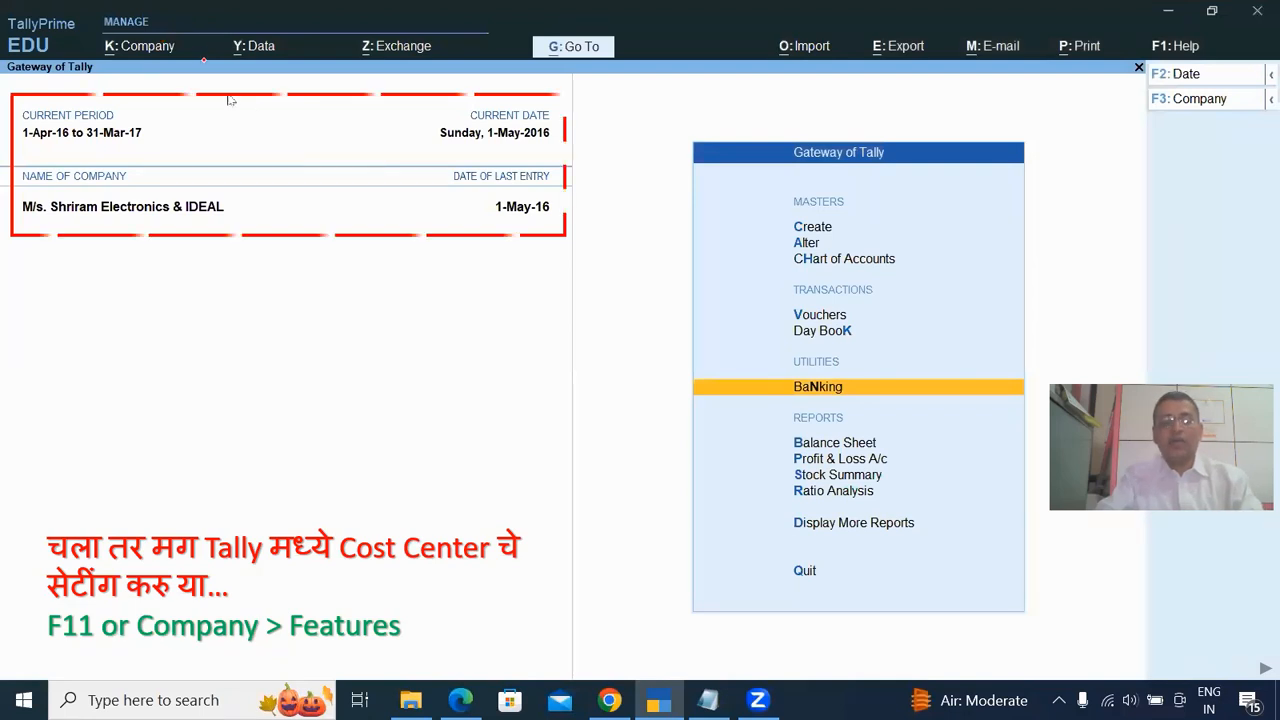
Step: Open the company's feature settings and set Show more features to Yes
{"action": "left_click", "coordinate": [158, 58]}
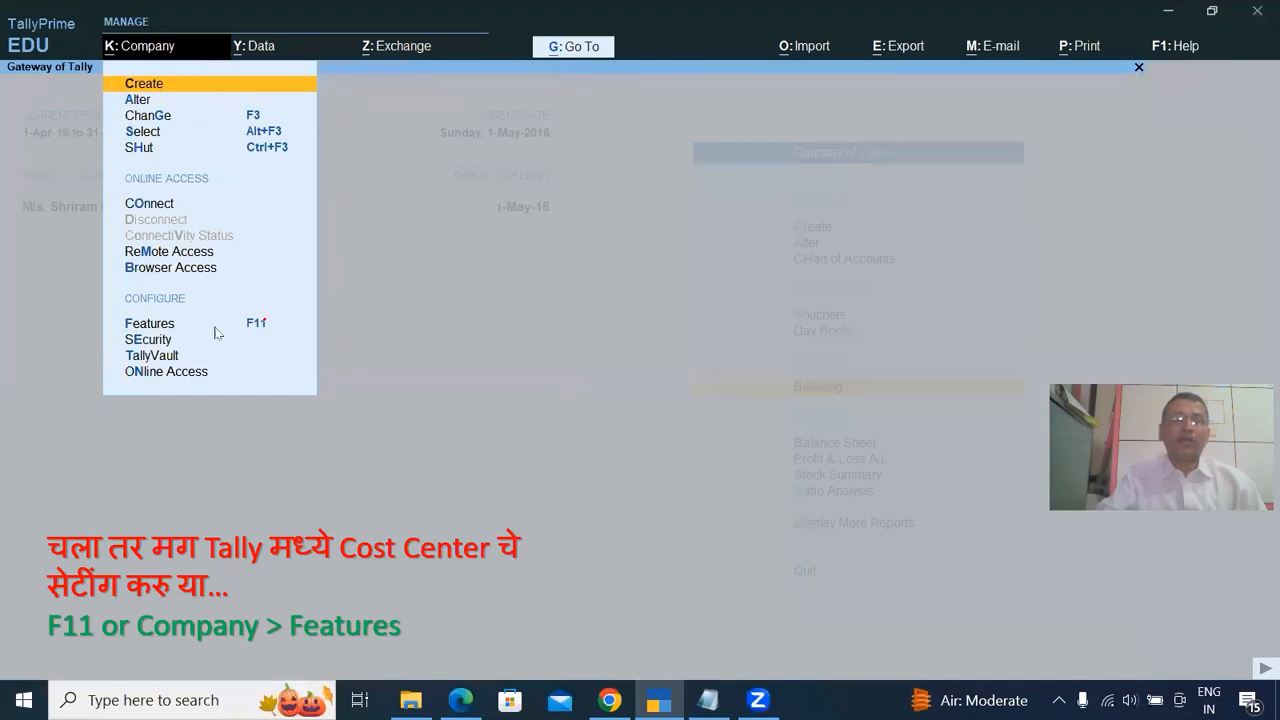
{"action": "left_click", "coordinate": [168, 328]}
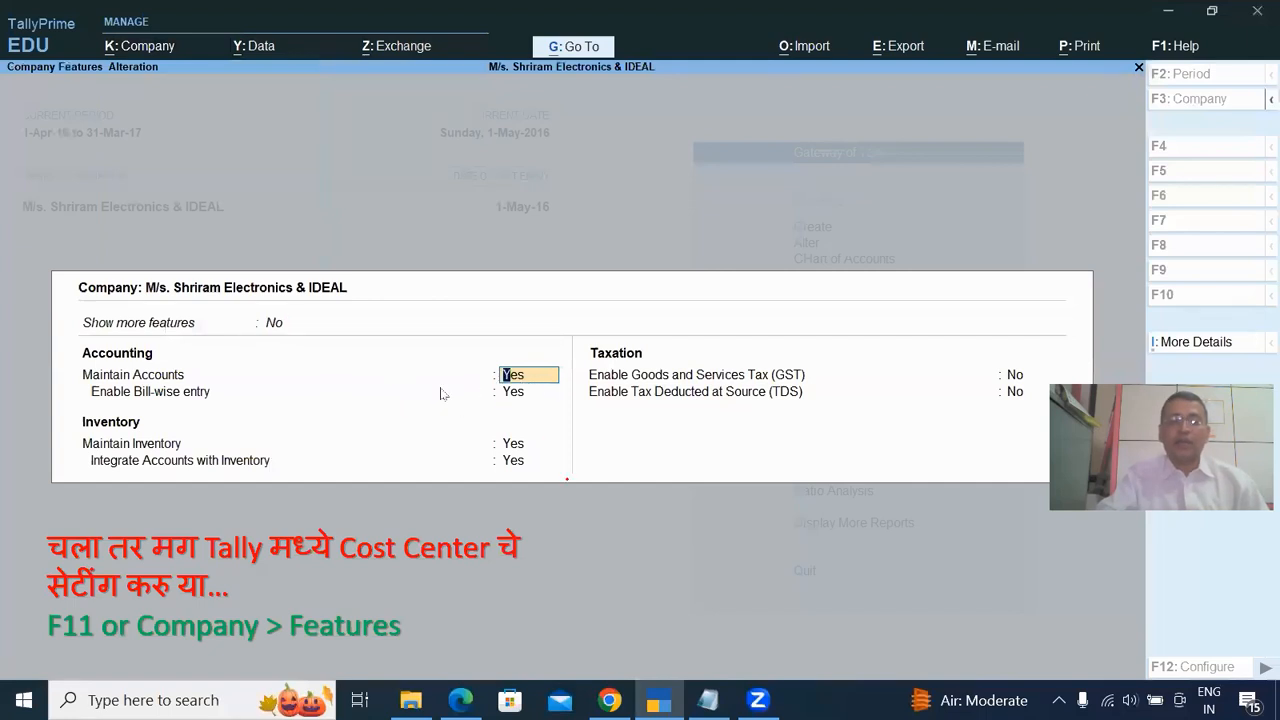
{"action": "left_click", "coordinate": [281, 330]}
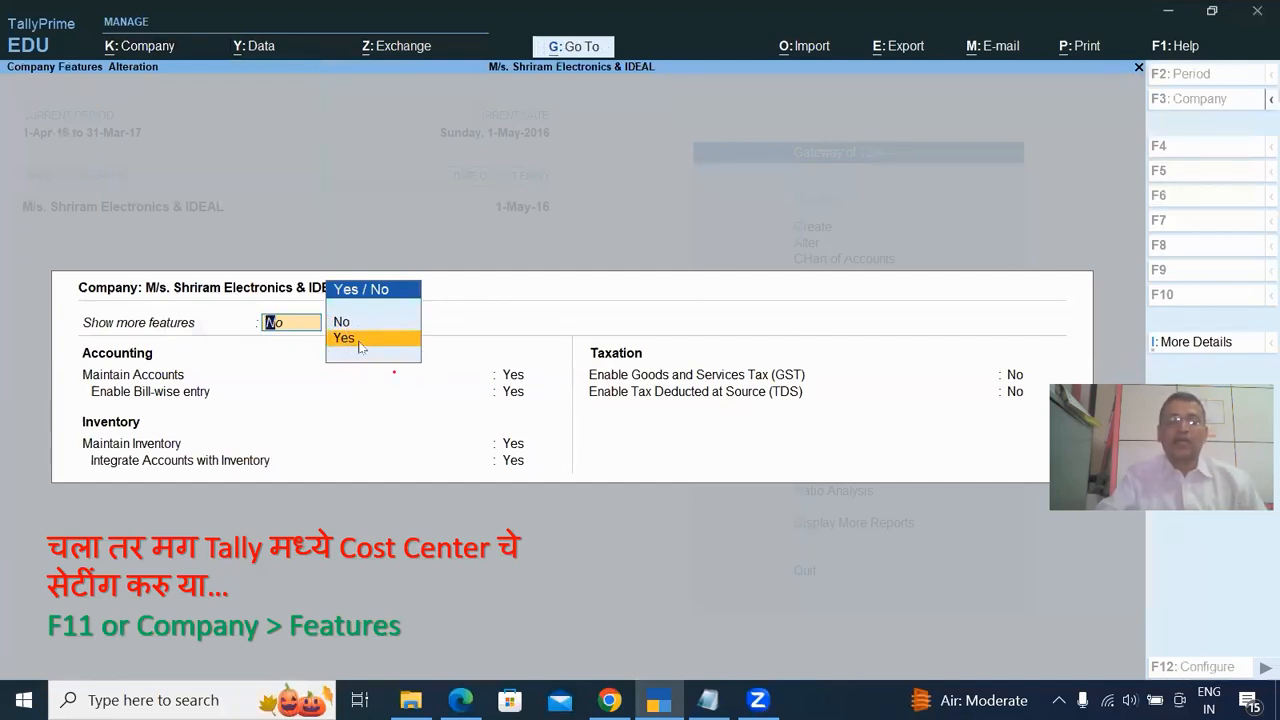
{"action": "left_click", "coordinate": [361, 345]}
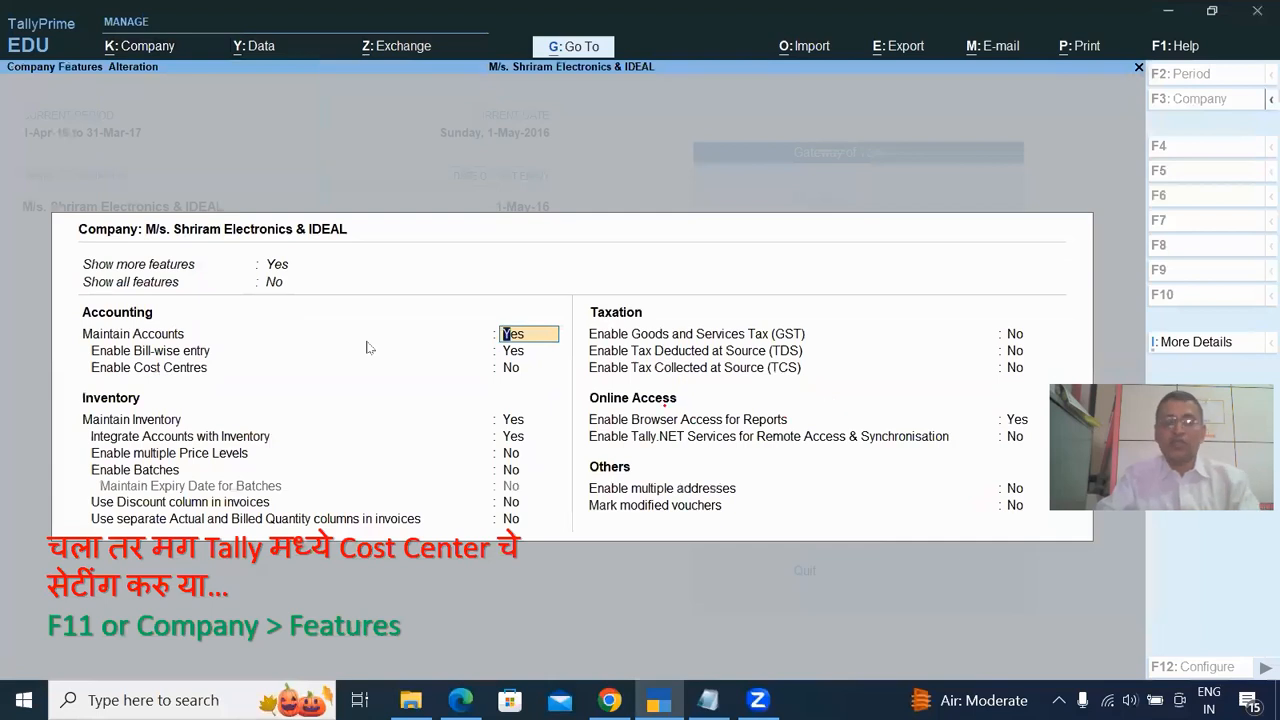
Step: Set Enable Cost Centres to Yes in the company's accounting features
{"action": "key", "text": "Return"}
{"action": "key", "text": "Return"}
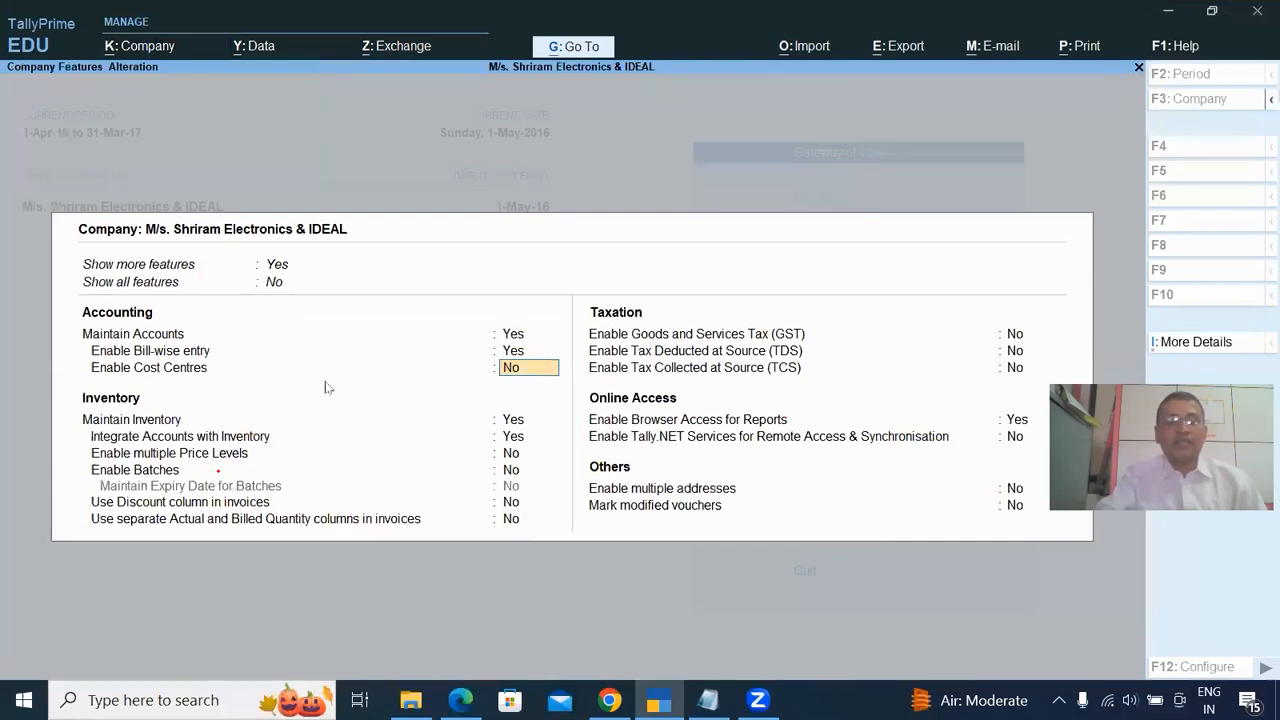
{"action": "key", "text": "ctrl"}
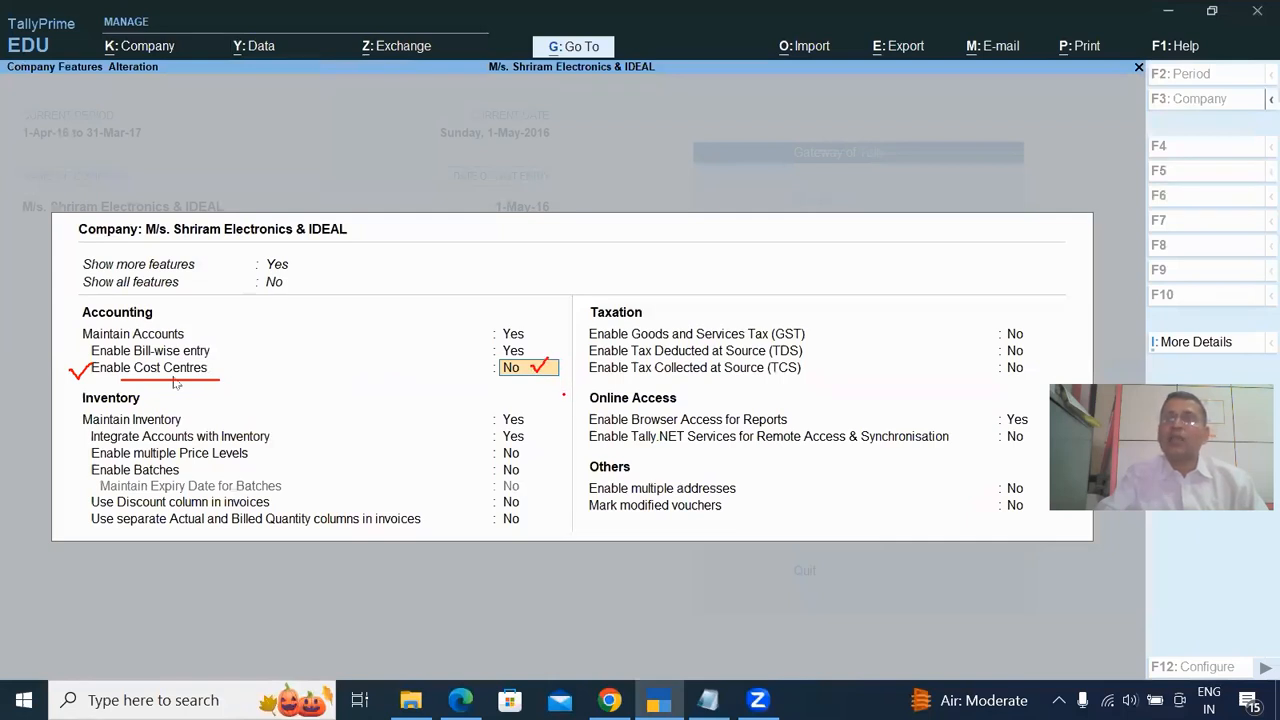
{"action": "key", "text": "ctrl"}
{"action": "key", "text": "ctrl"}
{"action": "type", "text": "Y"}
{"action": "key", "text": "Return"}
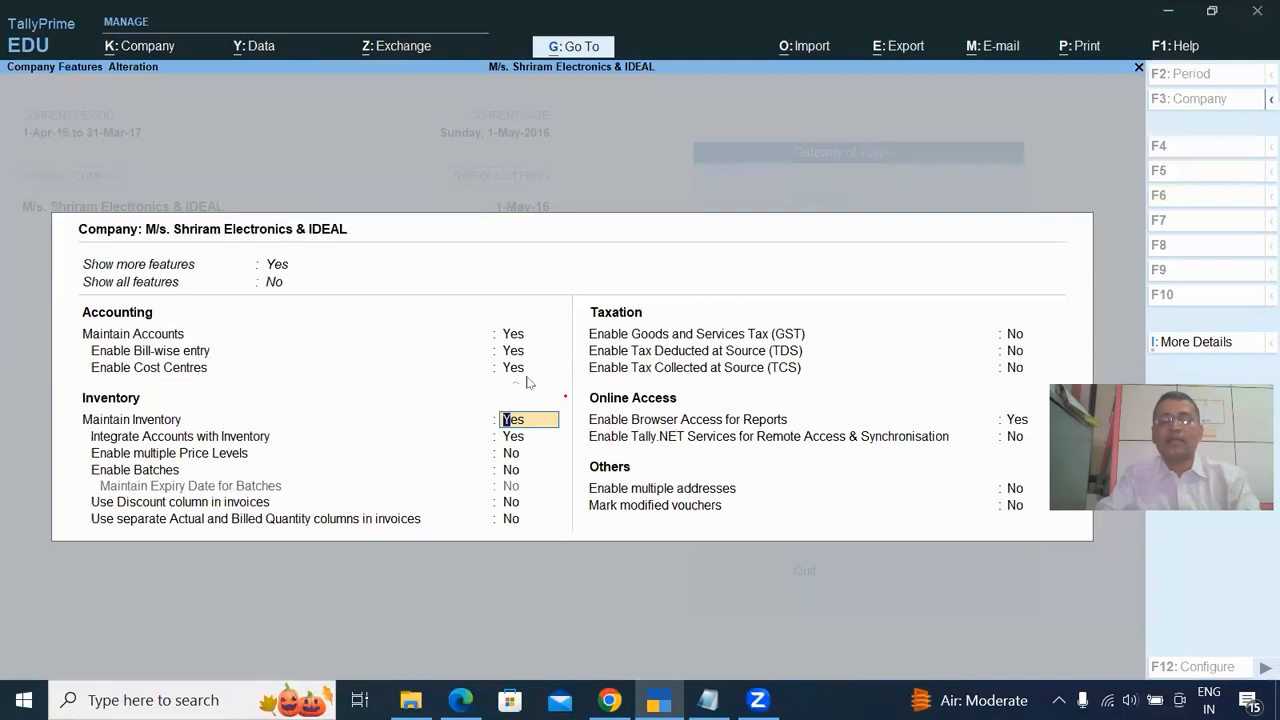
Step: Keep the remaining inventory, taxation, online access and other features as they are and accept the company features
{"action": "key", "text": "Return"}
{"action": "key", "text": "Return"}
{"action": "key", "text": "Return"}
{"action": "key", "text": "Return"}
{"action": "key", "text": "Return"}
{"action": "key", "text": "Return"}
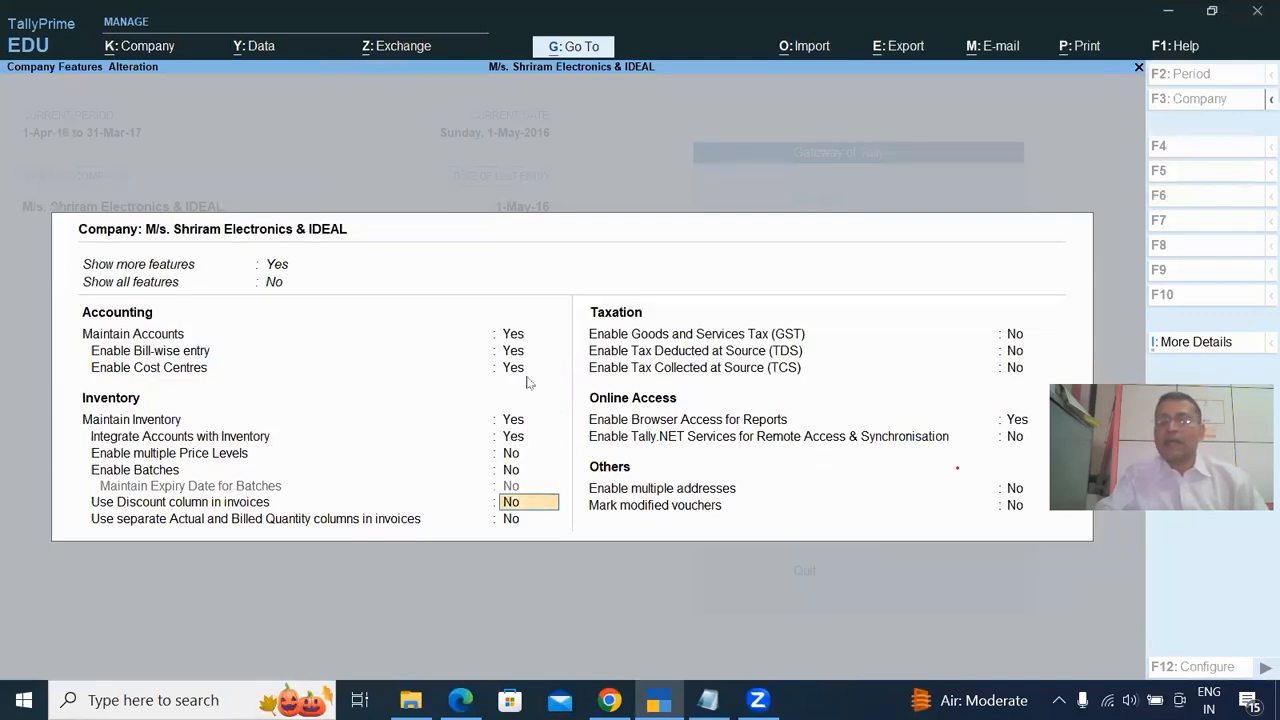
{"action": "key", "text": "Return"}
{"action": "key", "text": "Return"}
{"action": "key", "text": "Return"}
{"action": "key", "text": "Return"}
{"action": "key", "text": "Return"}
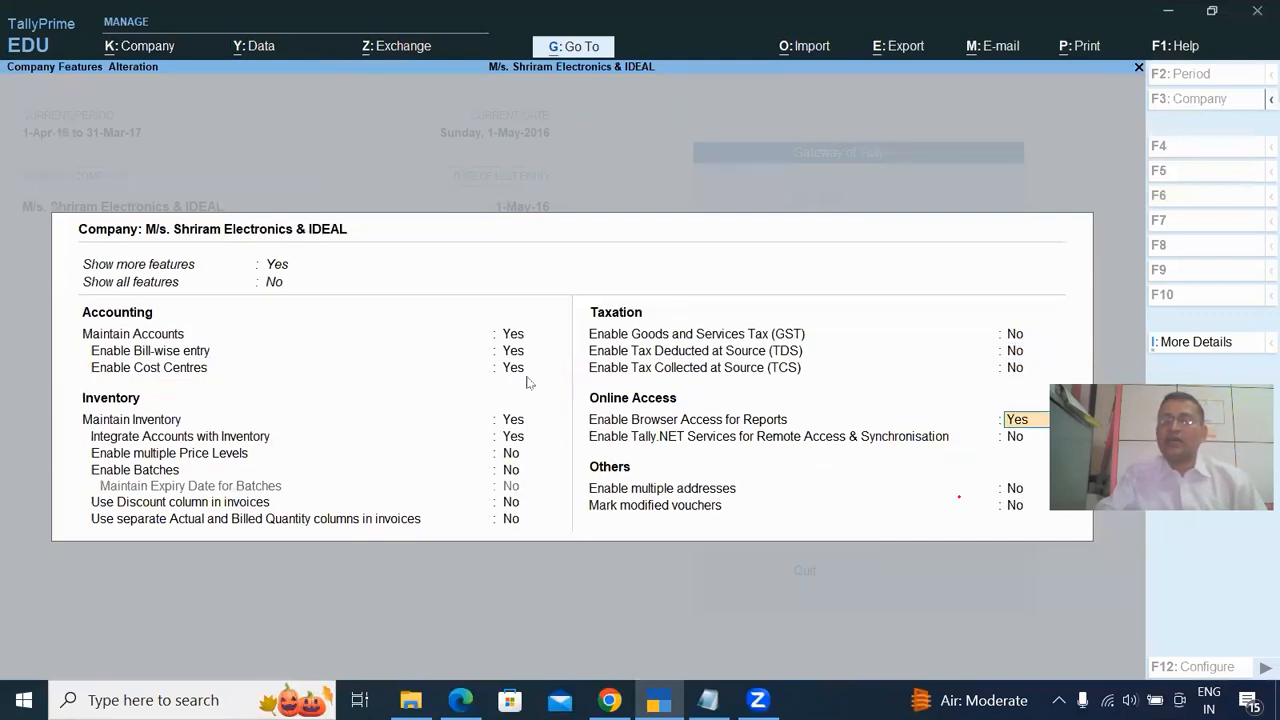
{"action": "key", "text": "Return"}
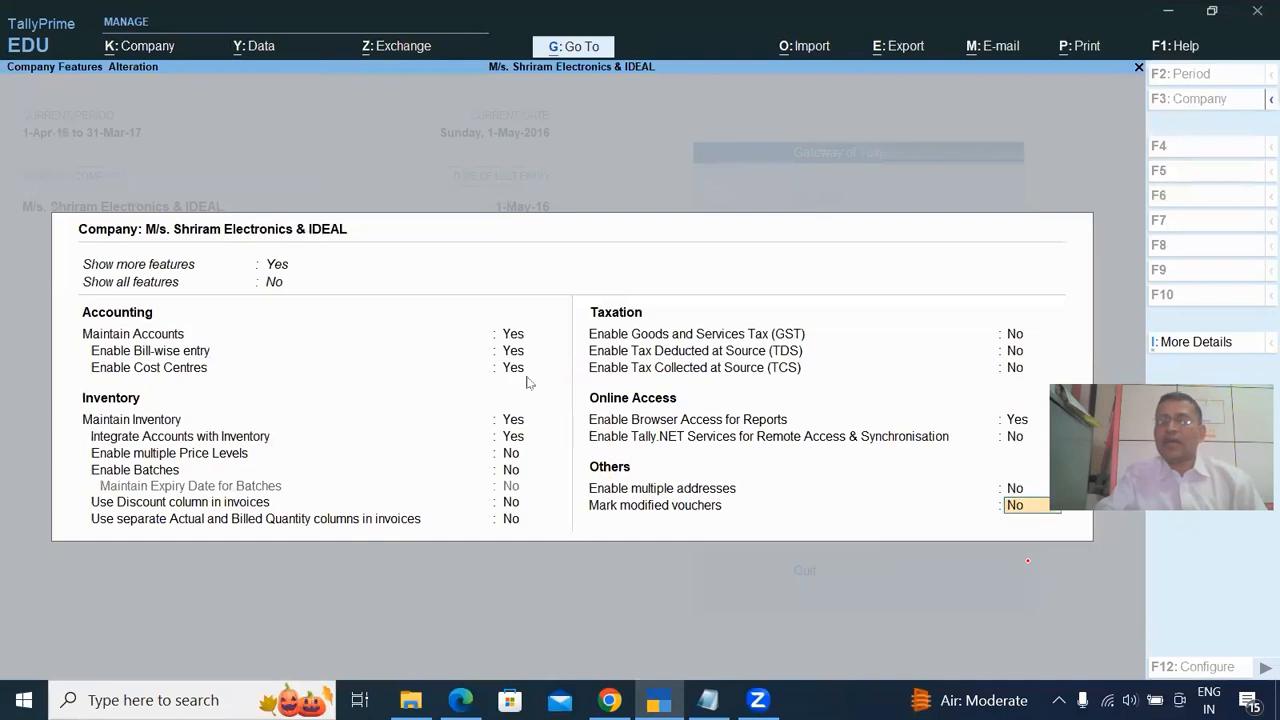
{"action": "key", "text": "Return"}
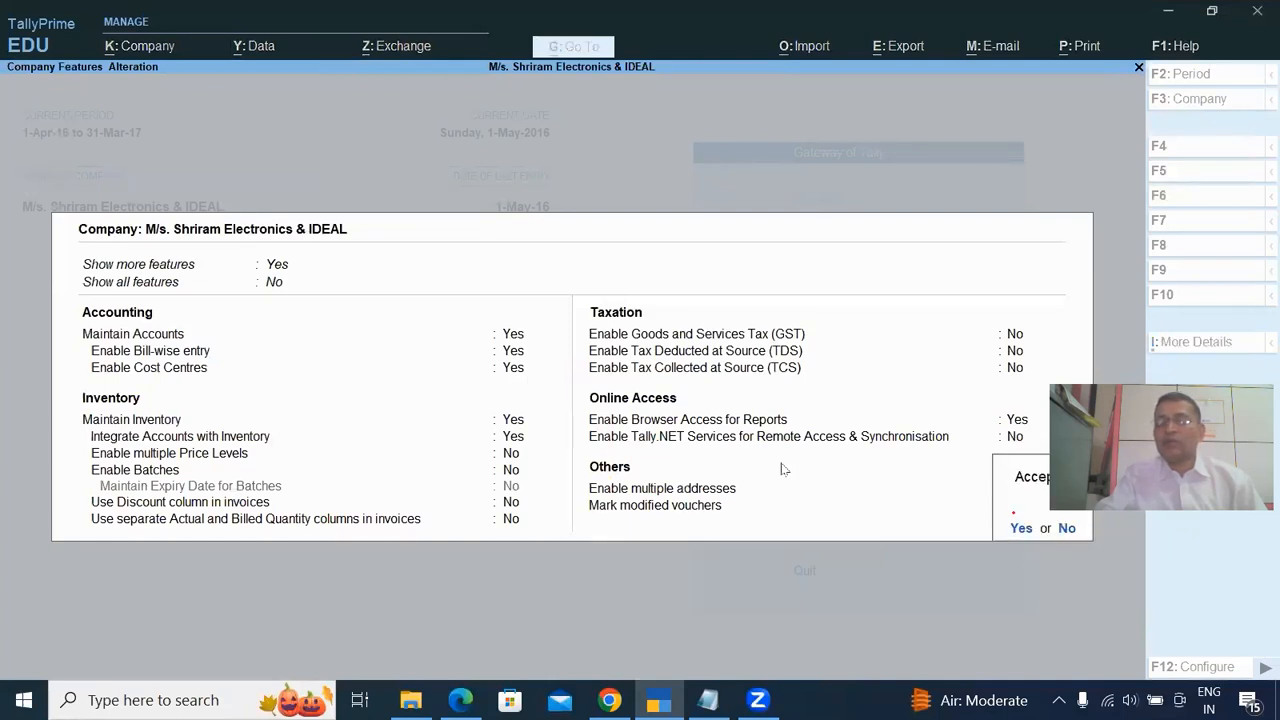
{"action": "left_click", "coordinate": [1012, 534]}
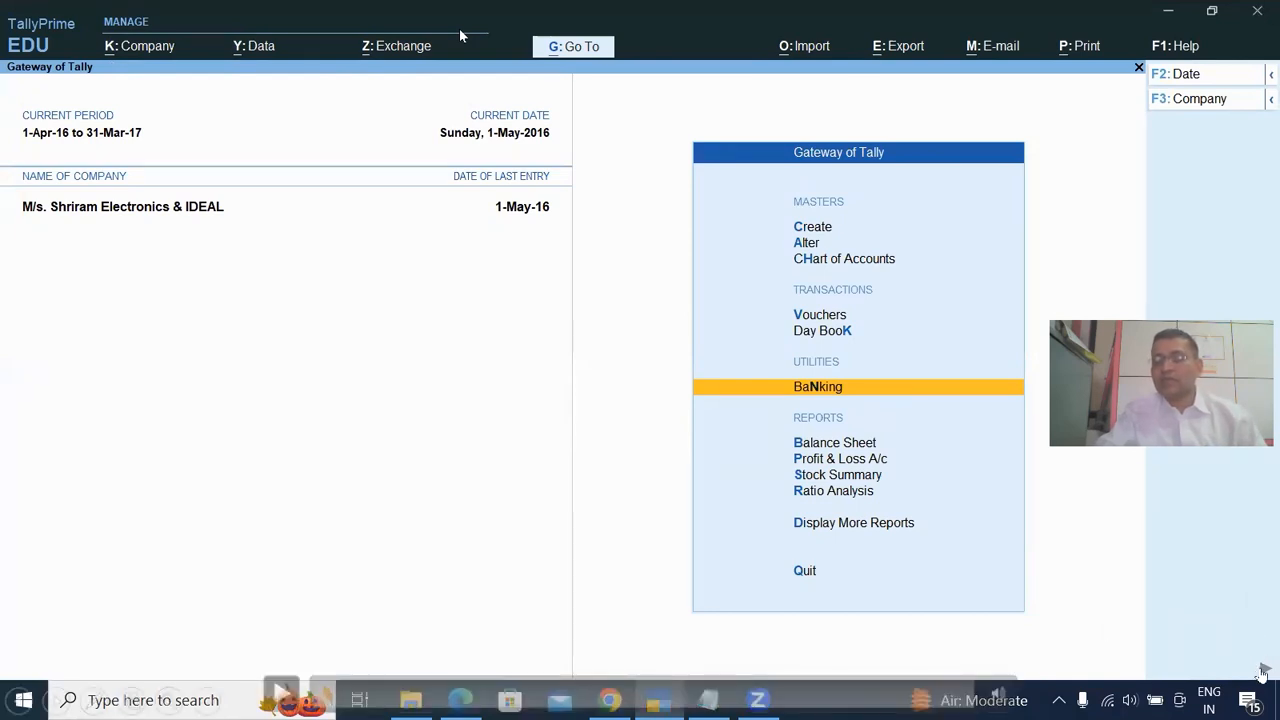
Step: Expand the list of masters for creation to show more types and start a new Cost Category instead of altering the primary one
{"action": "left_click", "coordinate": [881, 229]}
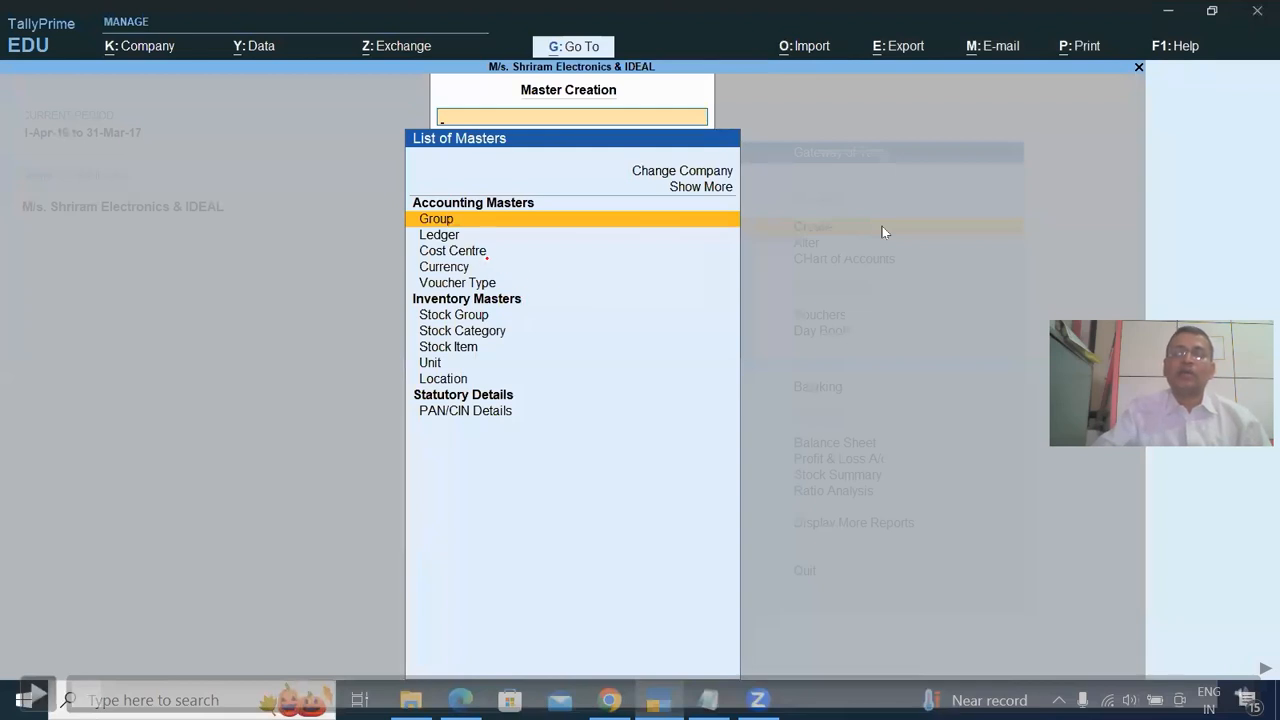
{"action": "mouse_move", "coordinate": [495, 249]}
{"action": "left_mouse_down"}
{"action": "mouse_move", "coordinate": [508, 259]}
{"action": "mouse_move", "coordinate": [539, 236]}
{"action": "left_mouse_up"}
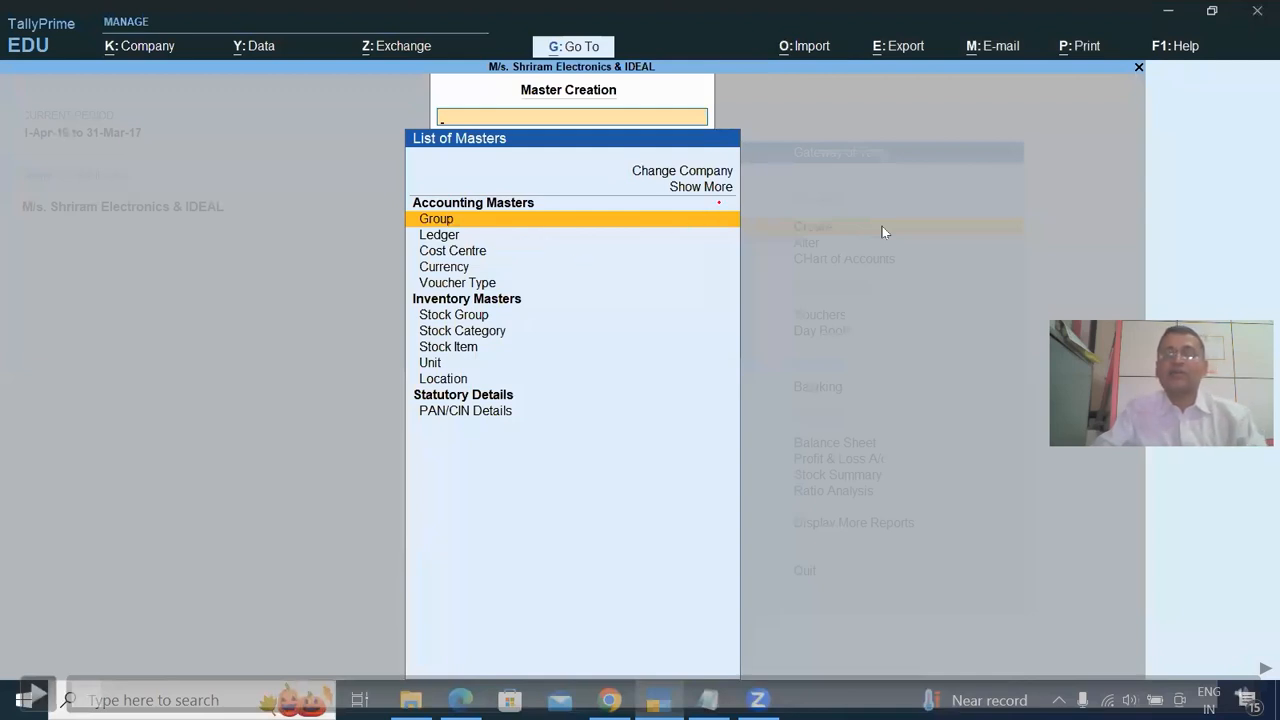
{"action": "left_click_drag", "start_coordinate": [734, 186], "coordinate": [767, 174]}
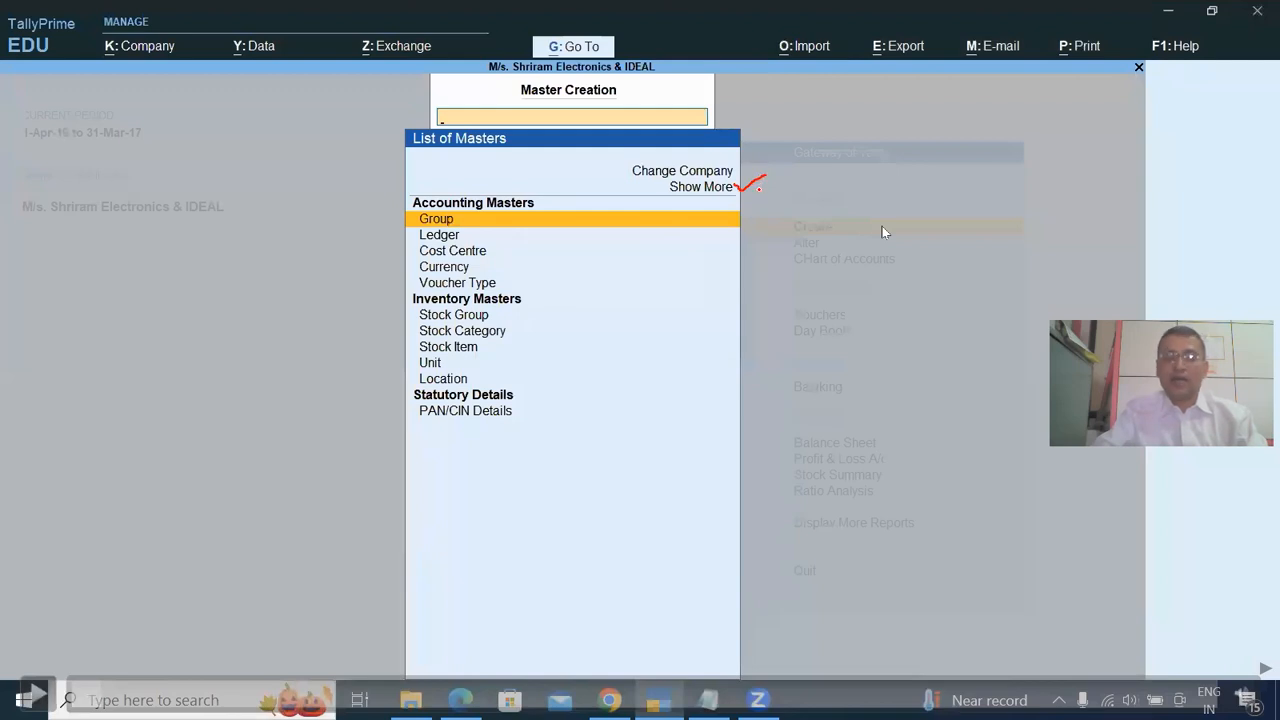
{"action": "left_click", "coordinate": [476, 256]}
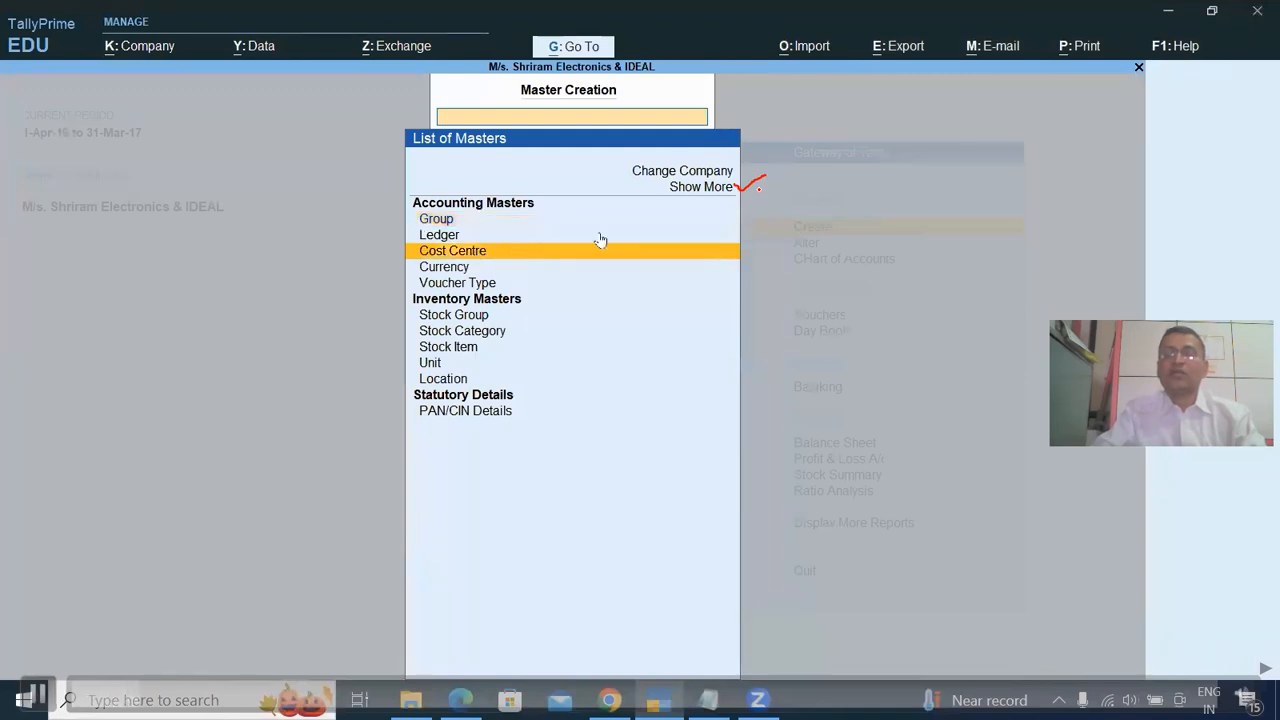
{"action": "left_click", "coordinate": [722, 197]}
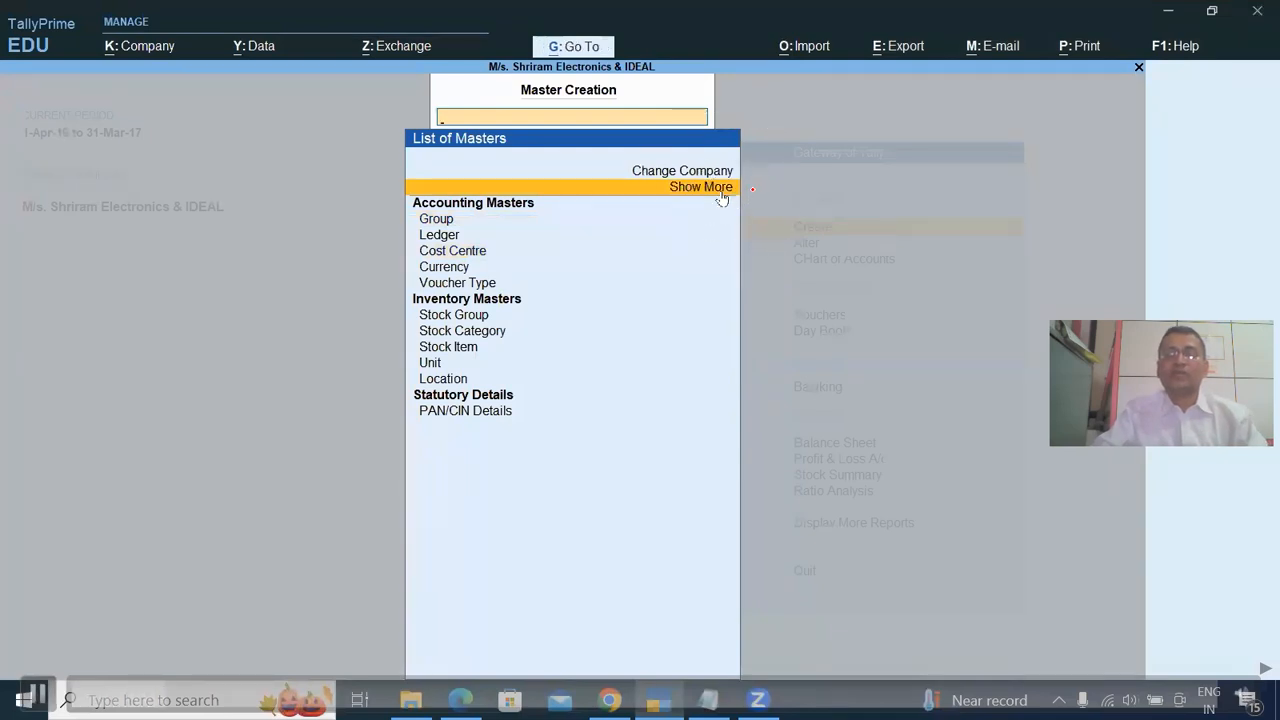
{"action": "left_click", "coordinate": [722, 197]}
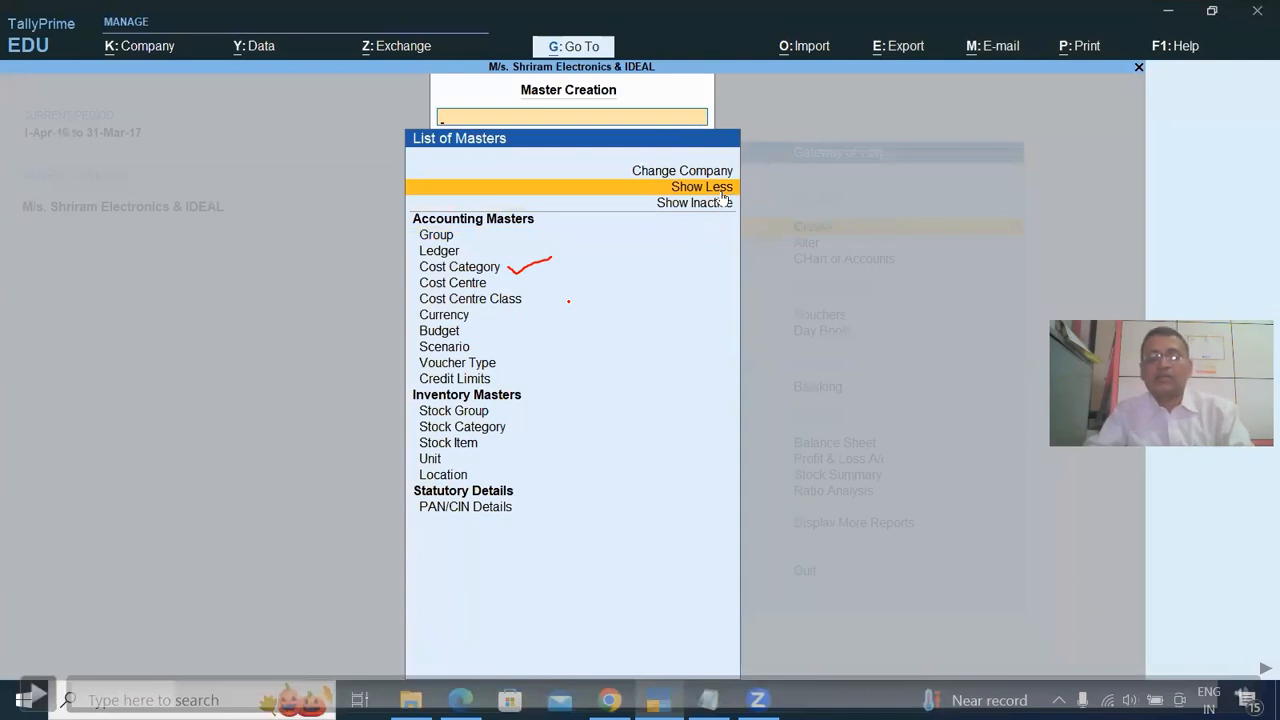
{"action": "left_click", "coordinate": [500, 268]}
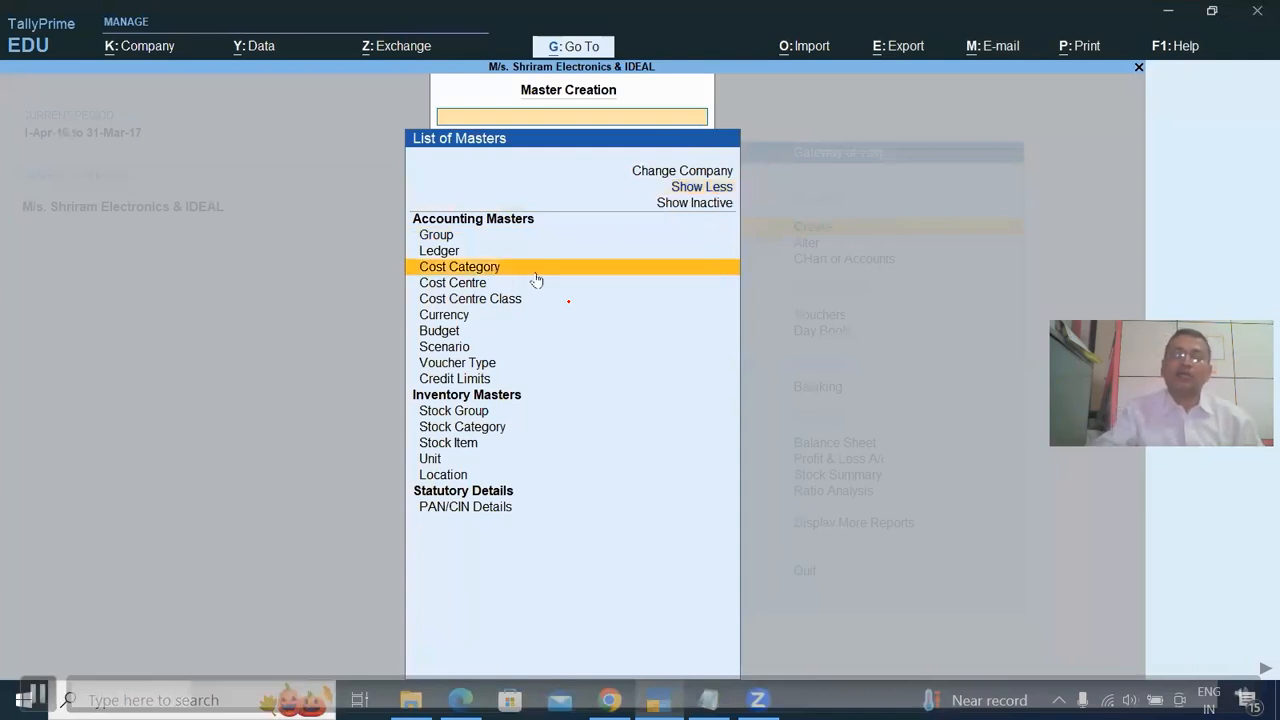
{"action": "left_click", "coordinate": [533, 276]}
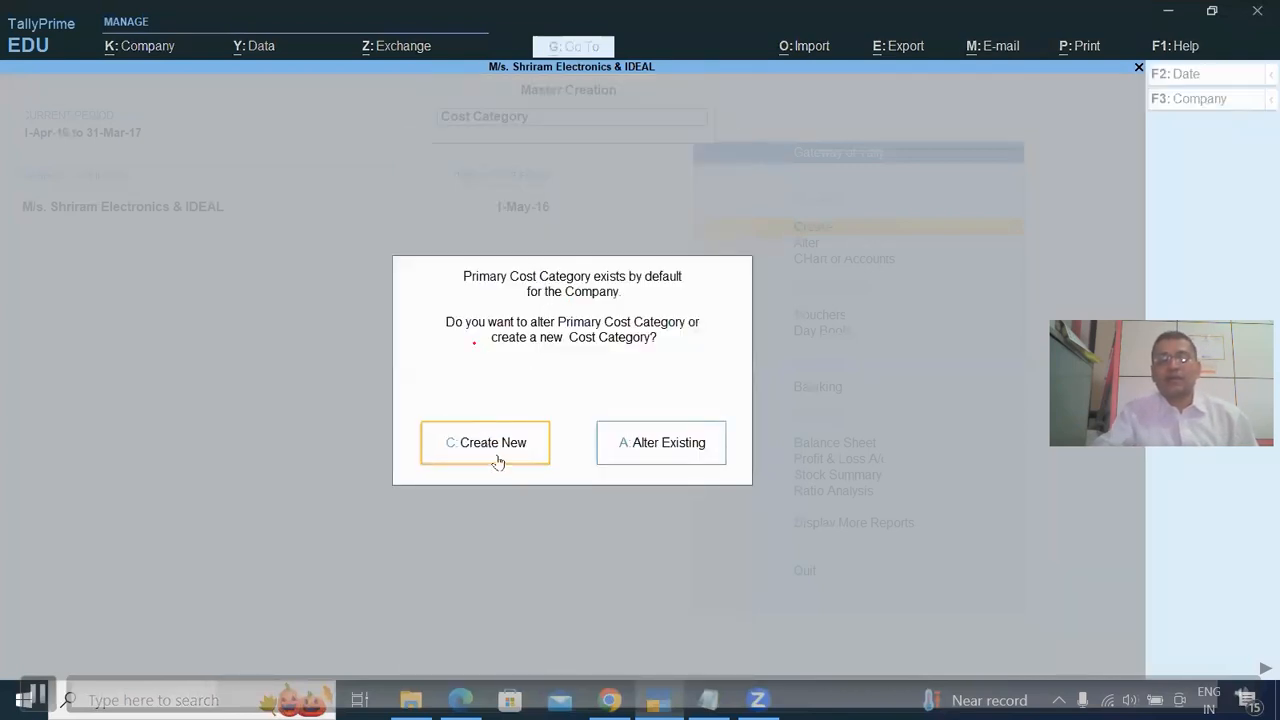
{"action": "left_click_drag", "start_coordinate": [493, 413], "coordinate": [535, 398]}
{"action": "left_click", "coordinate": [500, 459]}
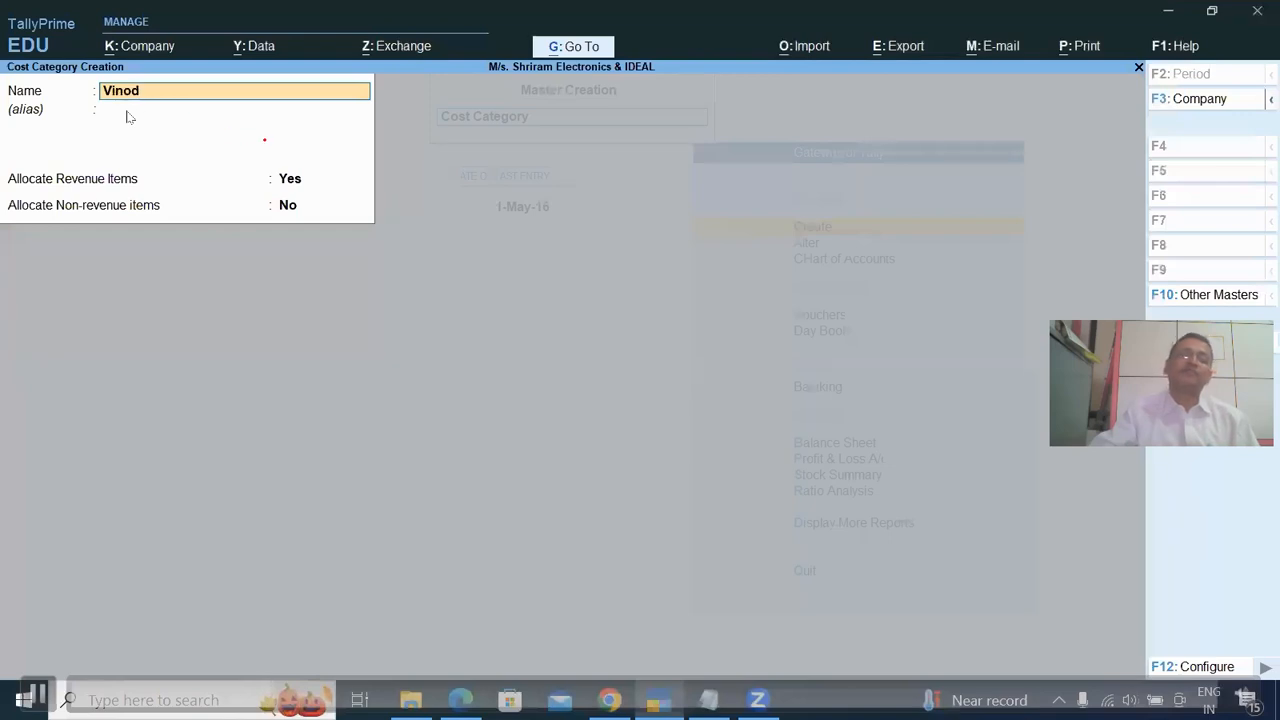
Step: Enter the first person's full name as the cost category name, keep Allocate Revenue Items Yes and Non-revenue items No, and save it
{"action": "type", "text": "mar"}
{"action": "key", "text": "Return"}
{"action": "key", "text": "Return"}
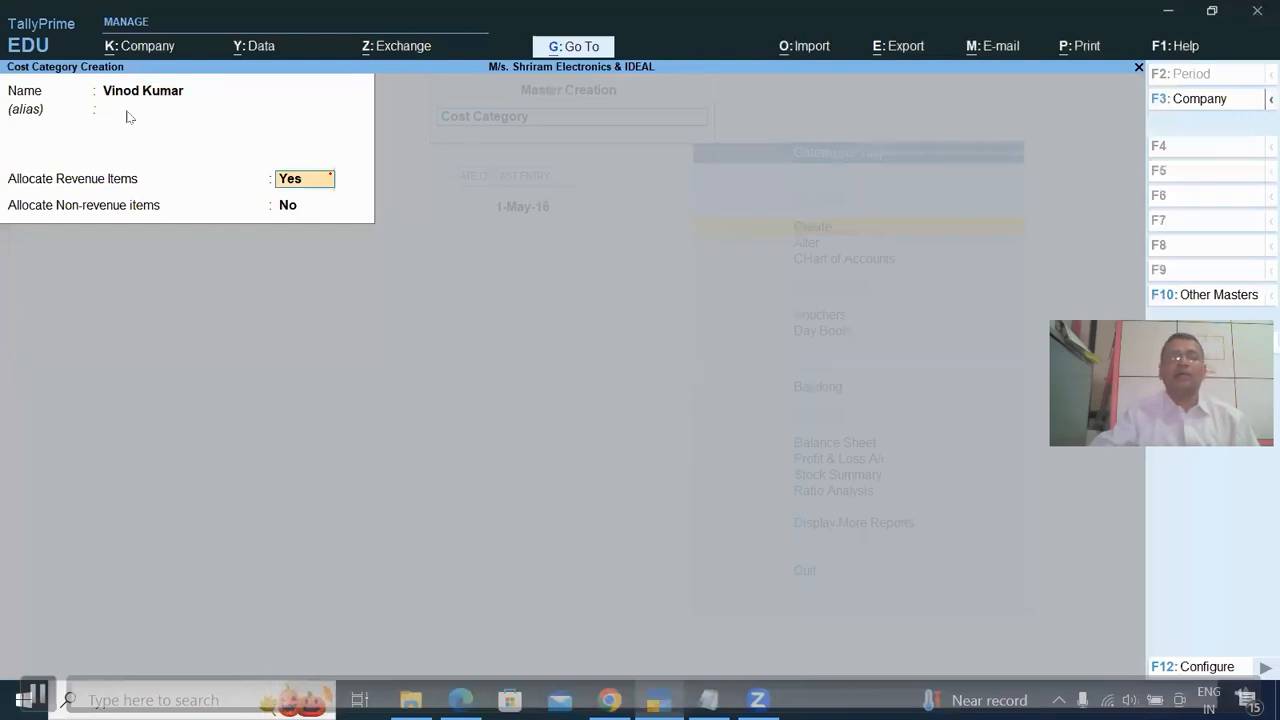
{"action": "key", "text": "Return"}
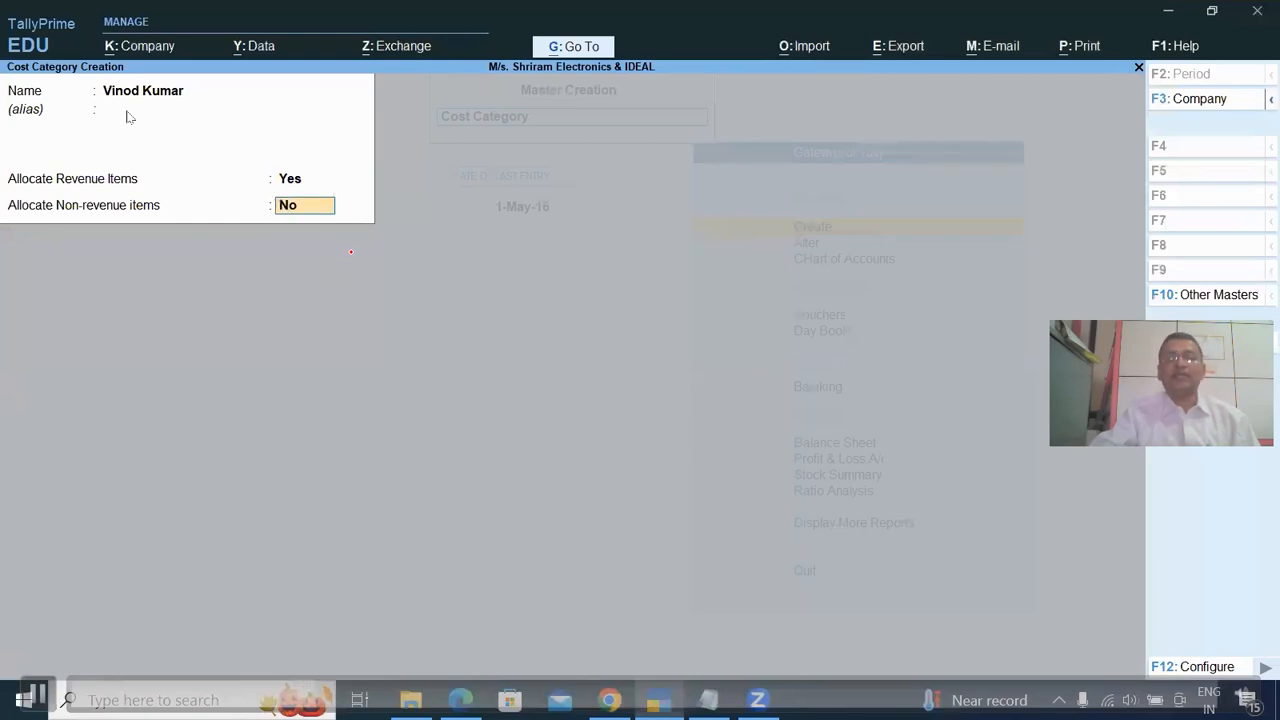
{"action": "left_click", "coordinate": [240, 218]}
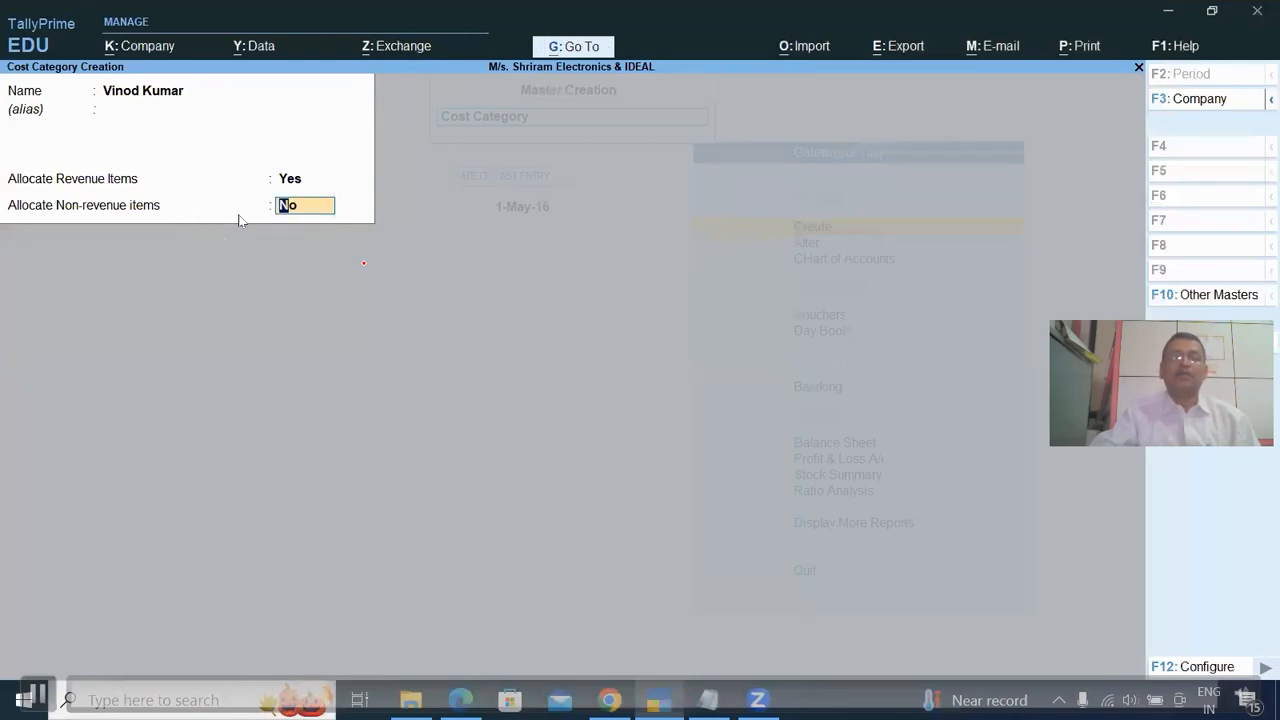
{"action": "key", "text": "Return"}
{"action": "left_click", "coordinate": [302, 212]}
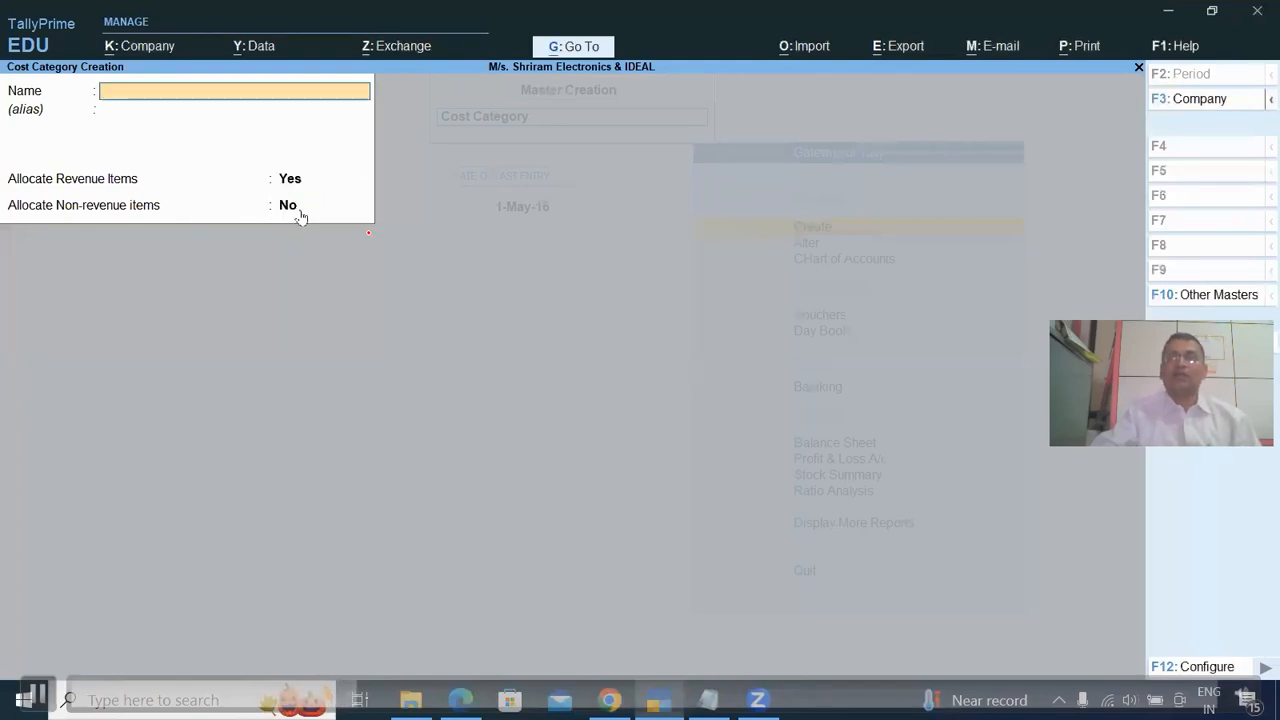
Step: Create a second cost category under another person's full name, allocating revenue items only, and return to the Gateway of Tally
{"action": "left_click", "coordinate": [160, 113]}
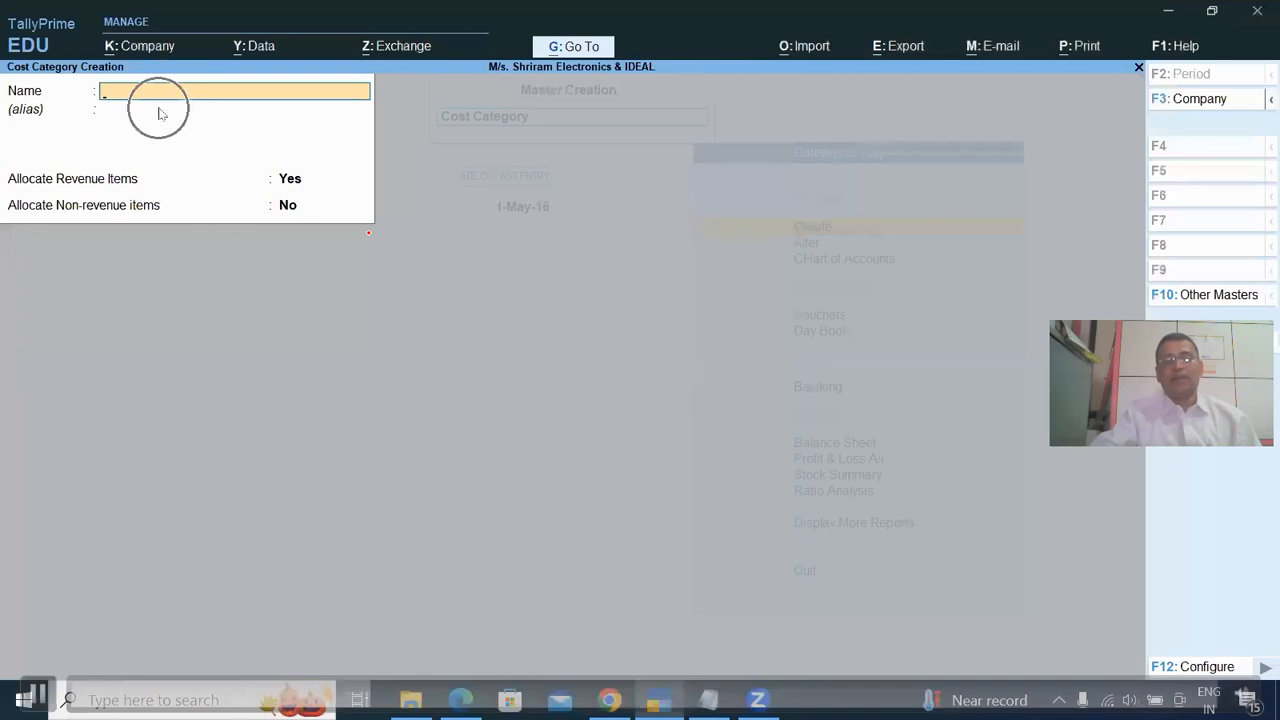
{"action": "type", "text": "Anil Patil"}
{"action": "key", "text": "Return"}
{"action": "key", "text": "Return"}
{"action": "key", "text": "Return"}
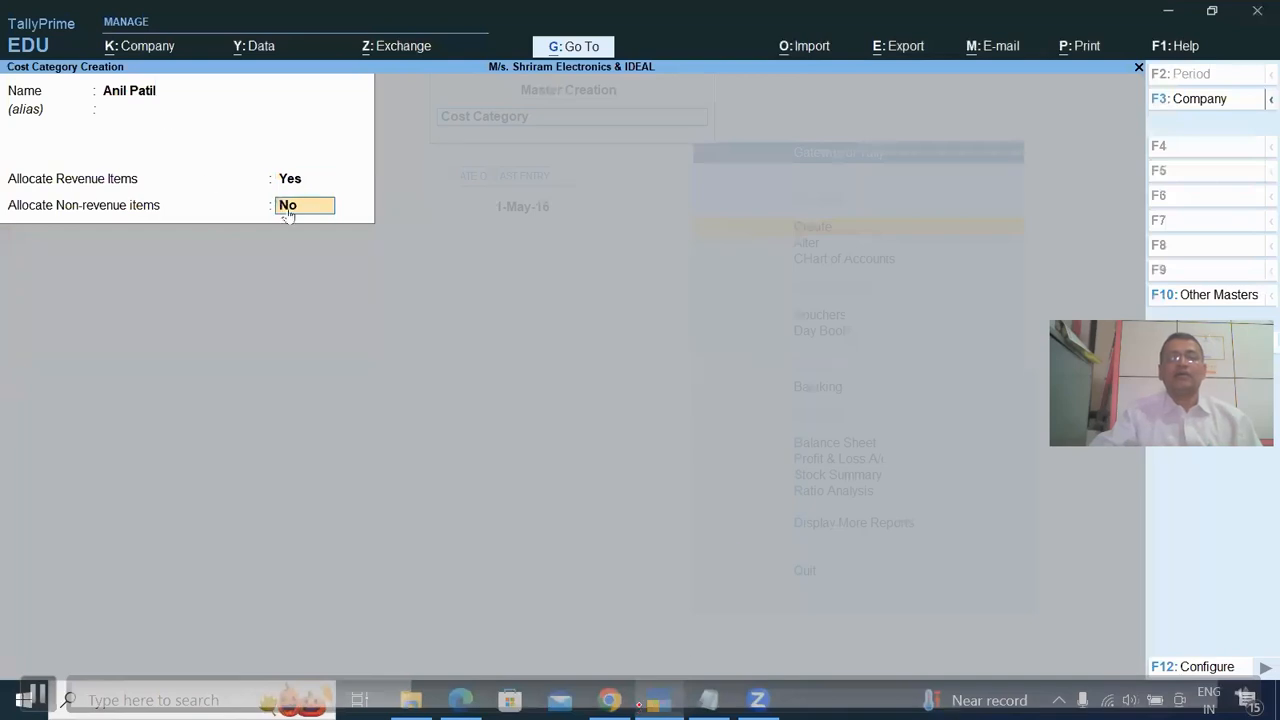
{"action": "key", "text": "ctrl"}
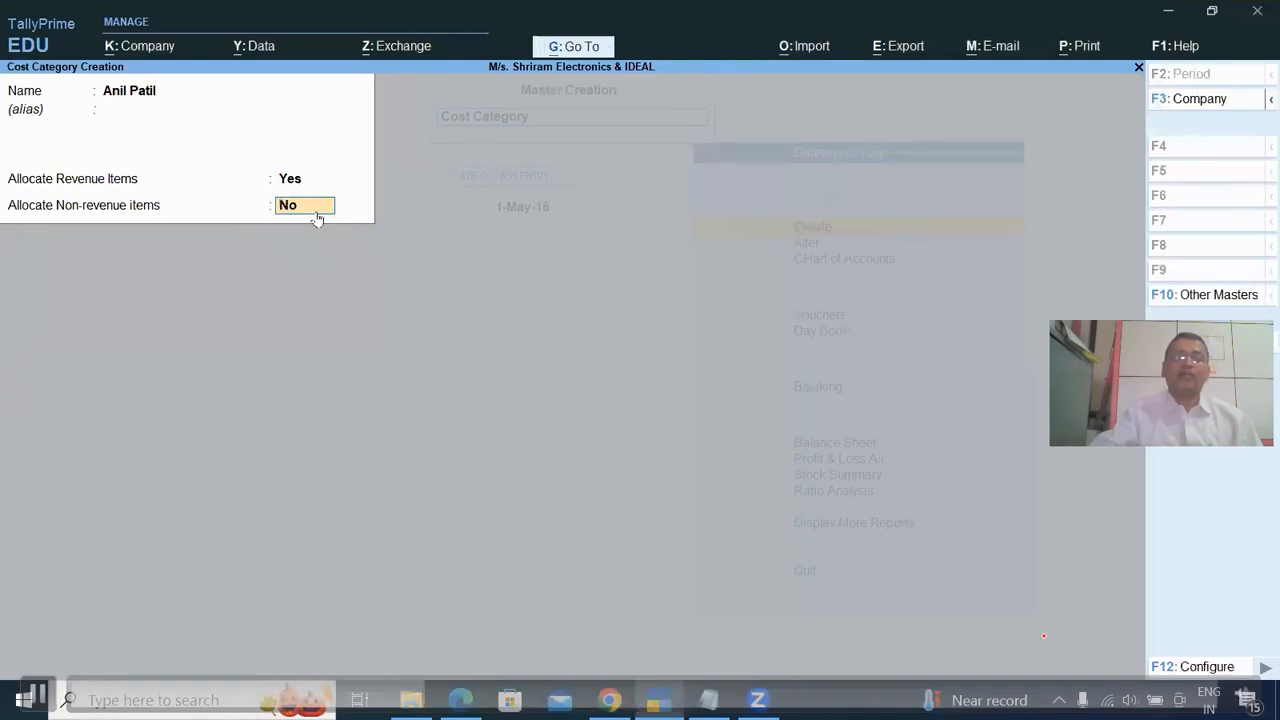
{"action": "key", "text": "Return"}
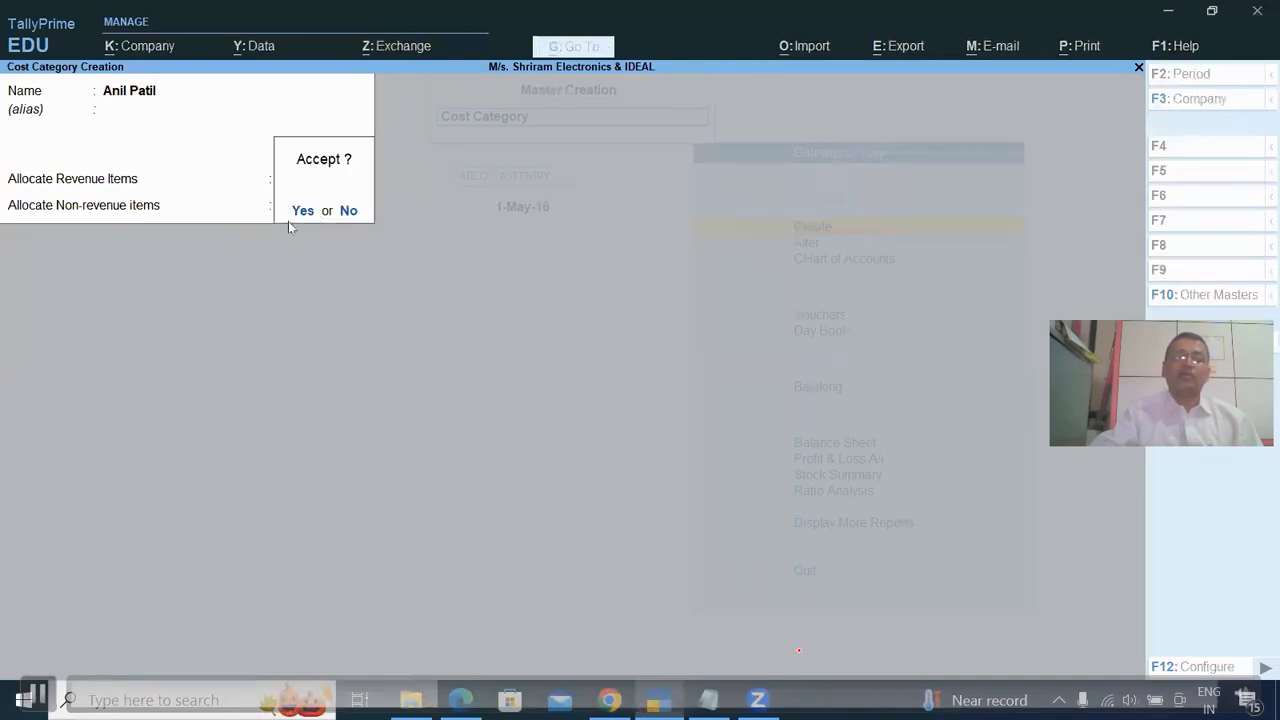
{"action": "key", "text": "ctrl"}
{"action": "left_click", "coordinate": [301, 212]}
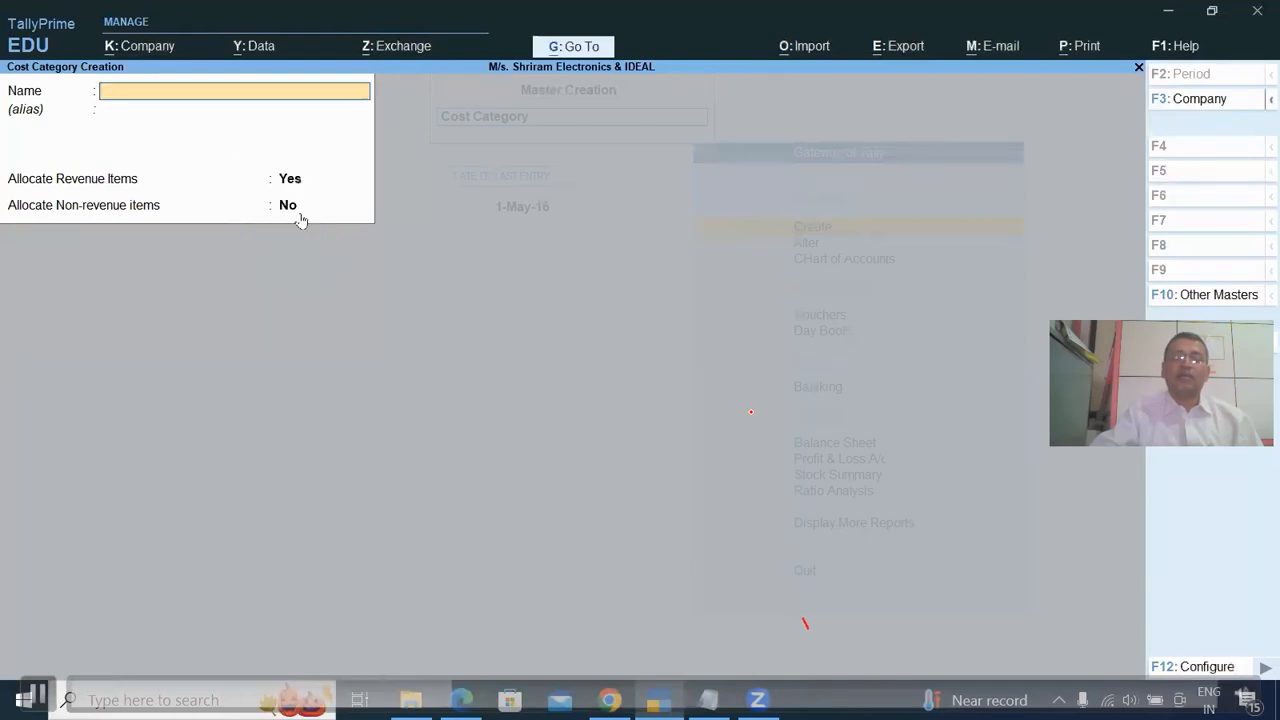
{"action": "key", "text": "ctrl"}
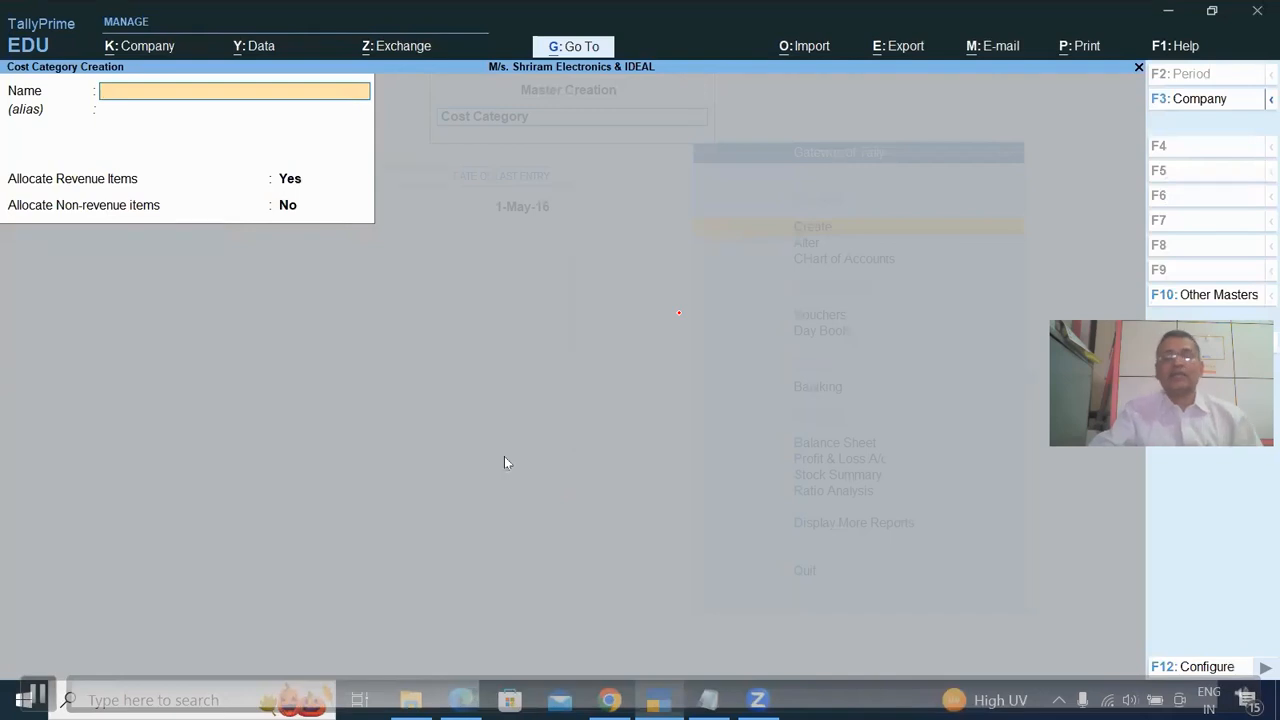
{"action": "key", "text": "Escape"}
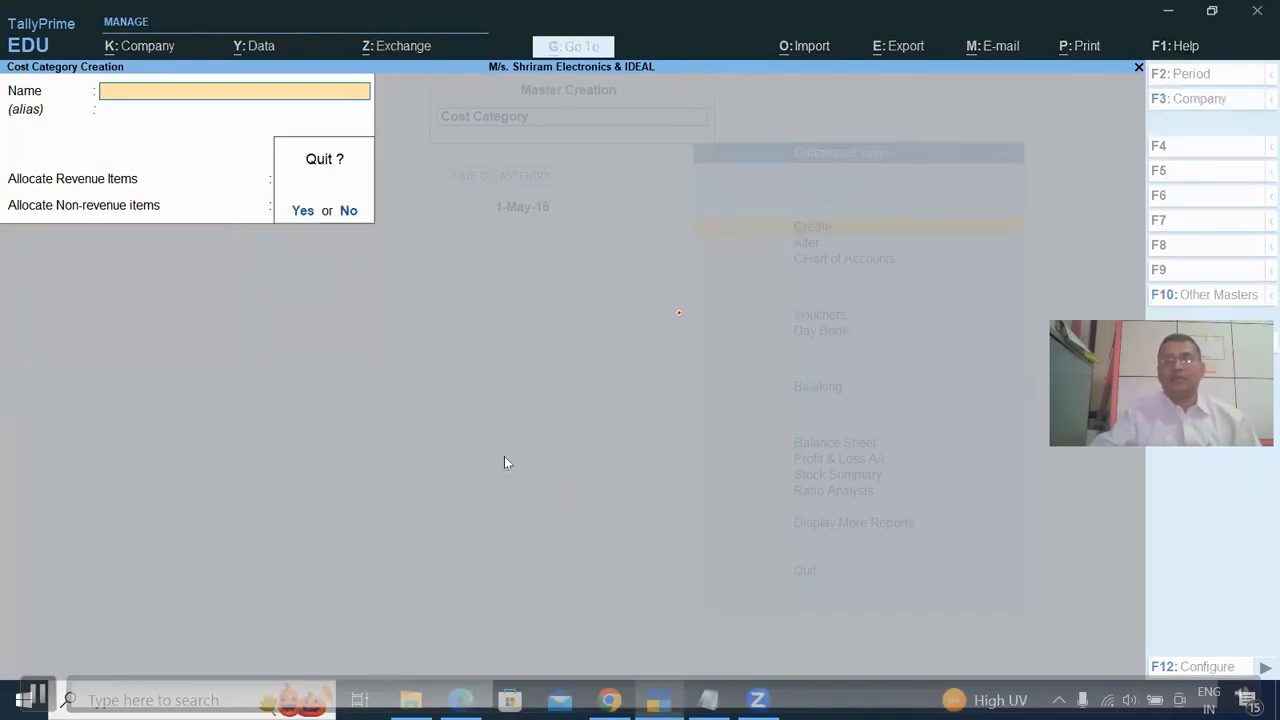
{"action": "key", "text": "ctrl"}
{"action": "key", "text": "y"}
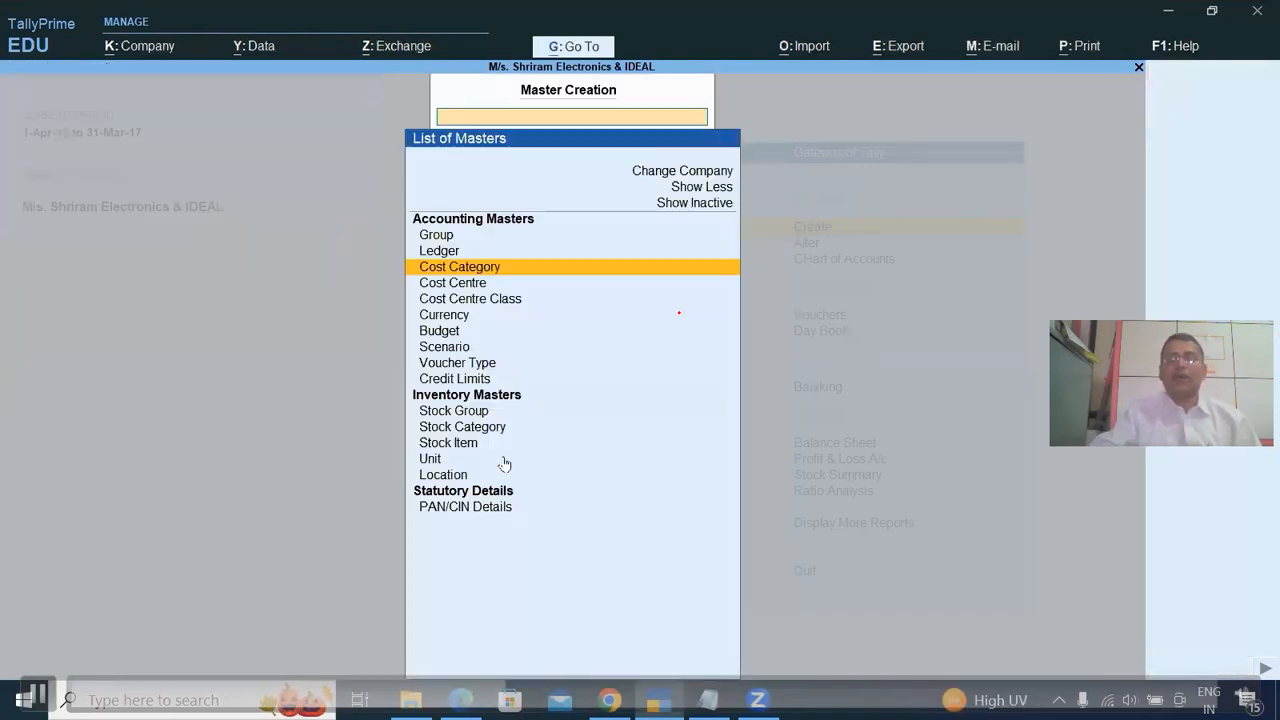
{"action": "key", "text": "Escape"}
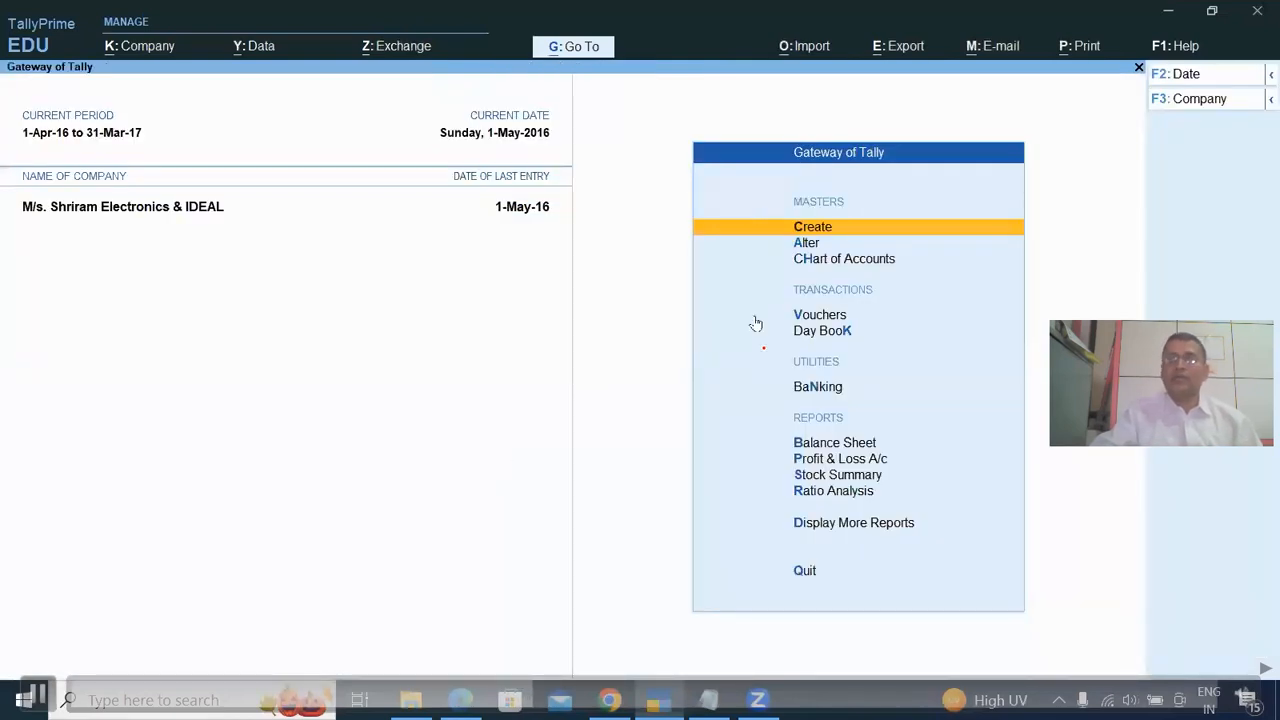
Step: Start a new Cost Centre and assign it to the person-named cost category whose name begins with V
{"action": "left_click", "coordinate": [863, 233]}
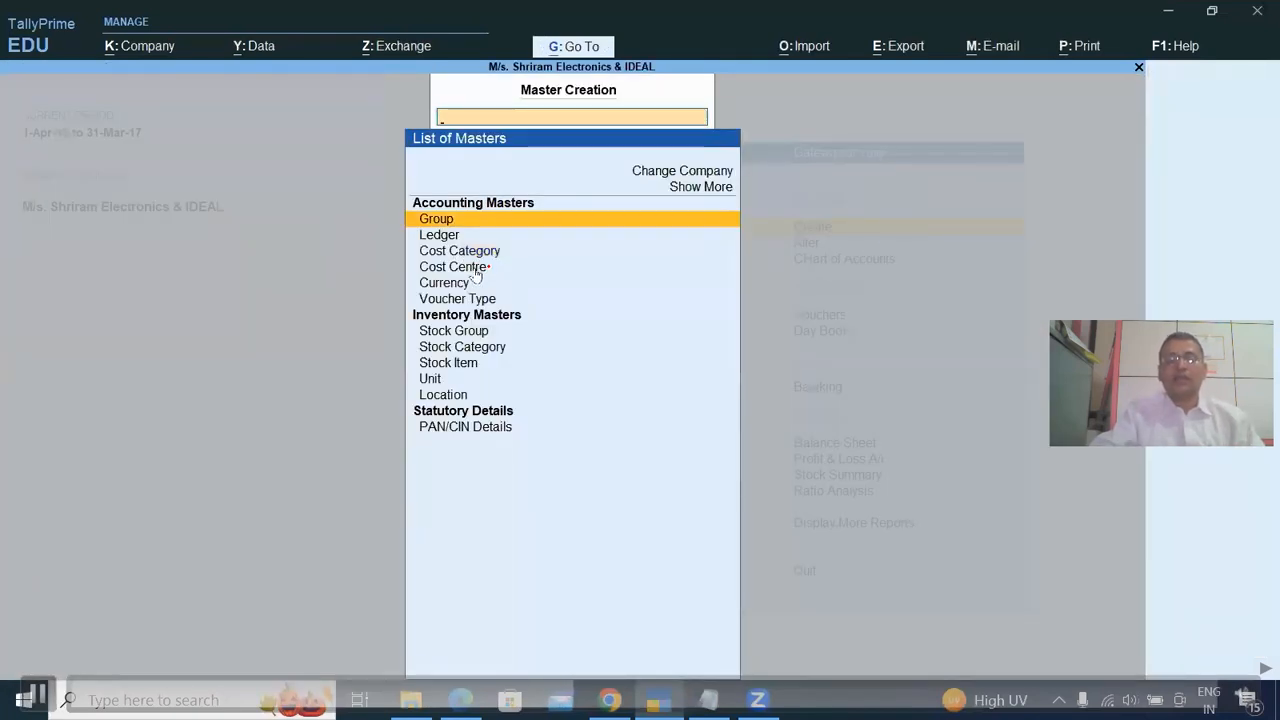
{"action": "left_click", "coordinate": [483, 270]}
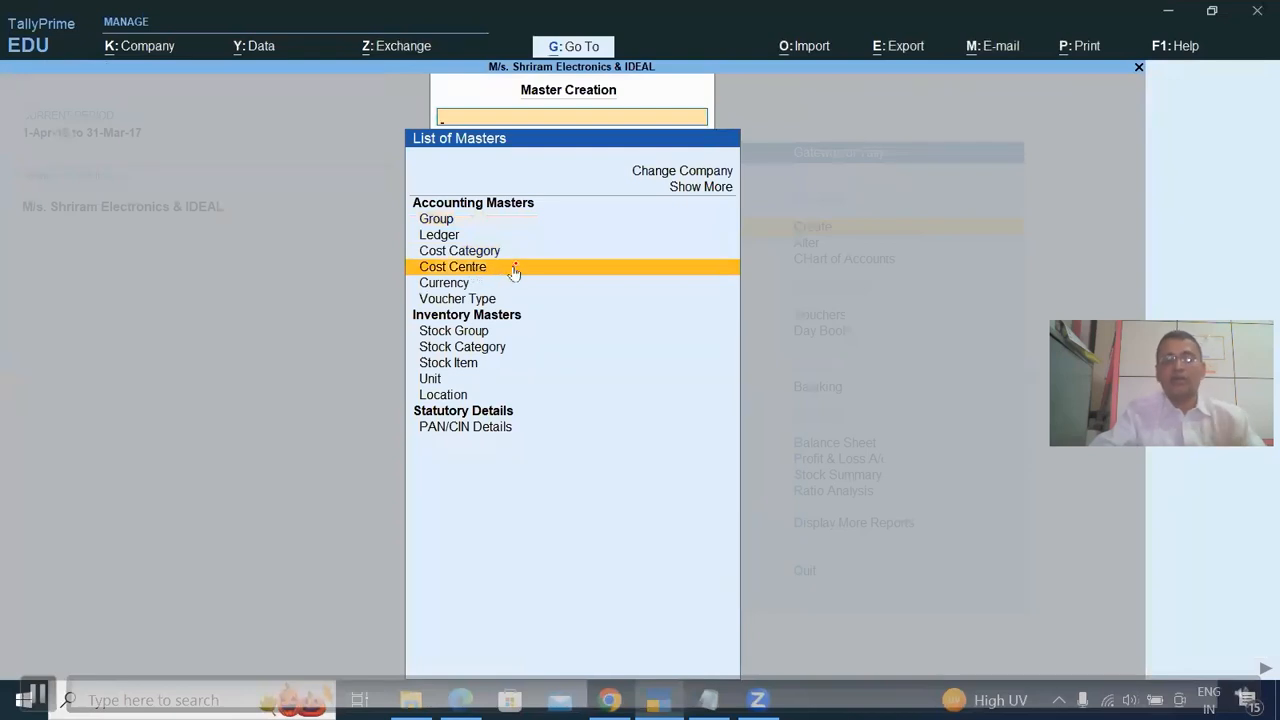
{"action": "key", "text": "ctrl"}
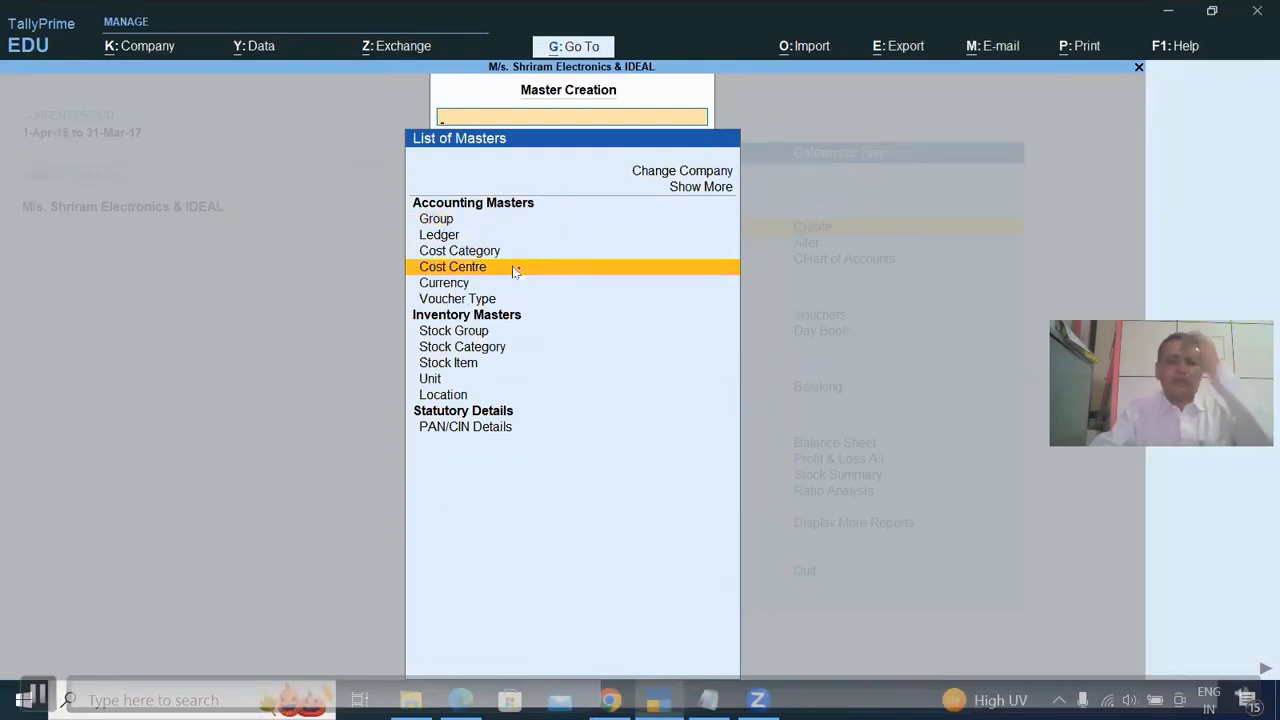
{"action": "left_click", "coordinate": [512, 270]}
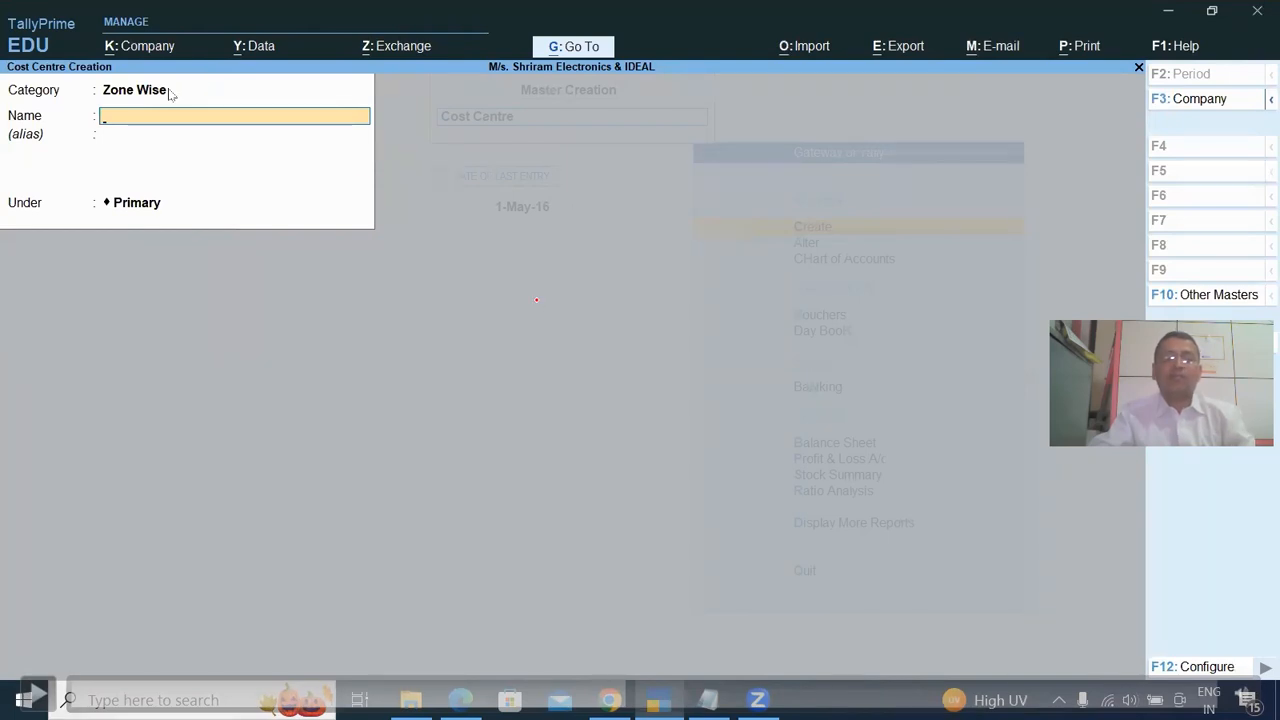
{"action": "key", "text": "ctrl"}
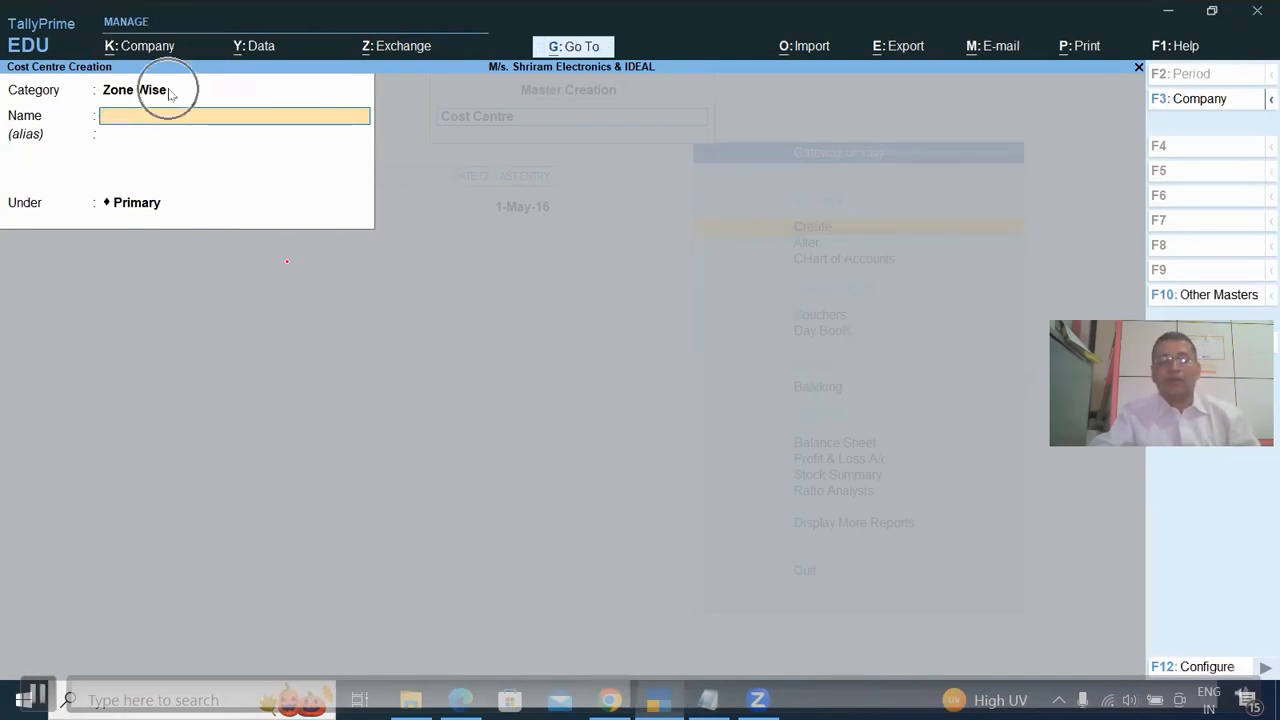
{"action": "left_click", "coordinate": [226, 93]}
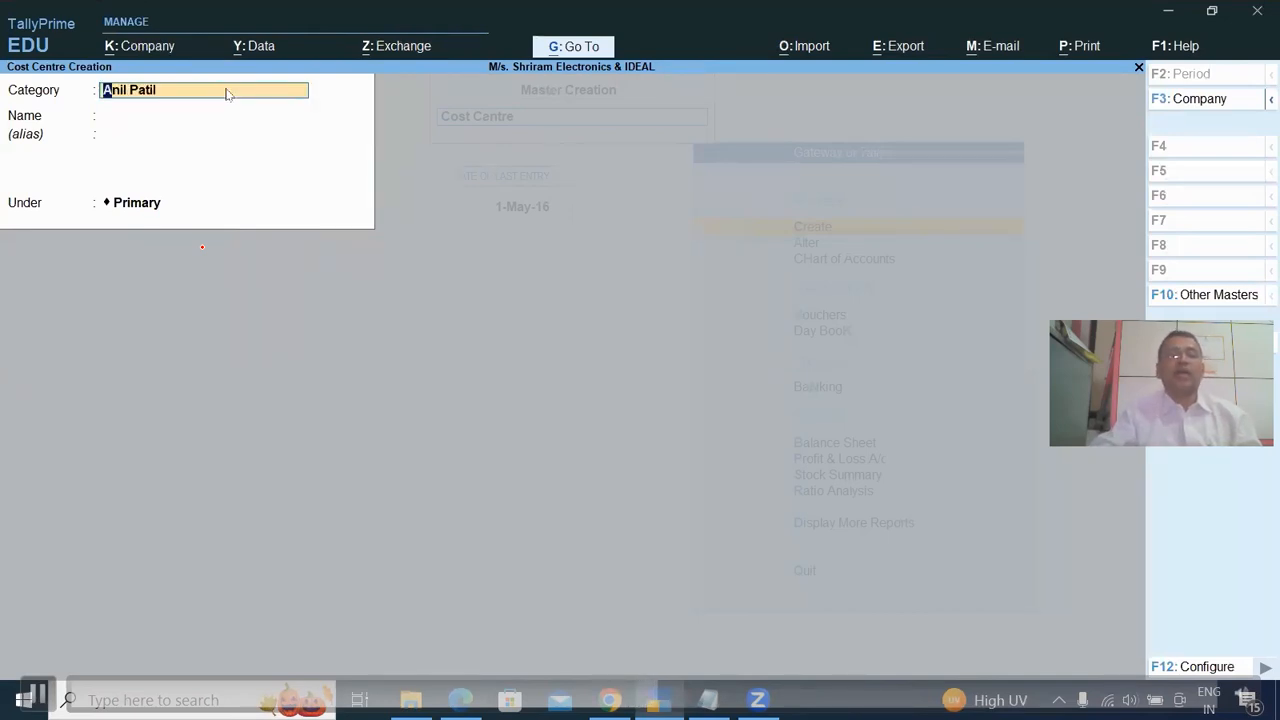
{"action": "key", "text": "ctrl"}
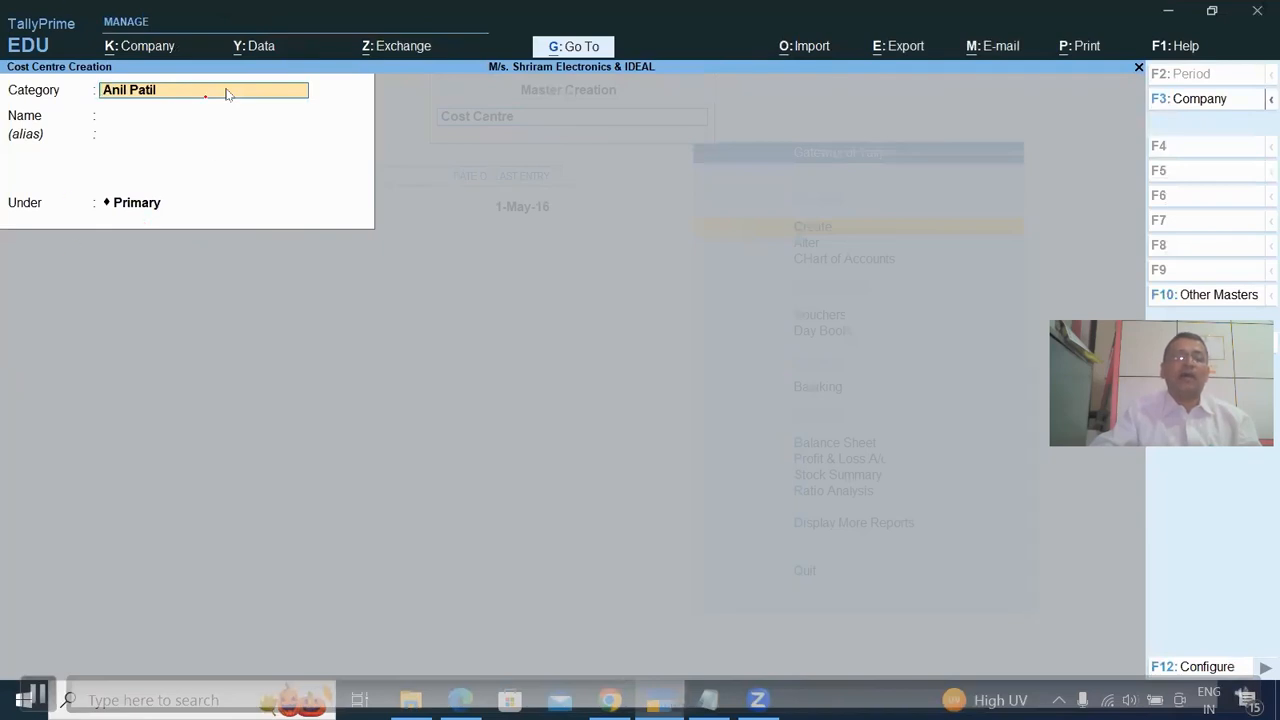
{"action": "type", "text": "V"}
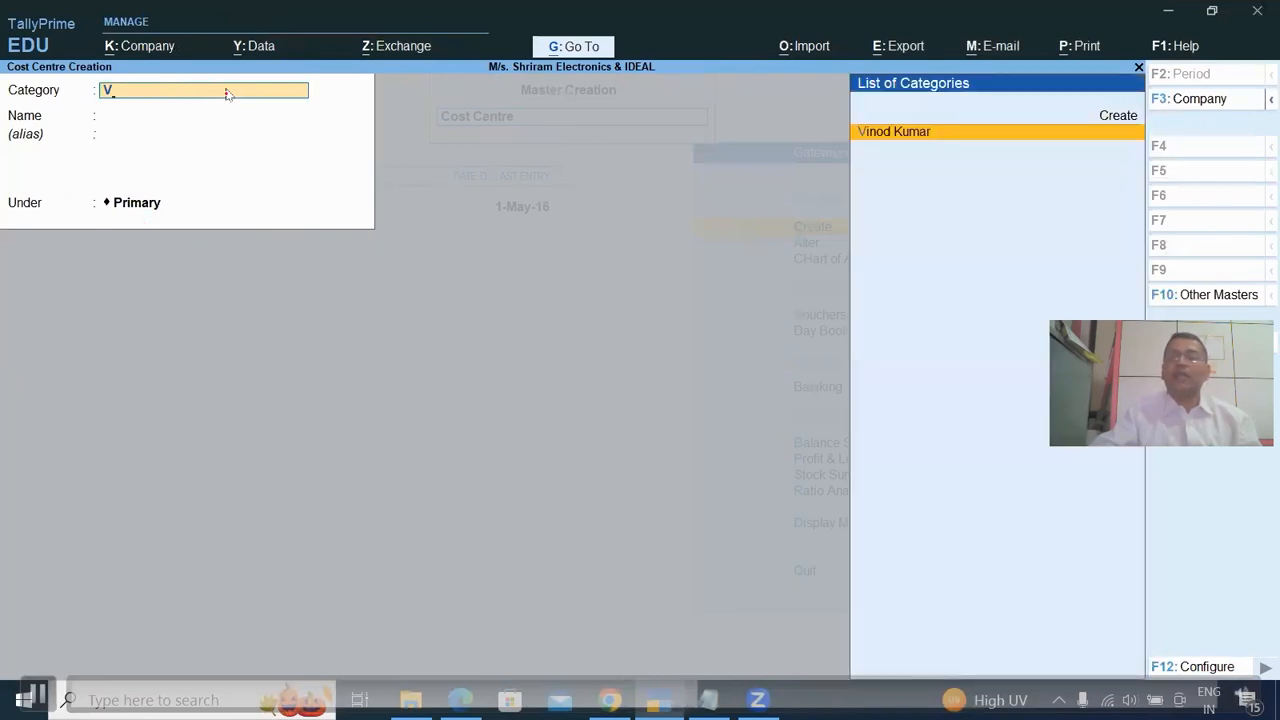
{"action": "key", "text": "ctrl"}
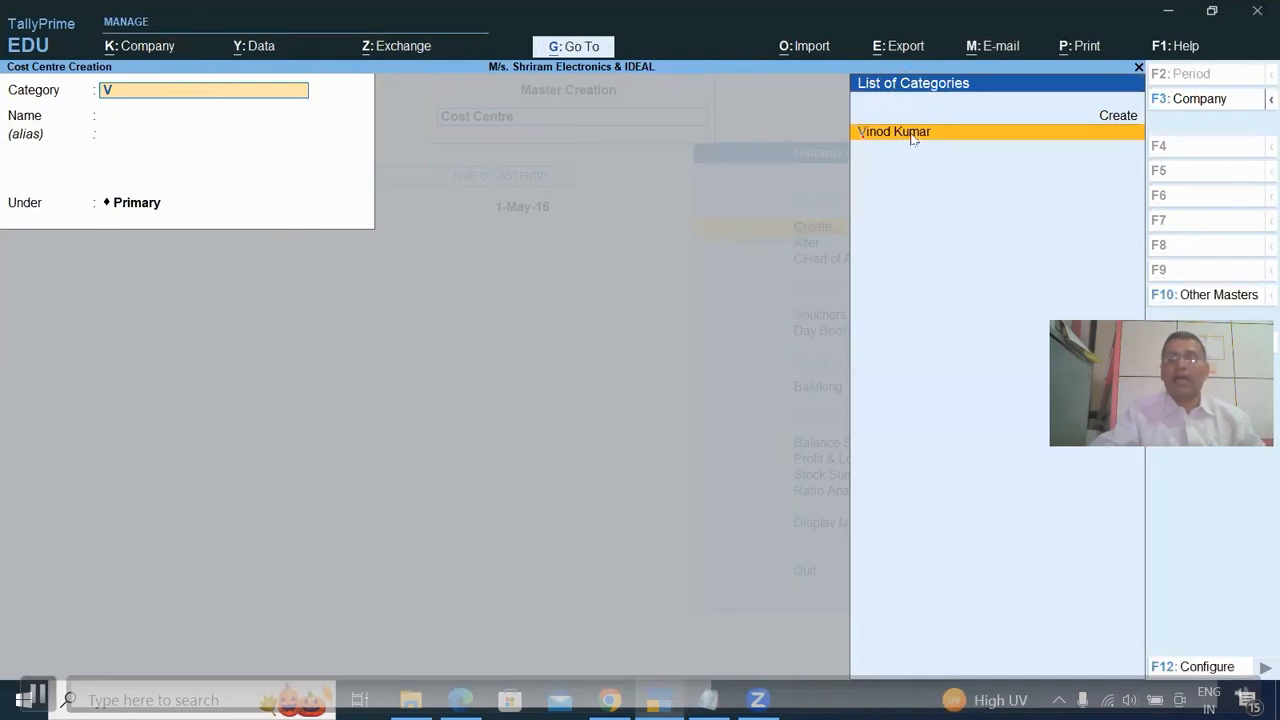
{"action": "left_click", "coordinate": [912, 134]}
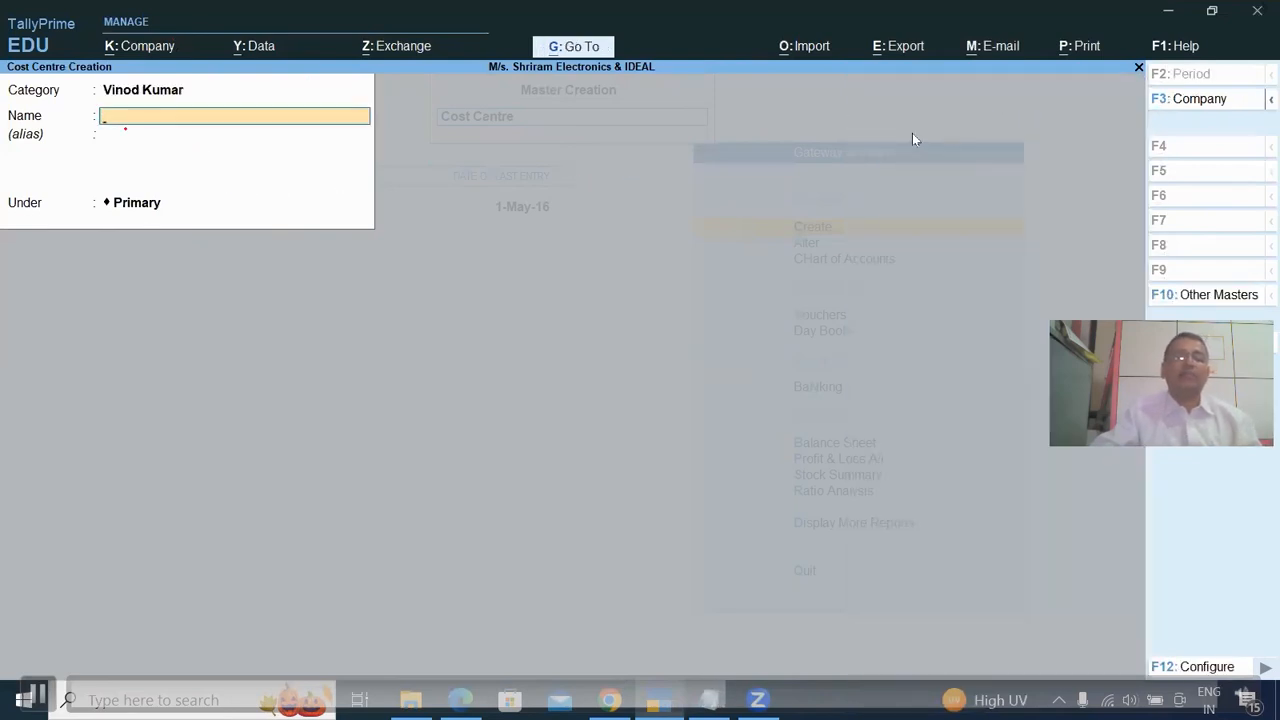
Step: Name the cost centre with that person's first name followed by "- Sales", keep it under Primary with no alias, and save it
{"action": "type", "text": "Vino"}
{"action": "key", "text": "BackSpace"}
{"action": "type", "text": "nod - Sales"}
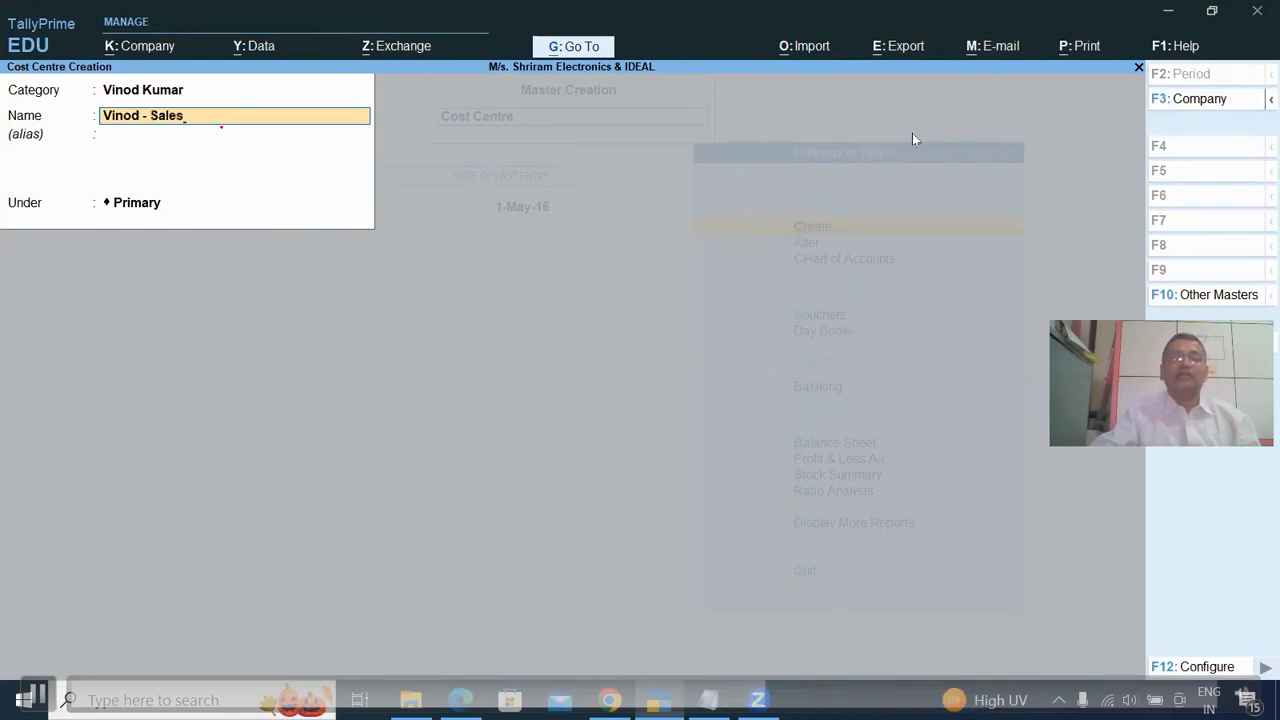
{"action": "key", "text": "Return"}
{"action": "key", "text": "Return"}
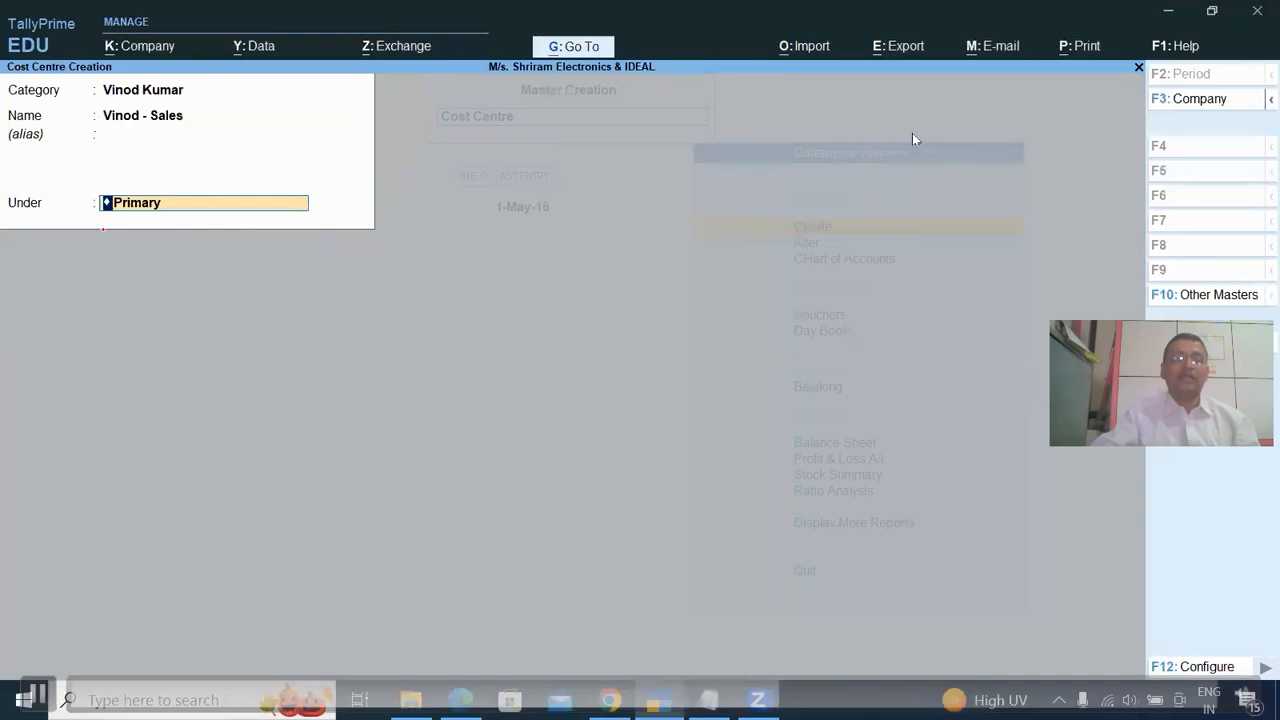
{"action": "key", "text": "Return"}
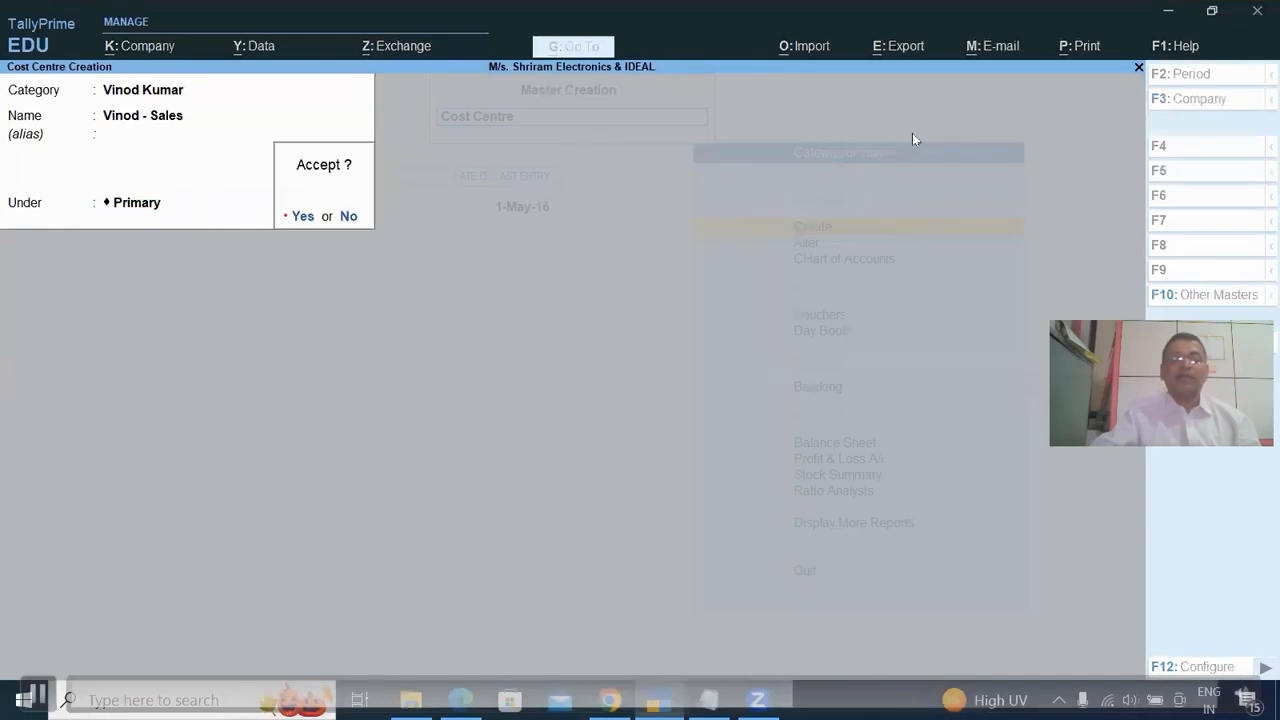
{"action": "left_click", "coordinate": [312, 220]}
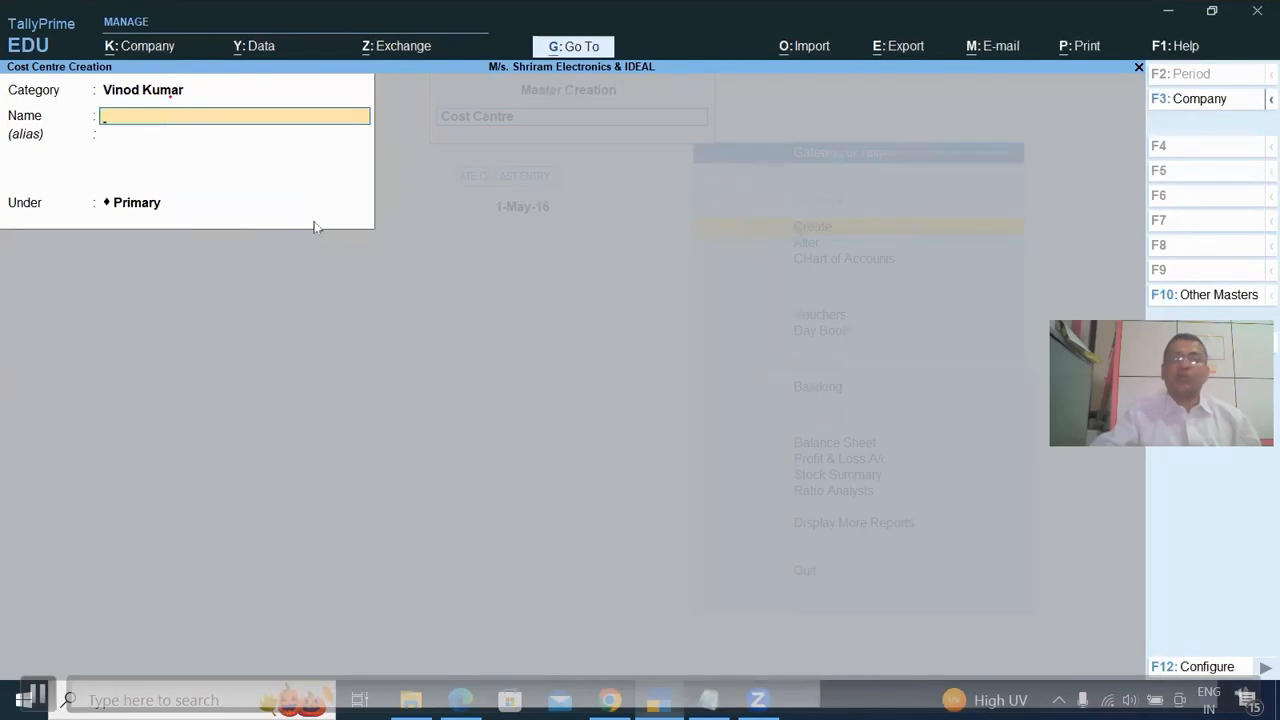
Step: Create another cost centre in the same category, named with the person's first name followed by "- Salary", under Primary, and save it
{"action": "type", "text": "Vin"}
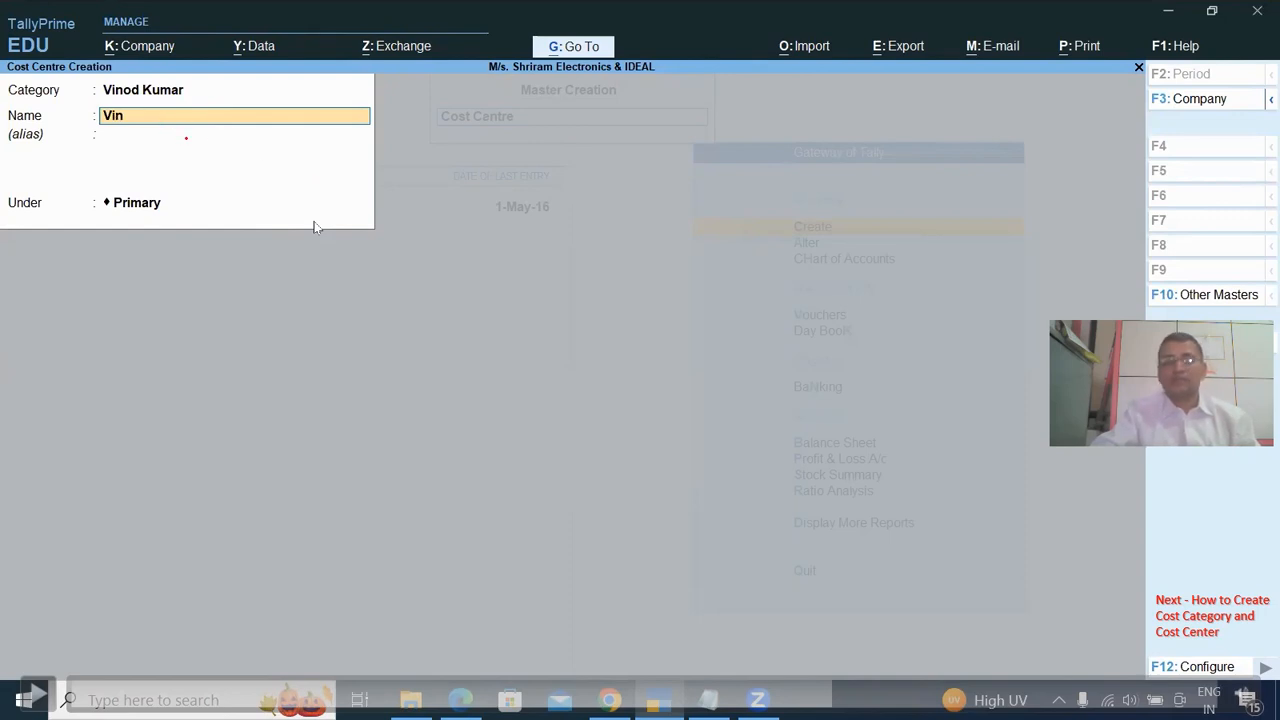
{"action": "type", "text": "od"}
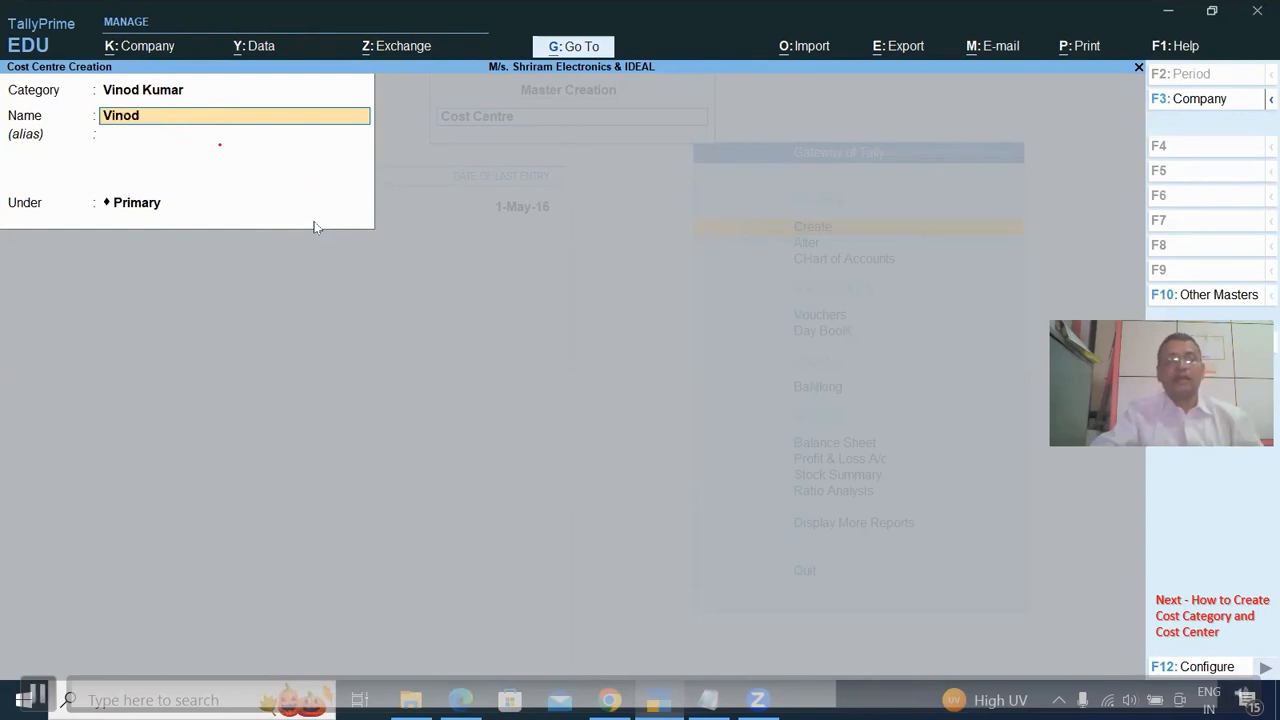
{"action": "type", "text": " S Salary"}
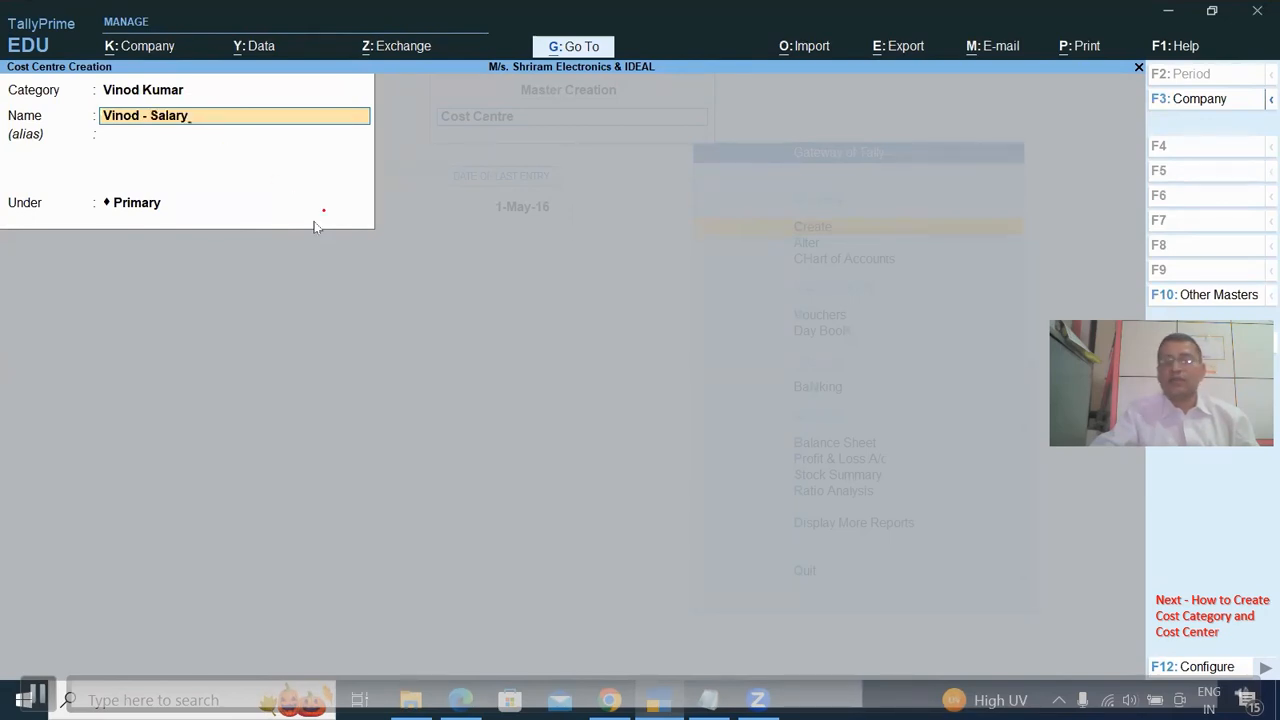
{"action": "key", "text": "Return"}
{"action": "key", "text": "Return"}
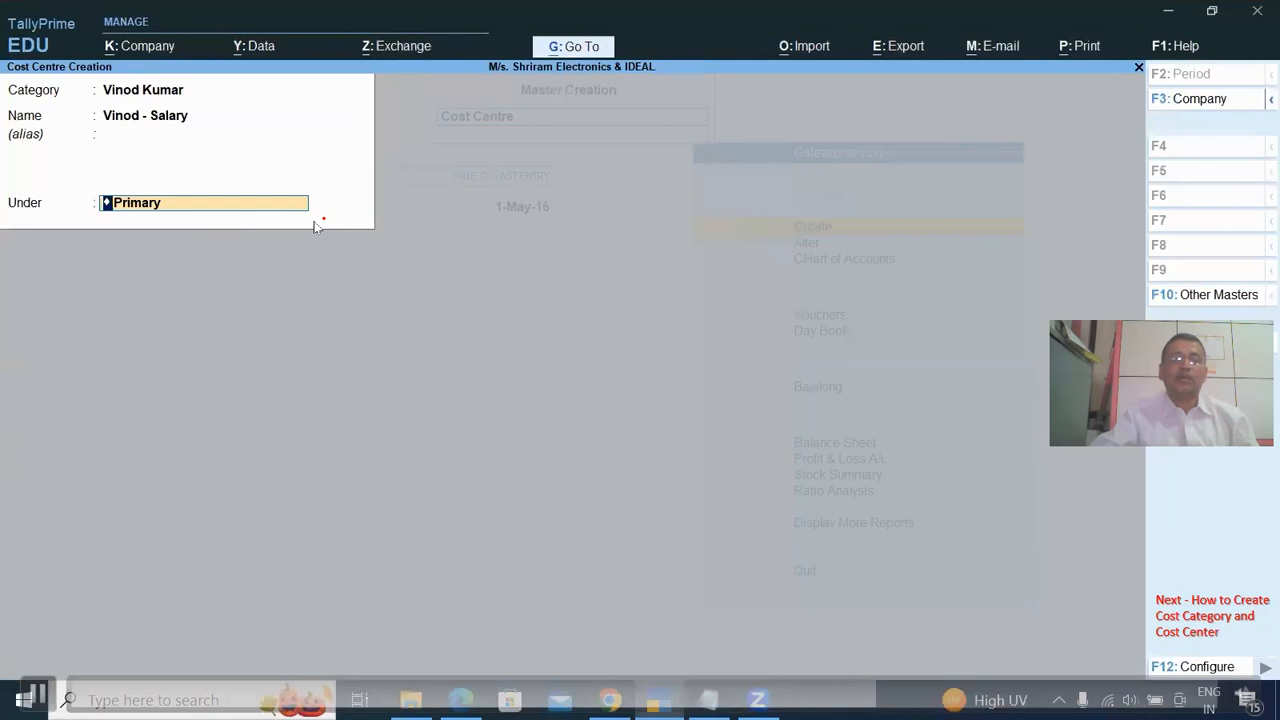
{"action": "key", "text": "Return"}
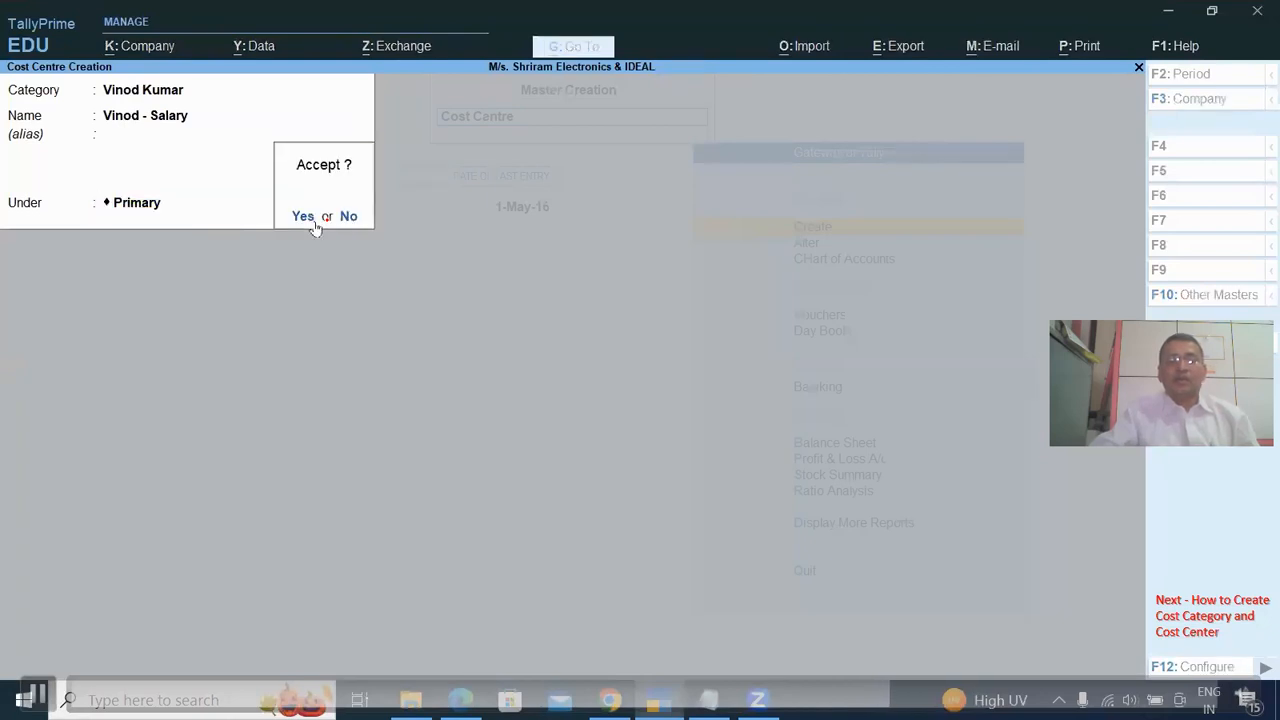
{"action": "left_click", "coordinate": [312, 222]}
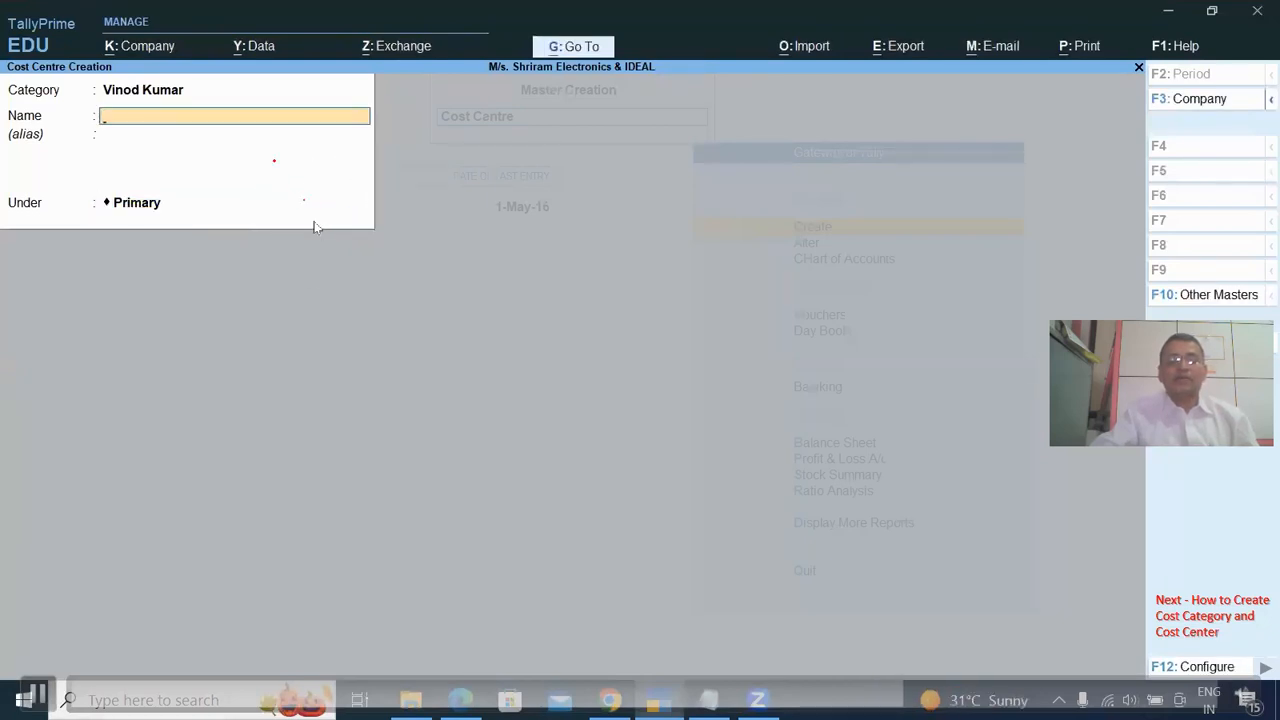
Step: Switch to the person-named category beginning with A and save a cost centre named with that person's first name plus "- Sales" under Primary
{"action": "key", "text": "BackSpace"}
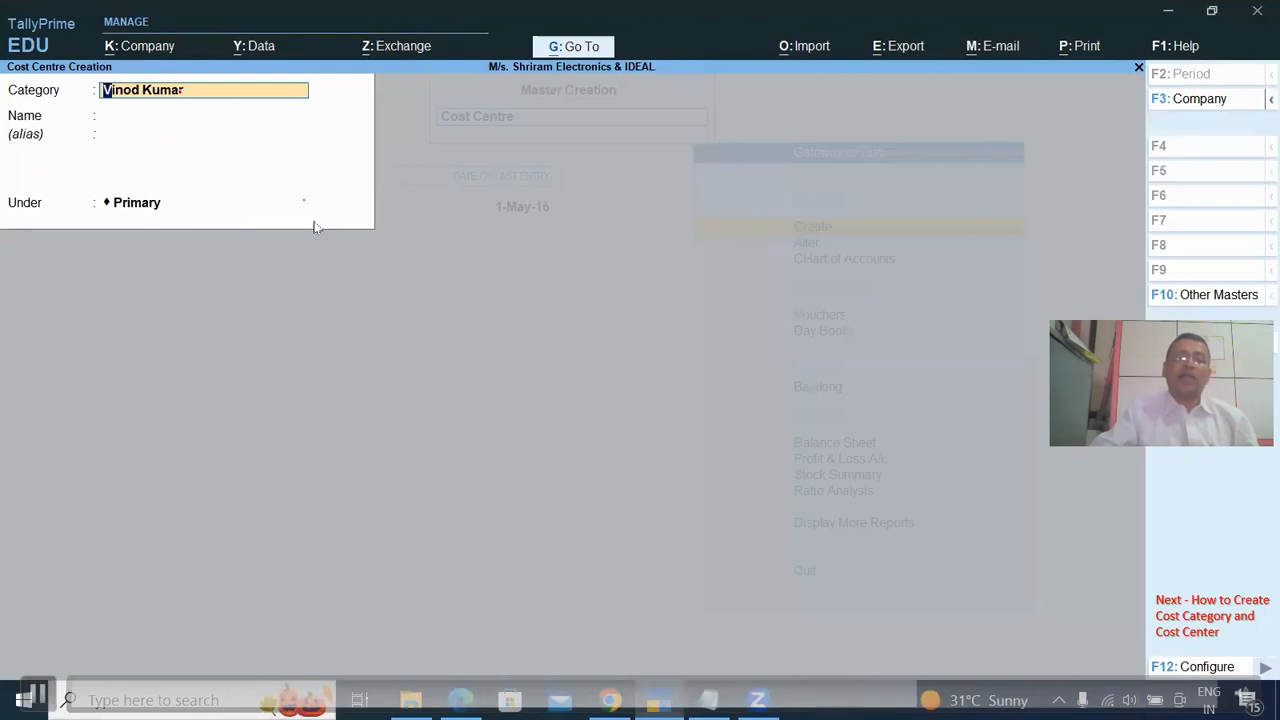
{"action": "type", "text": "A"}
{"action": "left_click", "coordinate": [918, 134]}
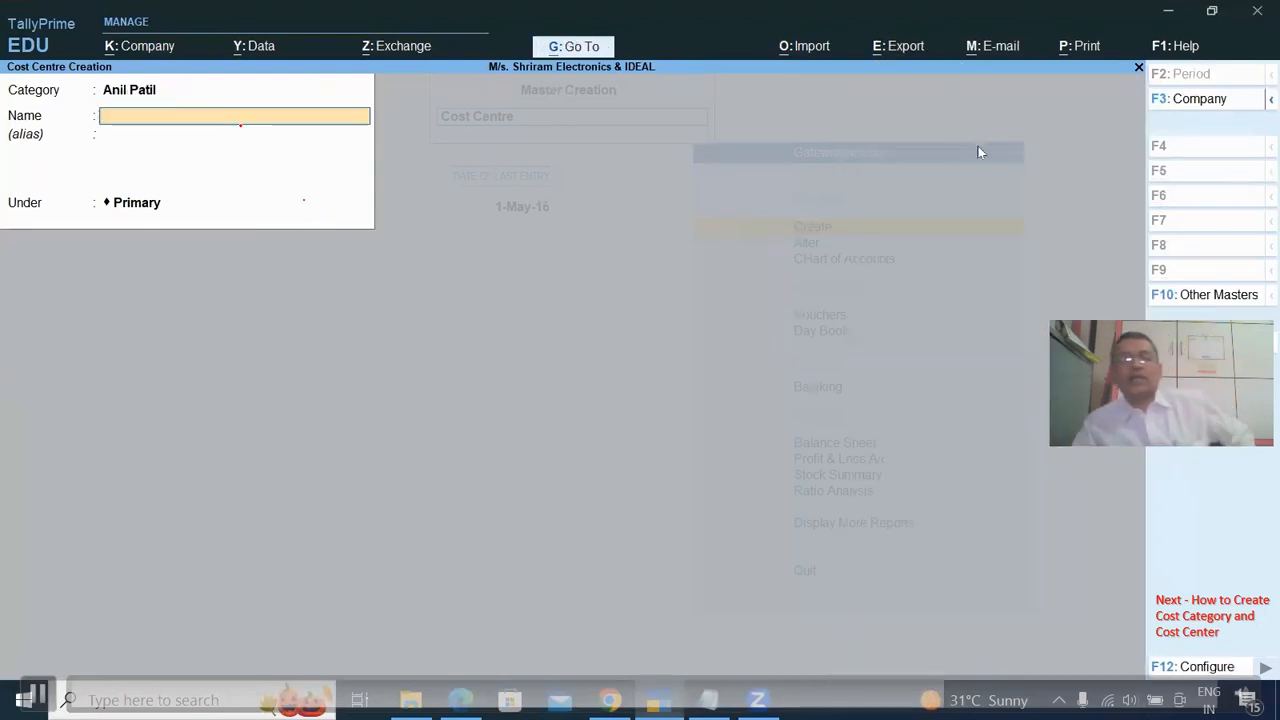
{"action": "type", "text": "A"}
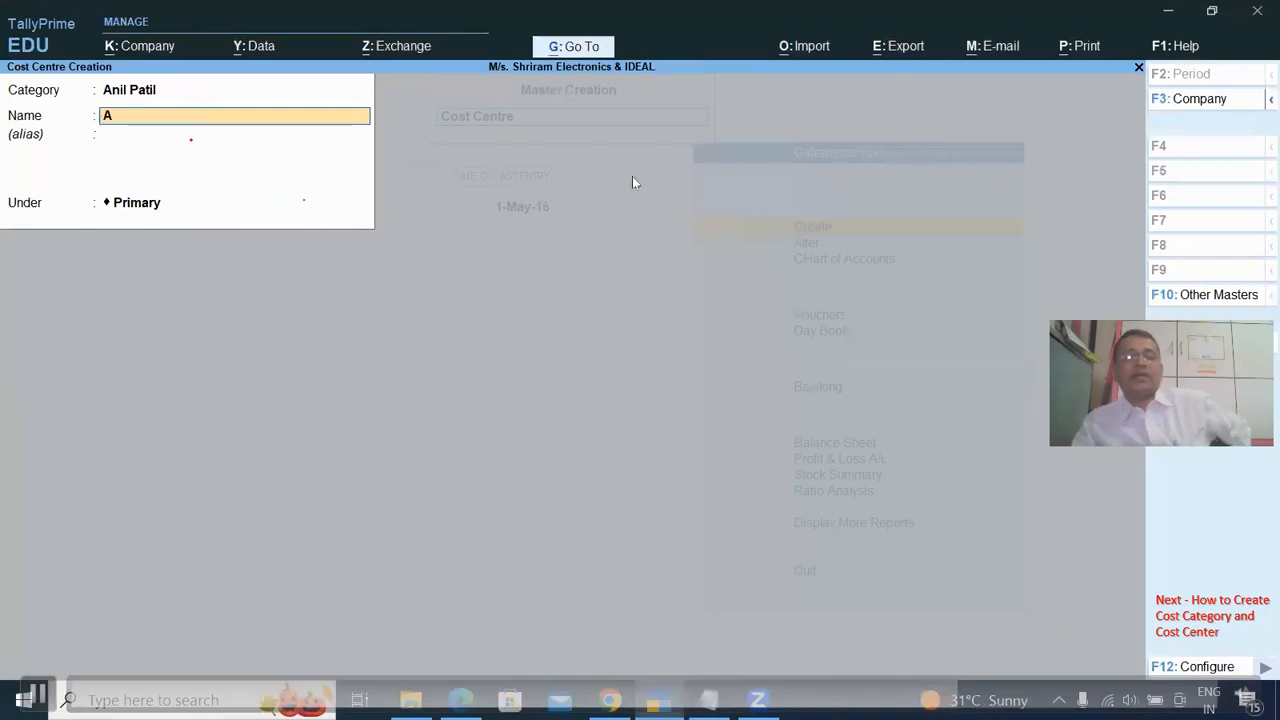
{"action": "type", "text": "nil "}
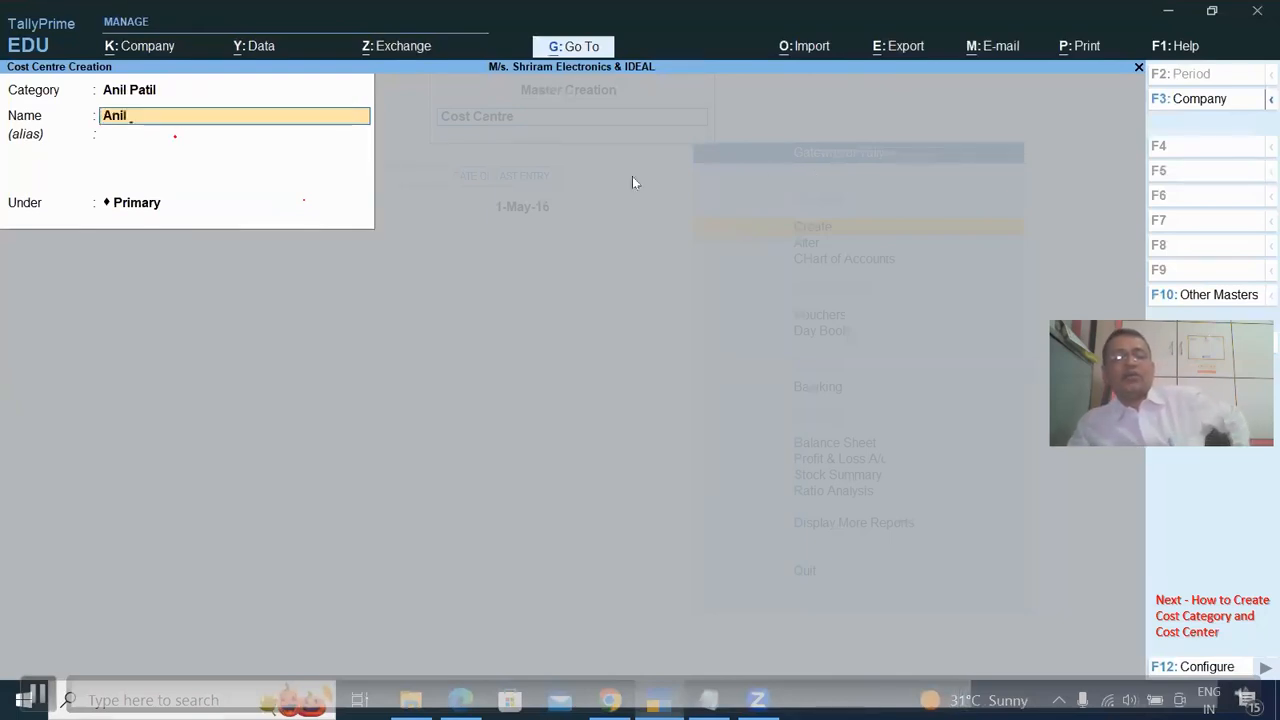
{"action": "type", "text": "- Sales"}
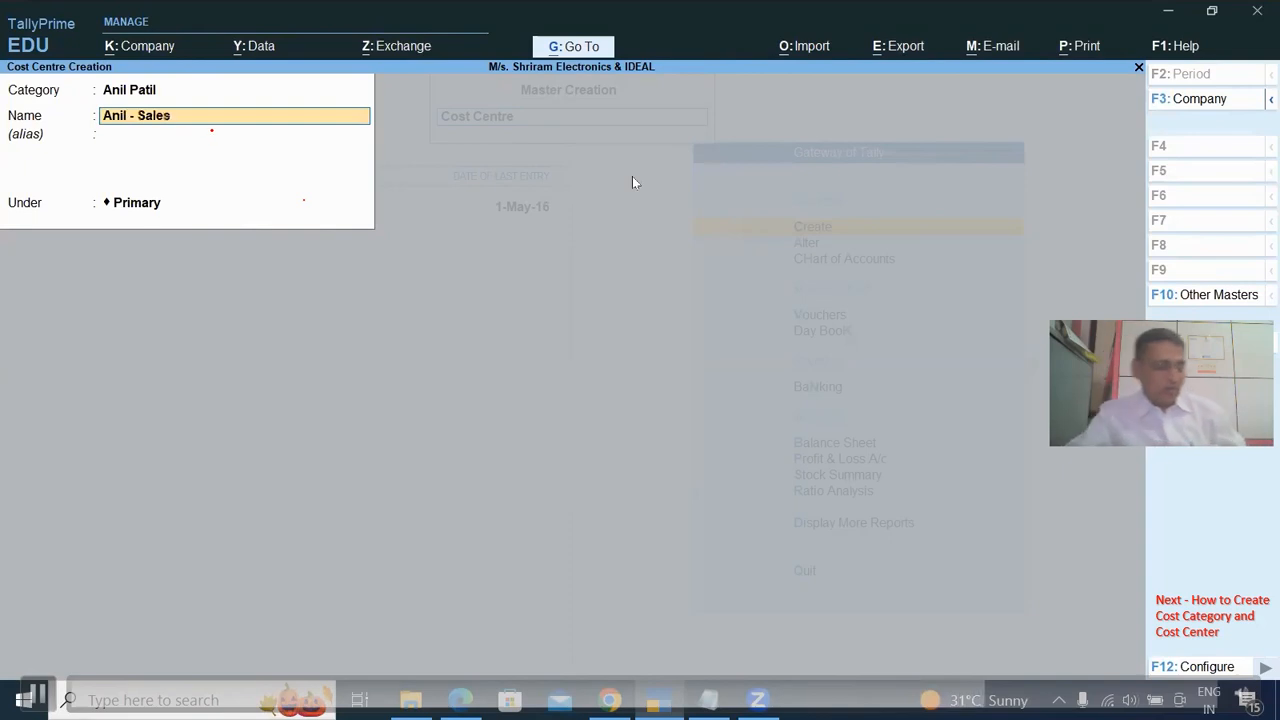
{"action": "key", "text": "Return"}
{"action": "key", "text": "Return"}
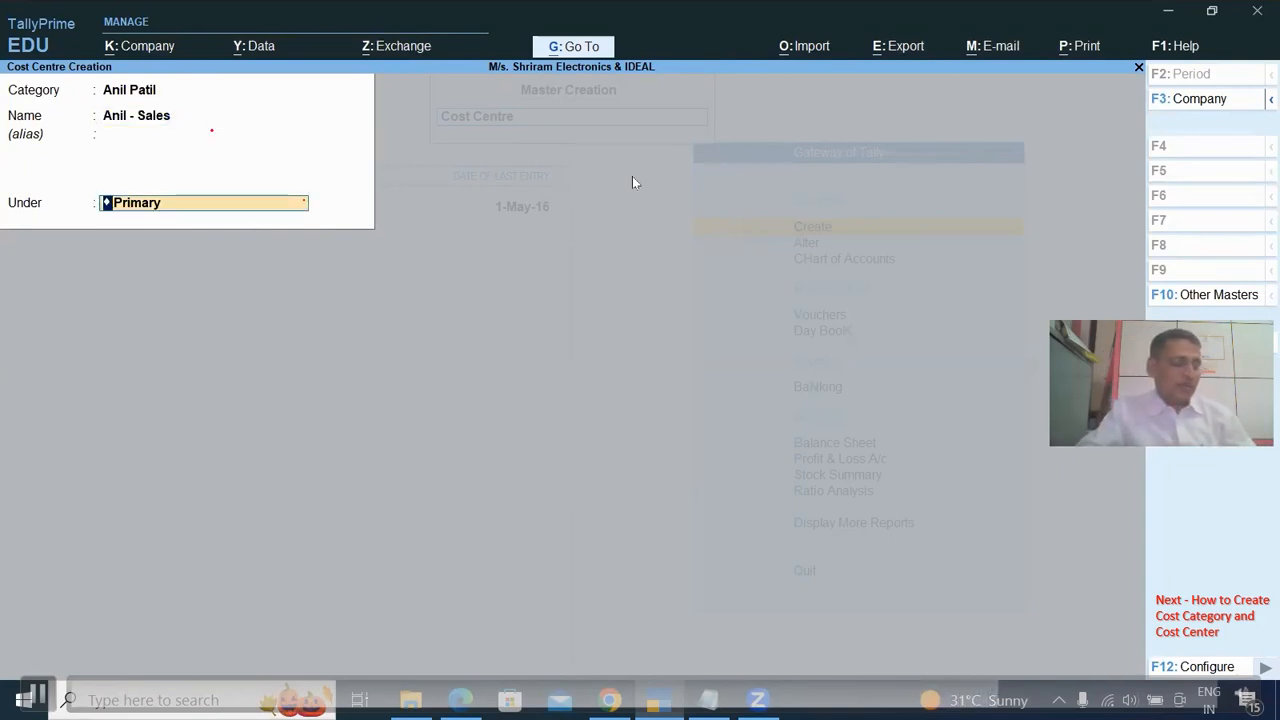
{"action": "key", "text": "Return"}
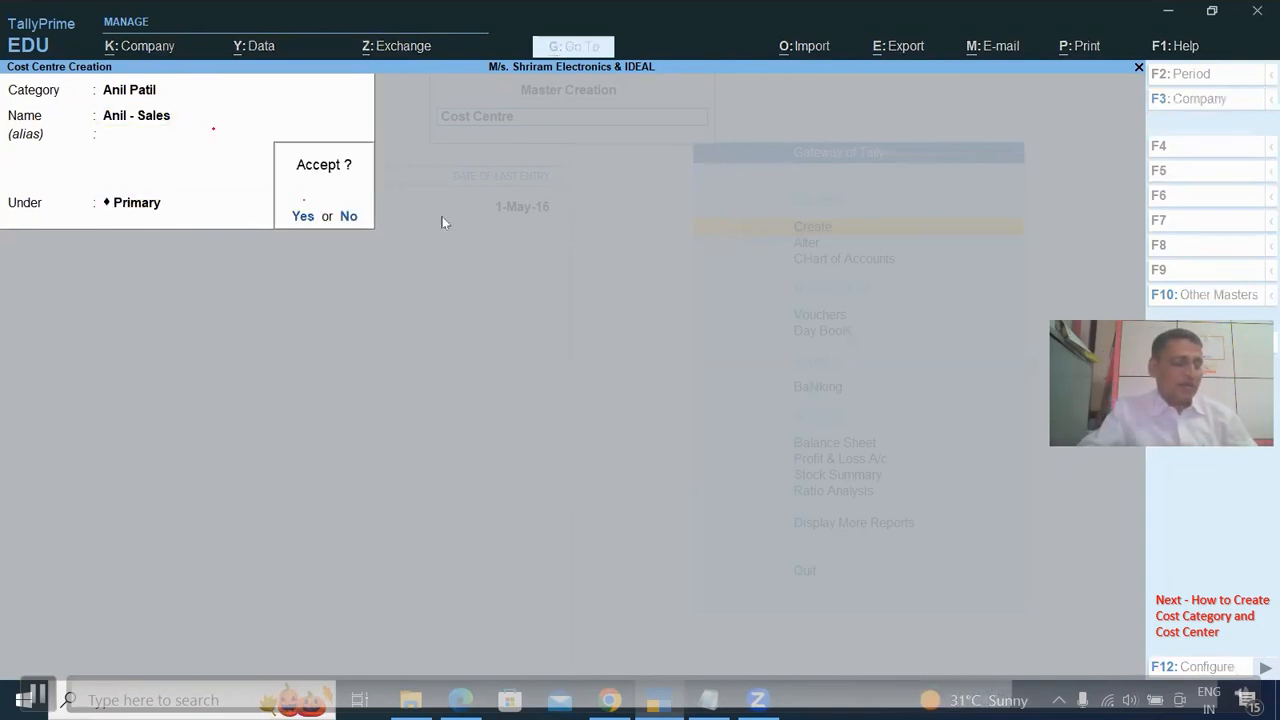
{"action": "left_click", "coordinate": [306, 224]}
{"action": "left_click", "coordinate": [304, 224]}
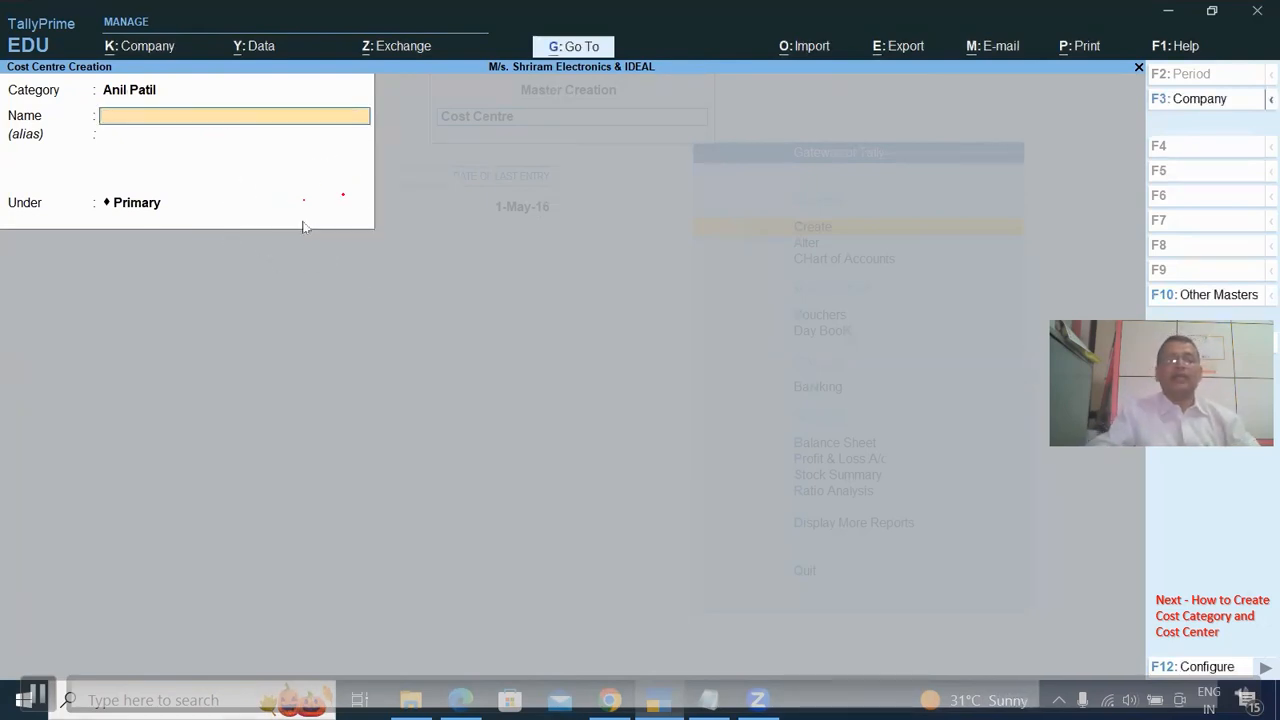
Step: Save a cost centre in the same category named with the person's first name plus "- Salary" under Primary, and leave cost centre creation
{"action": "type", "text": "Anil - Salary"}
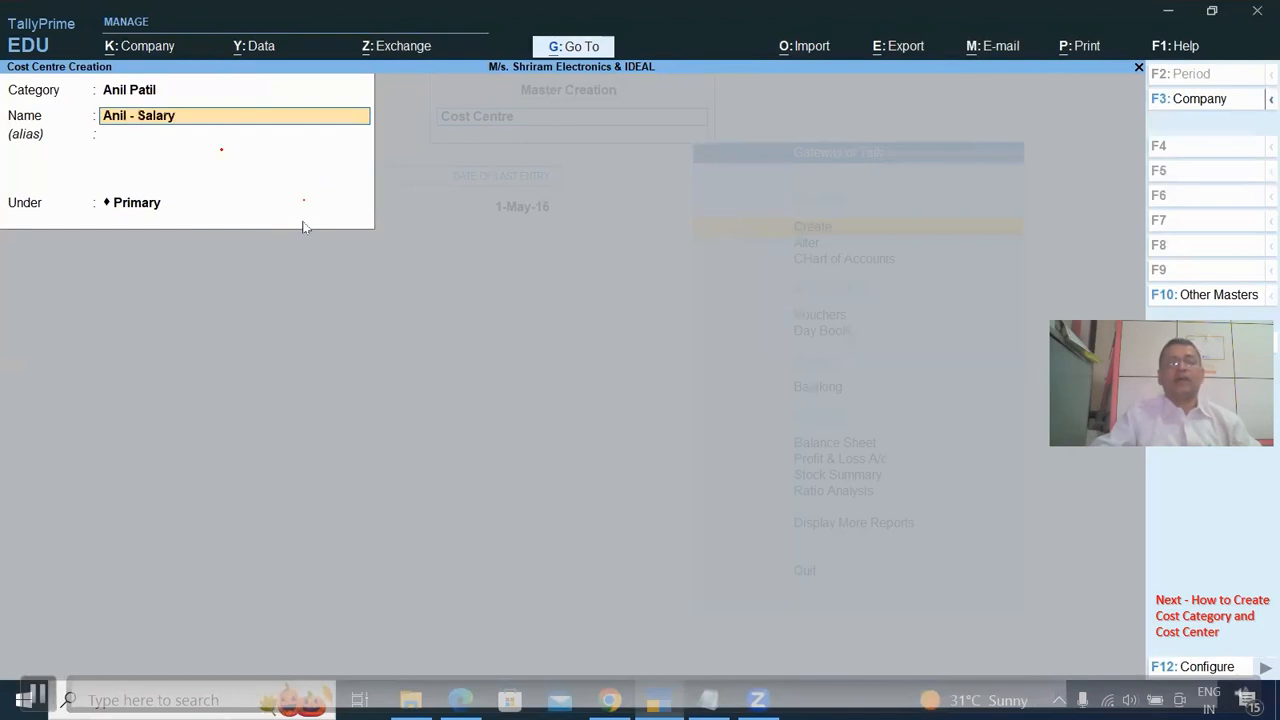
{"action": "key", "text": "Return"}
{"action": "key", "text": "Return"}
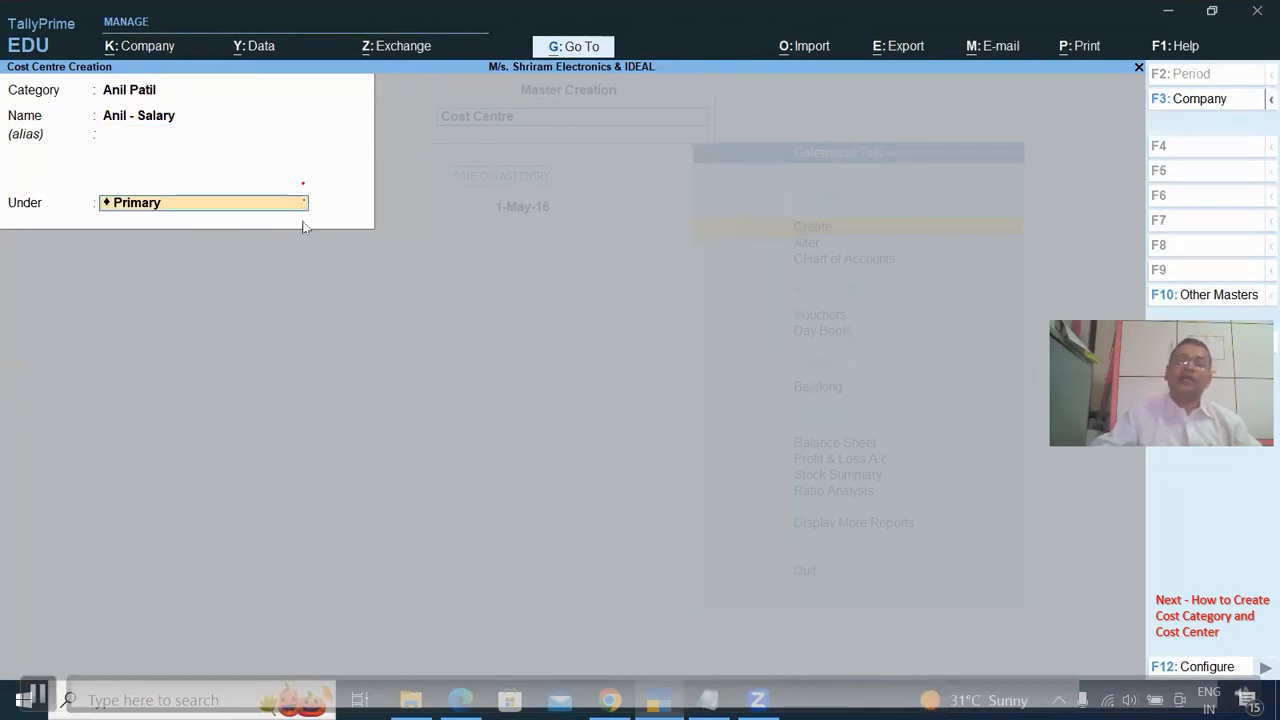
{"action": "key", "text": "Return"}
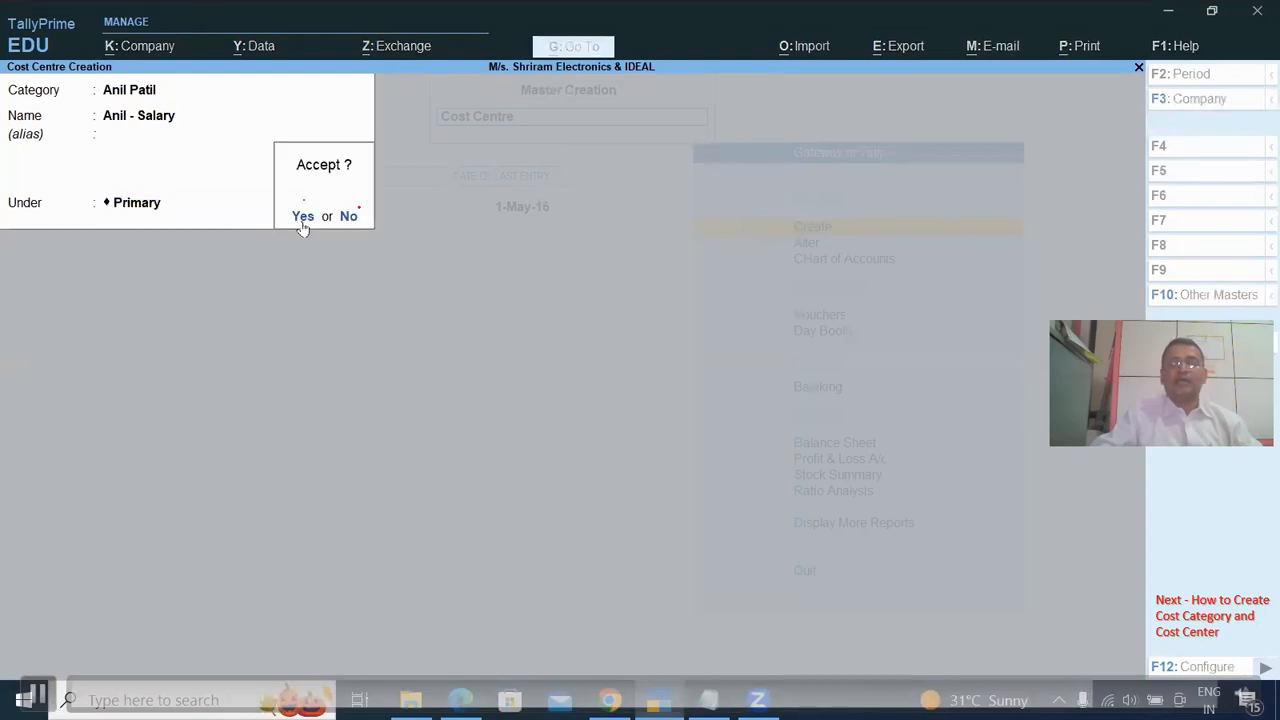
{"action": "left_click", "coordinate": [305, 226]}
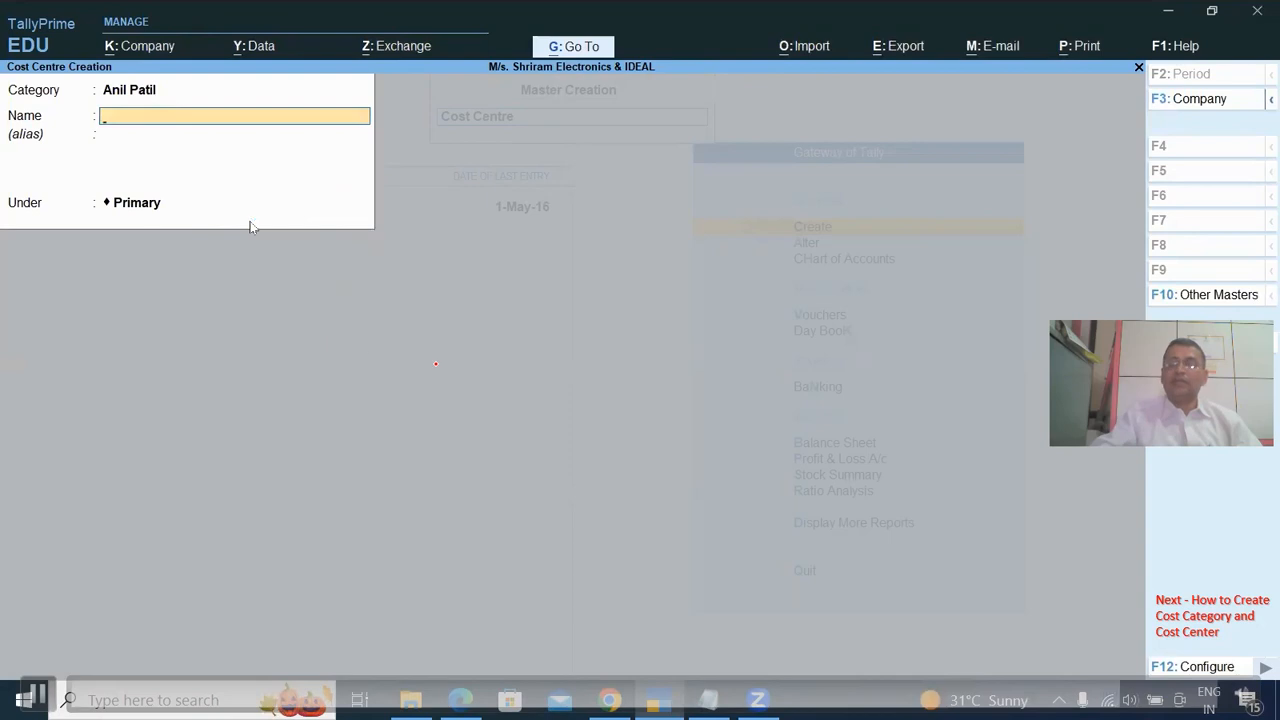
{"action": "key", "text": "ctrl"}
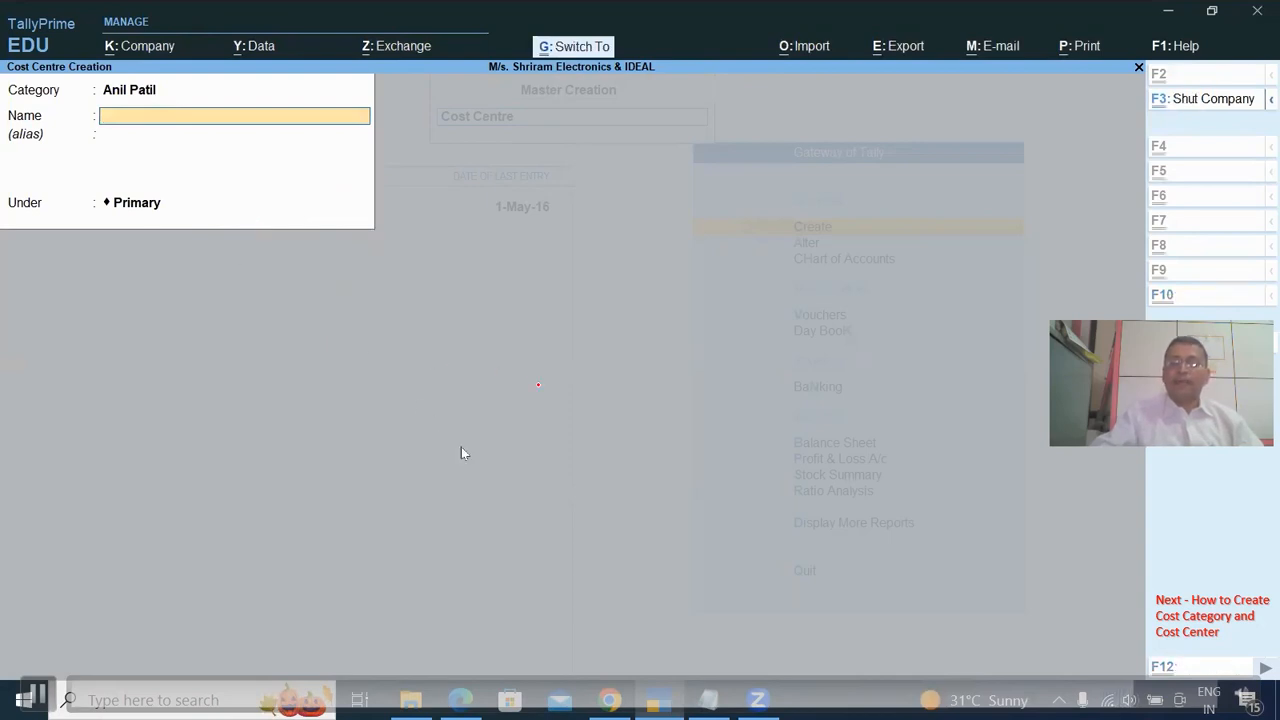
{"action": "key", "text": "Escape"}
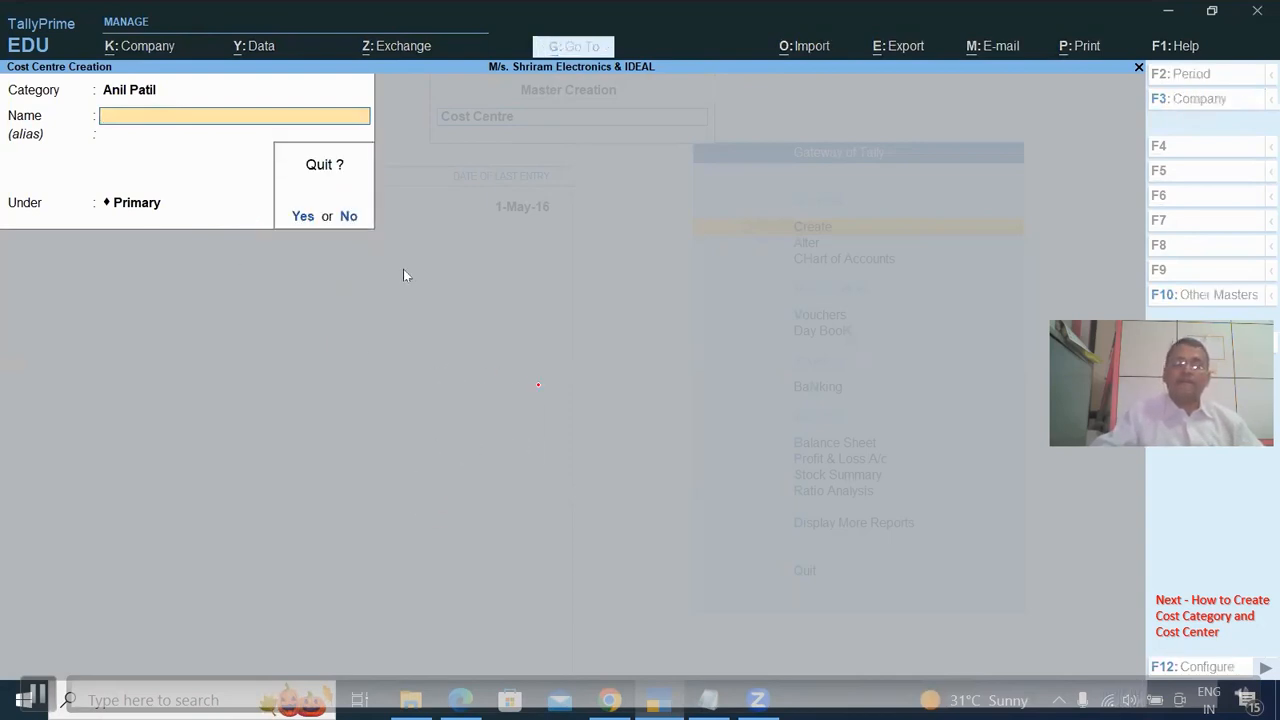
{"action": "left_click", "coordinate": [307, 221]}
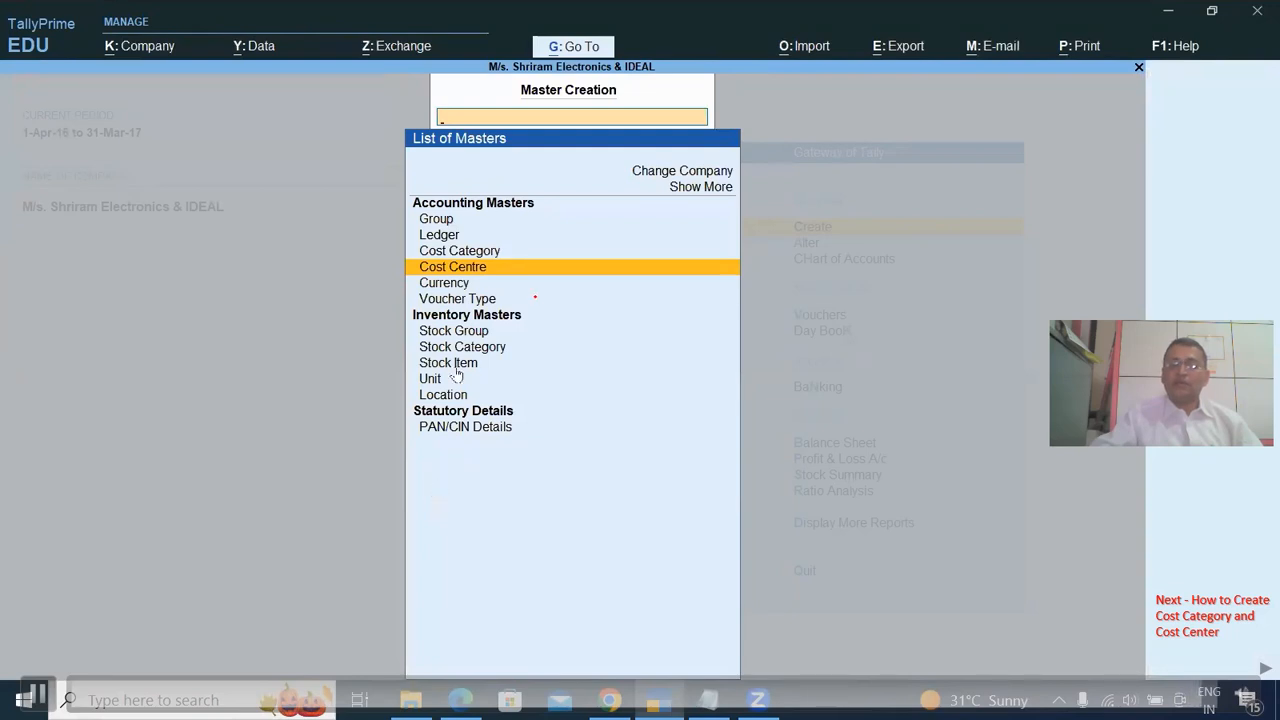
Step: Leave master creation and review the existing cost categories in the master alteration list
{"action": "key", "text": "Escape"}
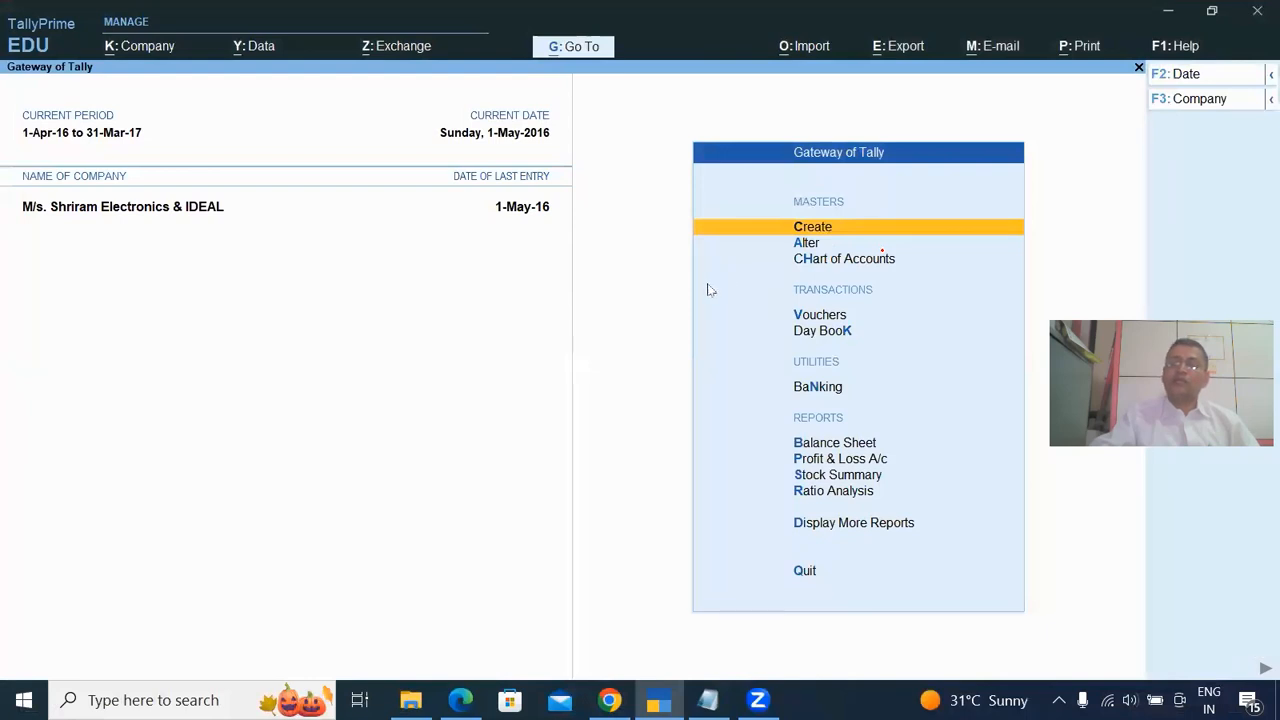
{"action": "left_click", "coordinate": [860, 246]}
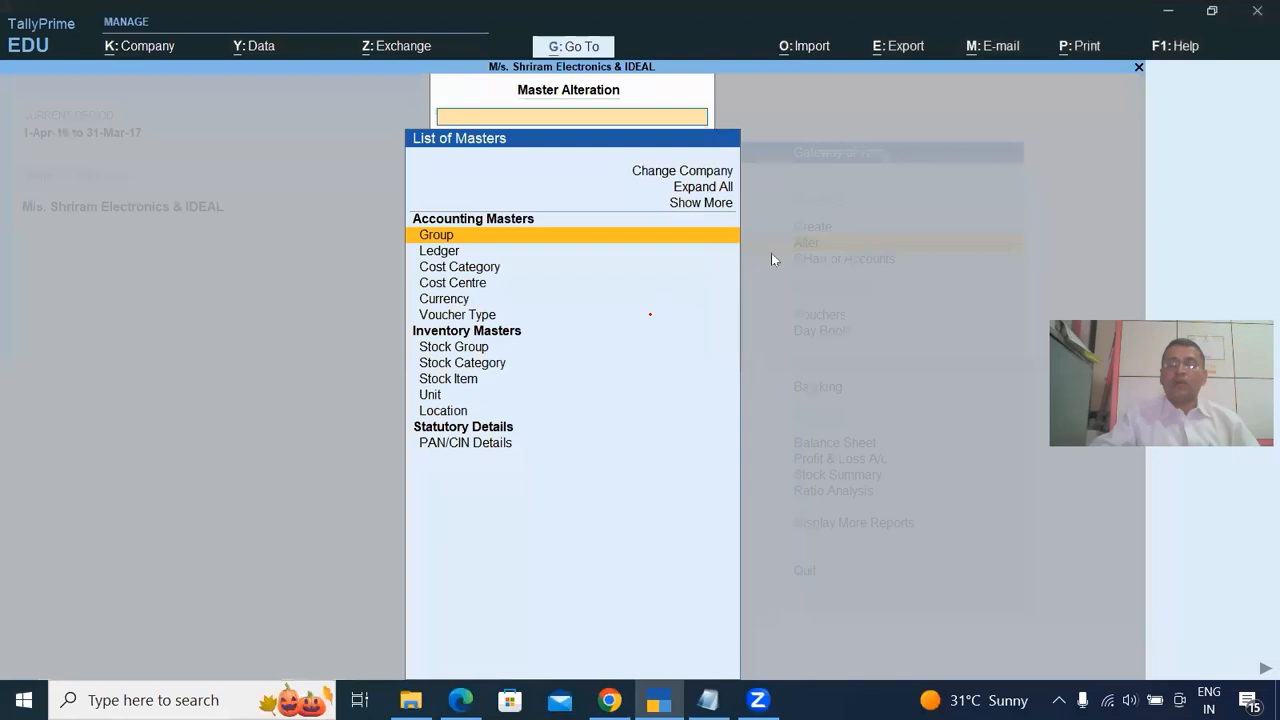
{"action": "key", "text": "Down"}
{"action": "key", "text": "Down"}
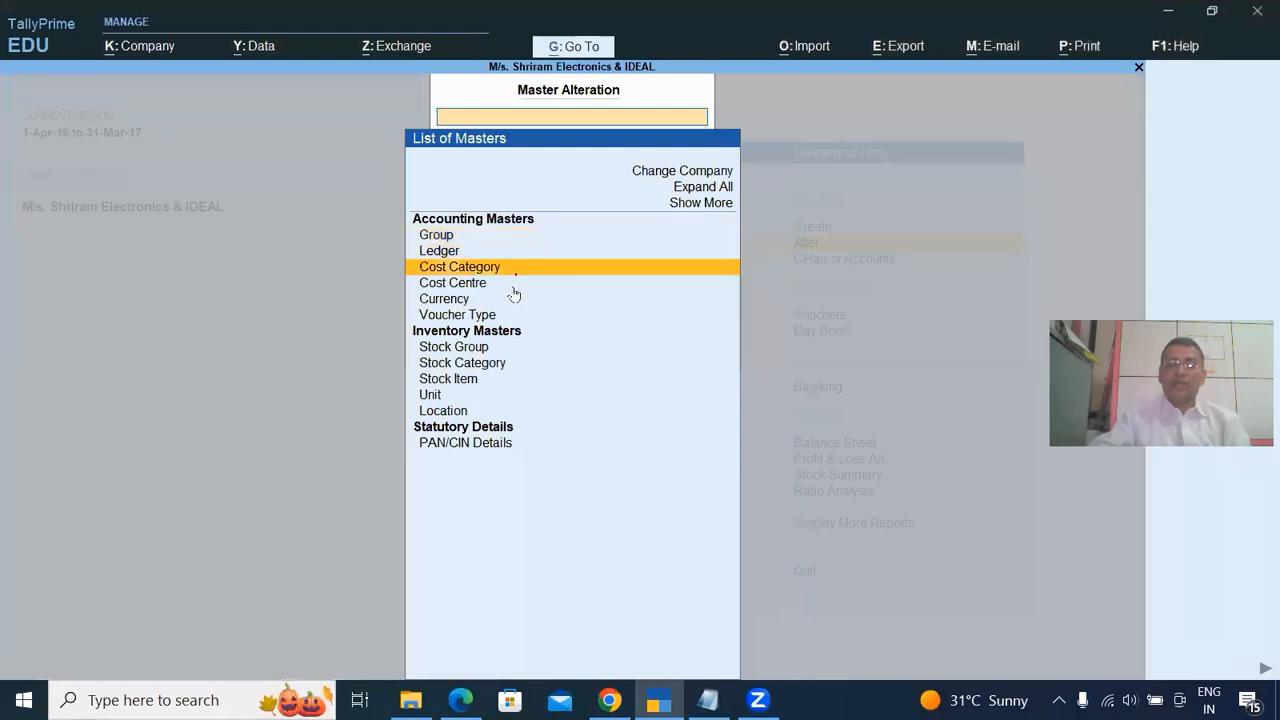
{"action": "mouse_move", "coordinate": [511, 269]}
{"action": "left_mouse_down"}
{"action": "mouse_move", "coordinate": [549, 262]}
{"action": "mouse_move", "coordinate": [548, 279]}
{"action": "left_mouse_up"}
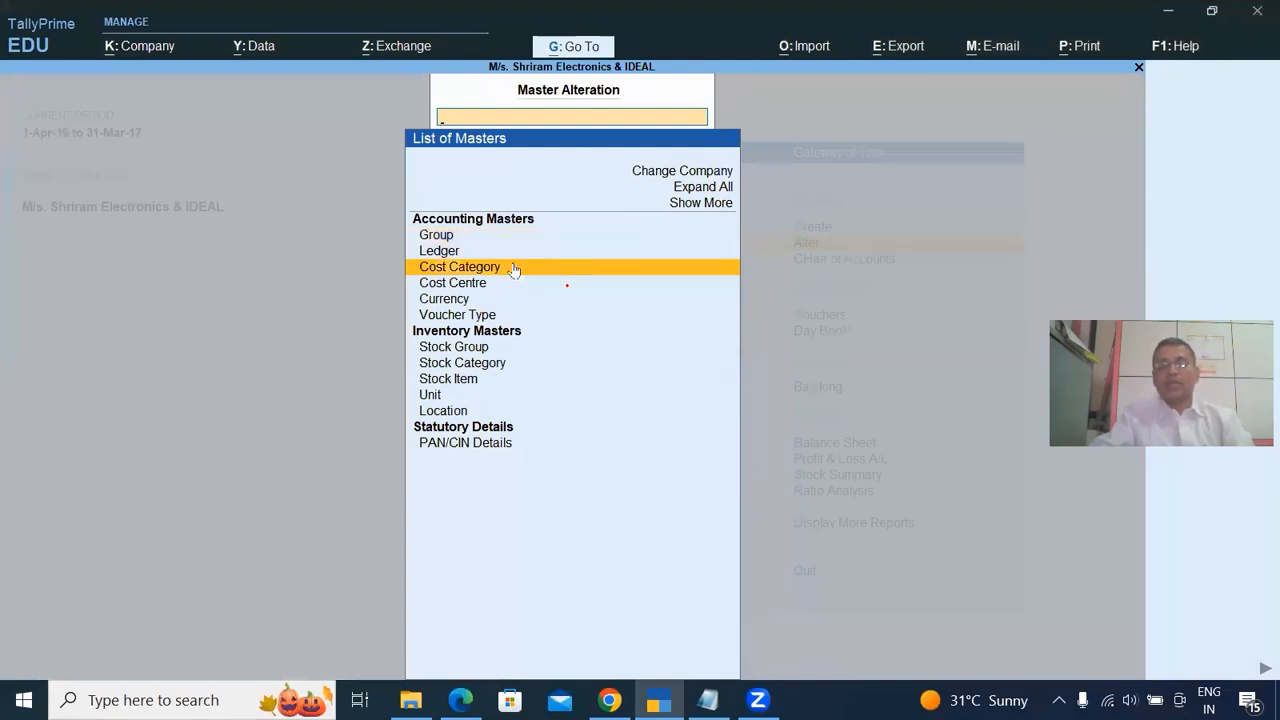
{"action": "left_click", "coordinate": [537, 271]}
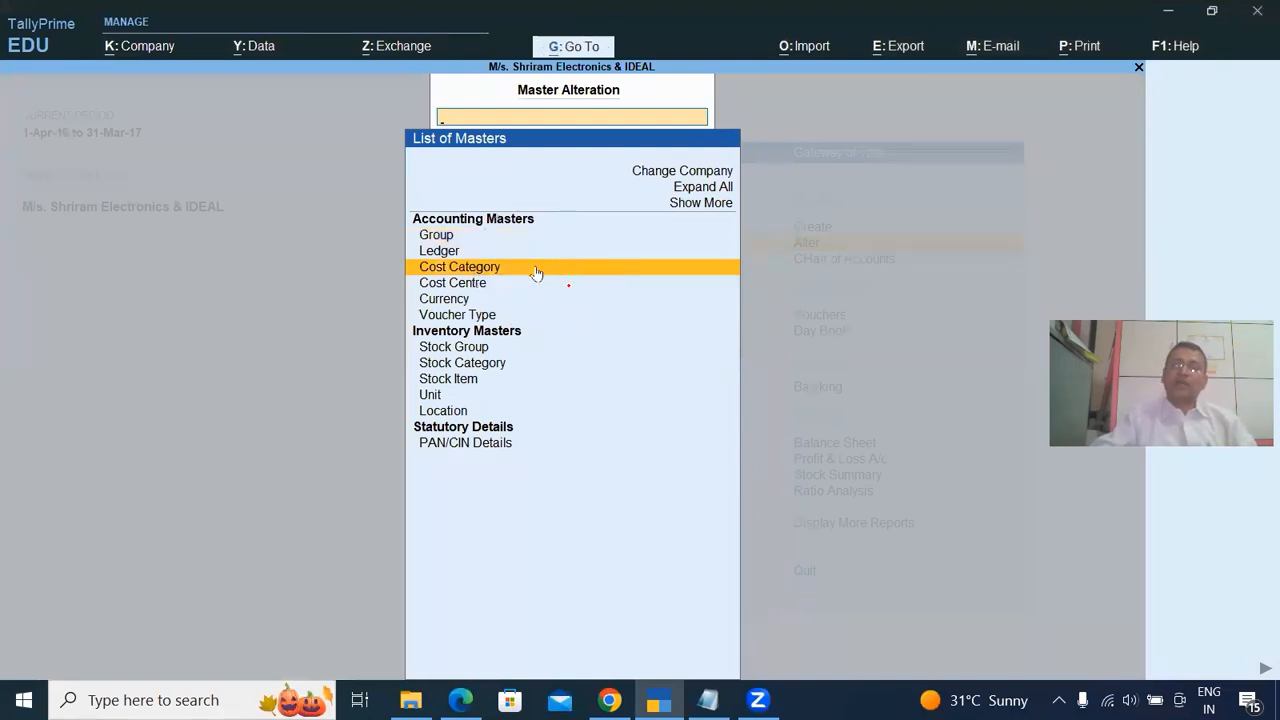
{"action": "key", "text": "Down"}
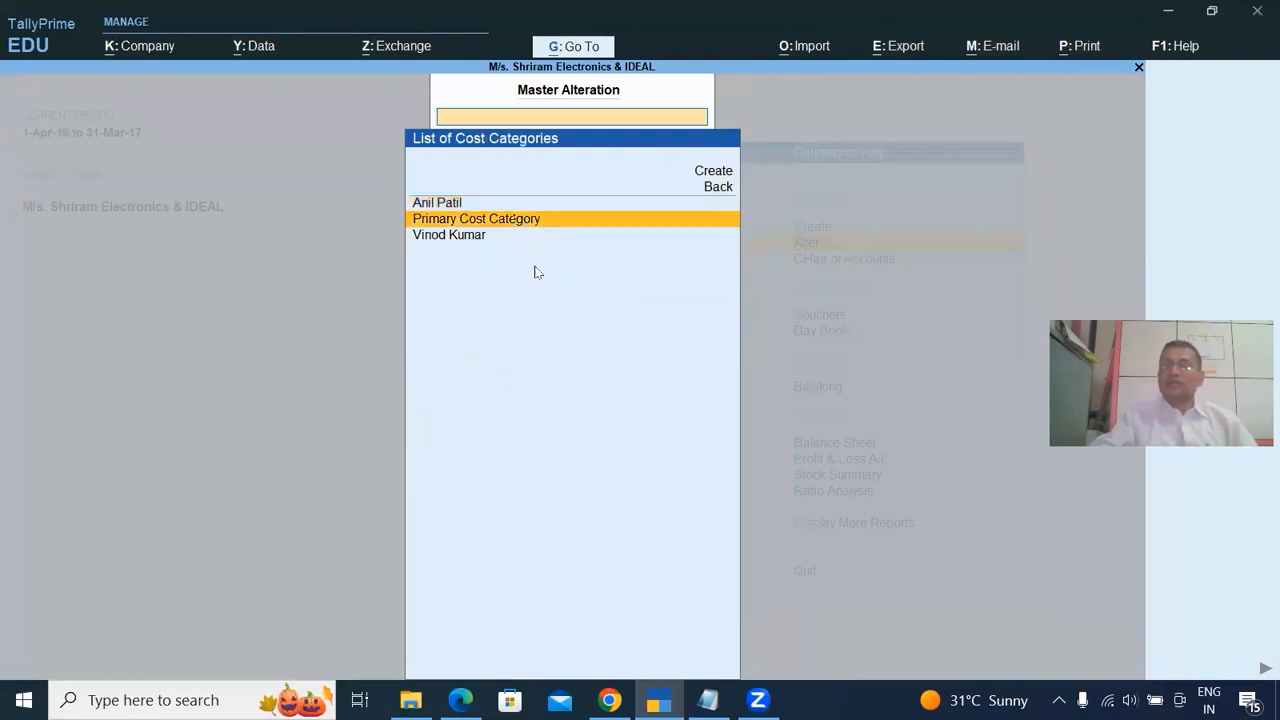
{"action": "mouse_move", "coordinate": [473, 203]}
{"action": "left_mouse_down"}
{"action": "mouse_move", "coordinate": [492, 196]}
{"action": "mouse_move", "coordinate": [518, 236]}
{"action": "mouse_move", "coordinate": [567, 209]}
{"action": "left_mouse_up"}
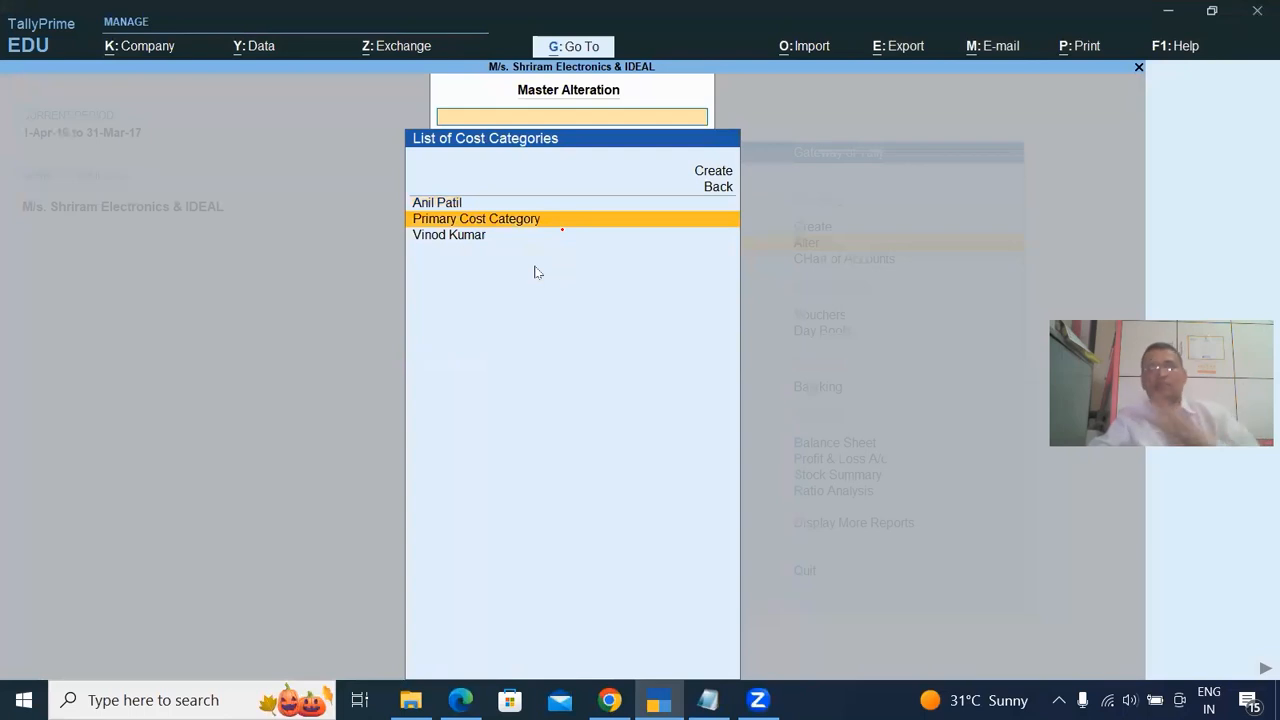
{"action": "left_click_drag", "start_coordinate": [553, 221], "coordinate": [579, 210]}
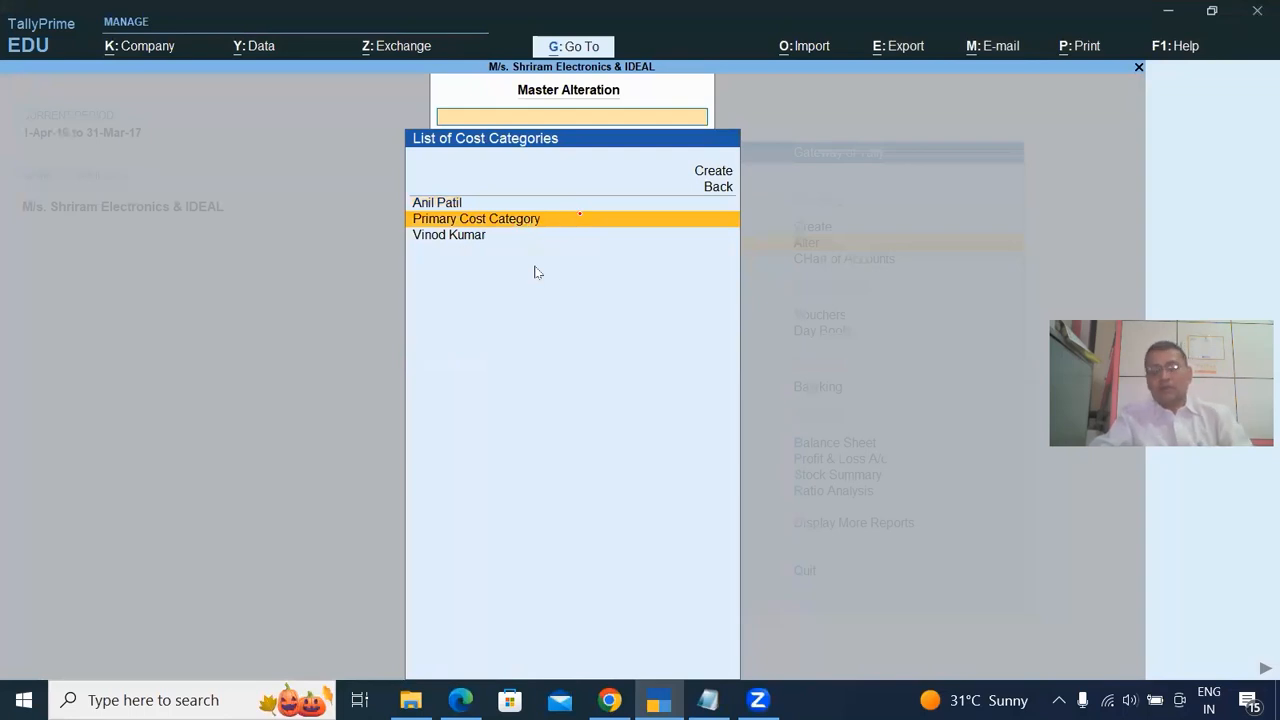
{"action": "key", "text": "Down"}
{"action": "key", "text": "Up"}
{"action": "key", "text": "Up"}
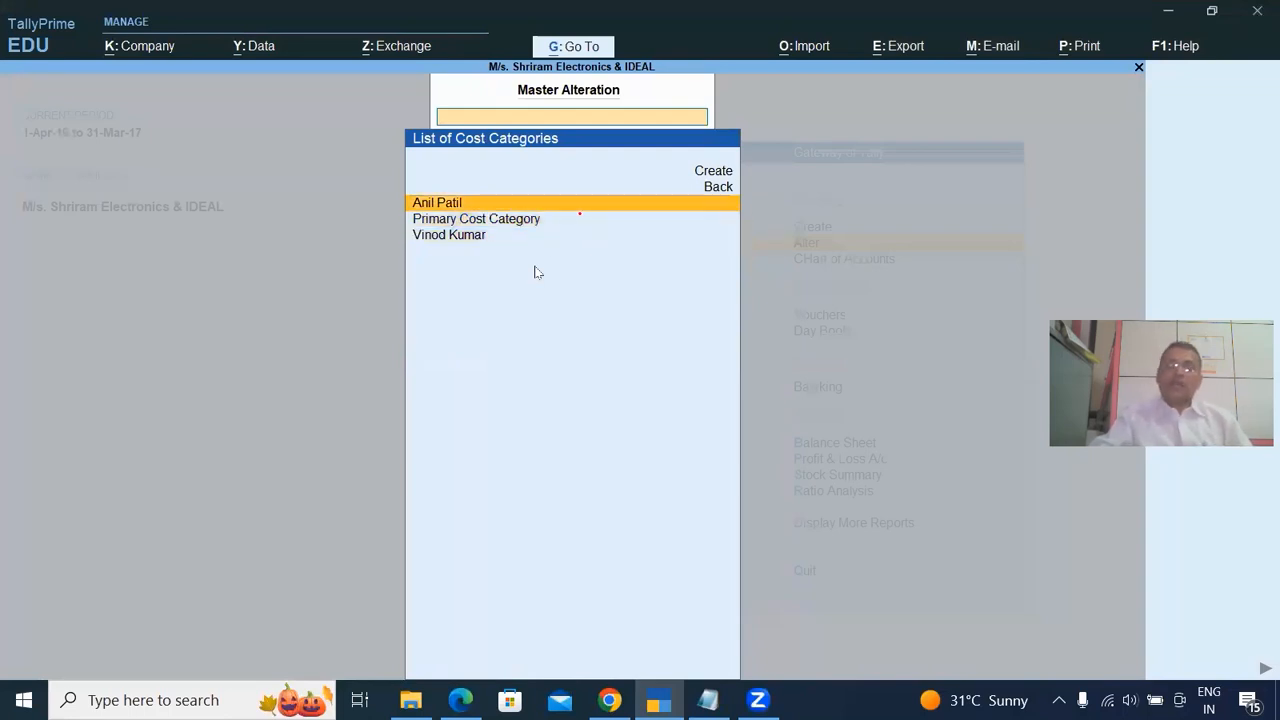
{"action": "key", "text": "Down"}
{"action": "key", "text": "Down"}
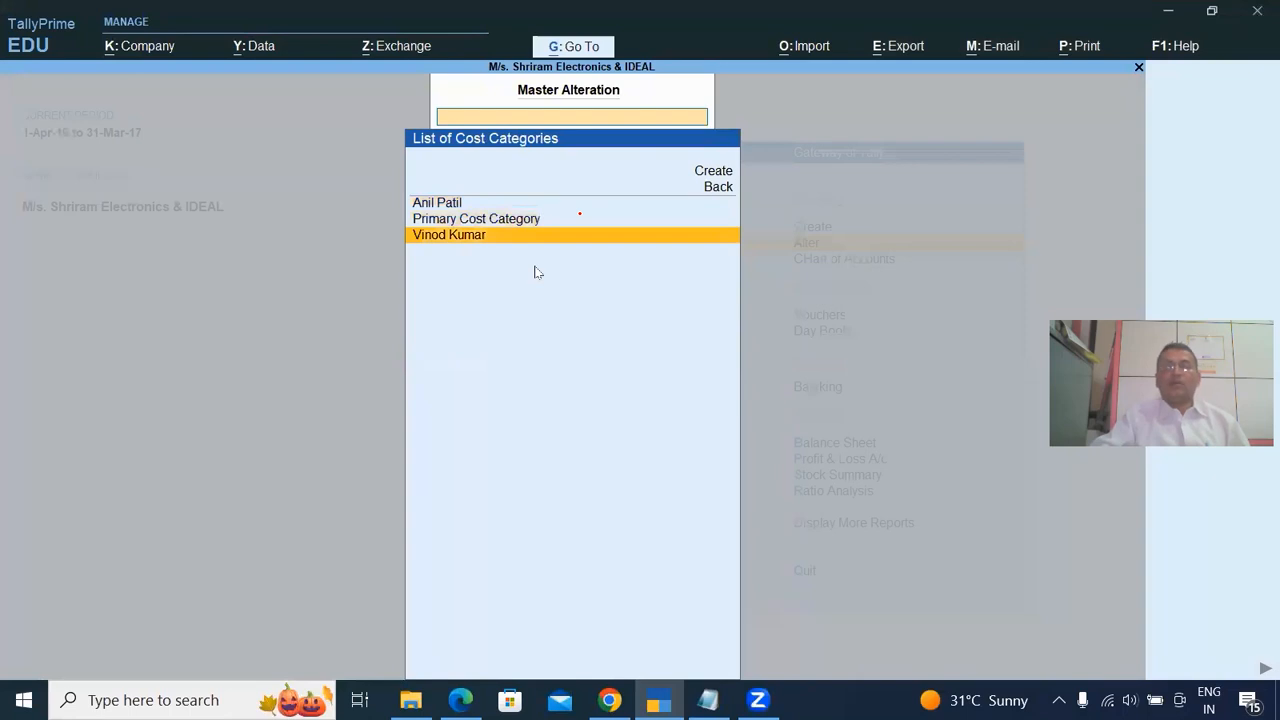
{"action": "key", "text": "ctrl"}
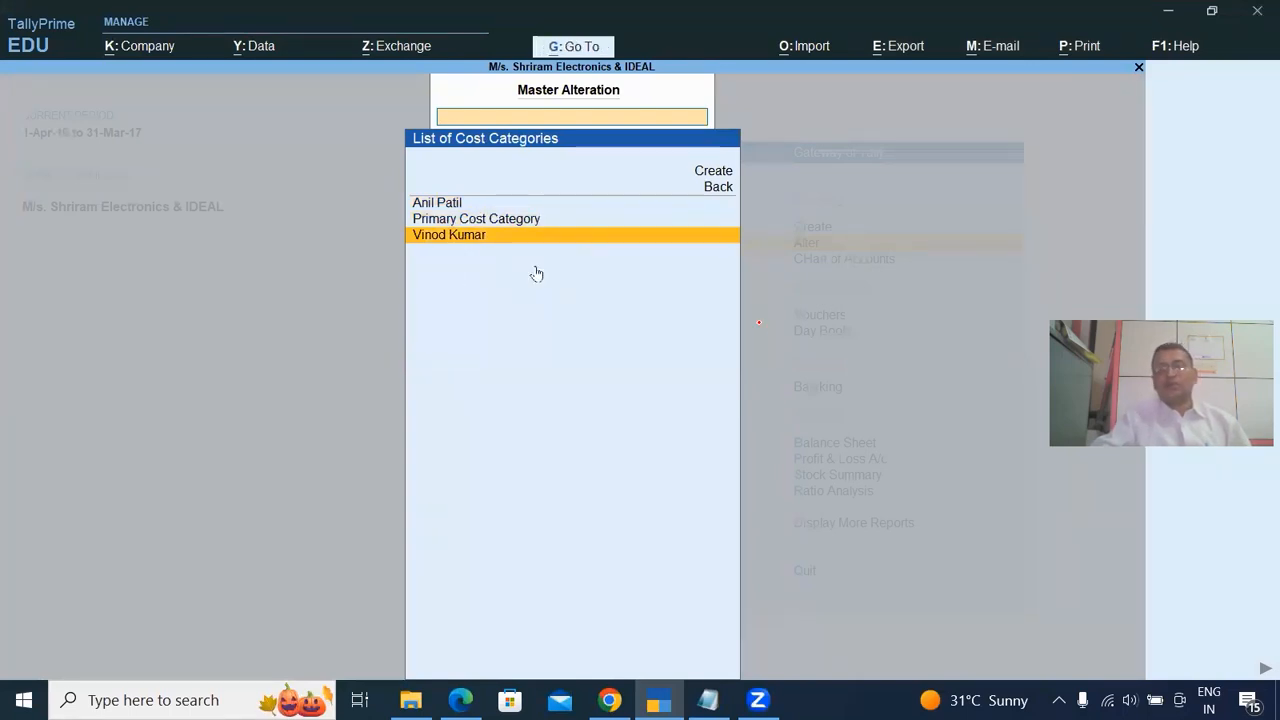
Step: Review the existing cost centres with their cost categories in the master alteration list, and return to the Gateway of Tally
{"action": "key", "text": "Escape"}
{"action": "key", "text": "Down"}
{"action": "left_click_drag", "start_coordinate": [500, 283], "coordinate": [524, 271]}
{"action": "key", "text": "ctrl"}
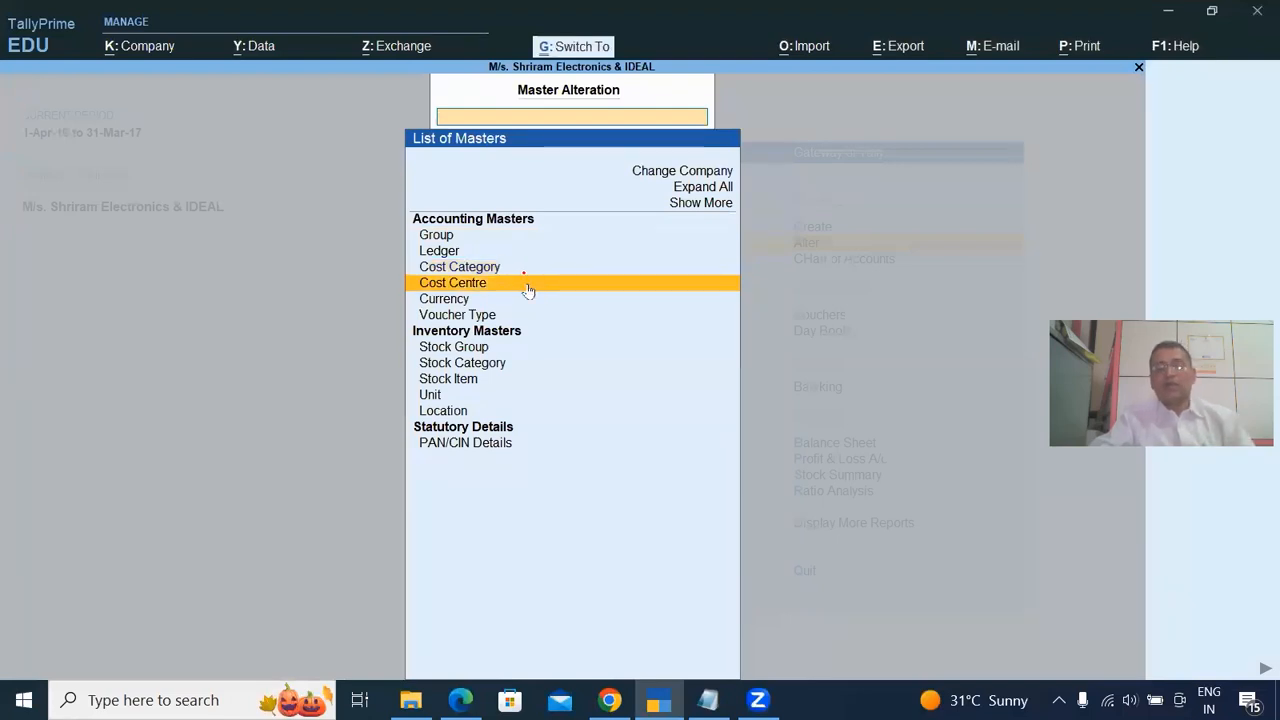
{"action": "left_click", "coordinate": [528, 285]}
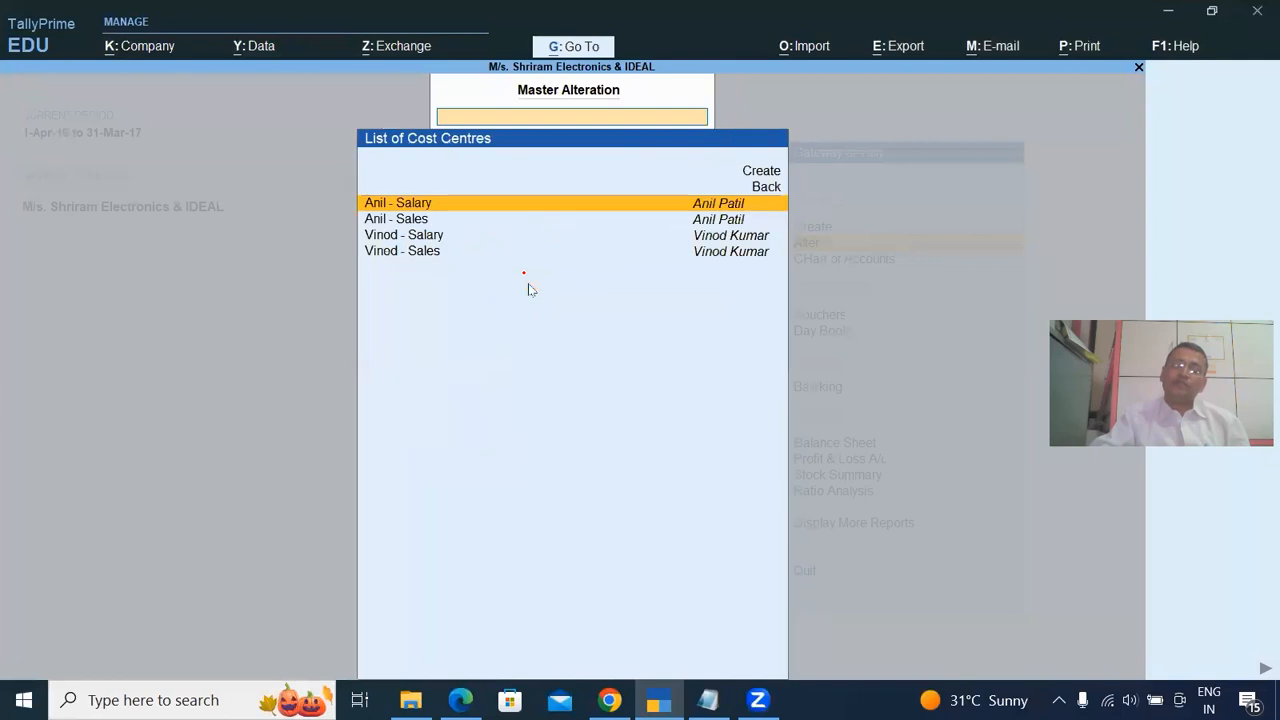
{"action": "key", "text": "Down"}
{"action": "key", "text": "Down"}
{"action": "key", "text": "Down"}
{"action": "key", "text": "Up"}
{"action": "key", "text": "Up"}
{"action": "key", "text": "Up"}
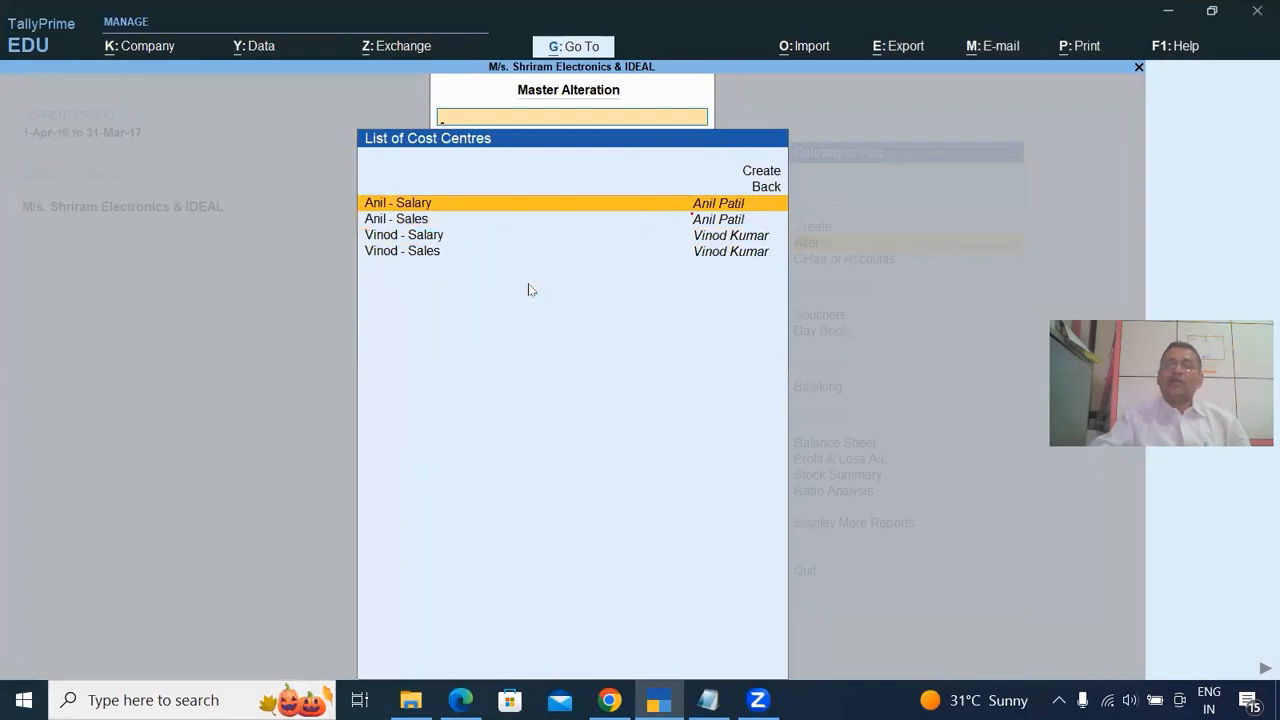
{"action": "left_click_drag", "start_coordinate": [747, 198], "coordinate": [752, 228]}
{"action": "left_click_drag", "start_coordinate": [444, 206], "coordinate": [493, 200]}
{"action": "left_click_drag", "start_coordinate": [424, 221], "coordinate": [460, 216]}
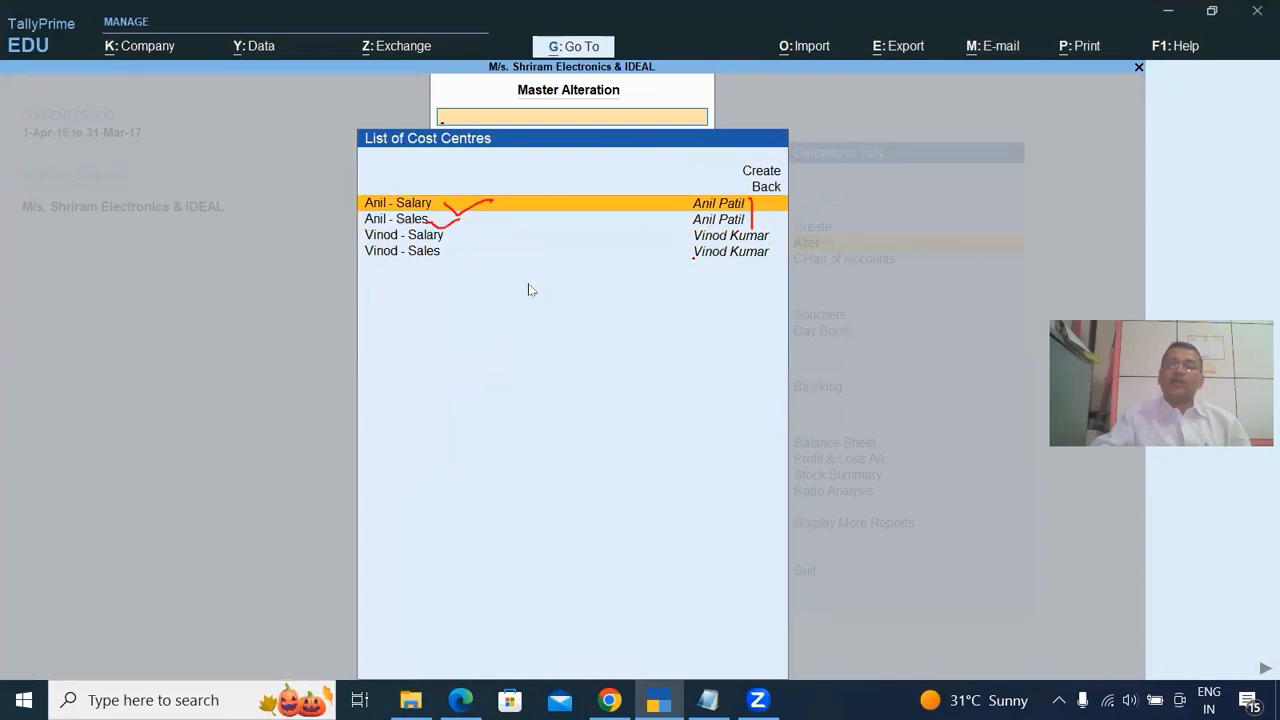
{"action": "left_click_drag", "start_coordinate": [770, 234], "coordinate": [760, 262]}
{"action": "mouse_move", "coordinate": [452, 239]}
{"action": "left_mouse_down"}
{"action": "mouse_move", "coordinate": [481, 232]}
{"action": "mouse_move", "coordinate": [467, 264]}
{"action": "mouse_move", "coordinate": [519, 246]}
{"action": "left_mouse_up"}
{"action": "key", "text": "e"}
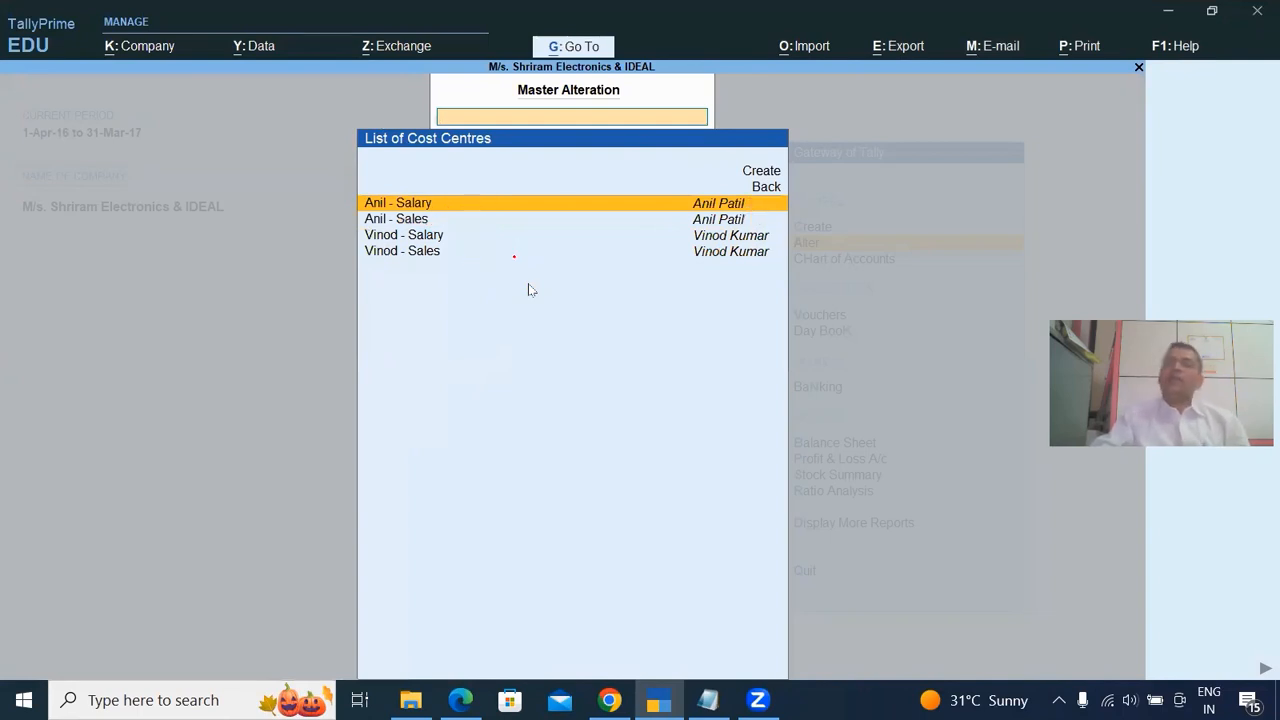
{"action": "left_click", "coordinate": [528, 285]}
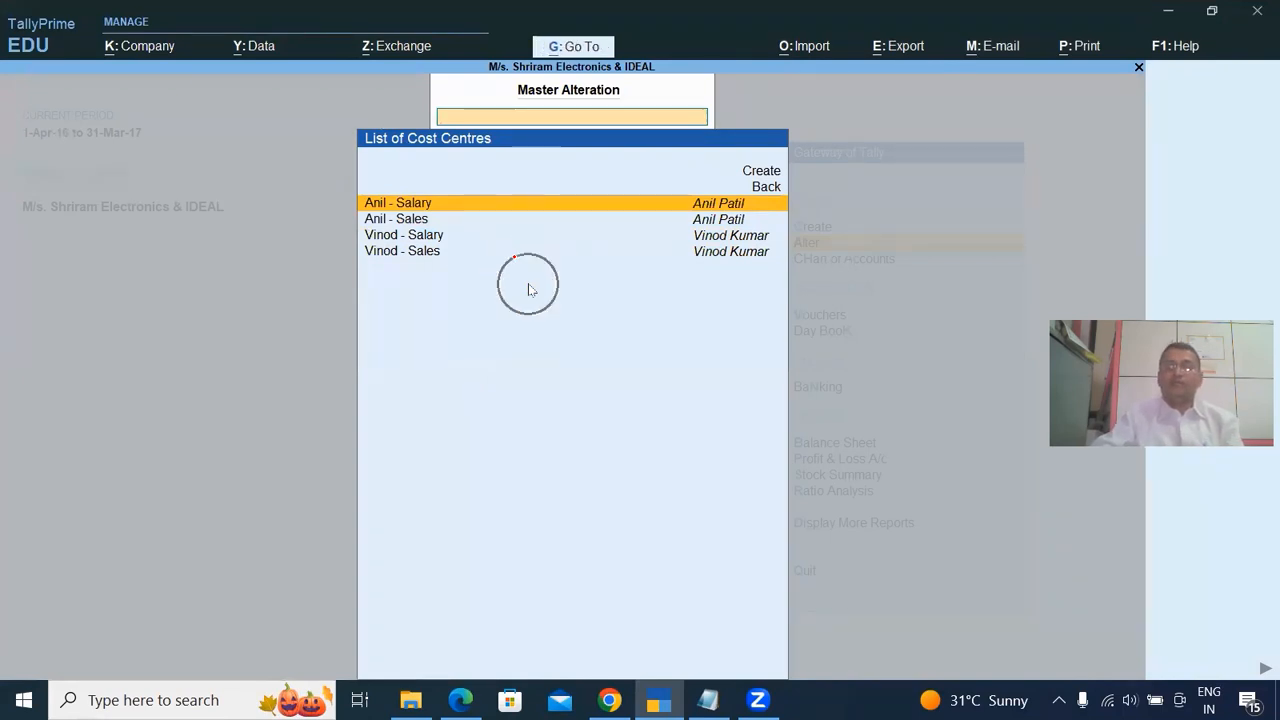
{"action": "key", "text": "Escape"}
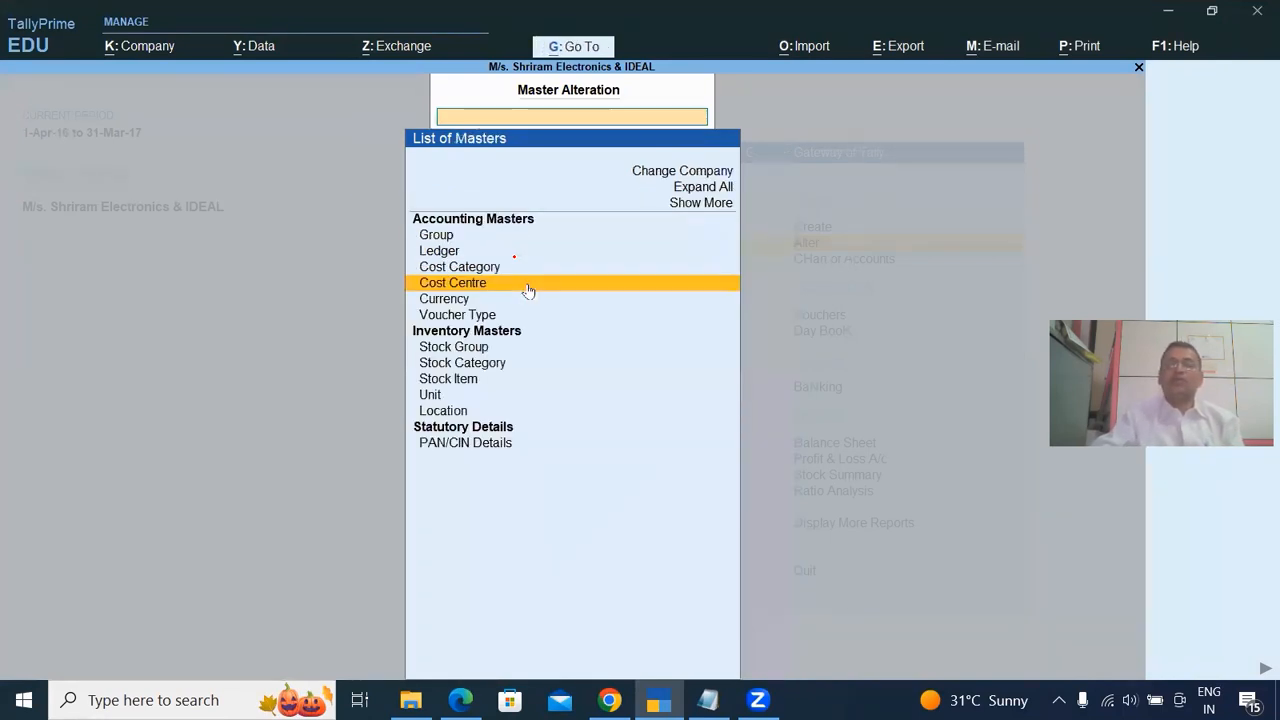
{"action": "left_click", "coordinate": [528, 290]}
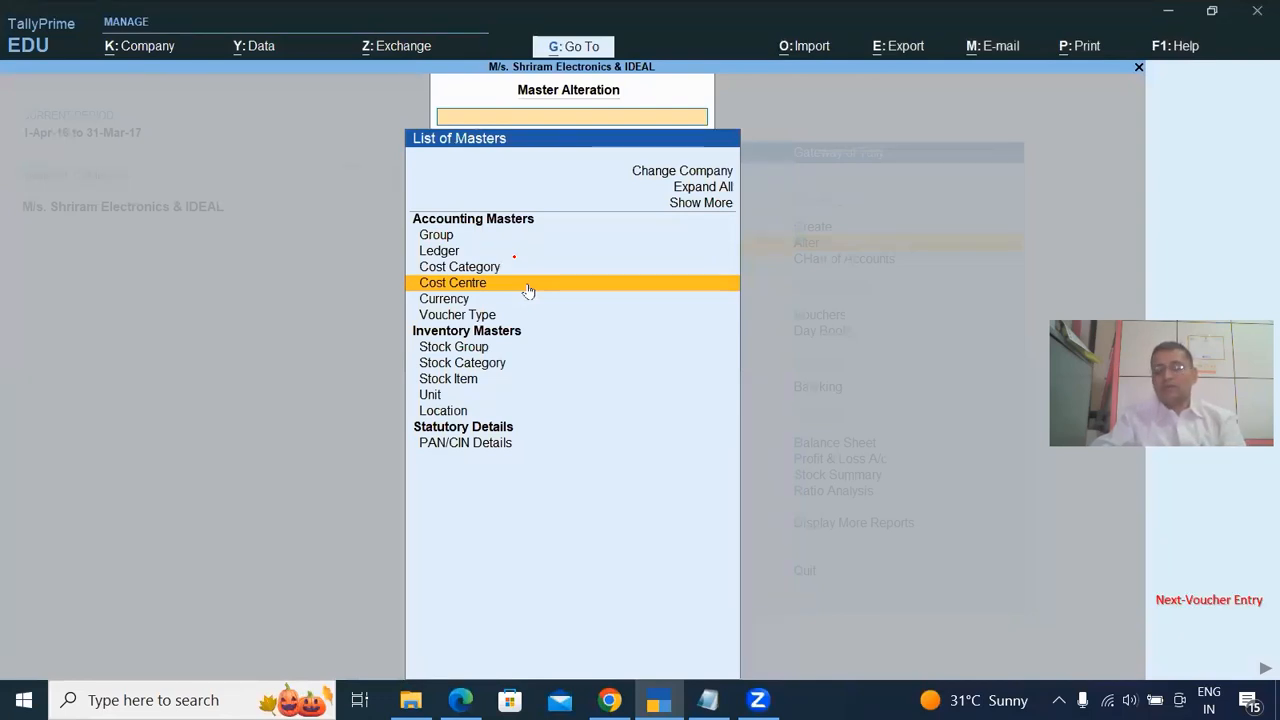
{"action": "key", "text": "Escape"}
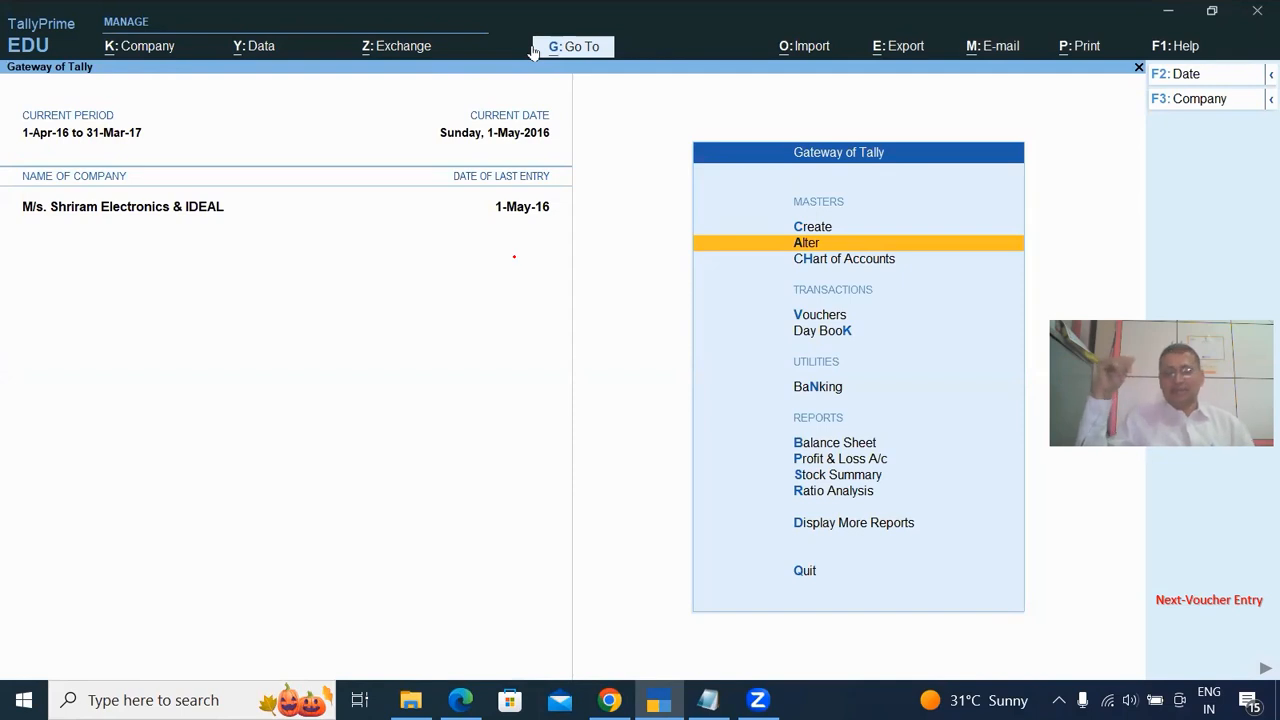
Step: Open voucher entry with a new Payment voucher
{"action": "key", "text": "Up"}
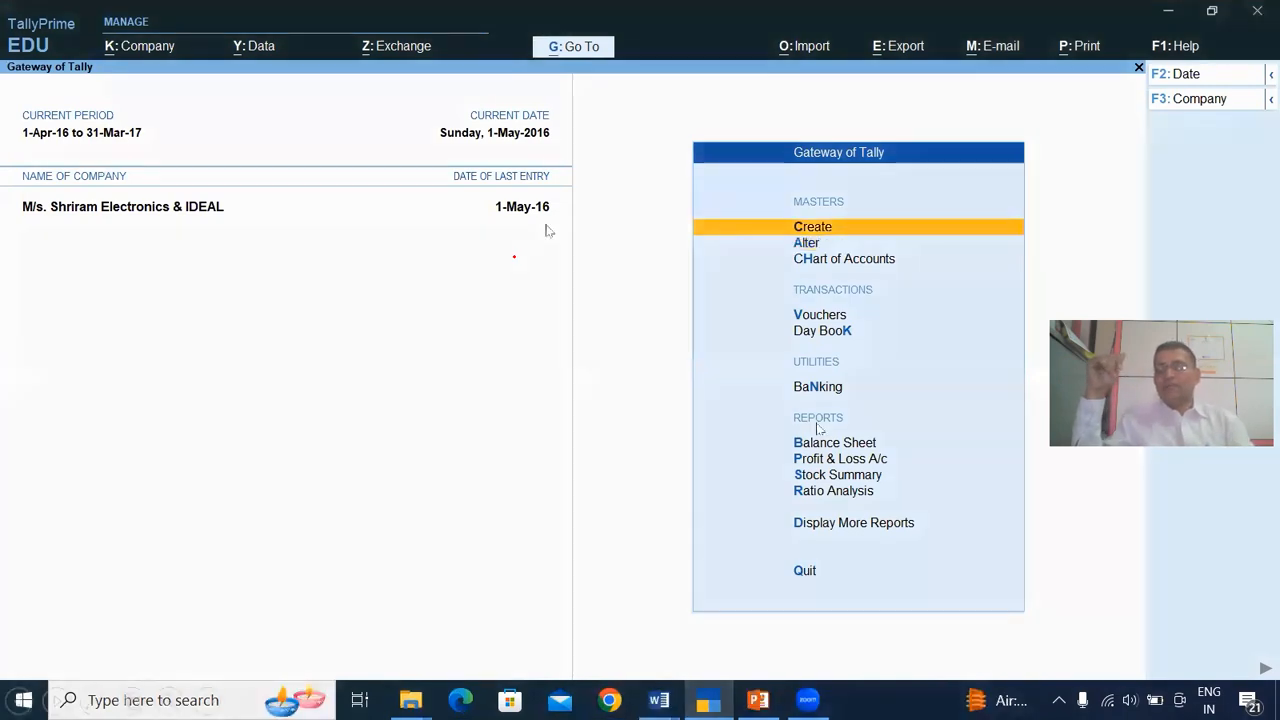
{"action": "key", "text": "Down"}
{"action": "key", "text": "Down"}
{"action": "key", "text": "Down"}
{"action": "key", "text": "Down"}
{"action": "key", "text": "Up"}
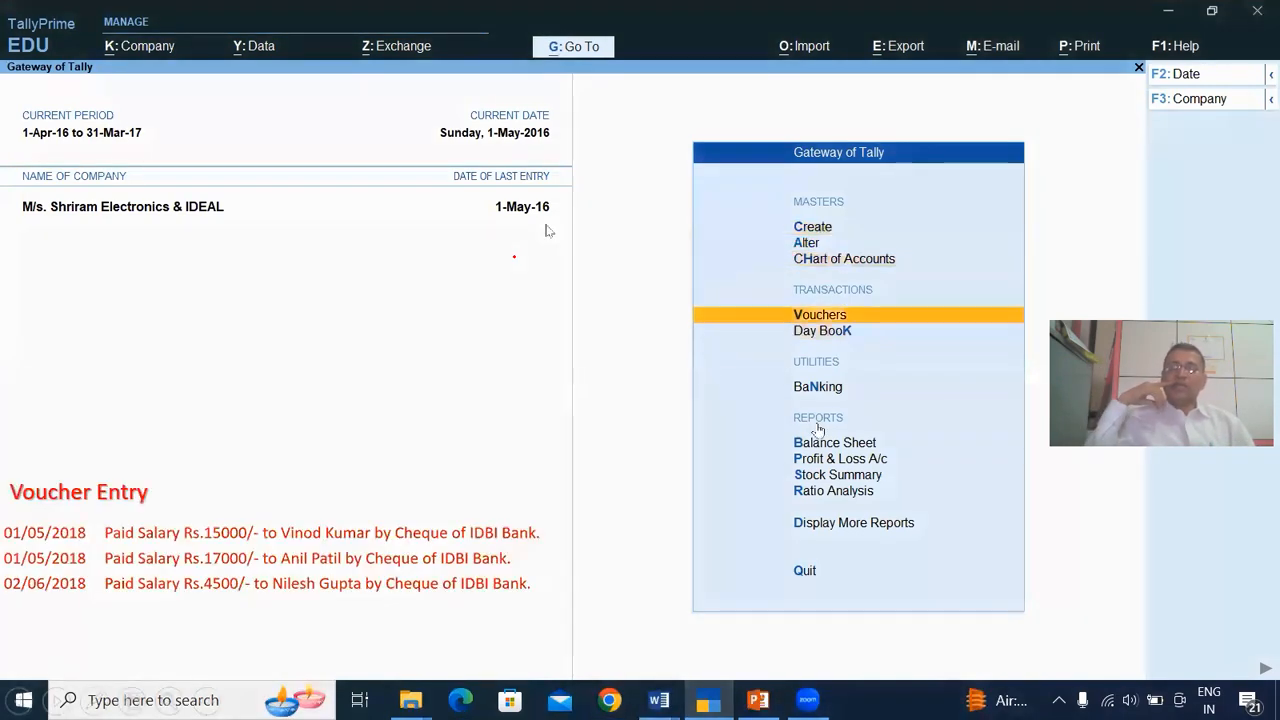
{"action": "left_click", "coordinate": [886, 326]}
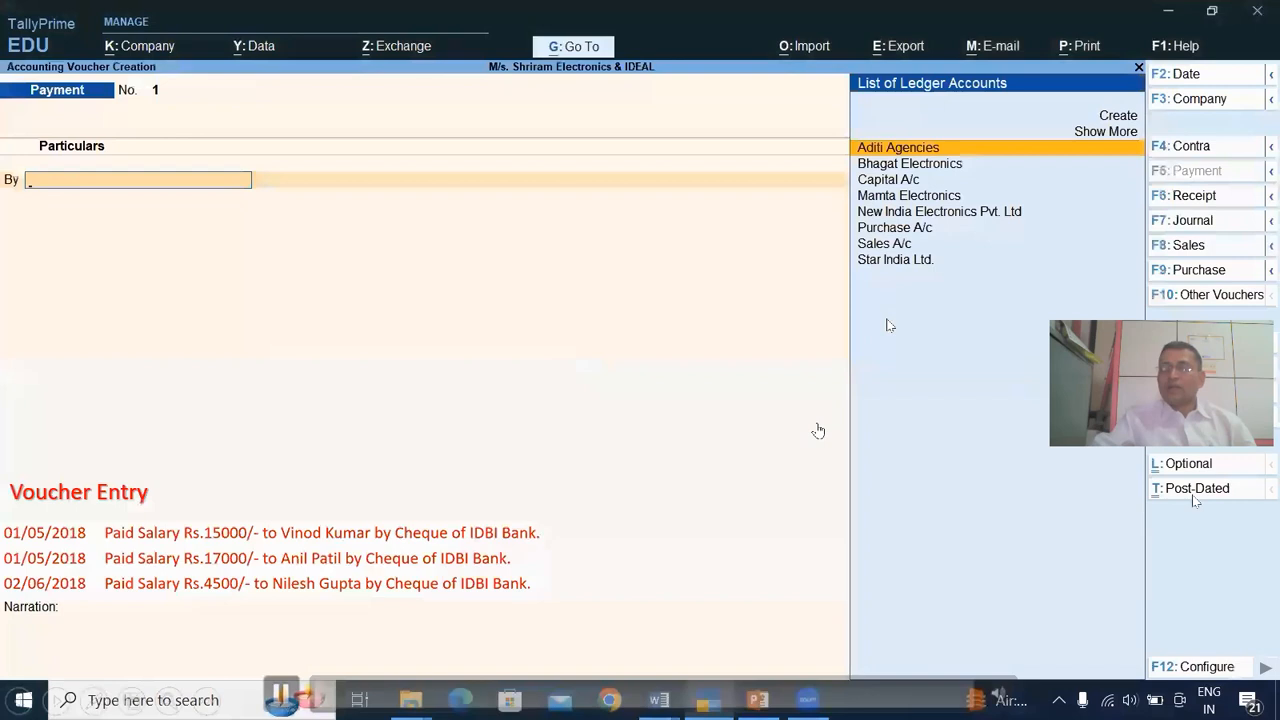
{"action": "left_click_drag", "start_coordinate": [1229, 169], "coordinate": [1253, 167]}
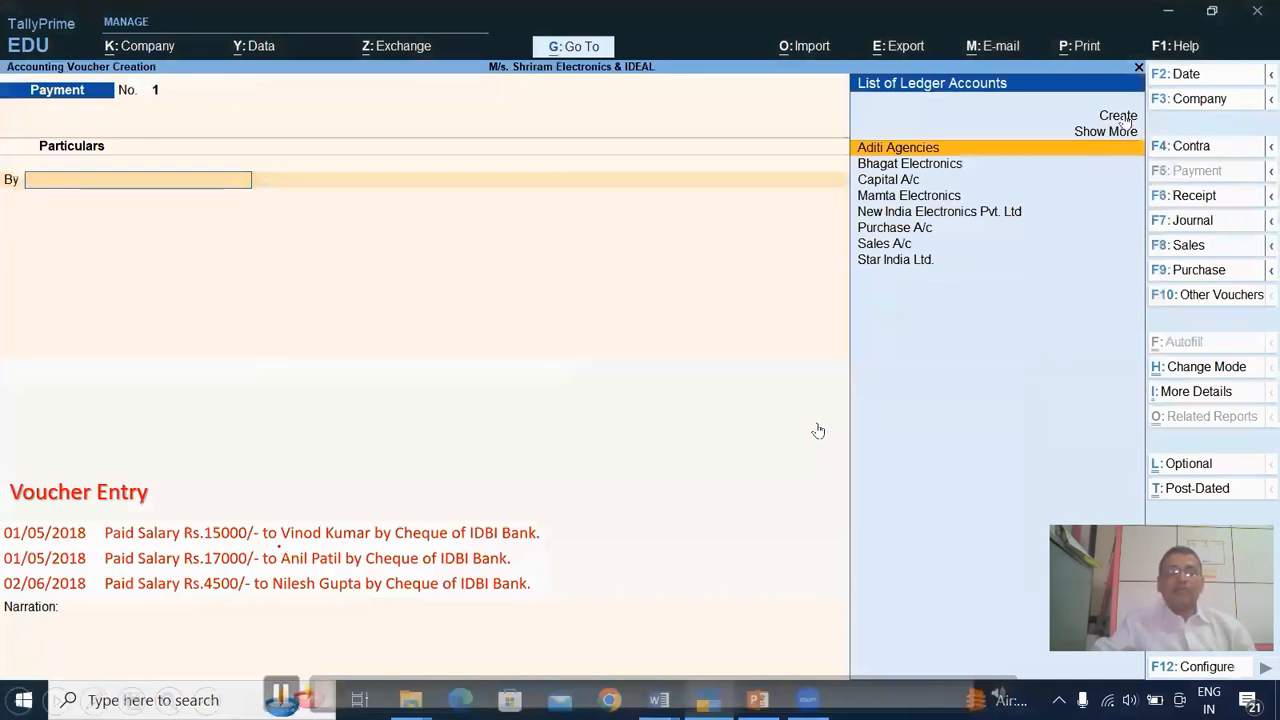
Step: Start a new ledger from the payment voucher, name it Salary A/c with no alias, and group it under Indirect Expenses
{"action": "left_click", "coordinate": [1128, 119]}
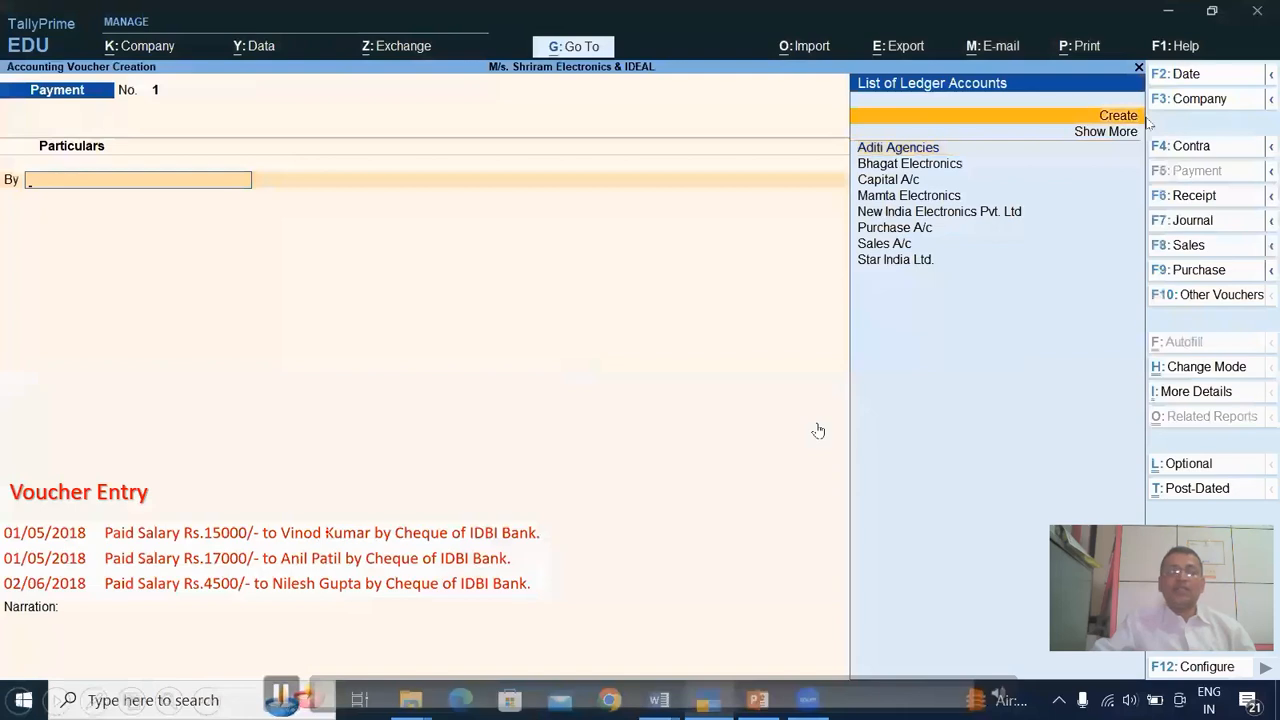
{"action": "left_click", "coordinate": [1140, 121]}
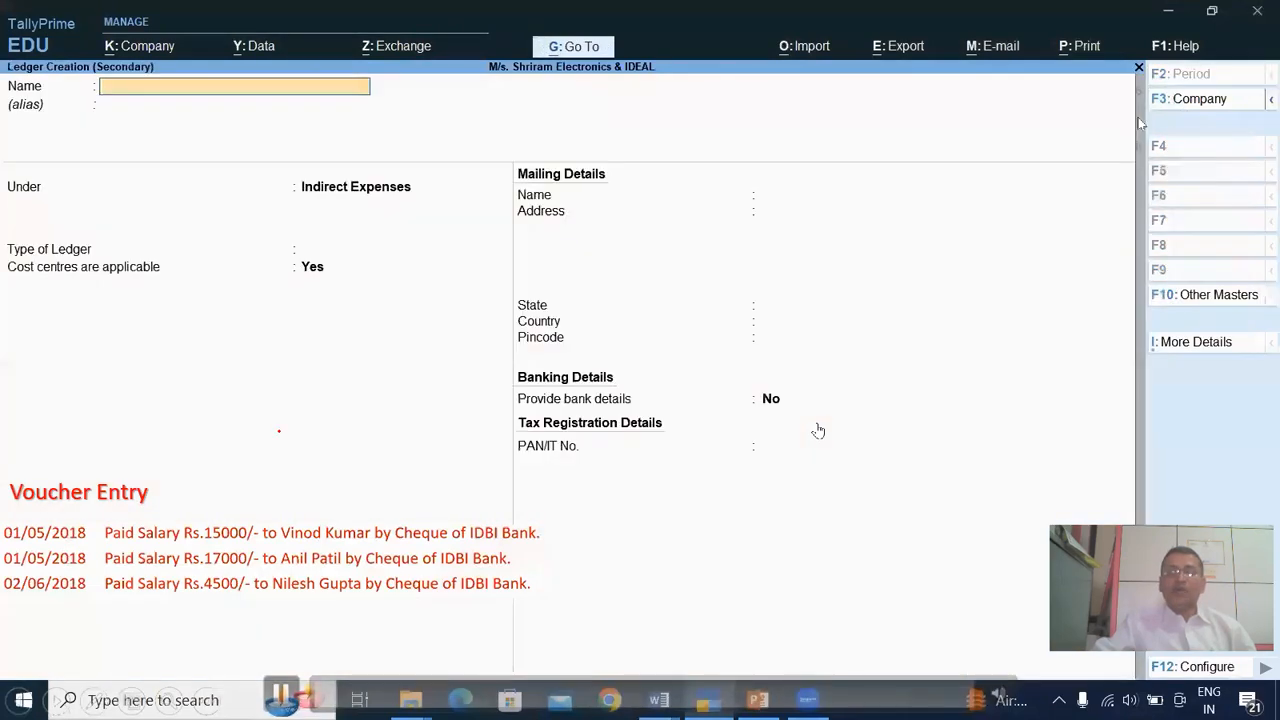
{"action": "type", "text": "Salary A/c"}
{"action": "key", "text": "Return"}
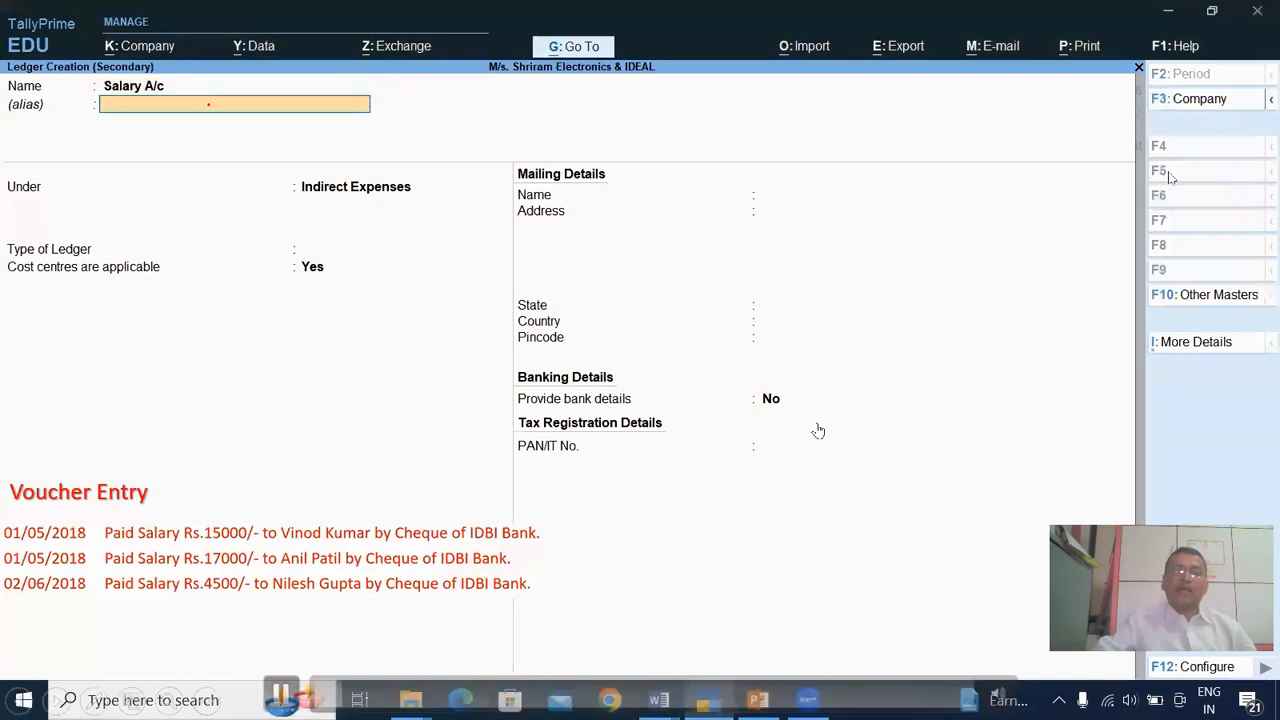
{"action": "key", "text": "Return"}
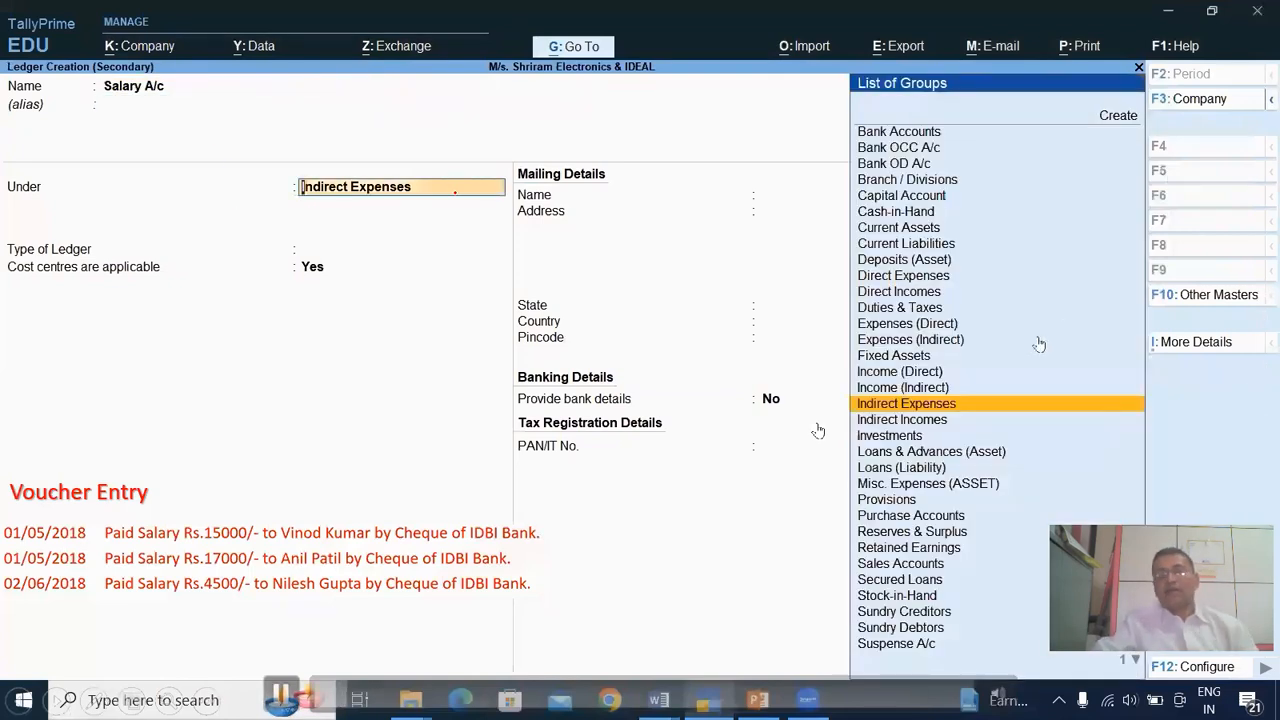
{"action": "left_click", "coordinate": [1034, 403]}
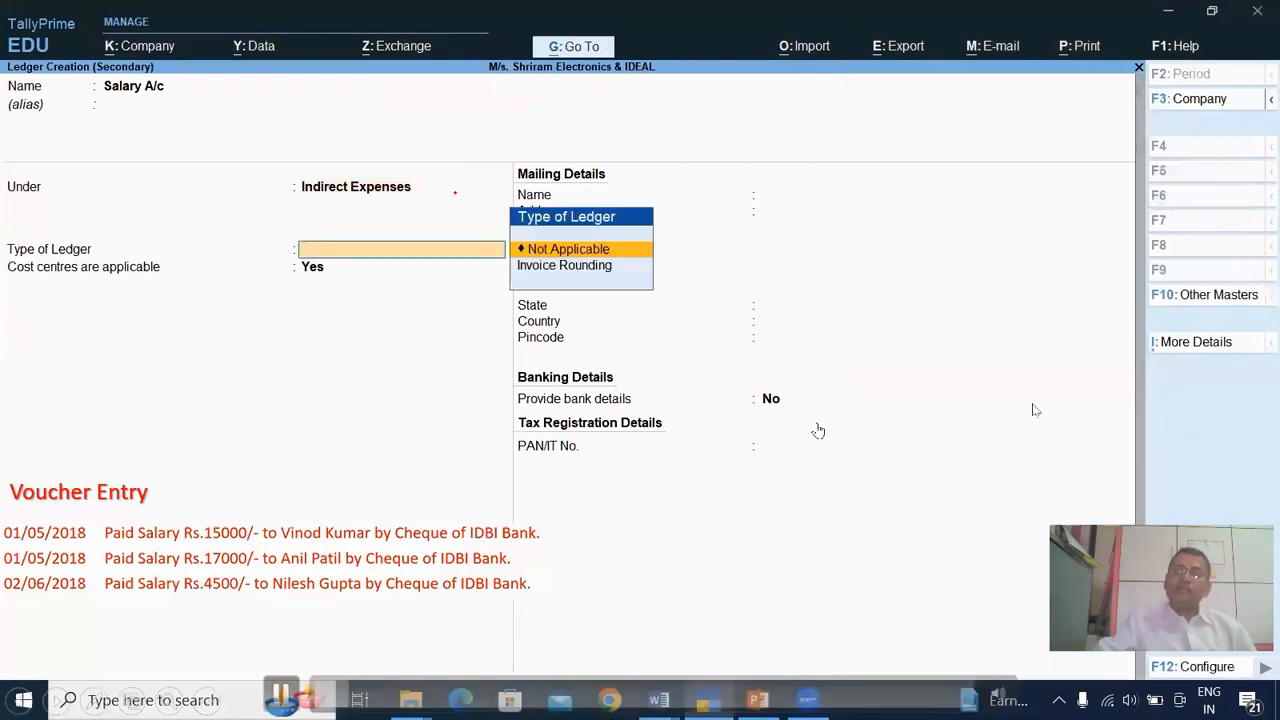
Step: Set the ledger type to Not Applicable, keep cost centres applicable as Yes and bank details as No, and save the ledger
{"action": "key", "text": "Return"}
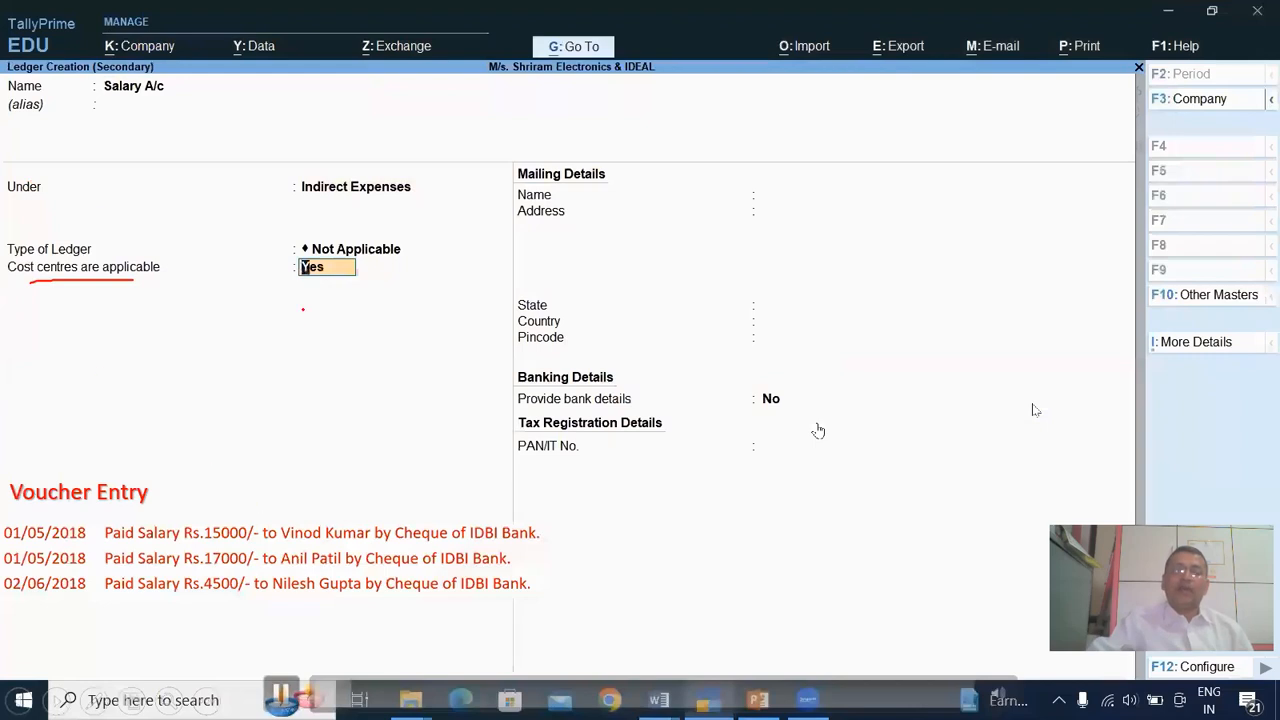
{"action": "mouse_move", "coordinate": [334, 267]}
{"action": "left_mouse_down"}
{"action": "mouse_move", "coordinate": [351, 279]}
{"action": "mouse_move", "coordinate": [399, 251]}
{"action": "left_mouse_up"}
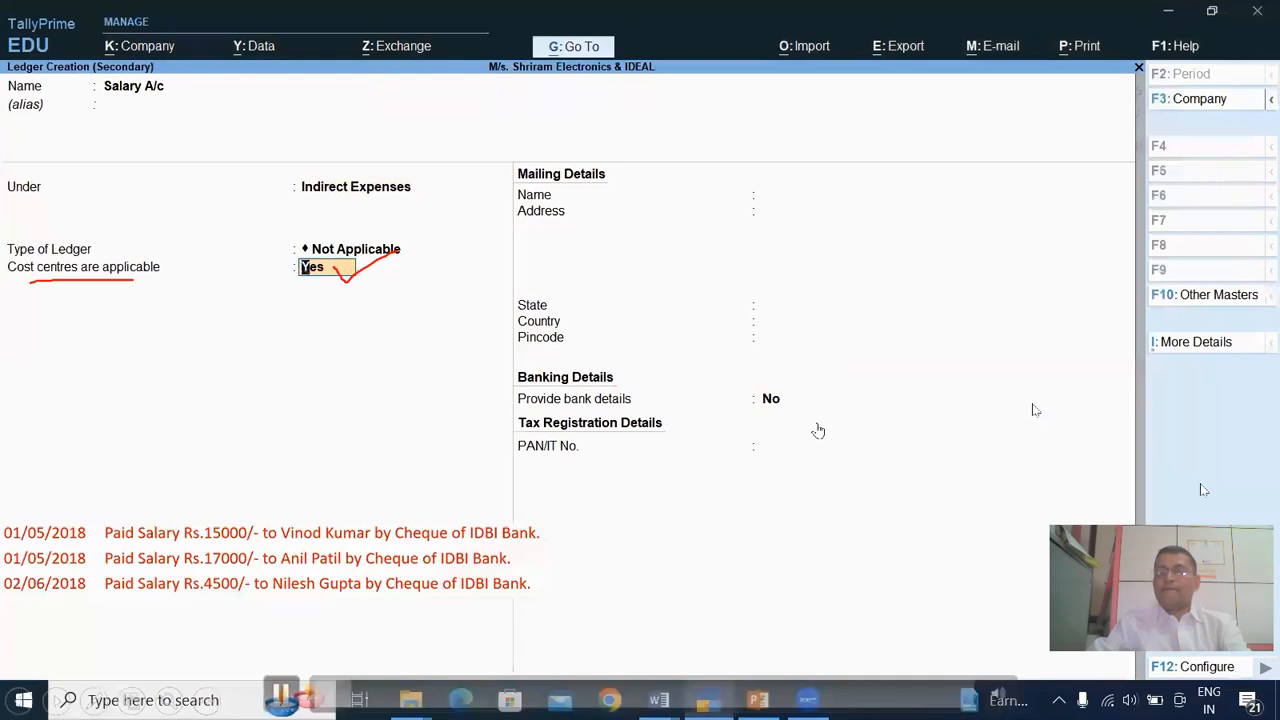
{"action": "key", "text": "e"}
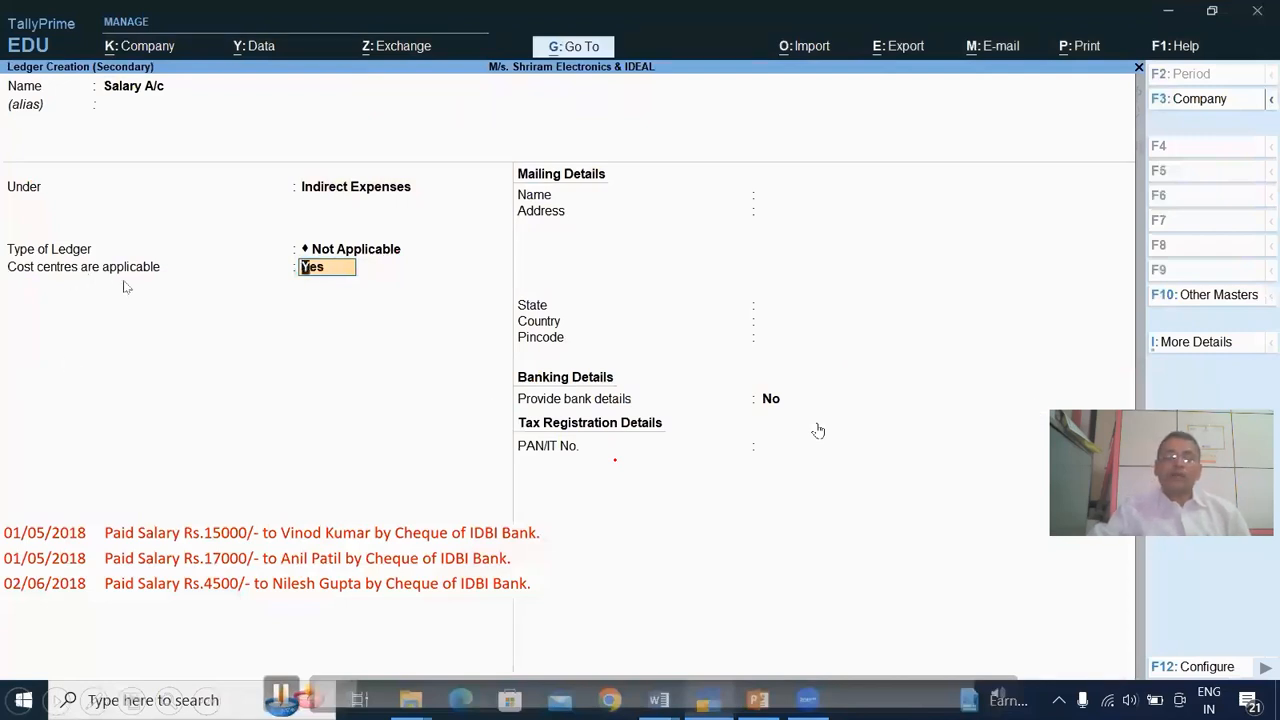
{"action": "key", "text": "Return"}
{"action": "key", "text": "Return"}
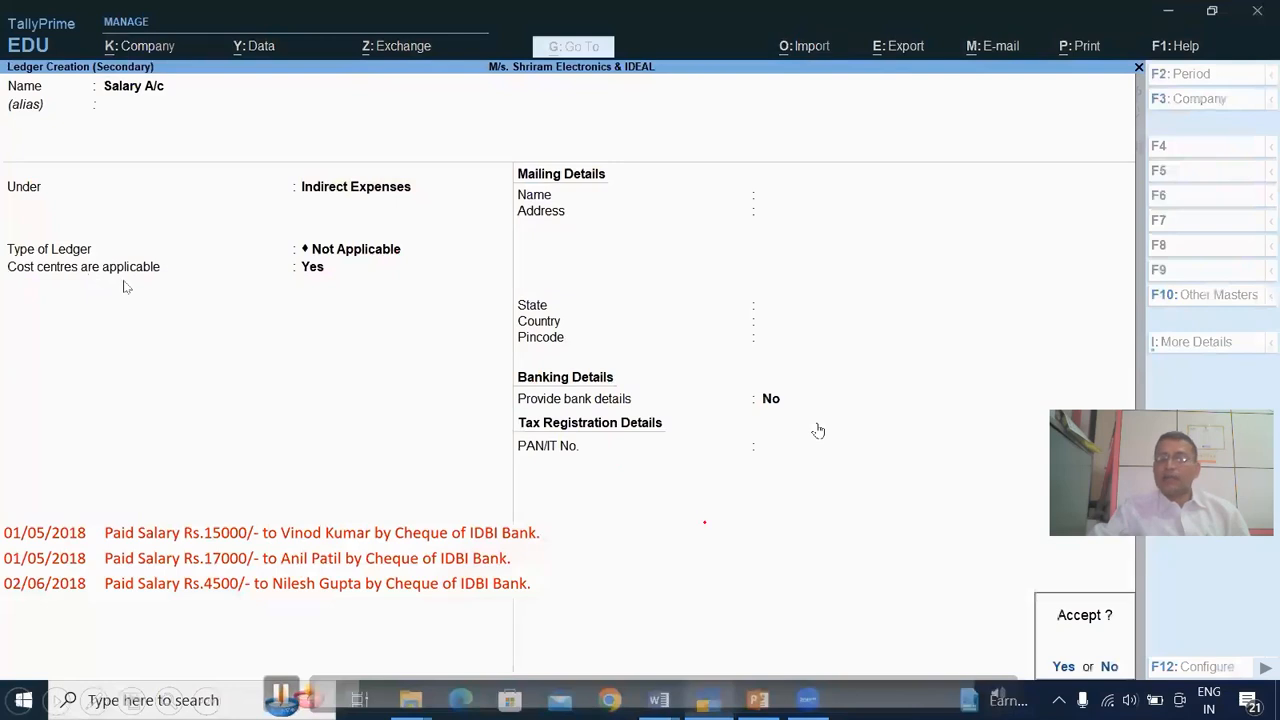
{"action": "left_click_drag", "start_coordinate": [1060, 650], "coordinate": [1083, 649]}
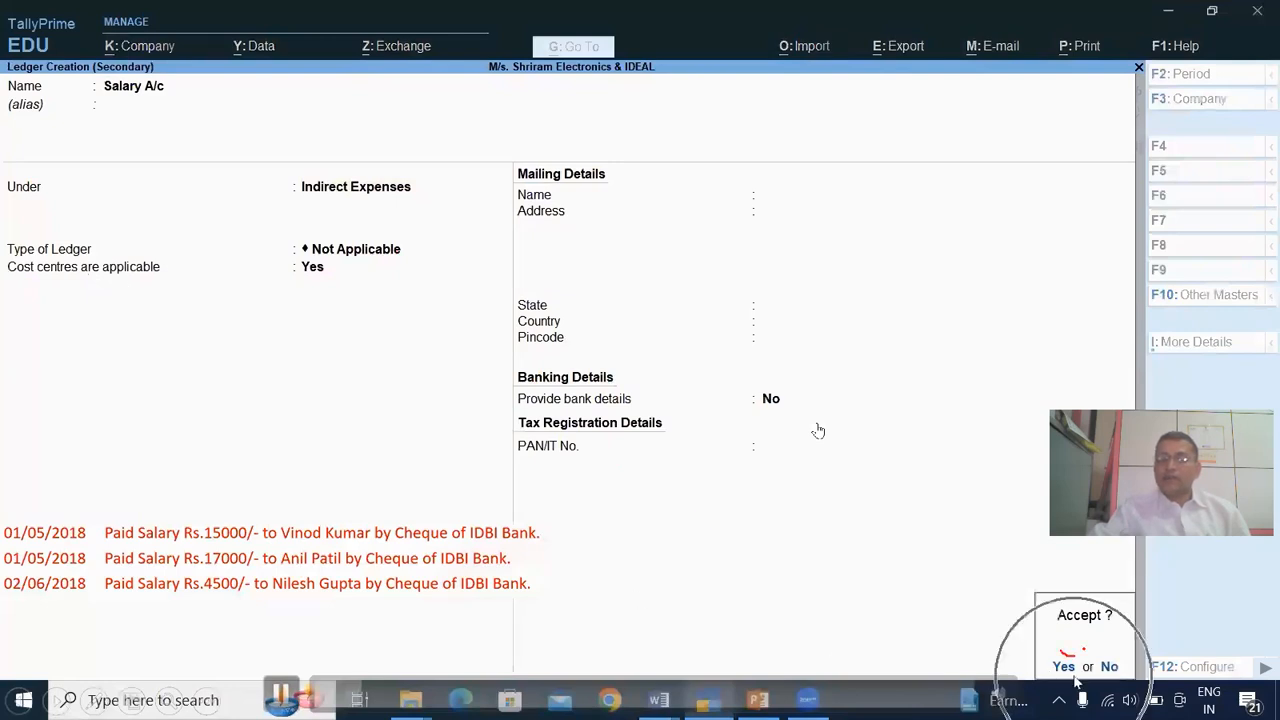
{"action": "key", "text": "Return"}
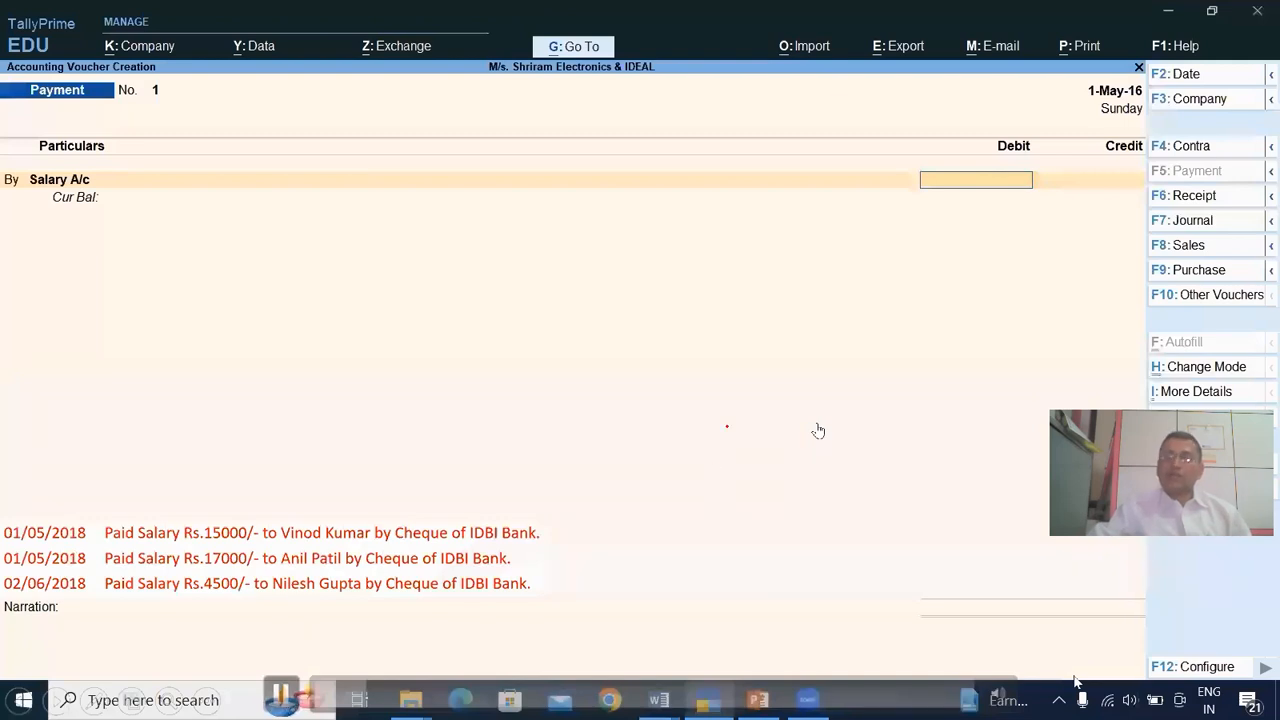
Step: Debit Salary A/c with 15000 and select the cost category of the employee listed for the Rs.15000 salary
{"action": "type", "text": "15000"}
{"action": "key", "text": "Return"}
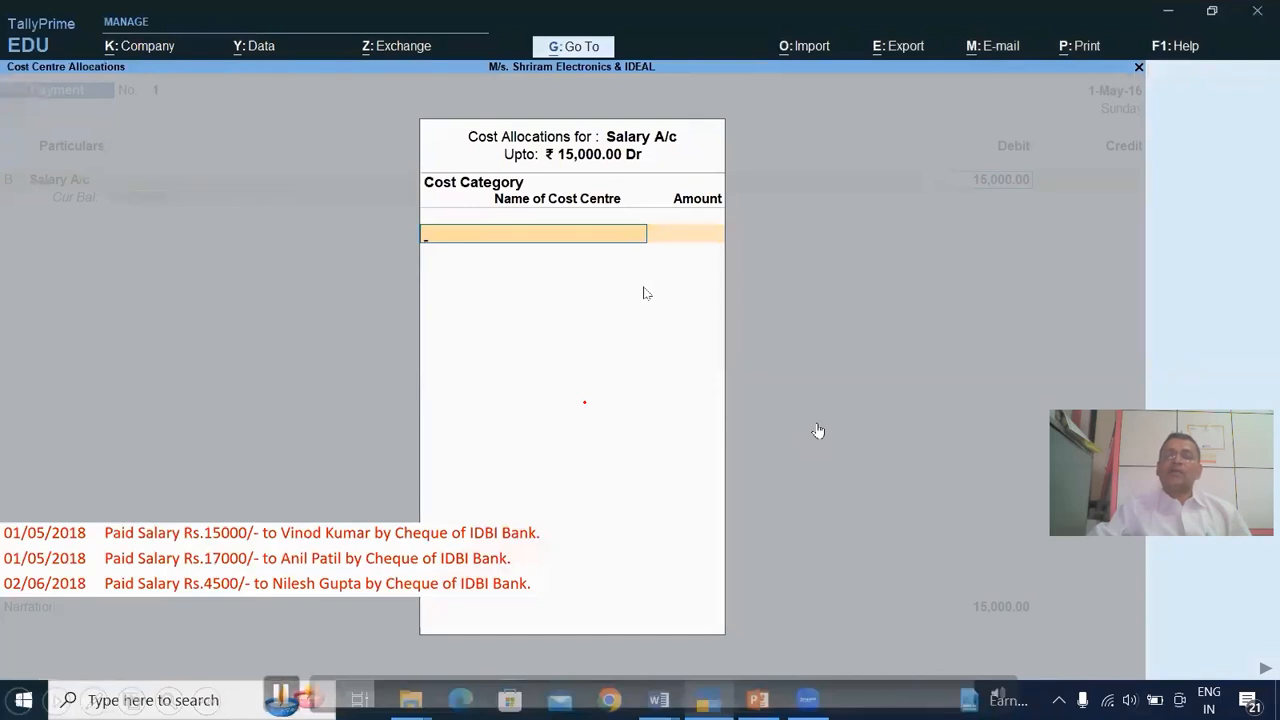
{"action": "mouse_move", "coordinate": [399, 178]}
{"action": "left_mouse_down"}
{"action": "mouse_move", "coordinate": [406, 187]}
{"action": "mouse_move", "coordinate": [429, 161]}
{"action": "left_mouse_up"}
{"action": "left_click_drag", "start_coordinate": [504, 263], "coordinate": [519, 253]}
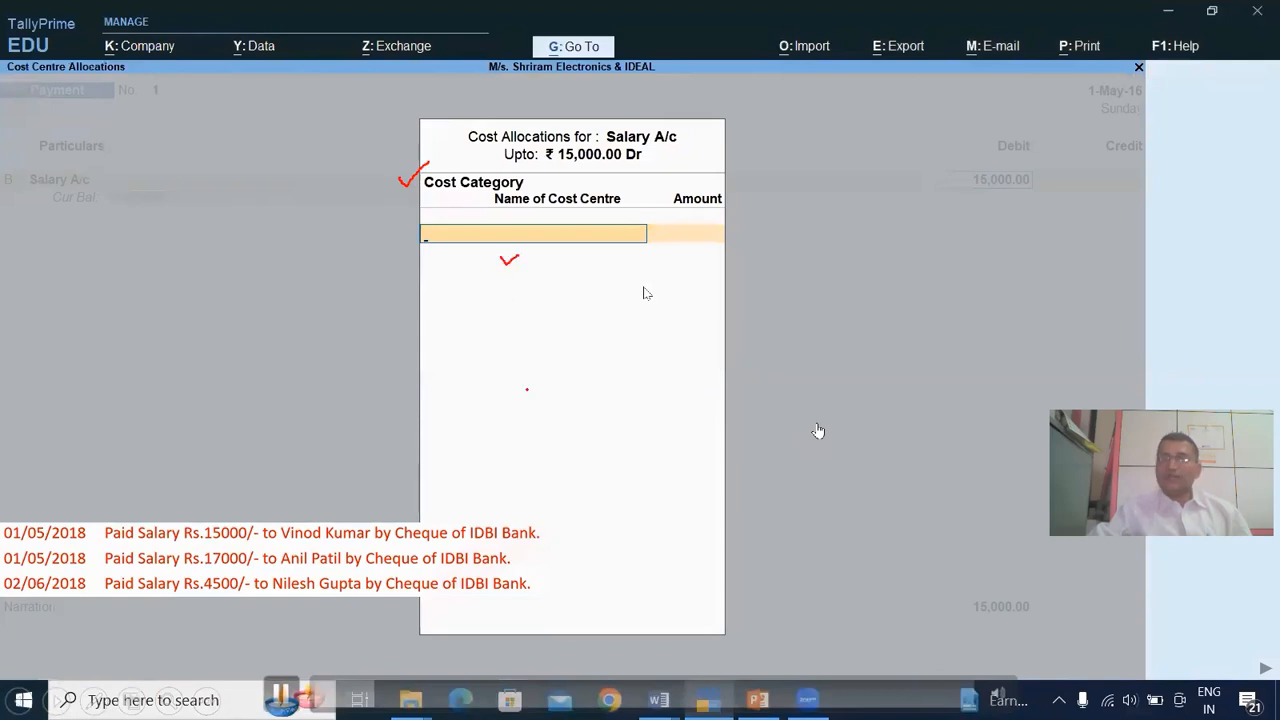
{"action": "key", "text": "e"}
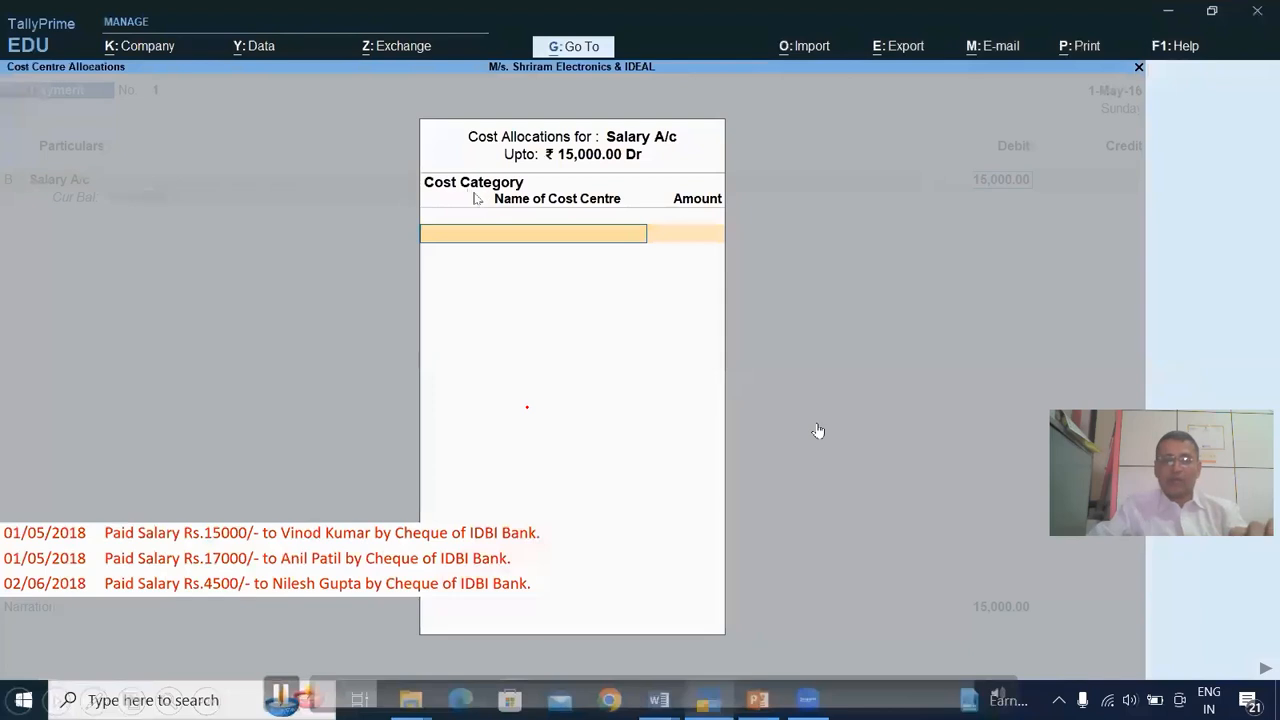
{"action": "type", "text": "V"}
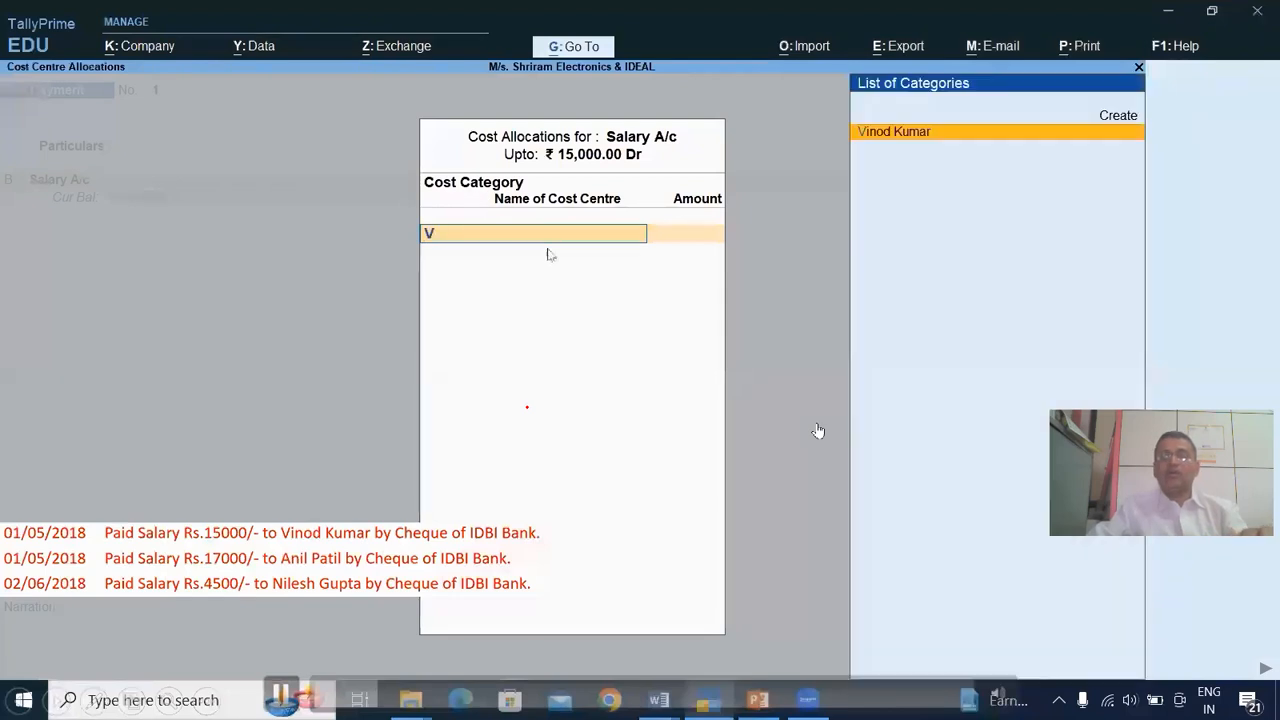
{"action": "left_click", "coordinate": [910, 146]}
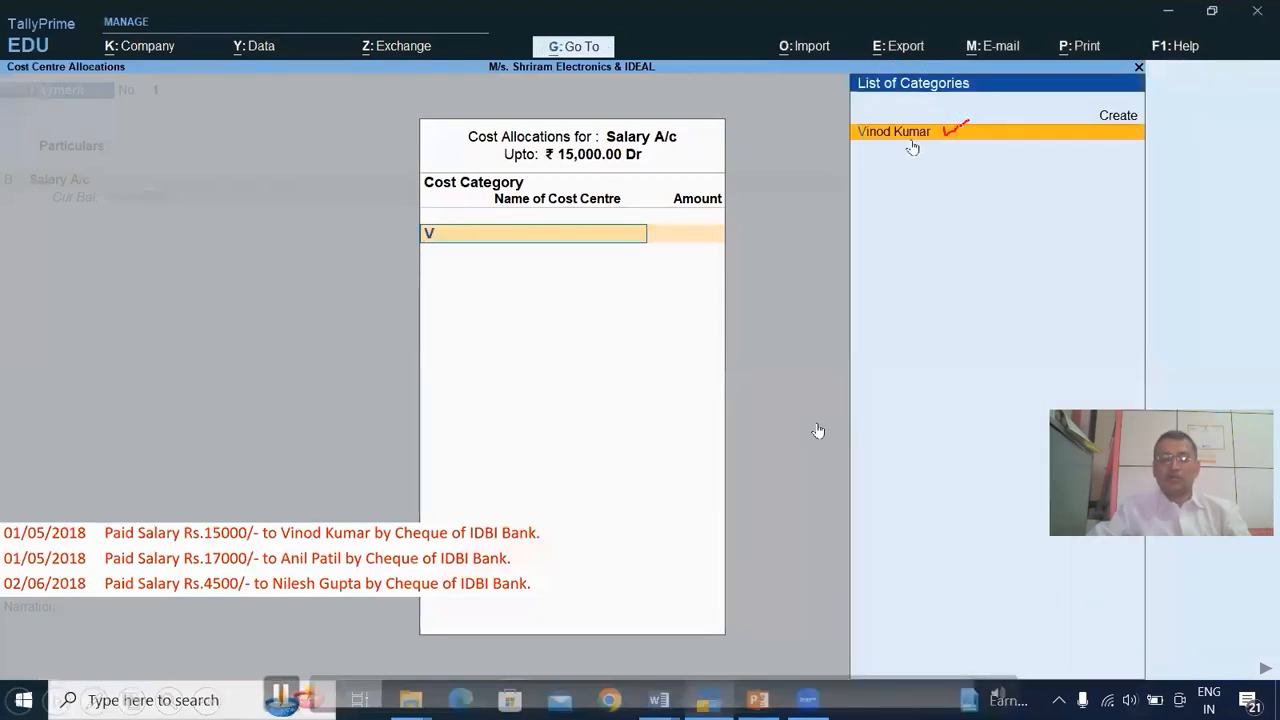
{"action": "left_click", "coordinate": [531, 261]}
Step: Allocate the full 15,000.00 to that employee's Salary cost centre and finish the cost allocation
{"action": "type", "text": "V"}
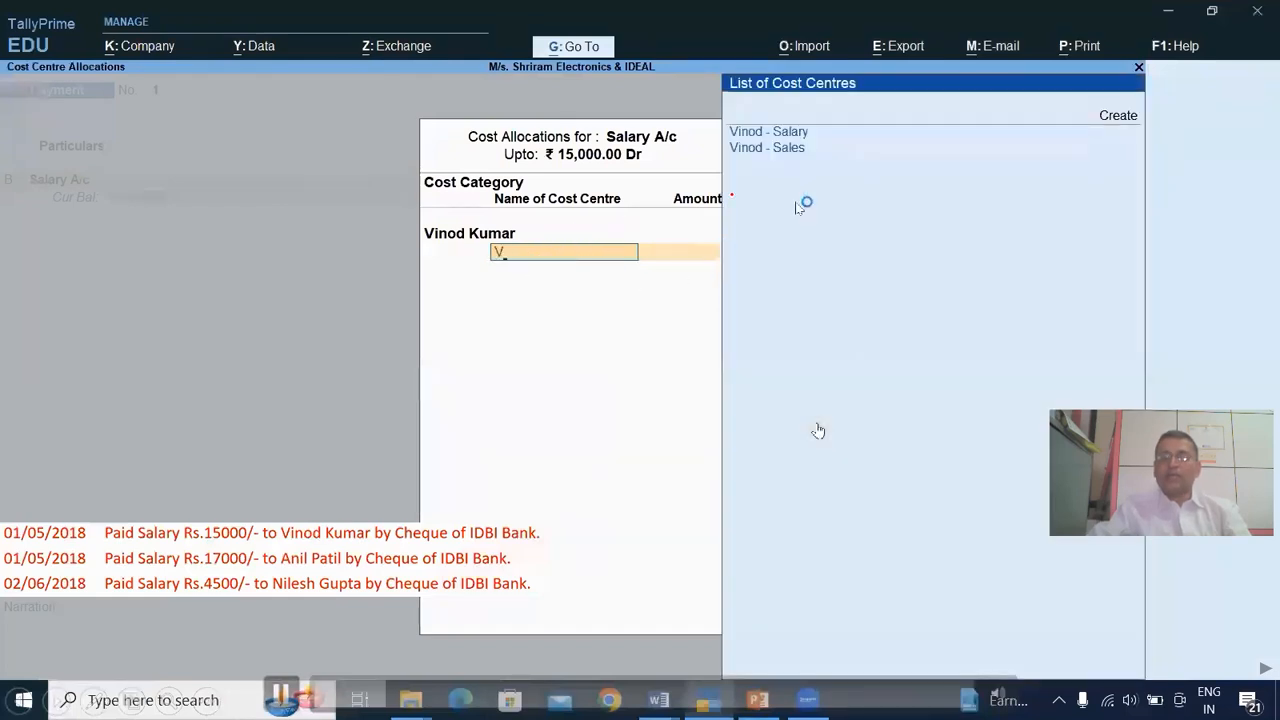
{"action": "left_click_drag", "start_coordinate": [820, 131], "coordinate": [846, 127]}
{"action": "key", "text": "Return"}
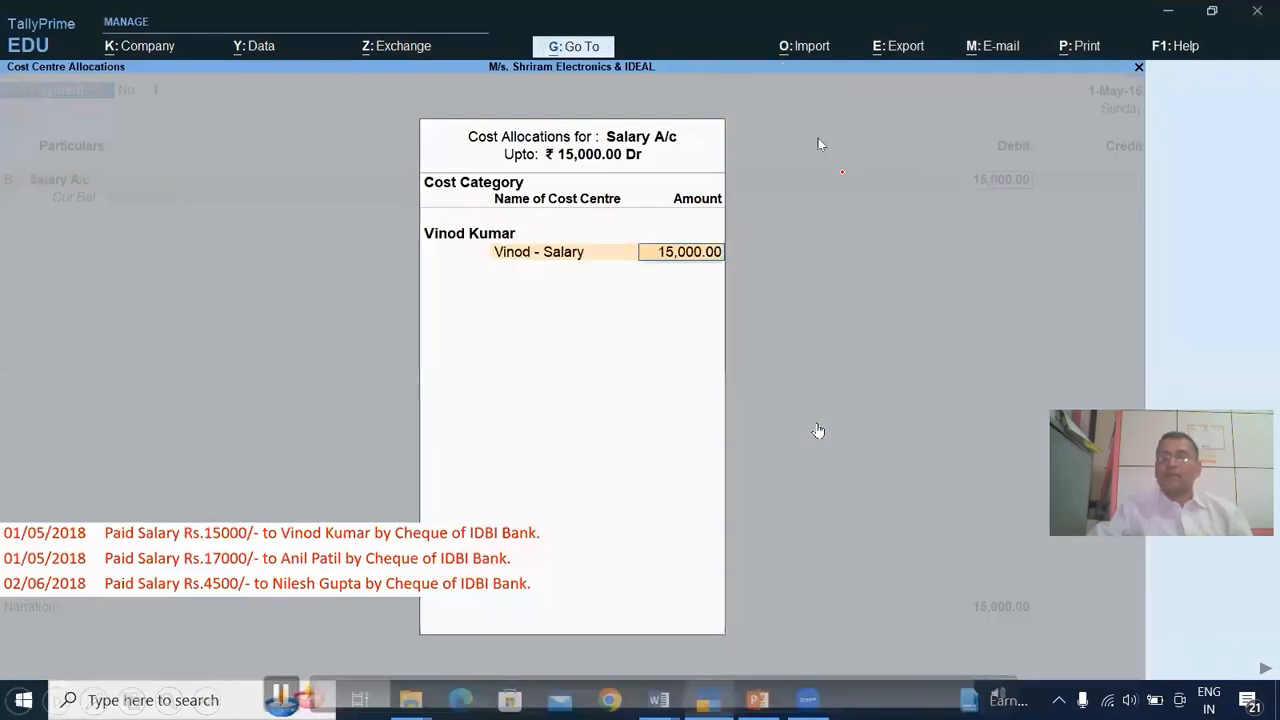
{"action": "key", "text": "Return"}
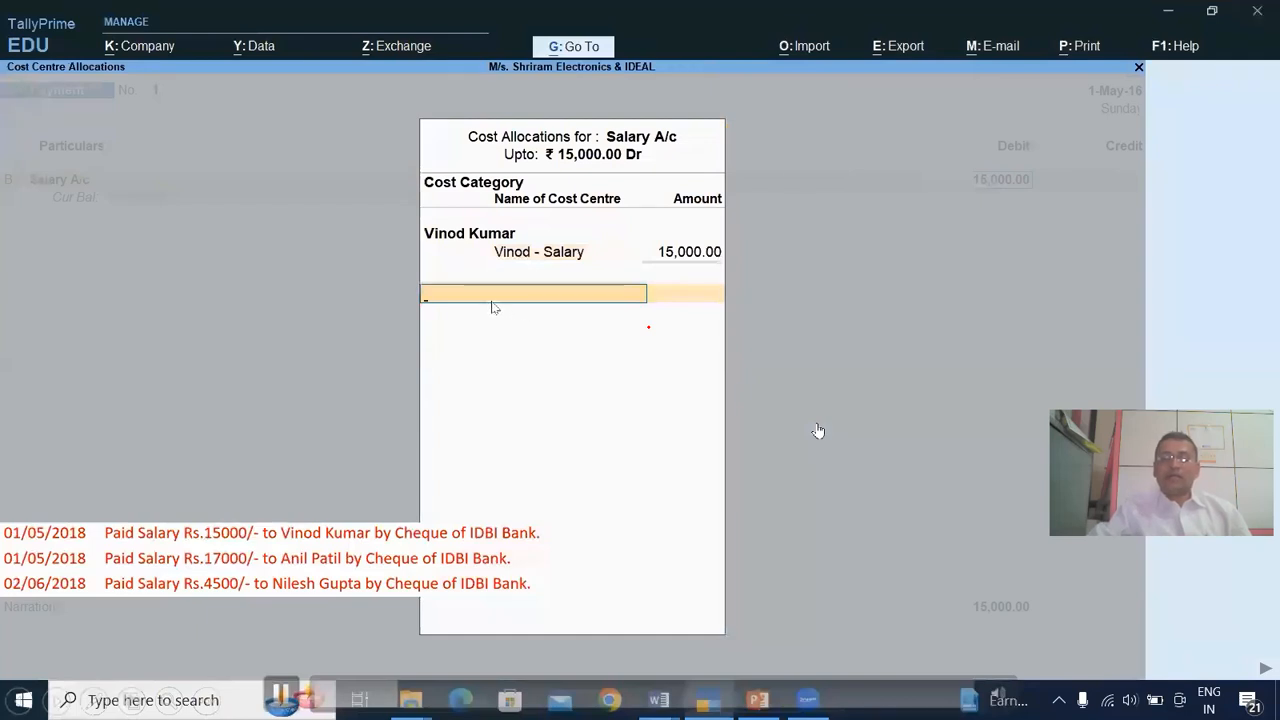
{"action": "type", "text": "C"}
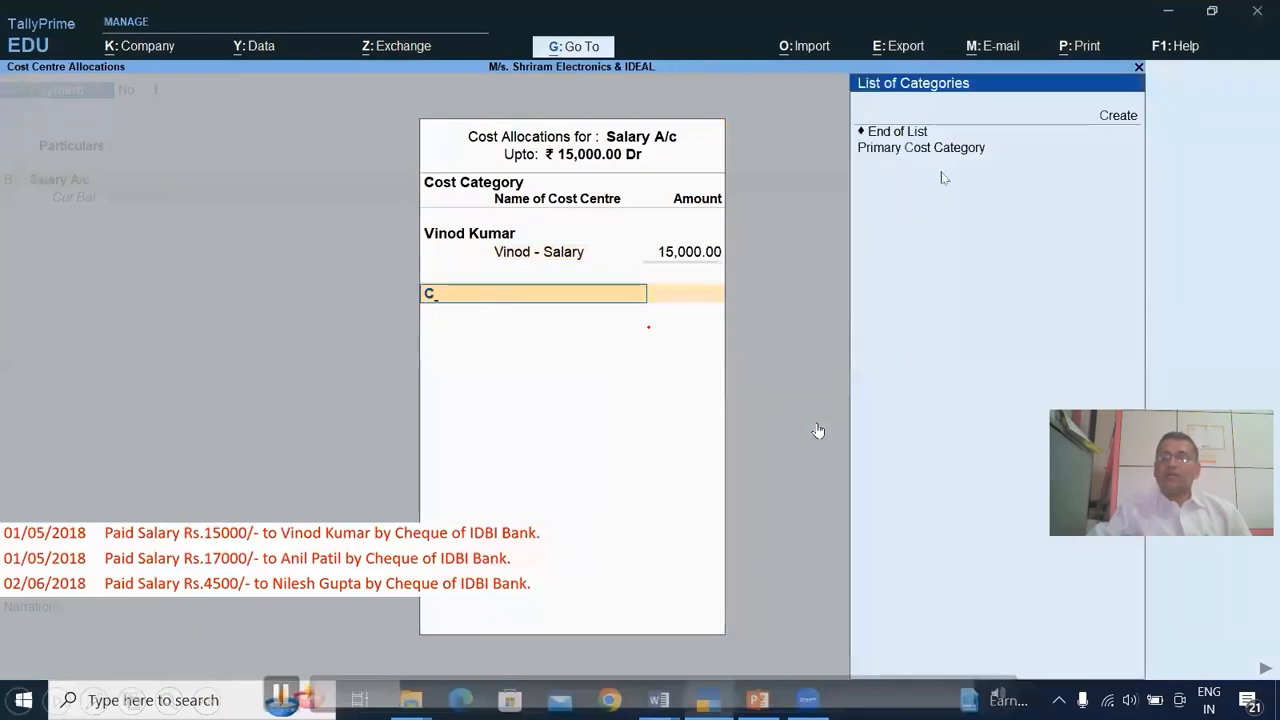
{"action": "key", "text": "BackSpace"}
{"action": "key", "text": "Return"}
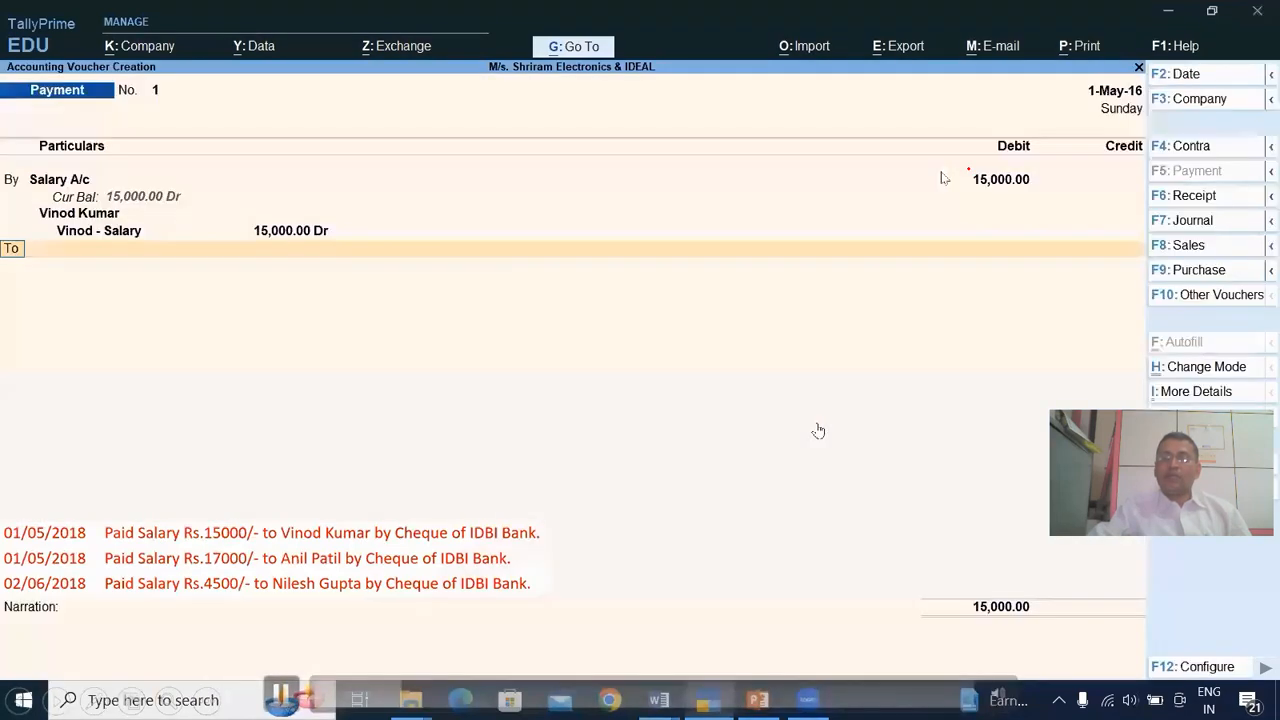
Step: Credit Bank A/c with 15,000.00, leave the narration blank, and save the payment voucher
{"action": "key", "text": "Return"}
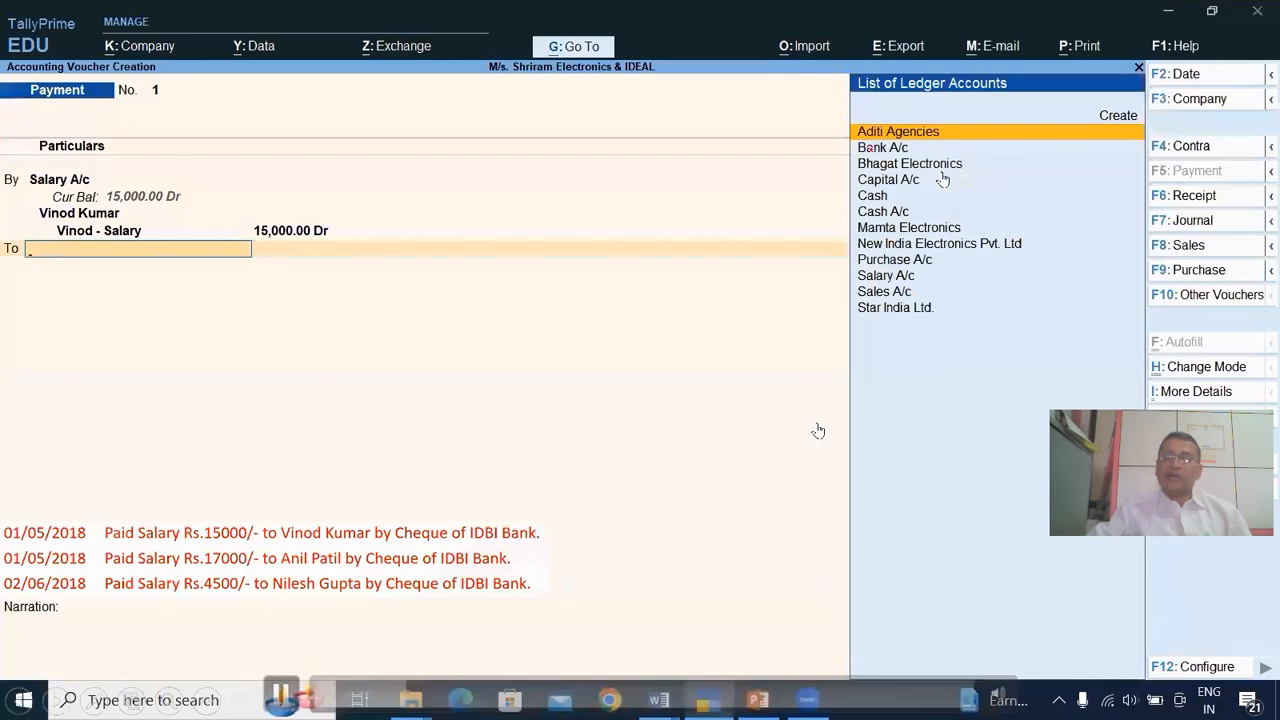
{"action": "left_click_drag", "start_coordinate": [915, 148], "coordinate": [930, 138]}
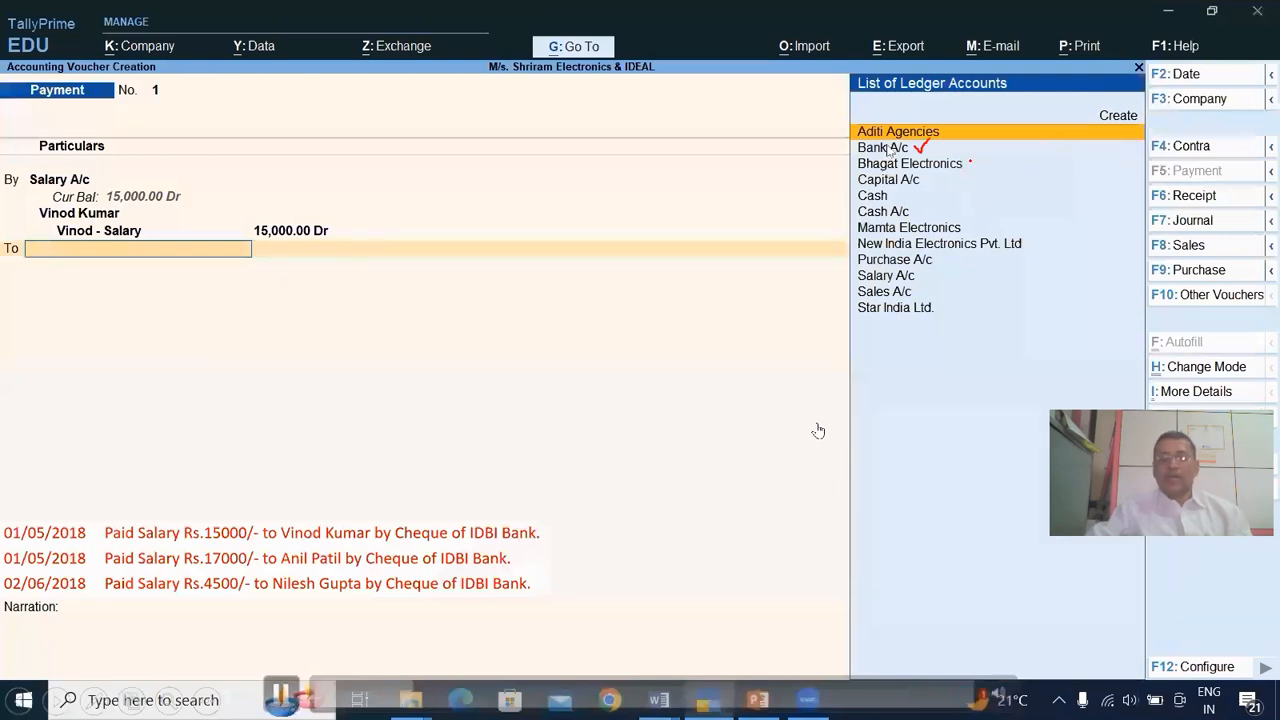
{"action": "left_click", "coordinate": [912, 150]}
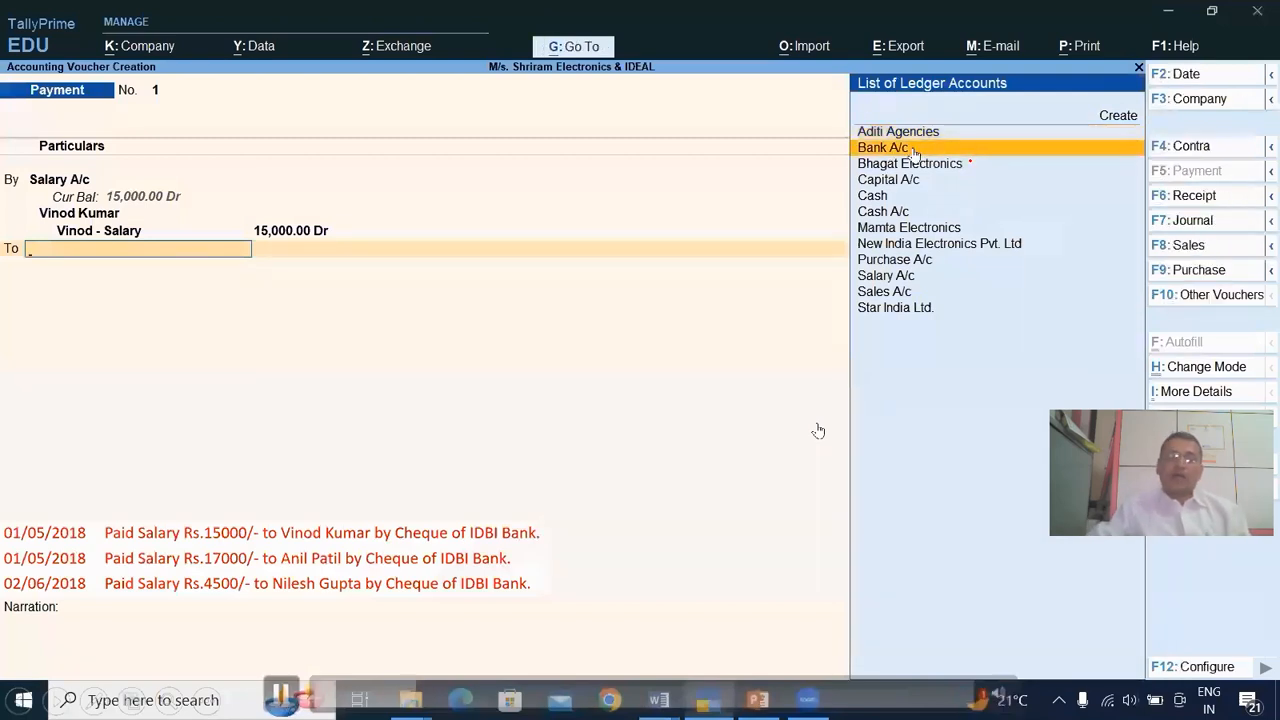
{"action": "left_click", "coordinate": [912, 150]}
{"action": "key", "text": "Return"}
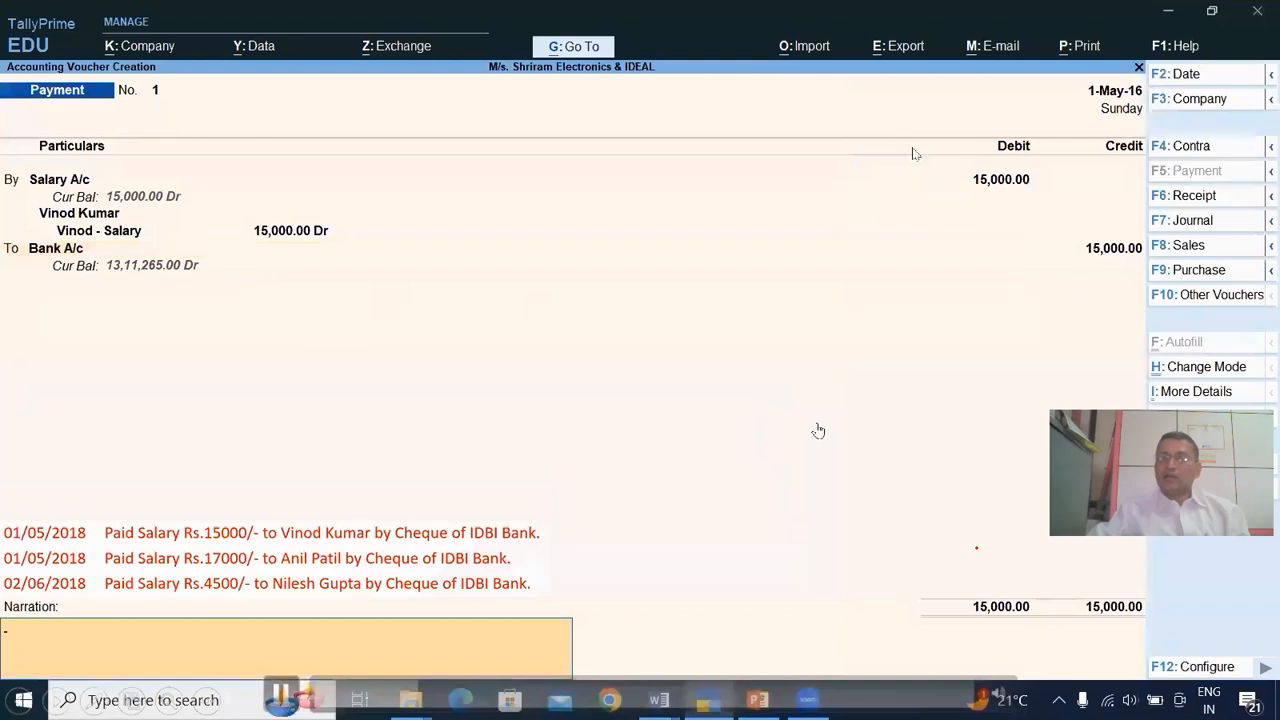
{"action": "key", "text": "Return"}
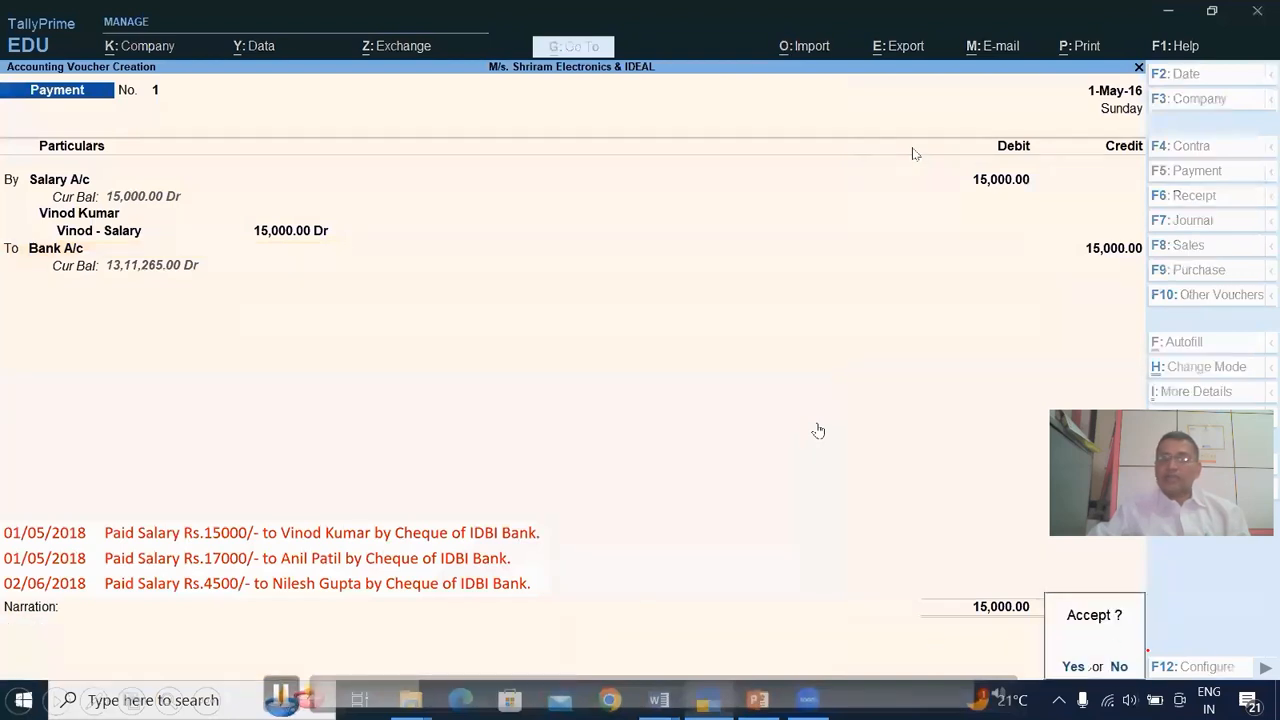
{"action": "left_click", "coordinate": [1078, 668]}
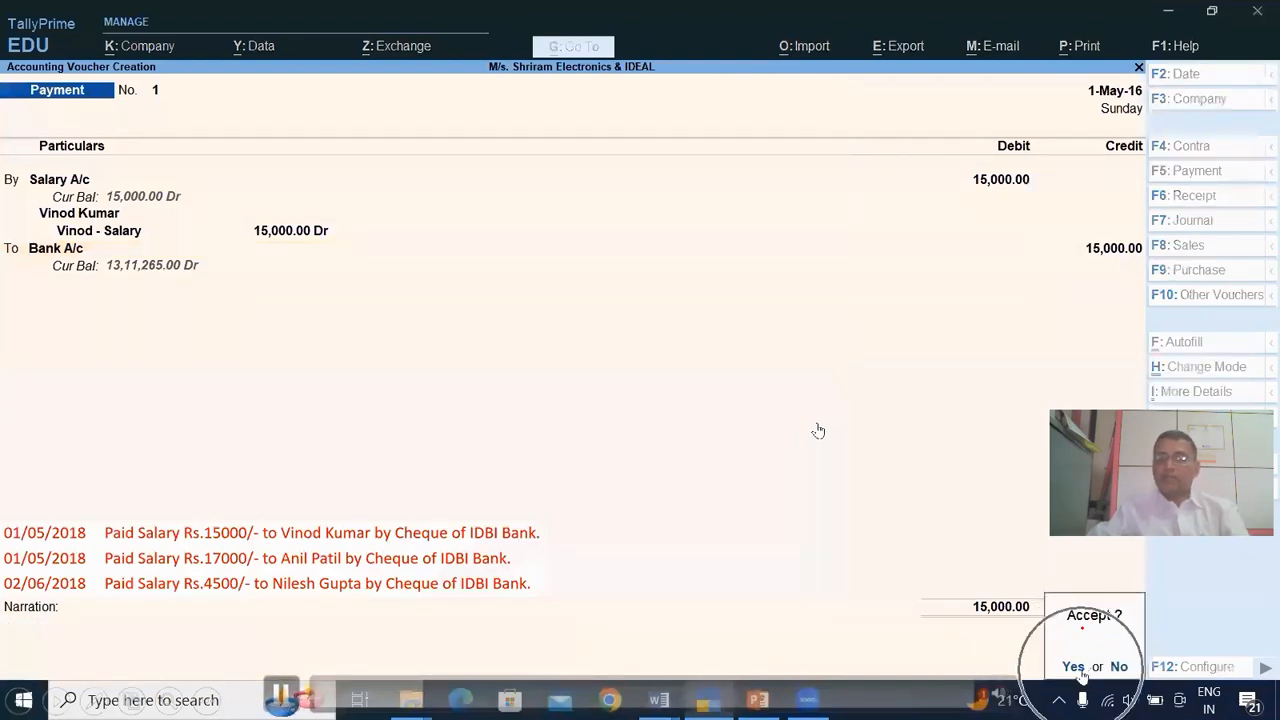
{"action": "left_click", "coordinate": [1078, 668]}
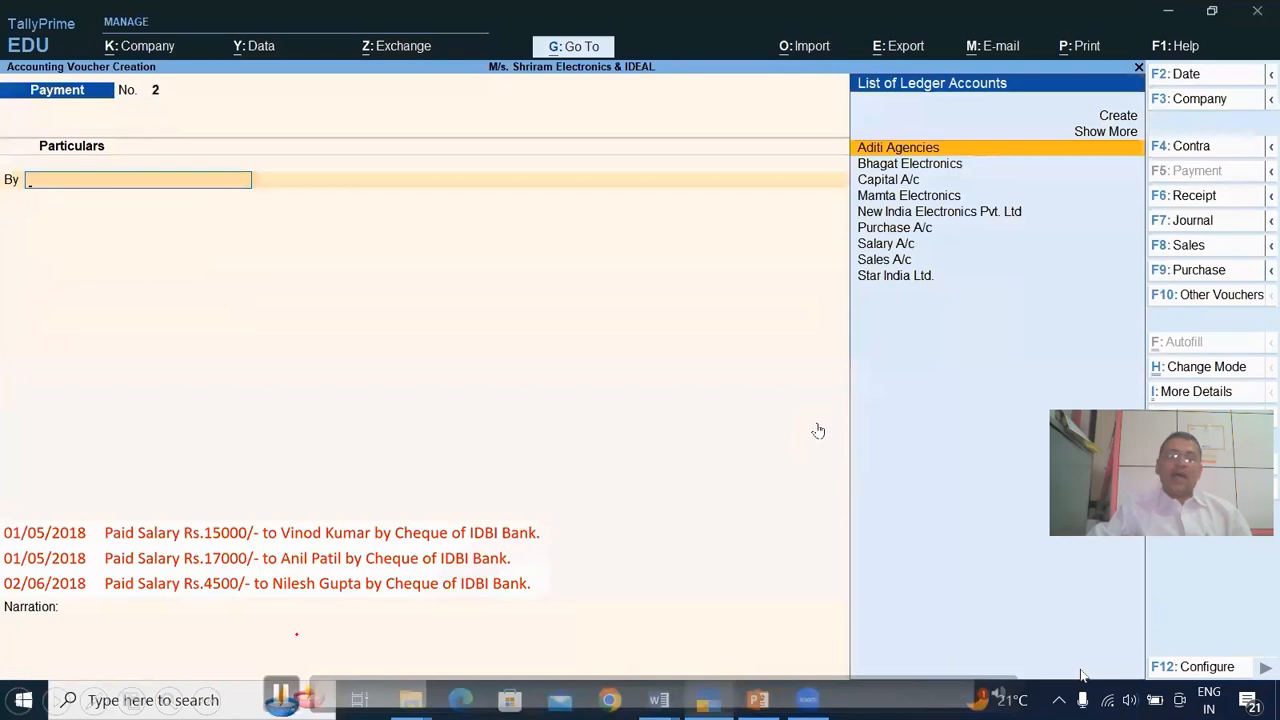
Step: Date the second payment voucher 1-May-16 and debit Salary A/c with 17000
{"action": "left_click_drag", "start_coordinate": [144, 572], "coordinate": [166, 572]}
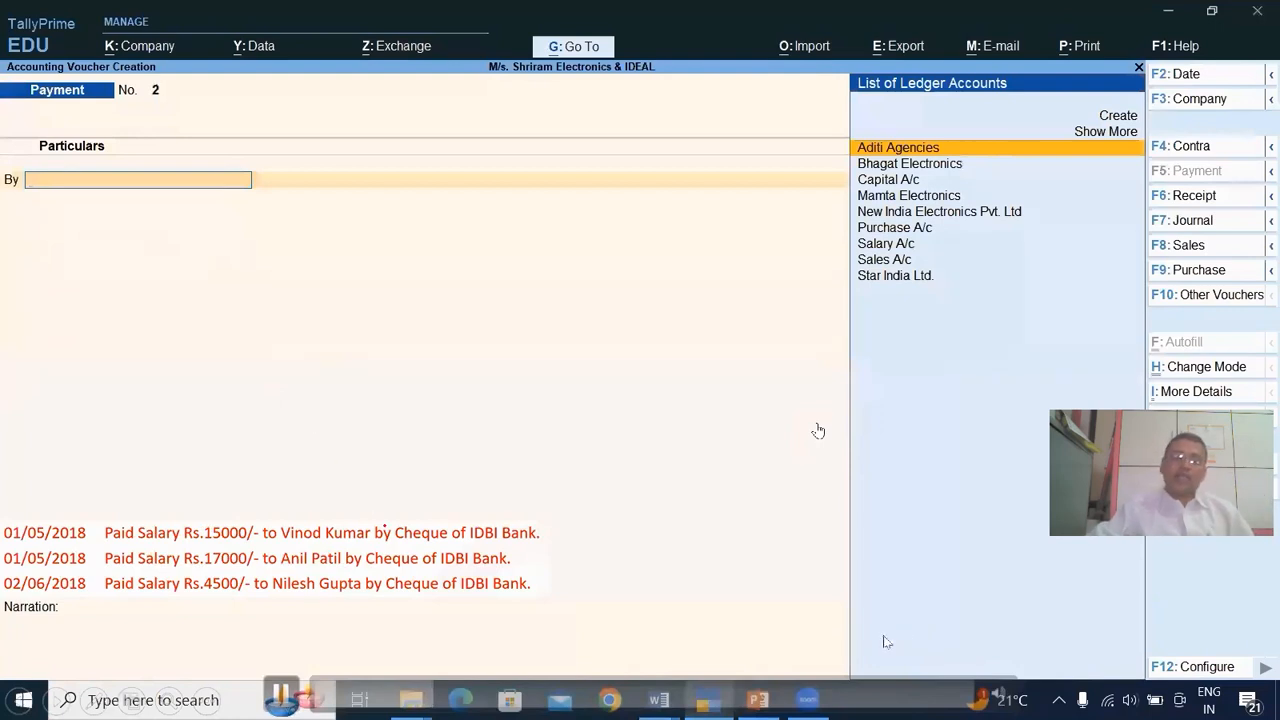
{"action": "key", "text": "F2"}
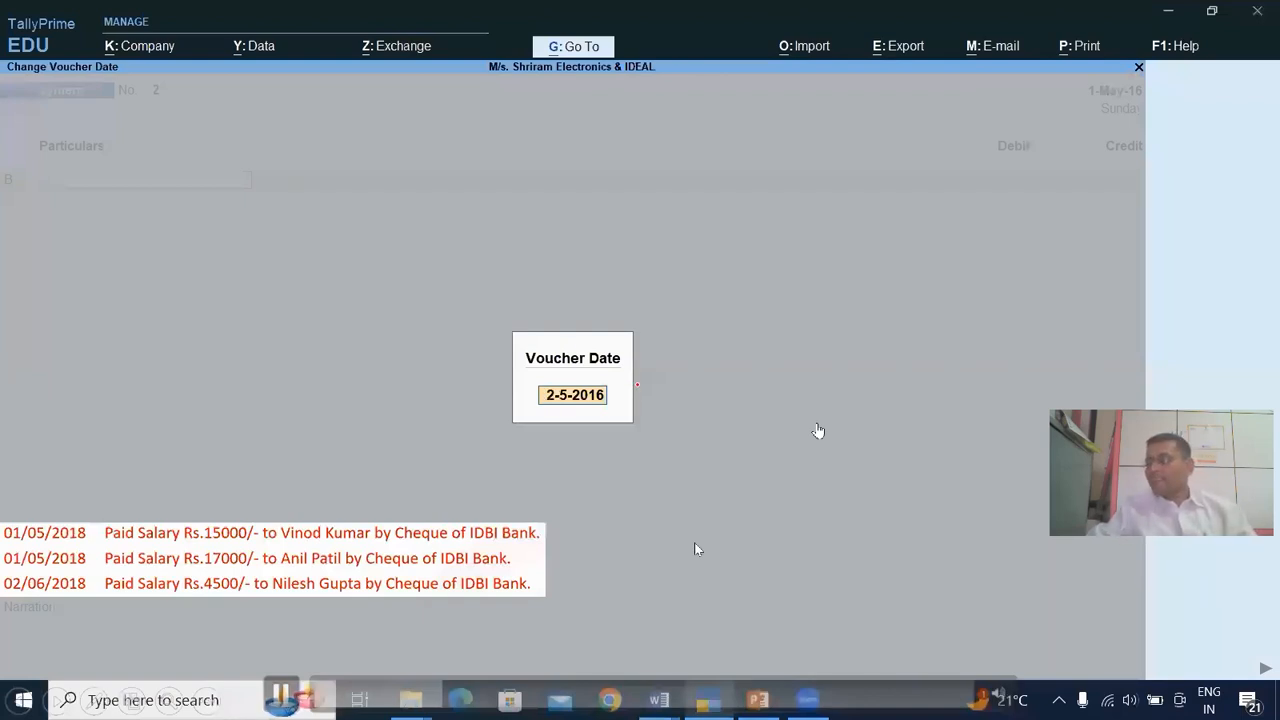
{"action": "type", "text": "1-5"}
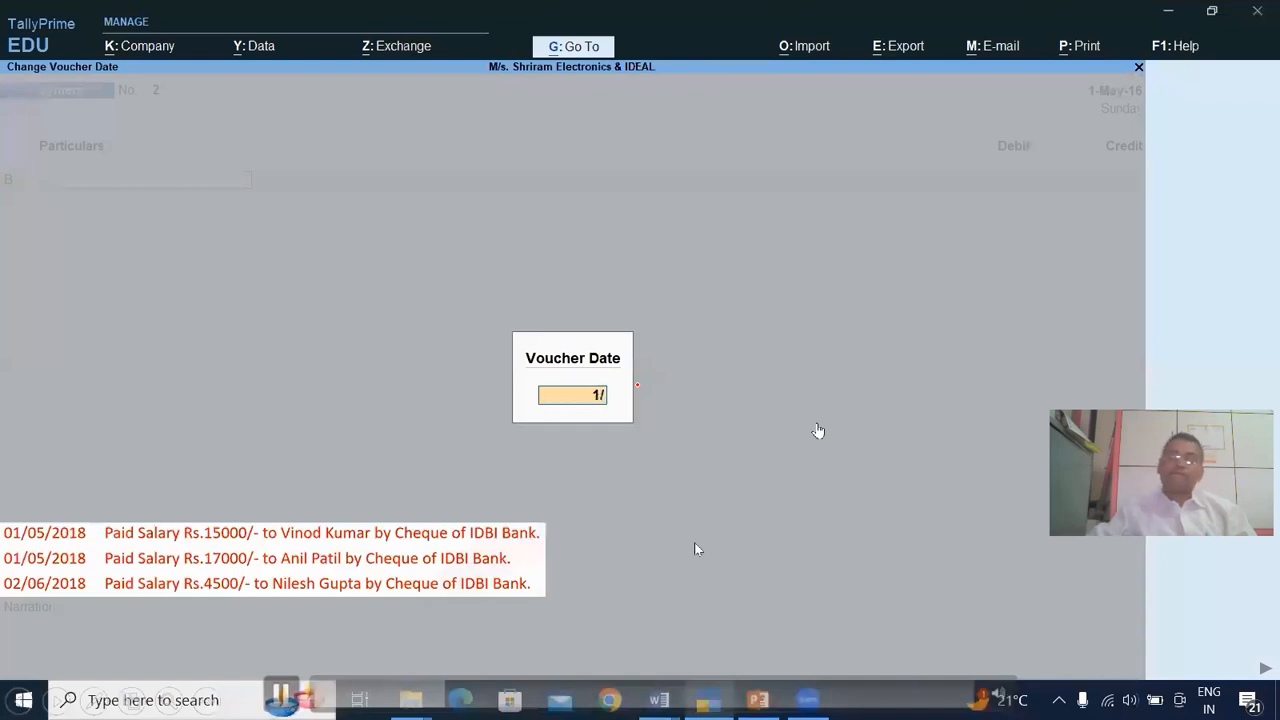
{"action": "key", "text": "Return"}
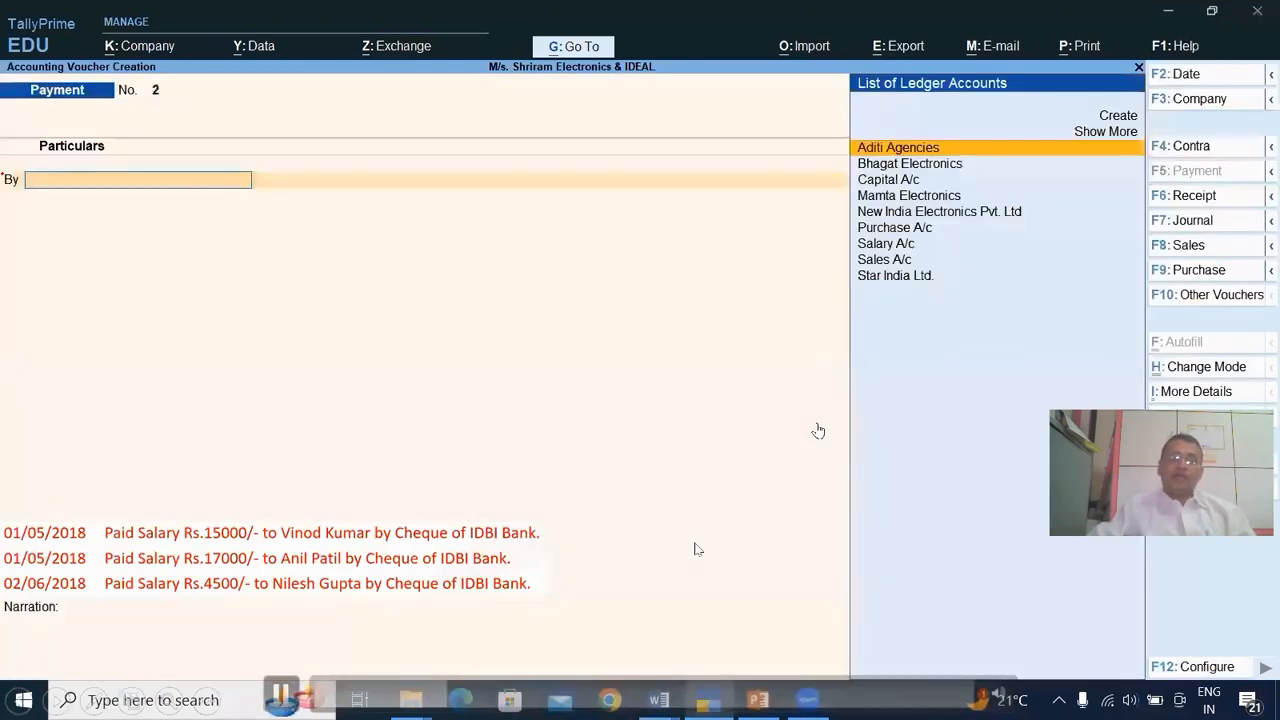
{"action": "left_click", "coordinate": [908, 249]}
{"action": "key", "text": "Return"}
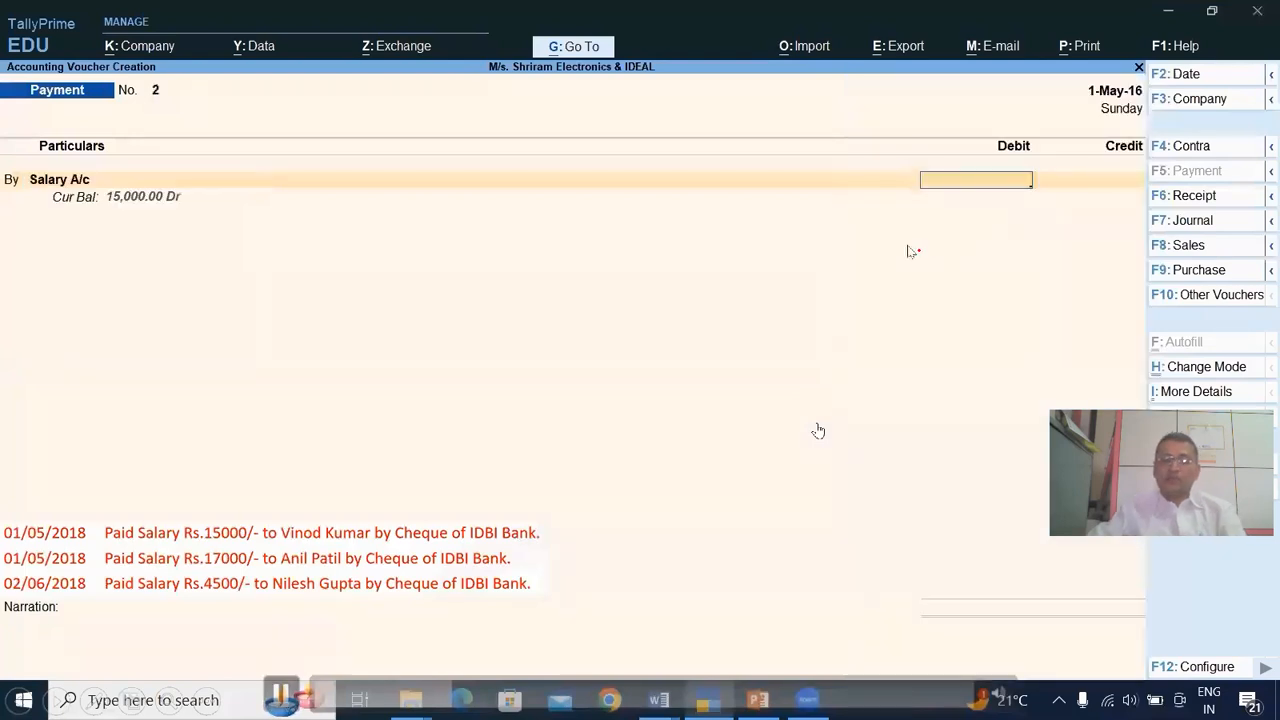
{"action": "type", "text": "17000"}
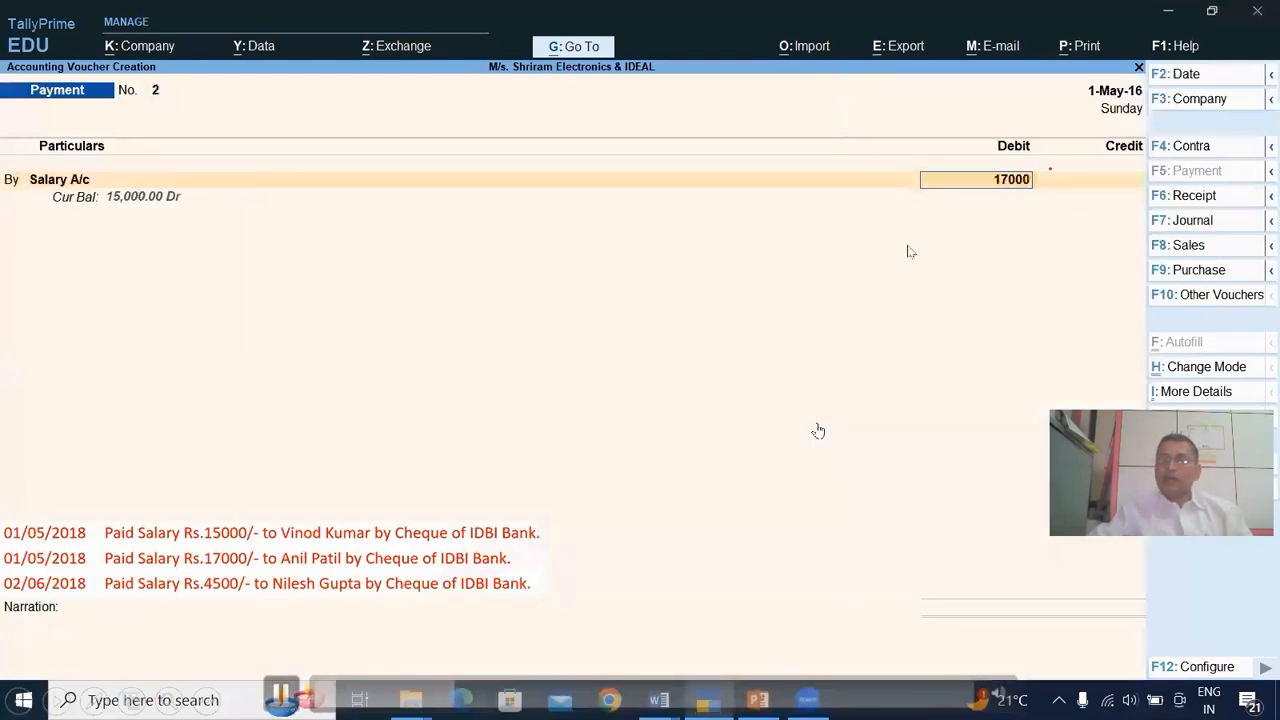
{"action": "key", "text": "Return"}
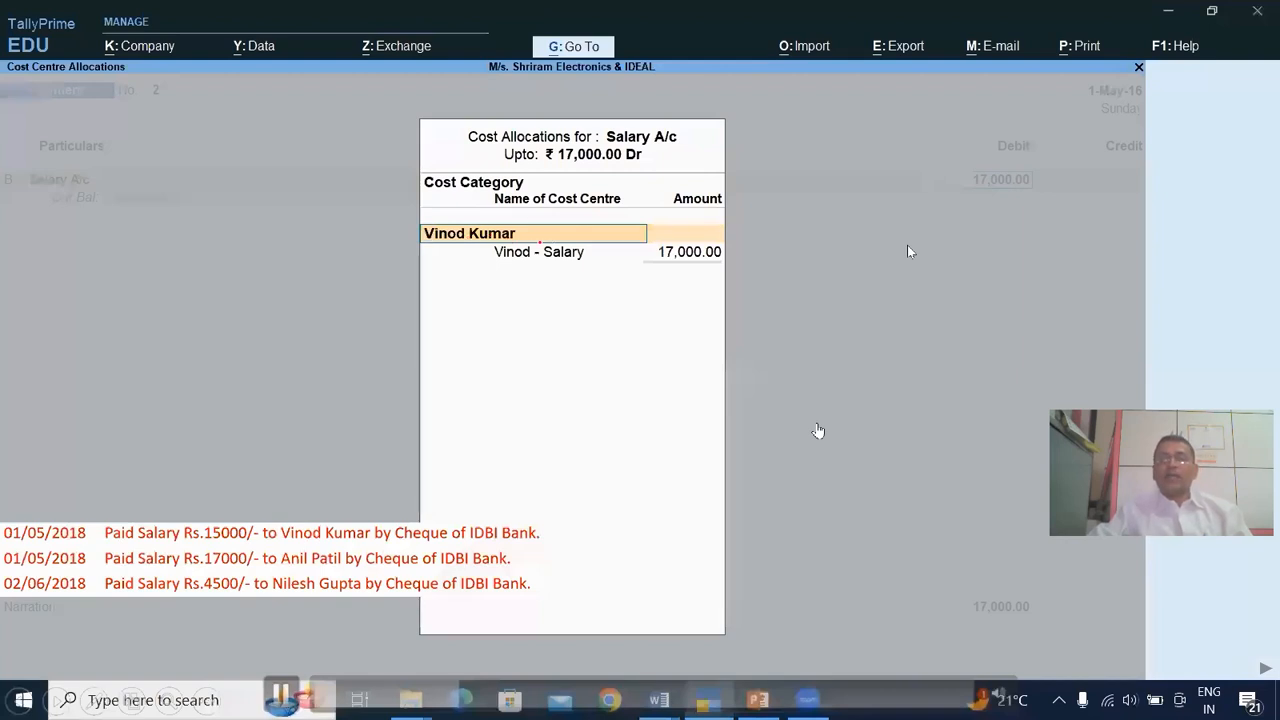
Step: Allocate the full 17,000.00 to the second employee's cost category and Salary cost centre, replacing the prefilled allocation
{"action": "type", "text": "A"}
{"action": "key", "text": "ctrl+2"}
{"action": "left_click_drag", "start_coordinate": [935, 132], "coordinate": [956, 126]}
{"action": "key", "text": "Return"}
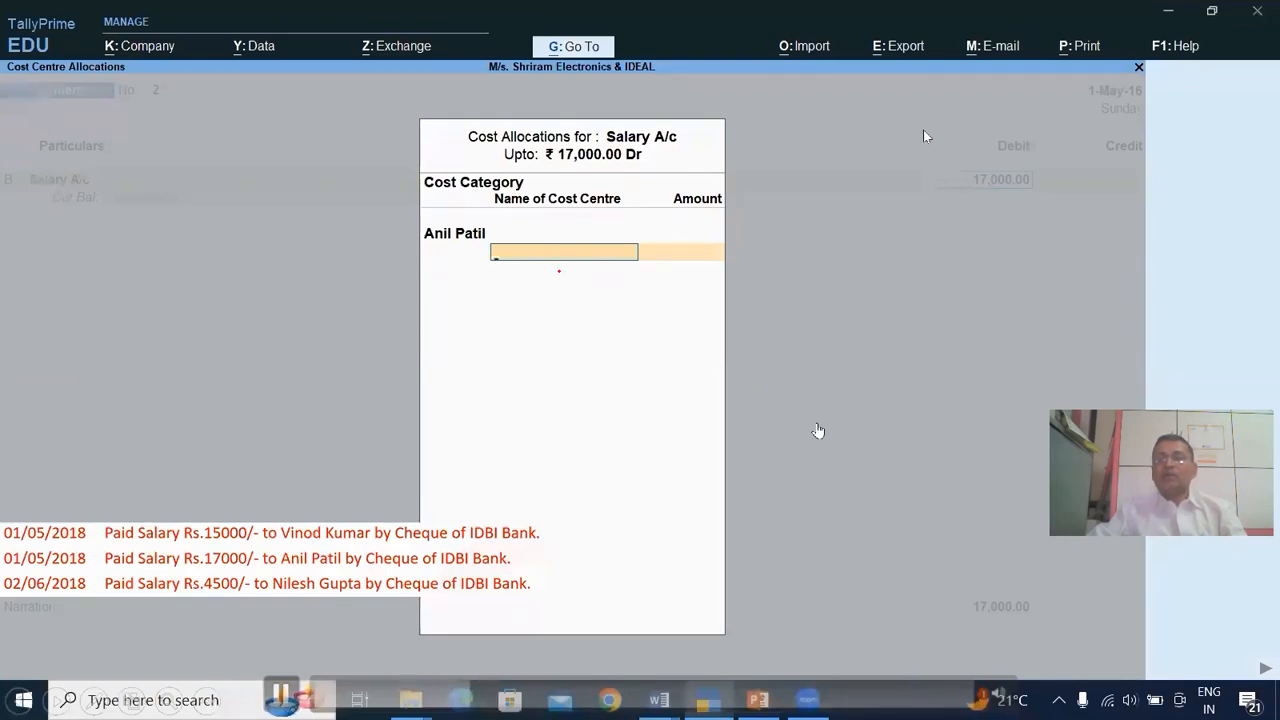
{"action": "type", "text": "A"}
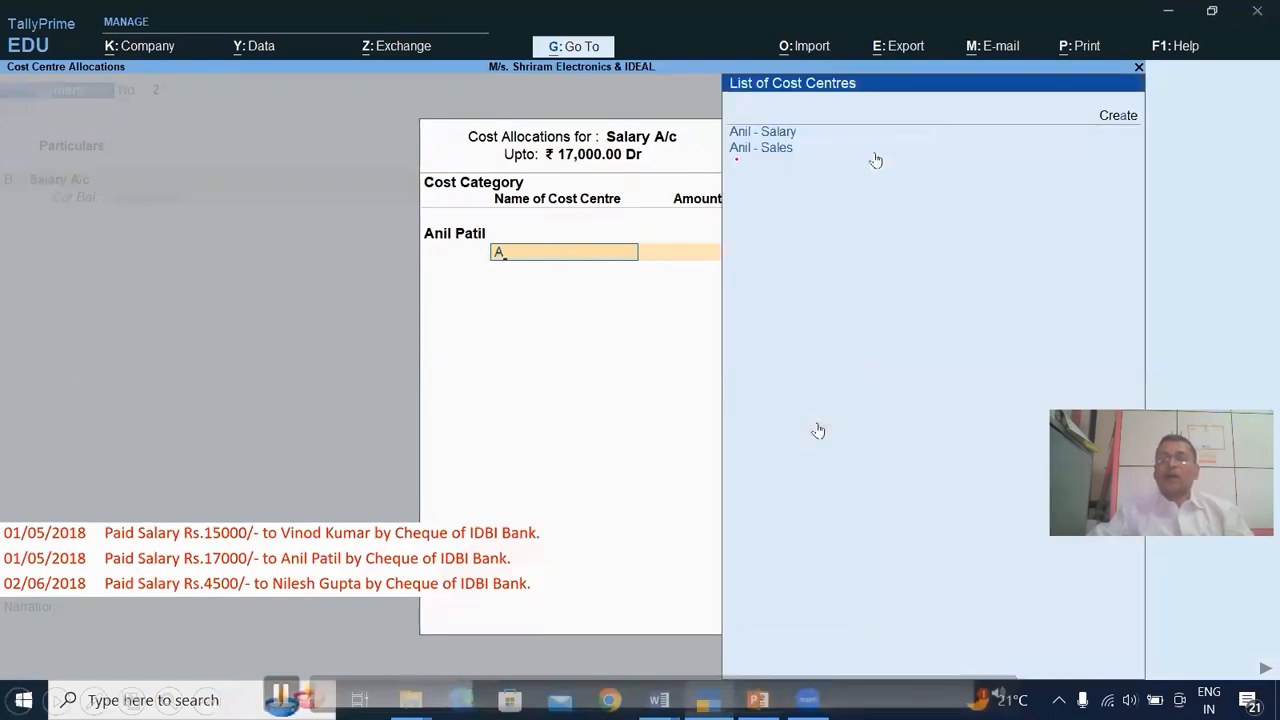
{"action": "left_click", "coordinate": [785, 140]}
{"action": "left_click", "coordinate": [814, 136]}
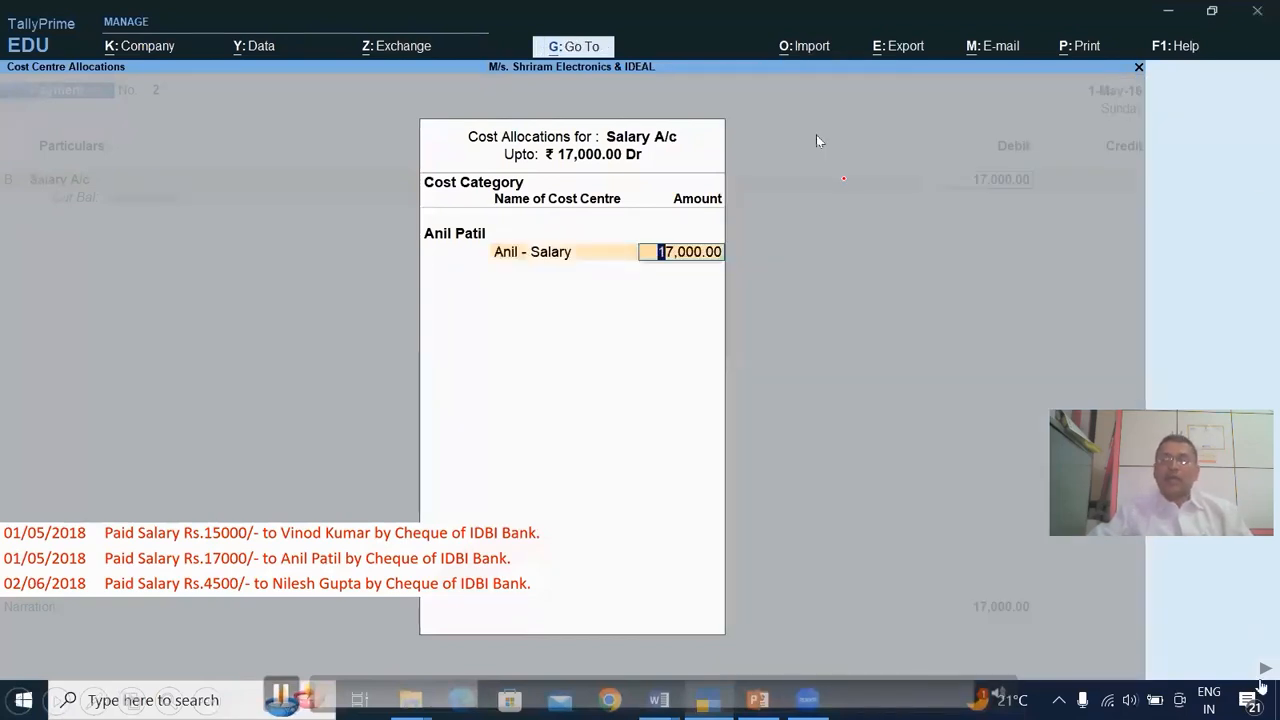
{"action": "key", "text": "Return"}
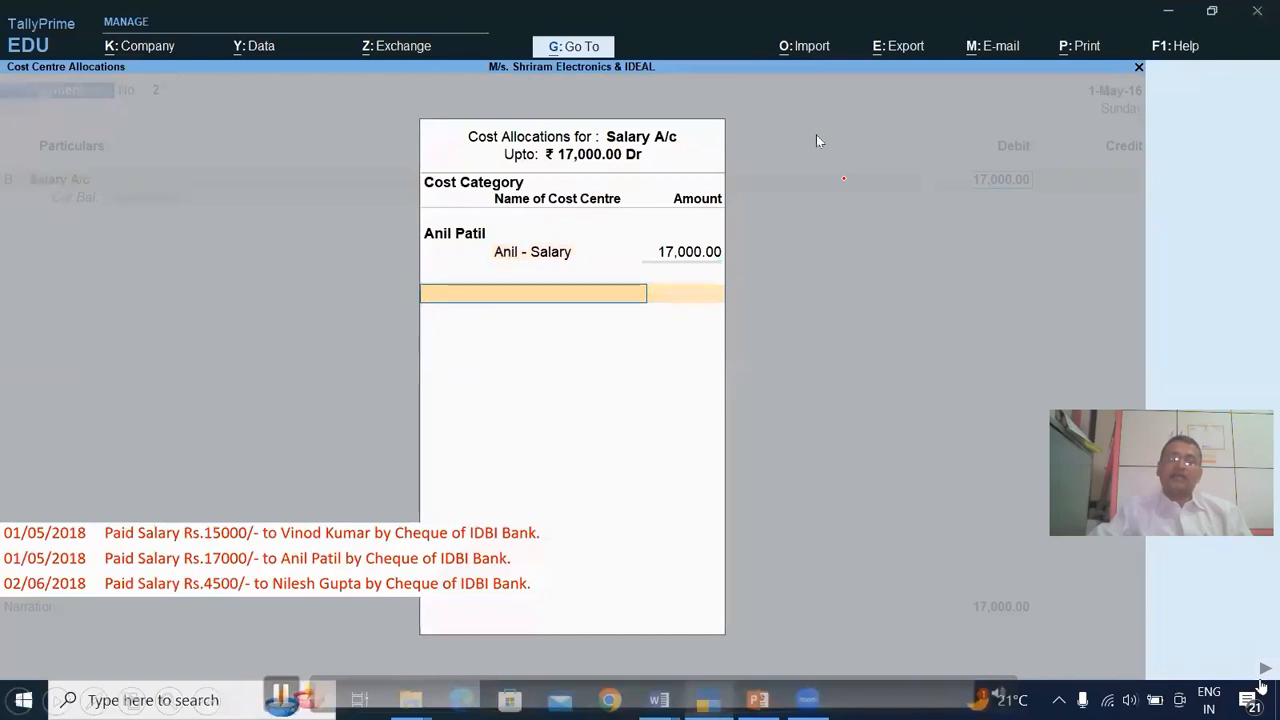
{"action": "key", "text": "Return"}
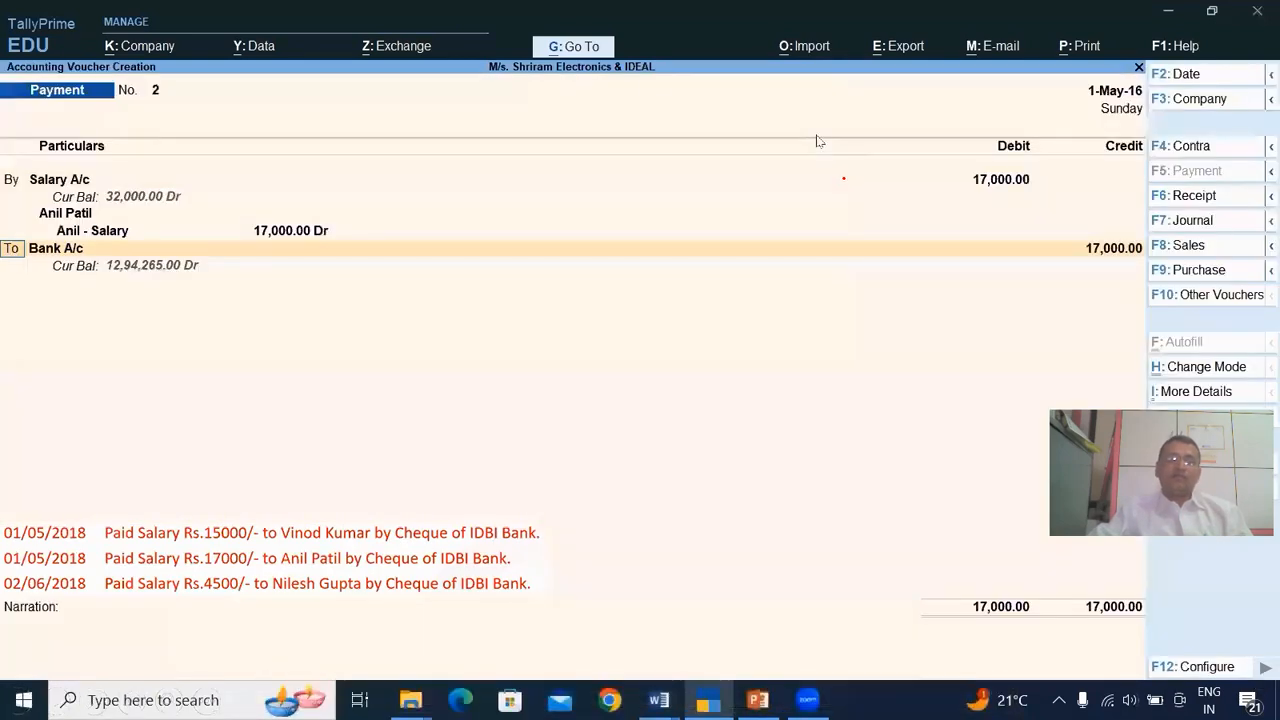
Step: Keep Bank A/c credited with 17,000.00, leave the narration blank, and save the second payment voucher
{"action": "key", "text": "Return"}
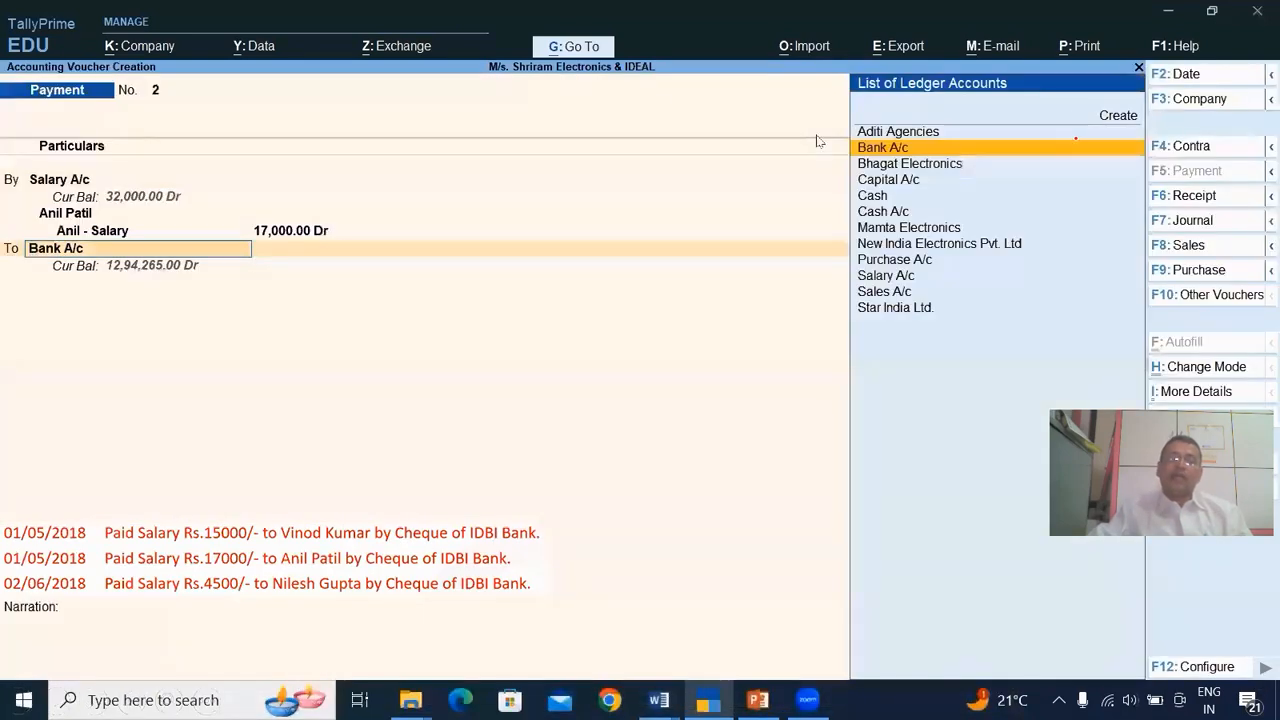
{"action": "key", "text": "Return"}
{"action": "key", "text": "Return"}
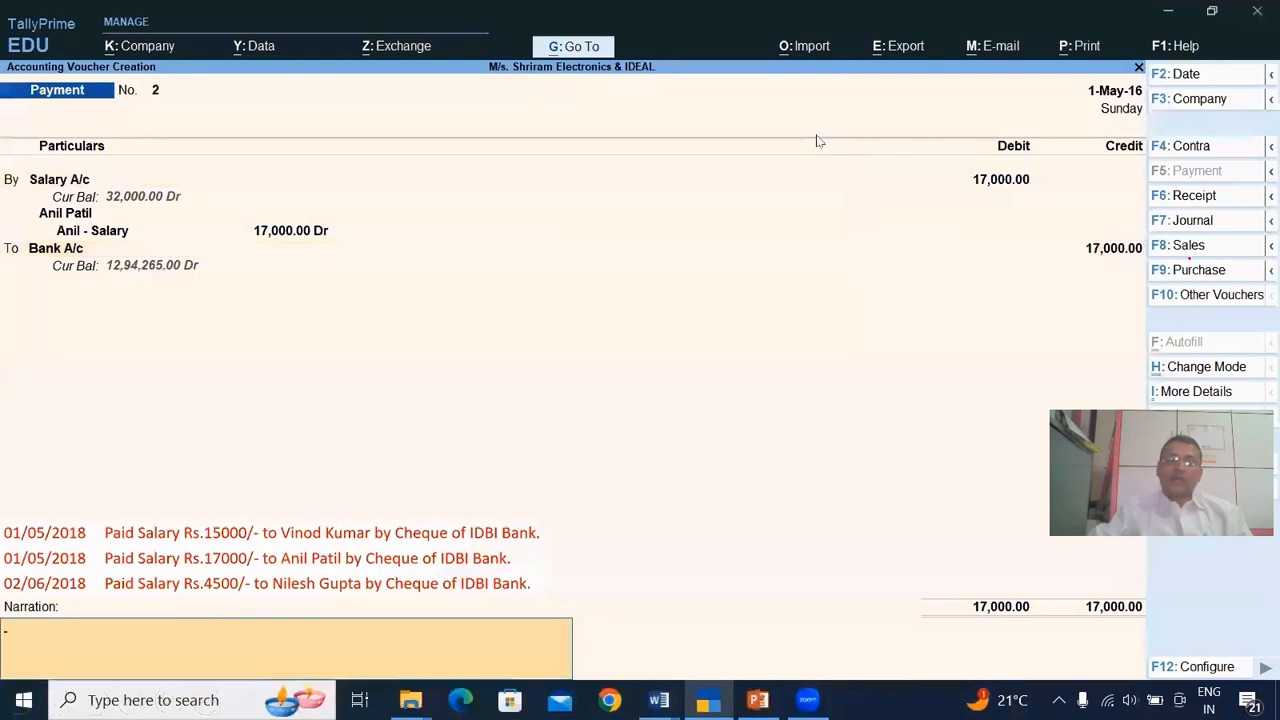
{"action": "key", "text": "Return"}
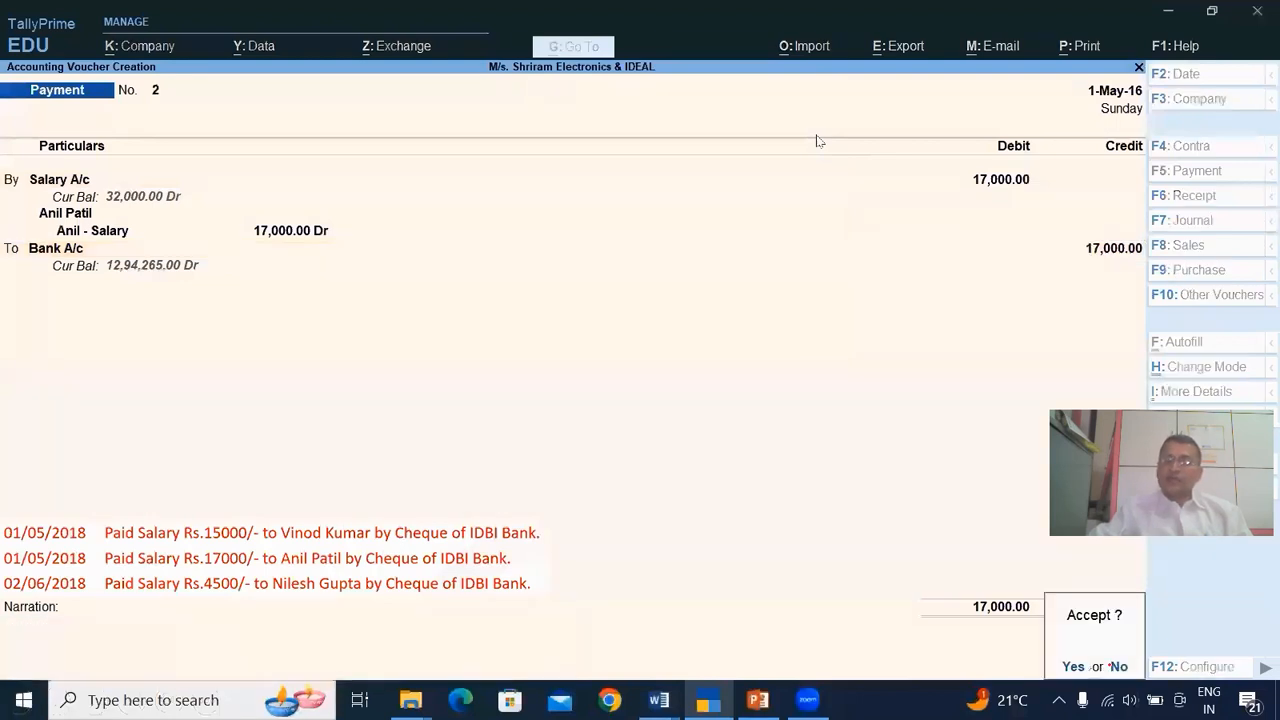
{"action": "left_click", "coordinate": [1081, 674]}
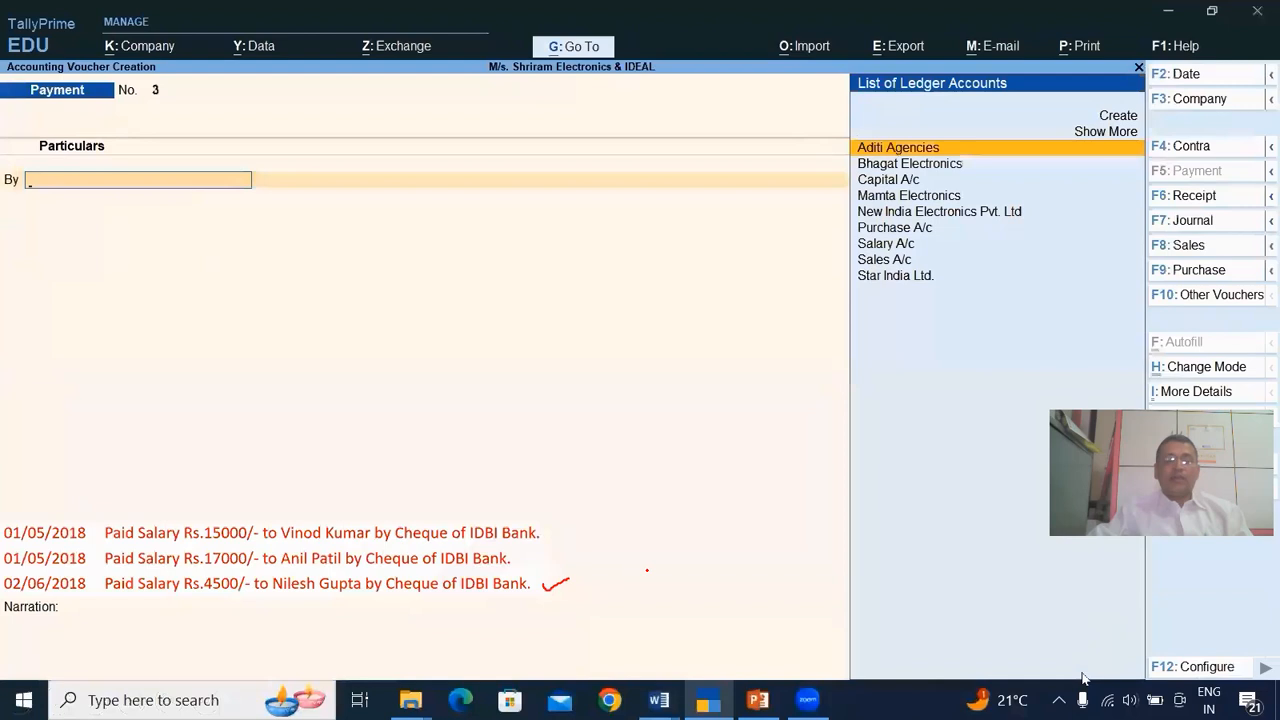
Step: Date the third payment voucher 2-May-16 and debit Salary A/c with 4500
{"action": "key", "text": "F2"}
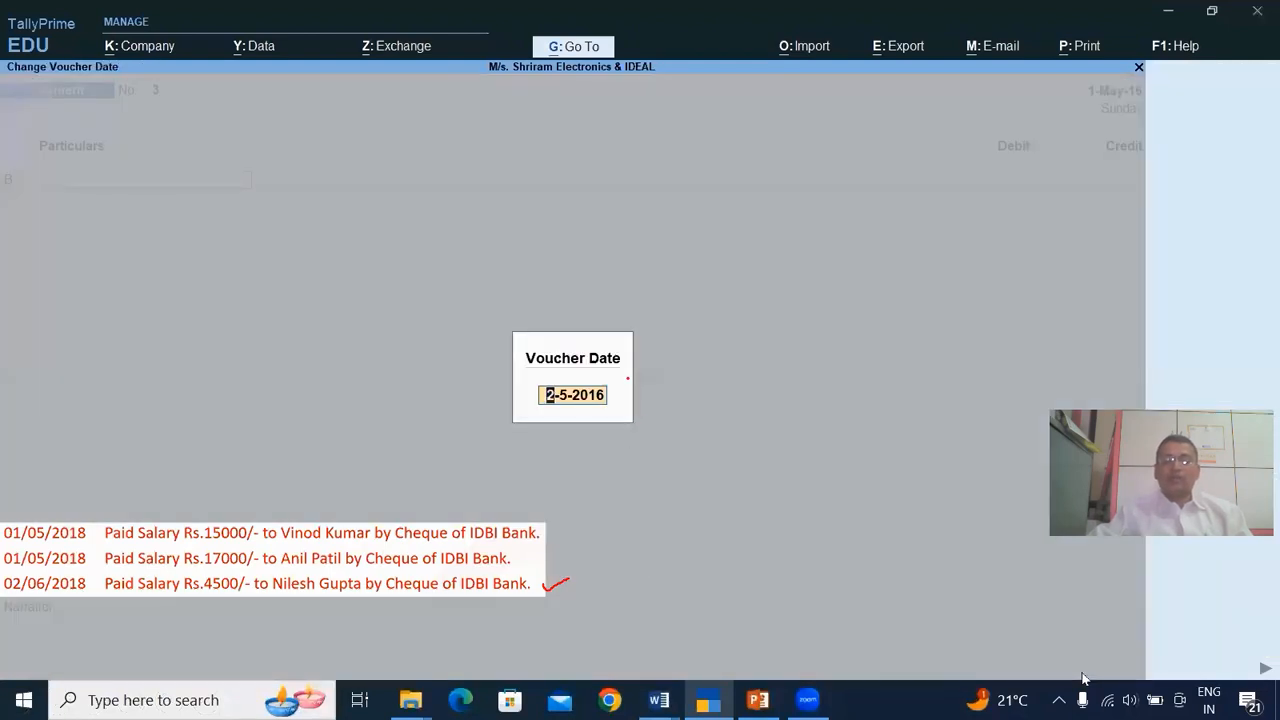
{"action": "left_click_drag", "start_coordinate": [615, 392], "coordinate": [654, 376]}
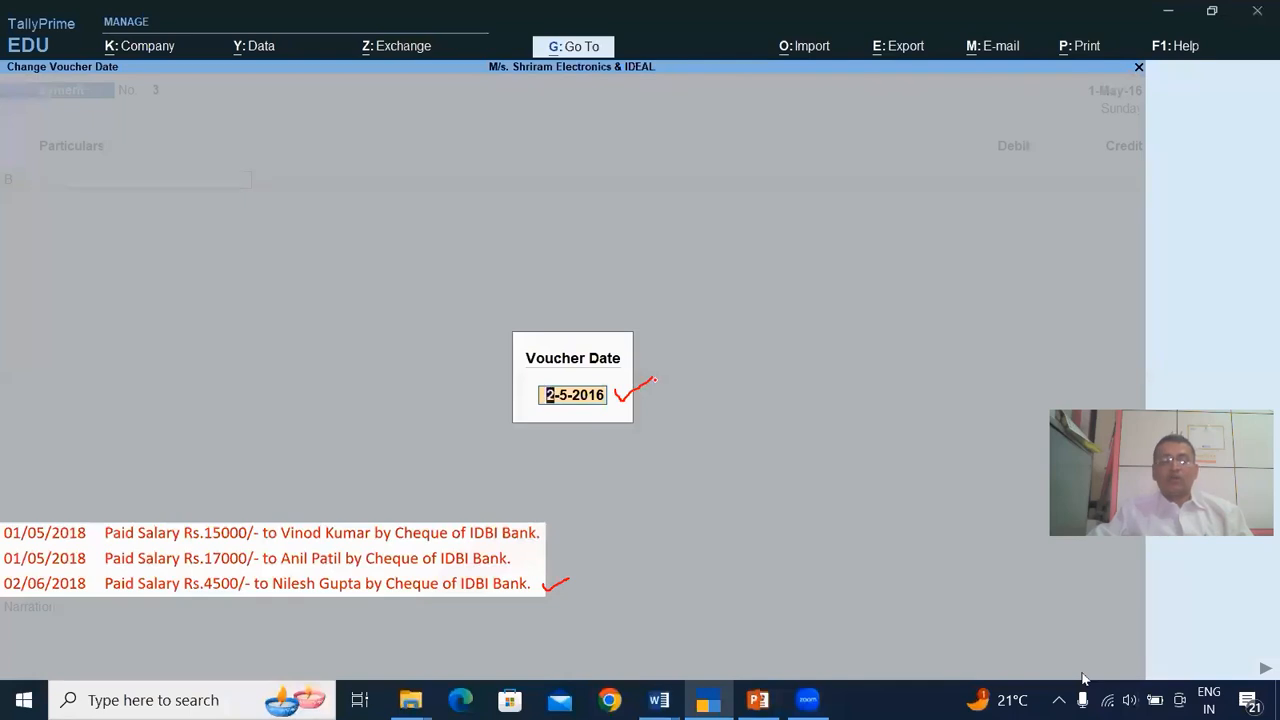
{"action": "key", "text": "Return"}
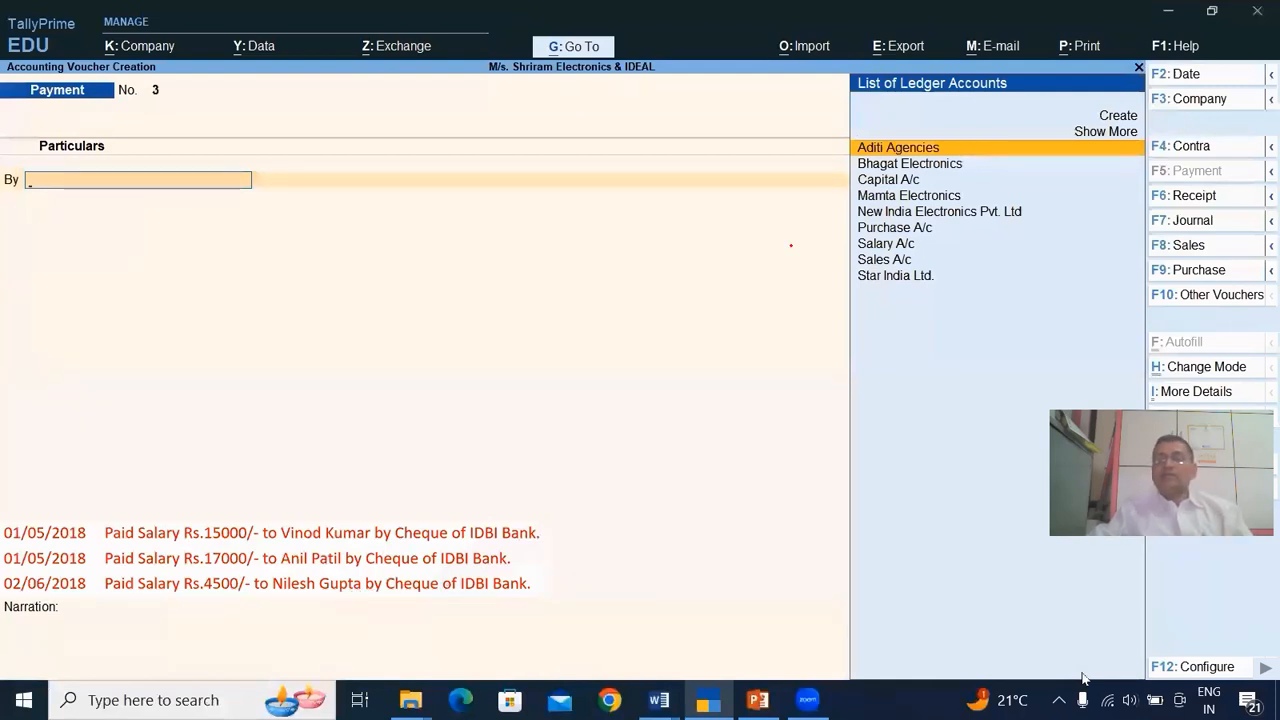
{"action": "type", "text": "S"}
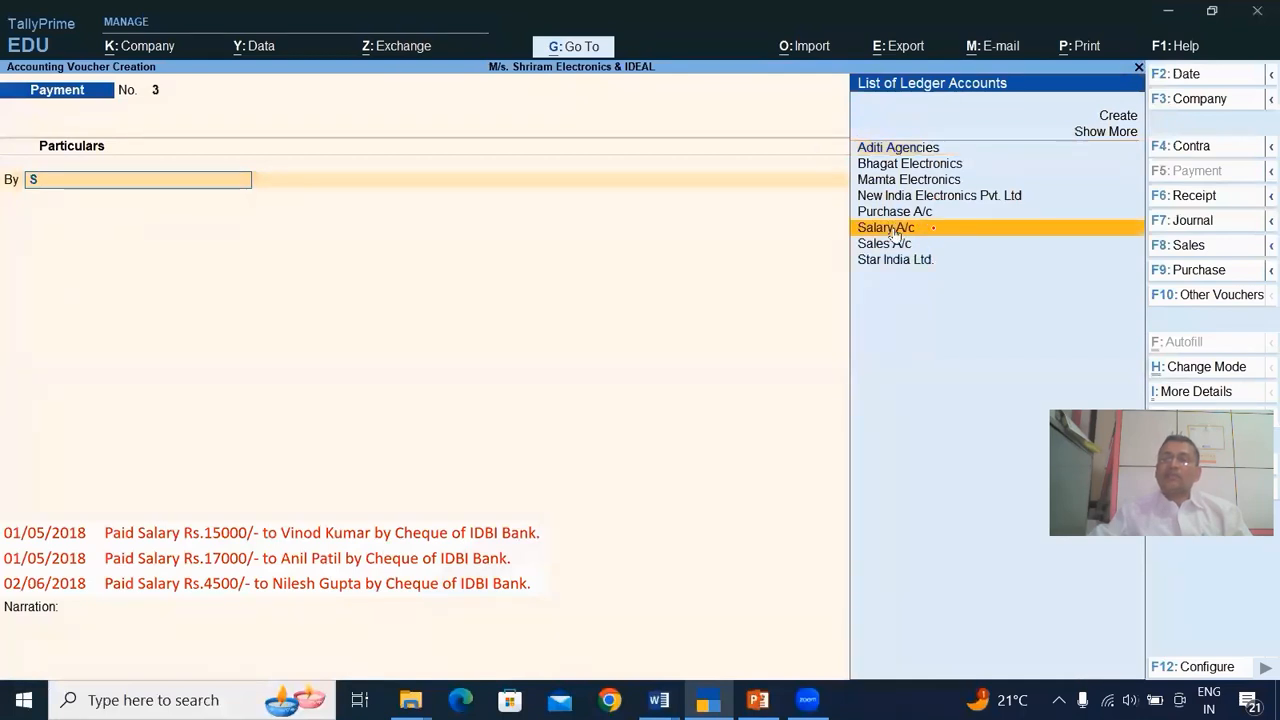
{"action": "left_click", "coordinate": [925, 229]}
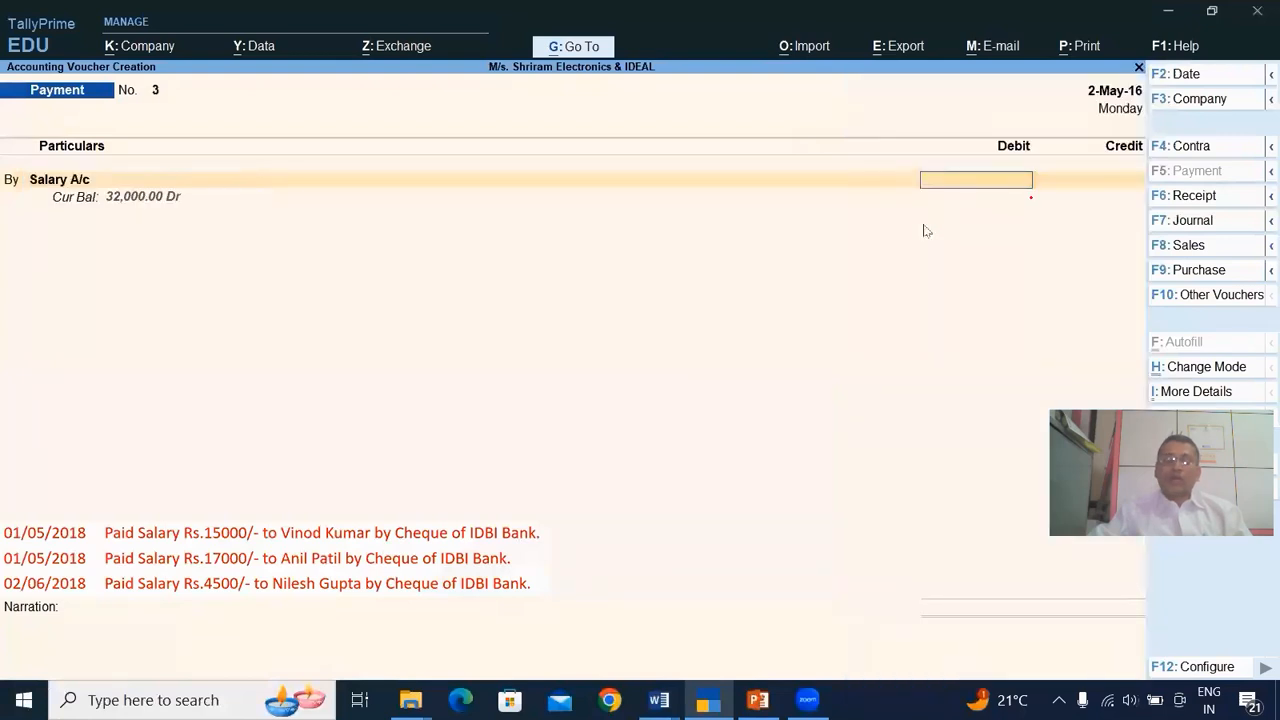
{"action": "type", "text": "4500"}
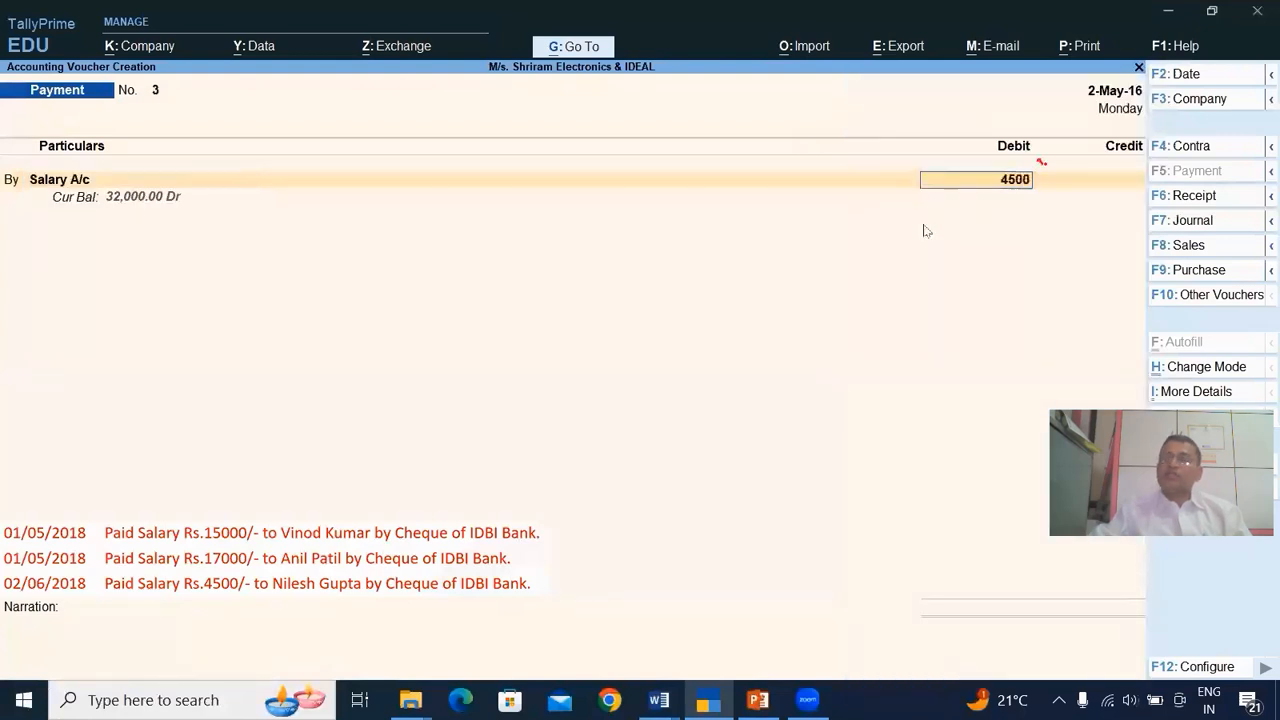
{"action": "key", "text": "Return"}
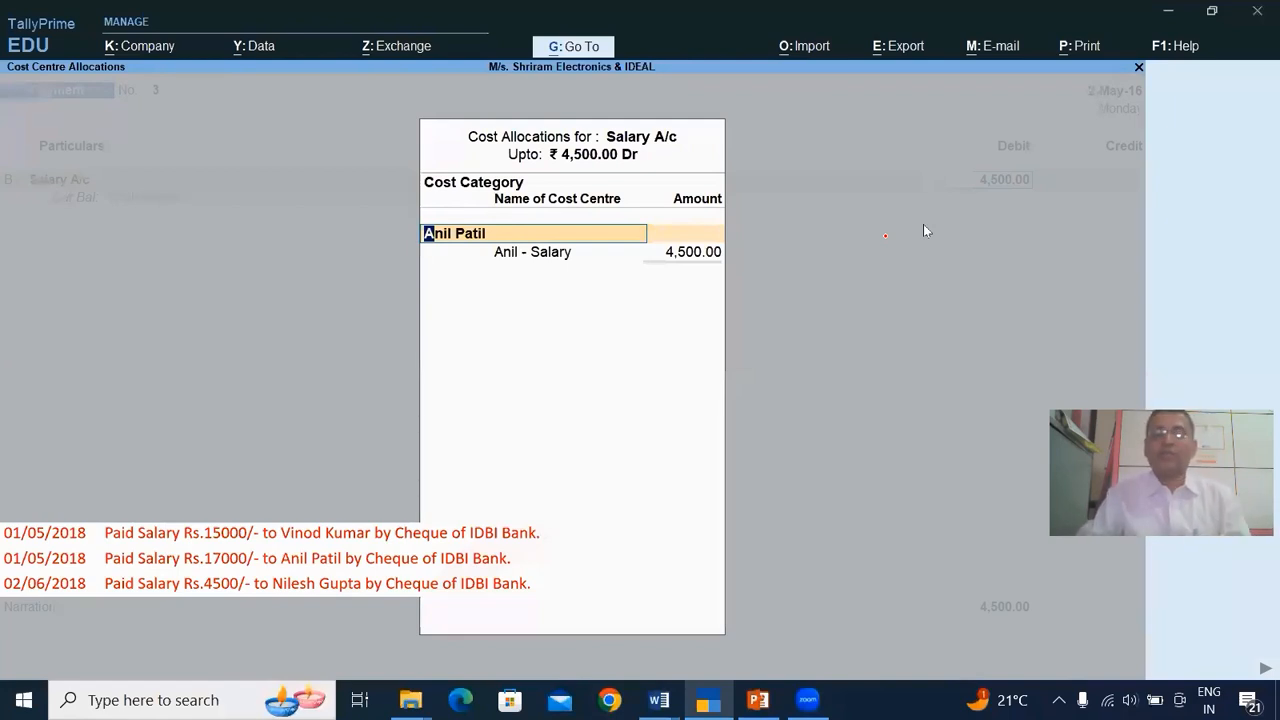
Step: Replace the prefilled employee cost category in the Salary A/c allocation with Primary Cost Category
{"action": "type", "text": "A"}
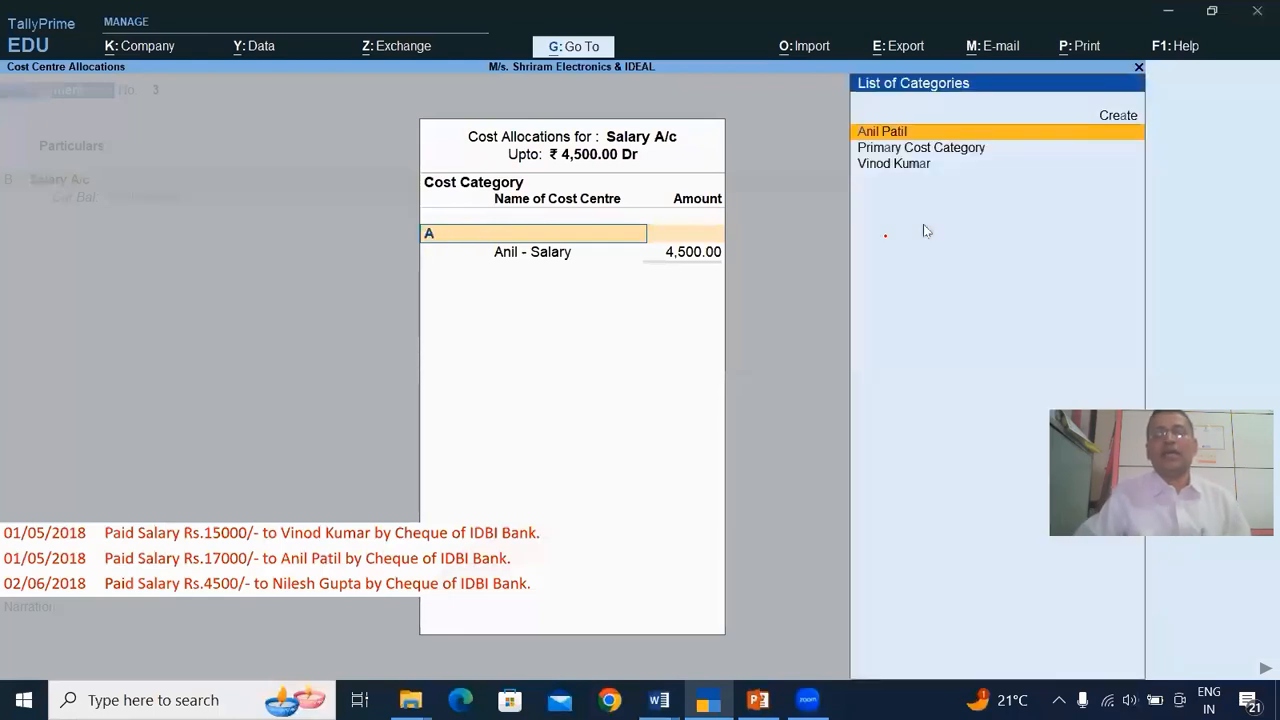
{"action": "key", "text": "Down"}
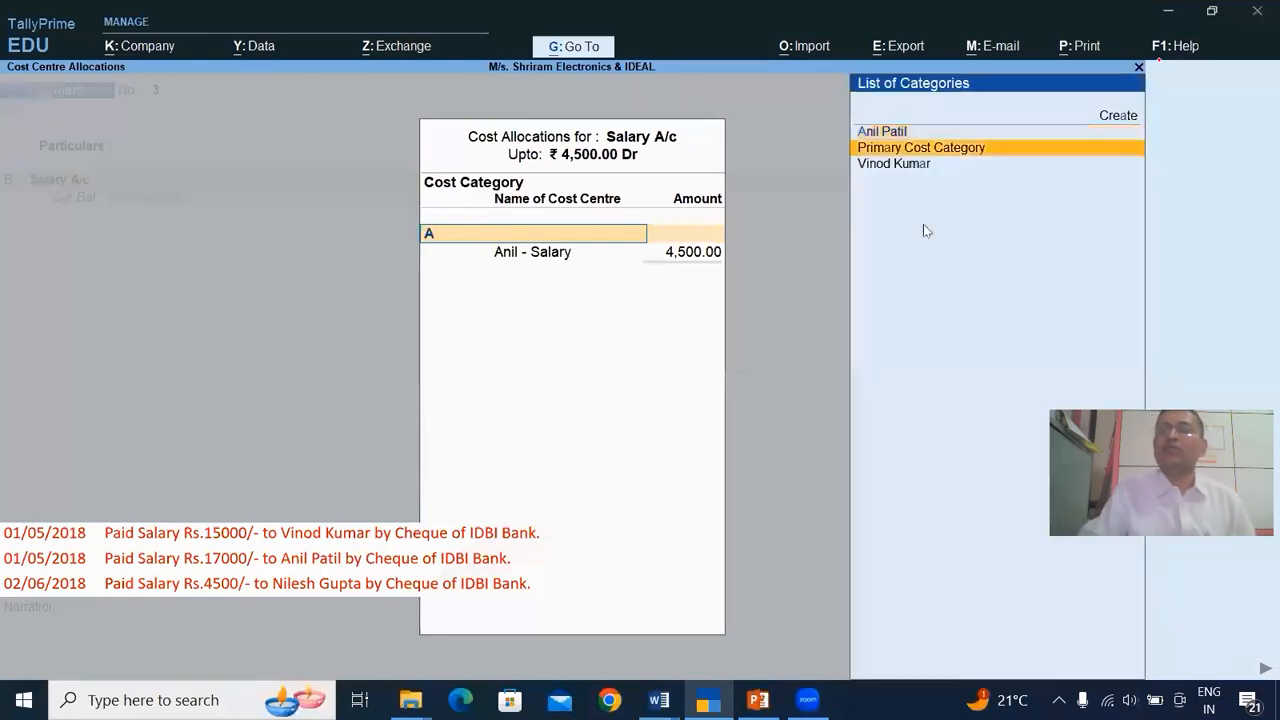
{"action": "left_click", "coordinate": [1004, 156]}
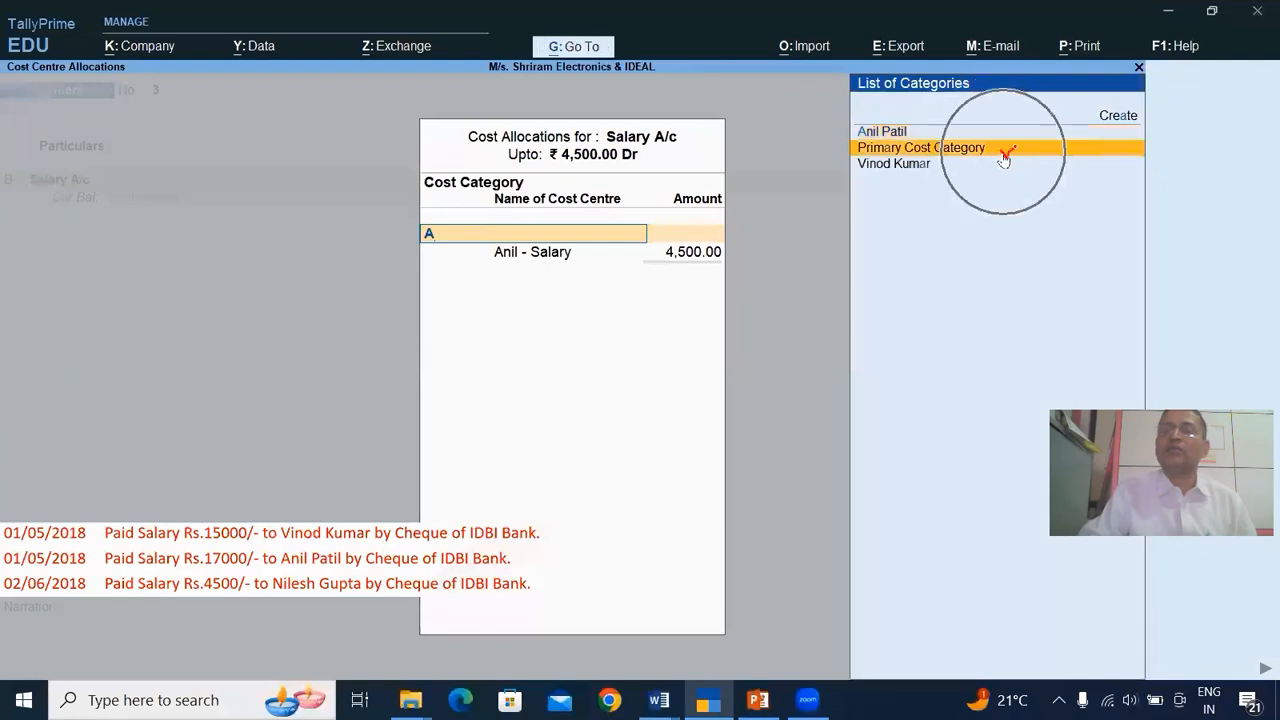
{"action": "key", "text": "Return"}
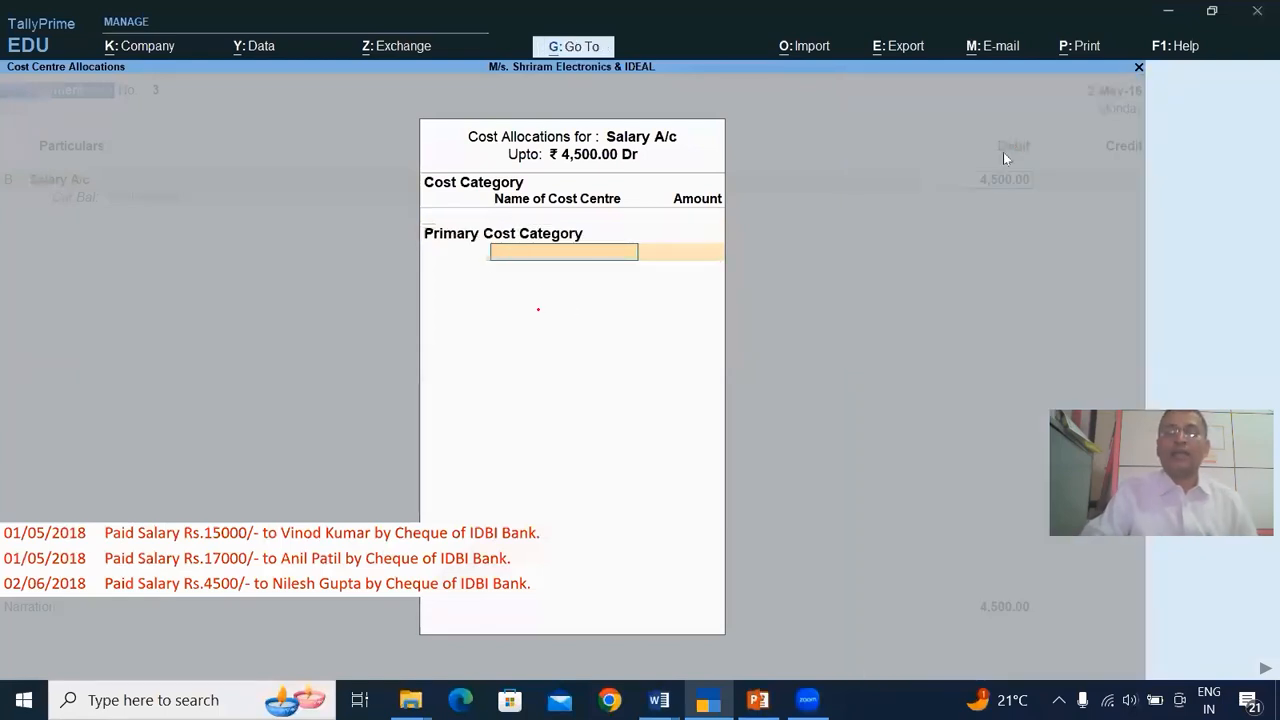
Step: Create a Staff Salary cost centre in Primary Cost Category, under Primary, and allocate the full 4,500.00 to it
{"action": "key", "text": "alt+c"}
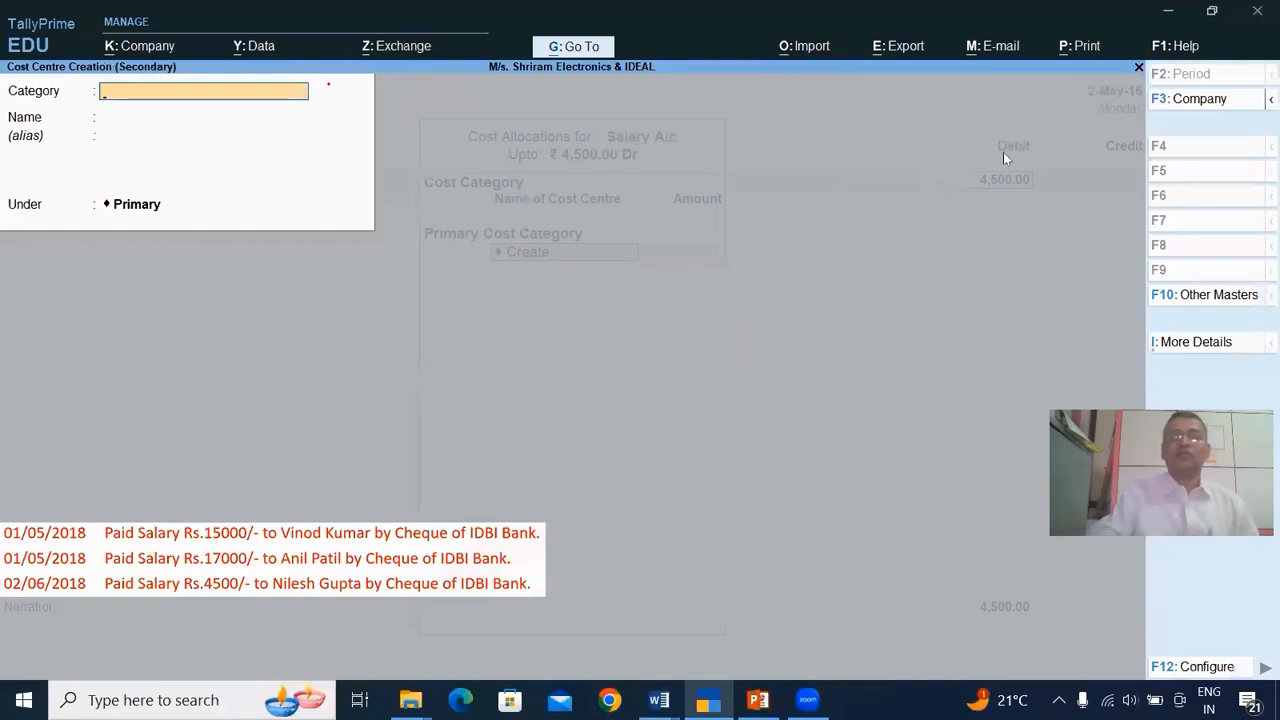
{"action": "key", "text": "Return"}
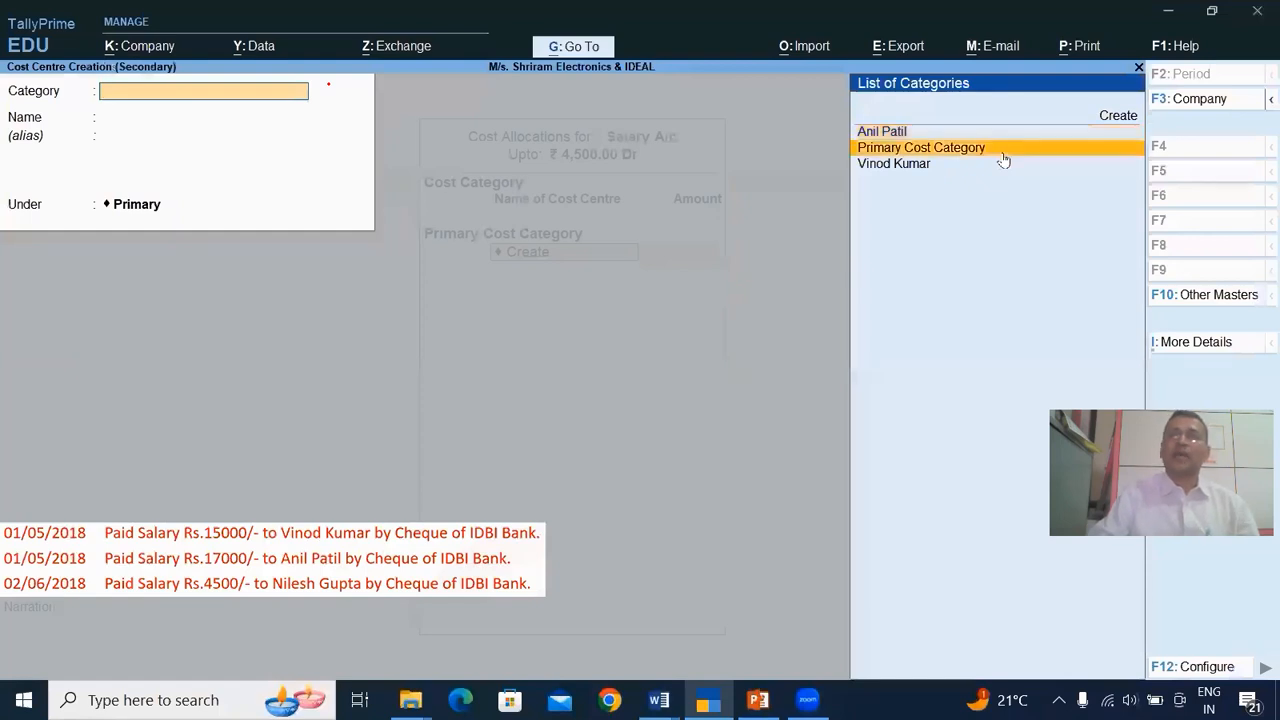
{"action": "left_click", "coordinate": [1003, 152]}
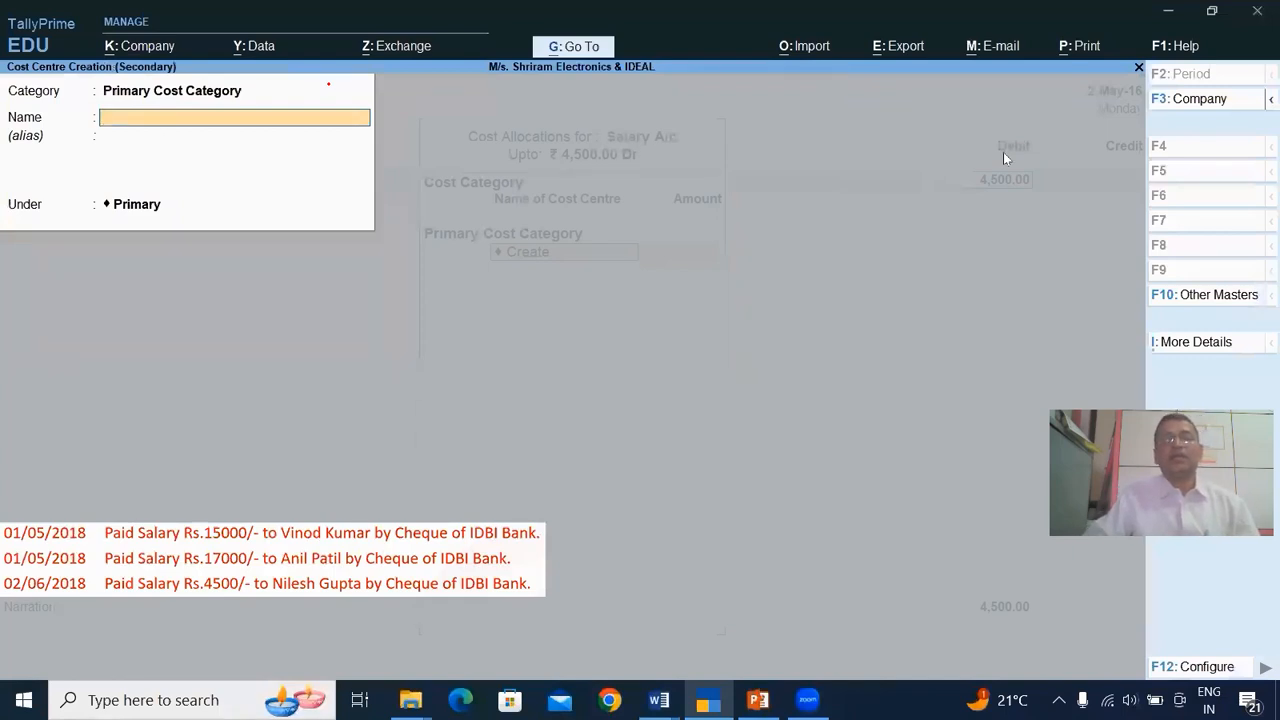
{"action": "type", "text": "Other"}
{"action": "key", "text": "BackSpace"}
{"action": "key", "text": "BackSpace"}
{"action": "key", "text": "BackSpace"}
{"action": "key", "text": "BackSpace"}
{"action": "type", "text": "Staff Salary"}
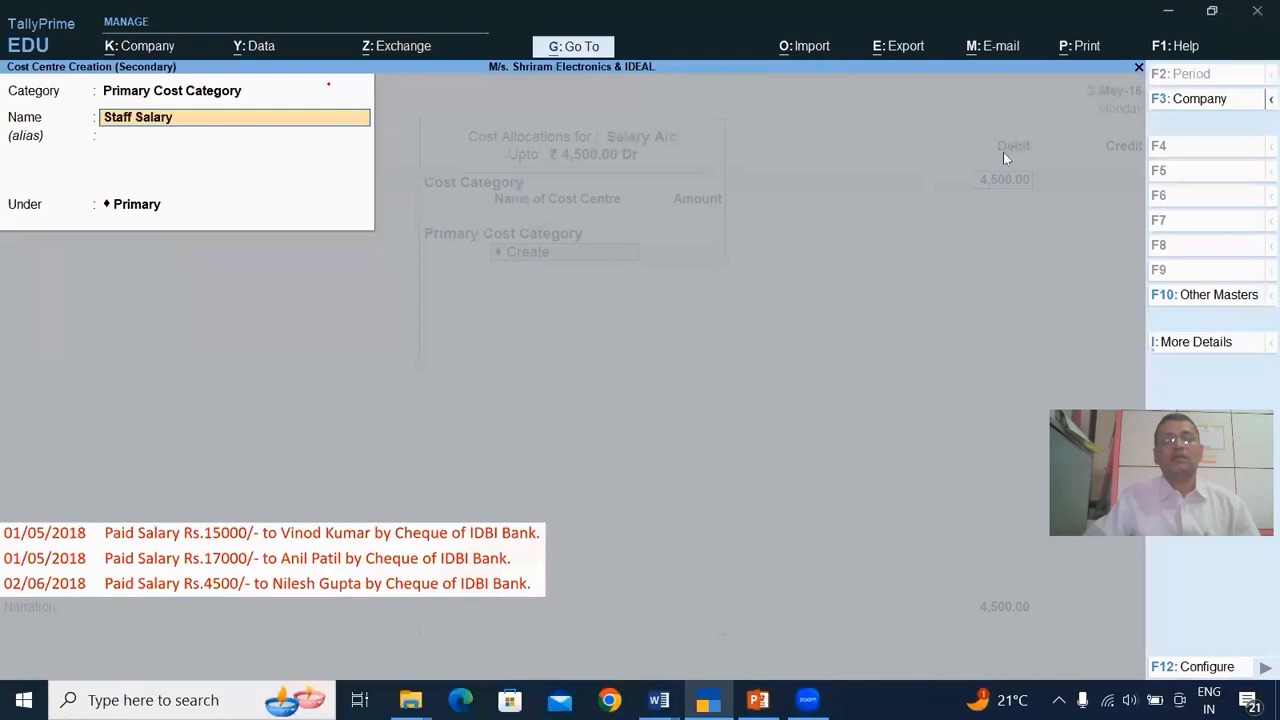
{"action": "key", "text": "Return"}
{"action": "key", "text": "Return"}
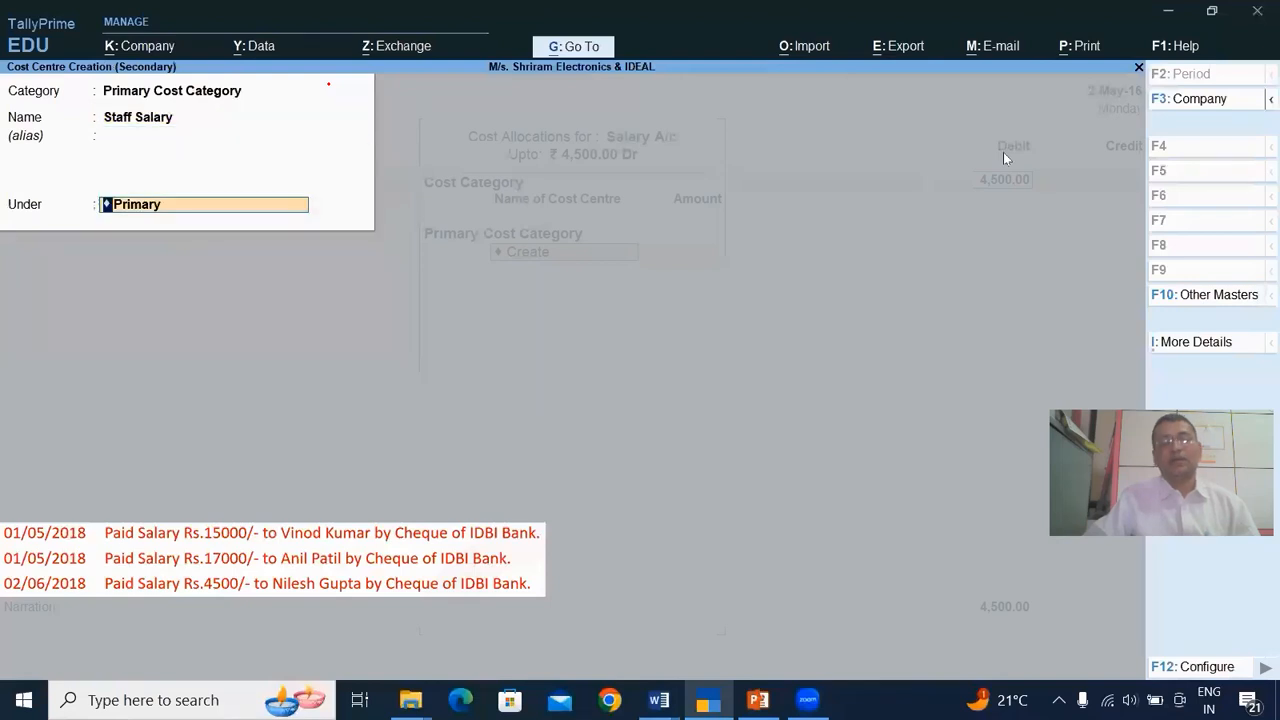
{"action": "key", "text": "Return"}
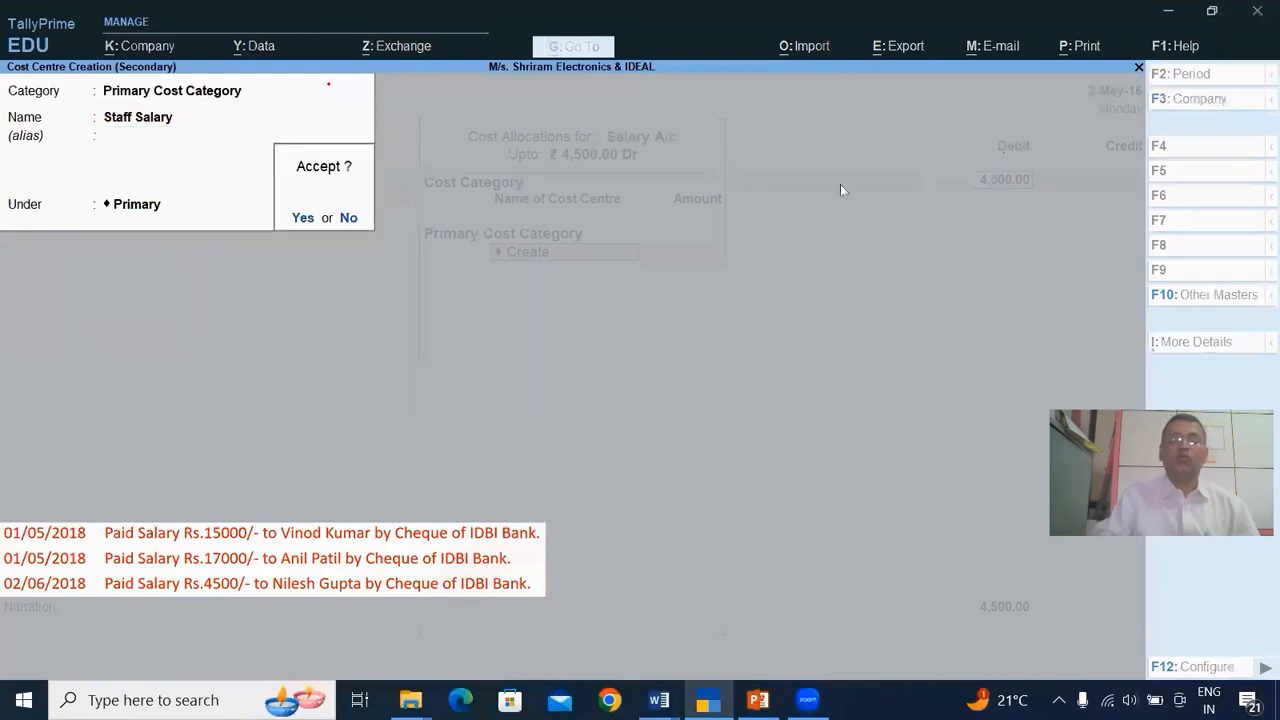
{"action": "left_click", "coordinate": [299, 217]}
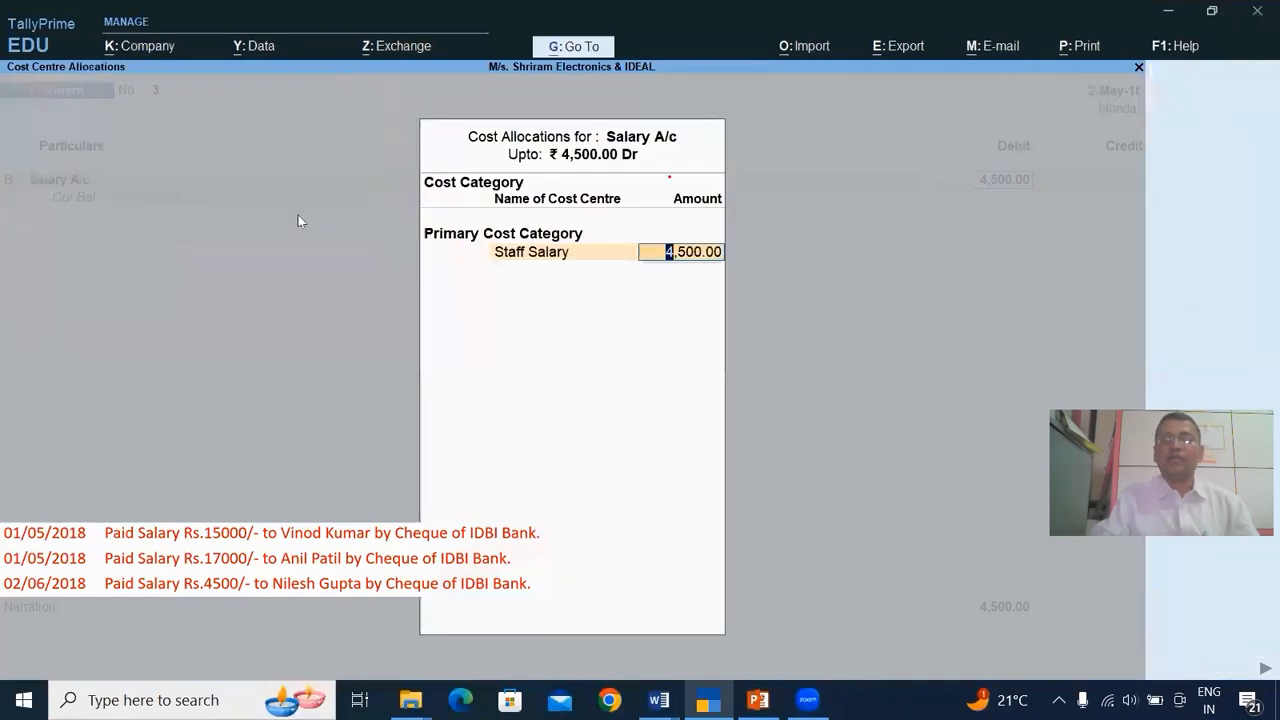
{"action": "key", "text": "Return"}
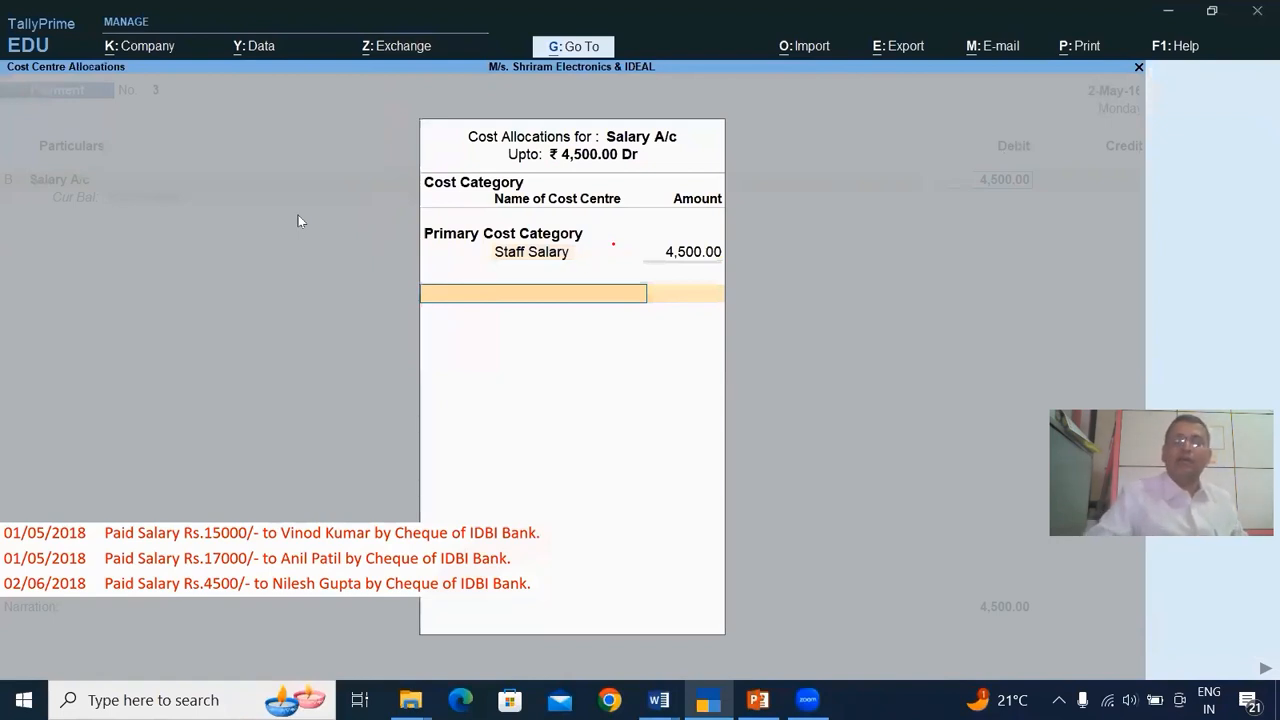
{"action": "key", "text": "Return"}
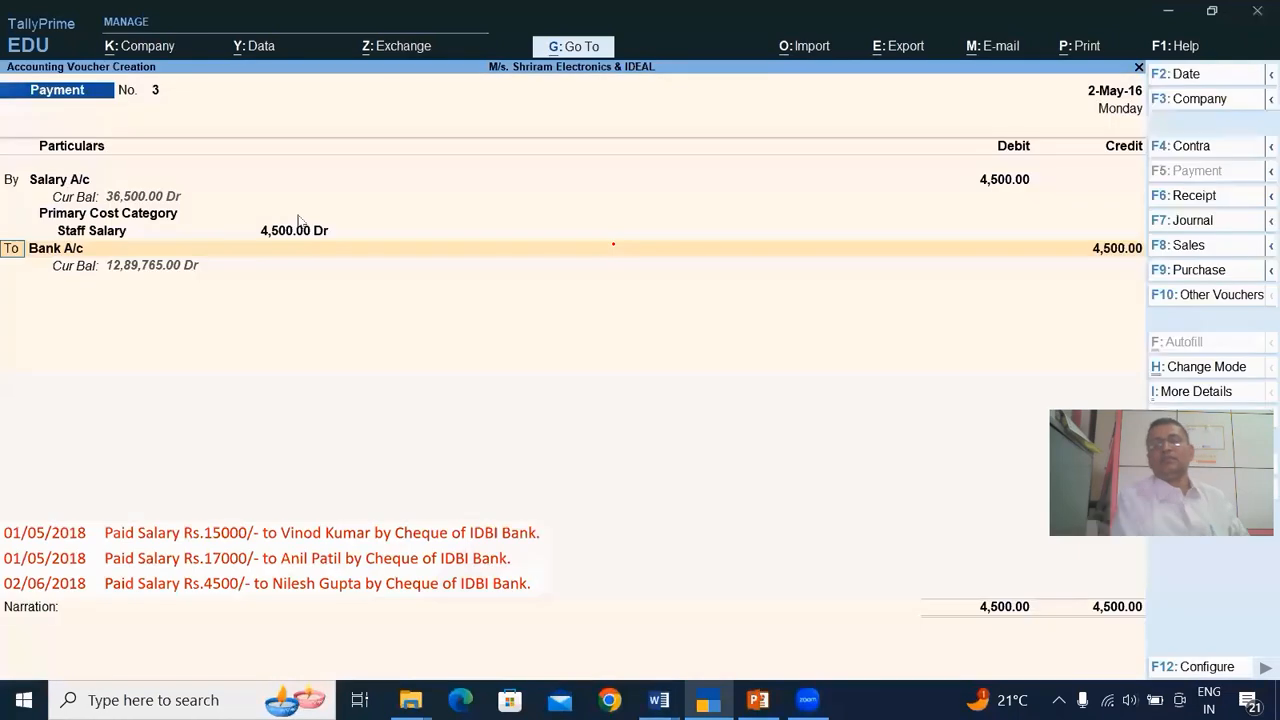
Step: Keep Bank A/c credited with 4,500.00, enter the employee's name as the narration, and save the third payment voucher
{"action": "key", "text": "Return"}
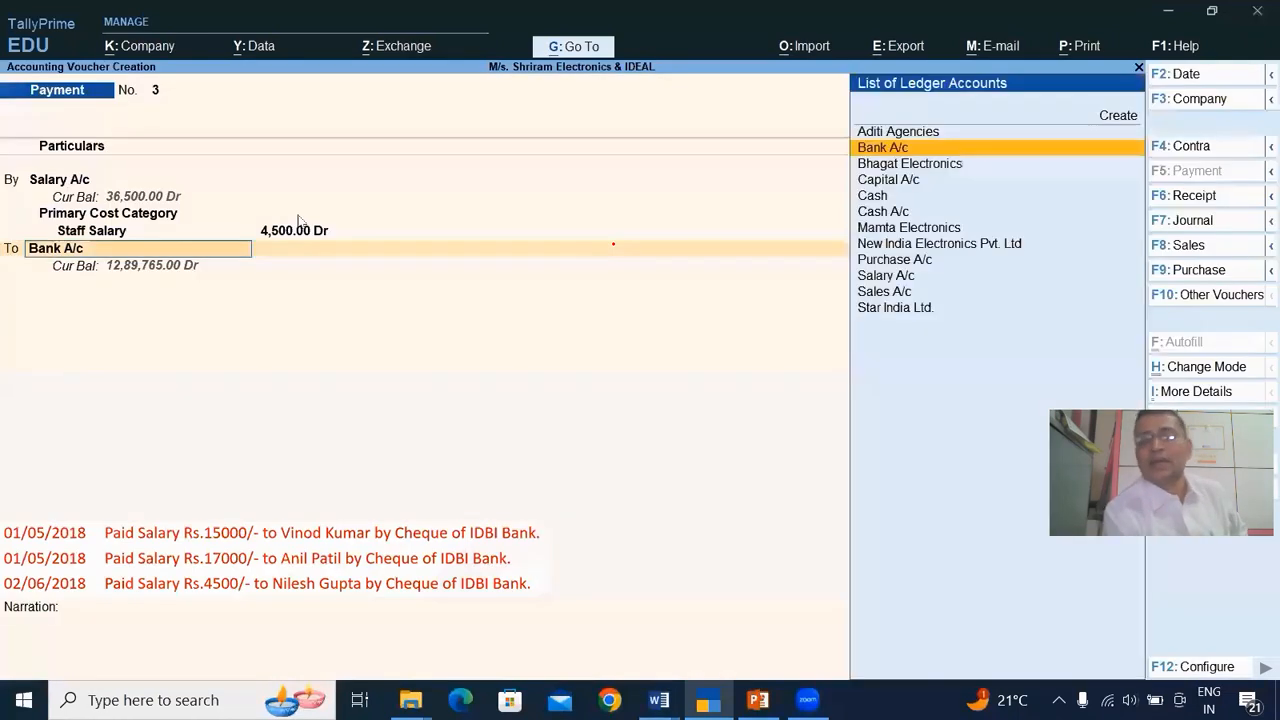
{"action": "key", "text": "Return"}
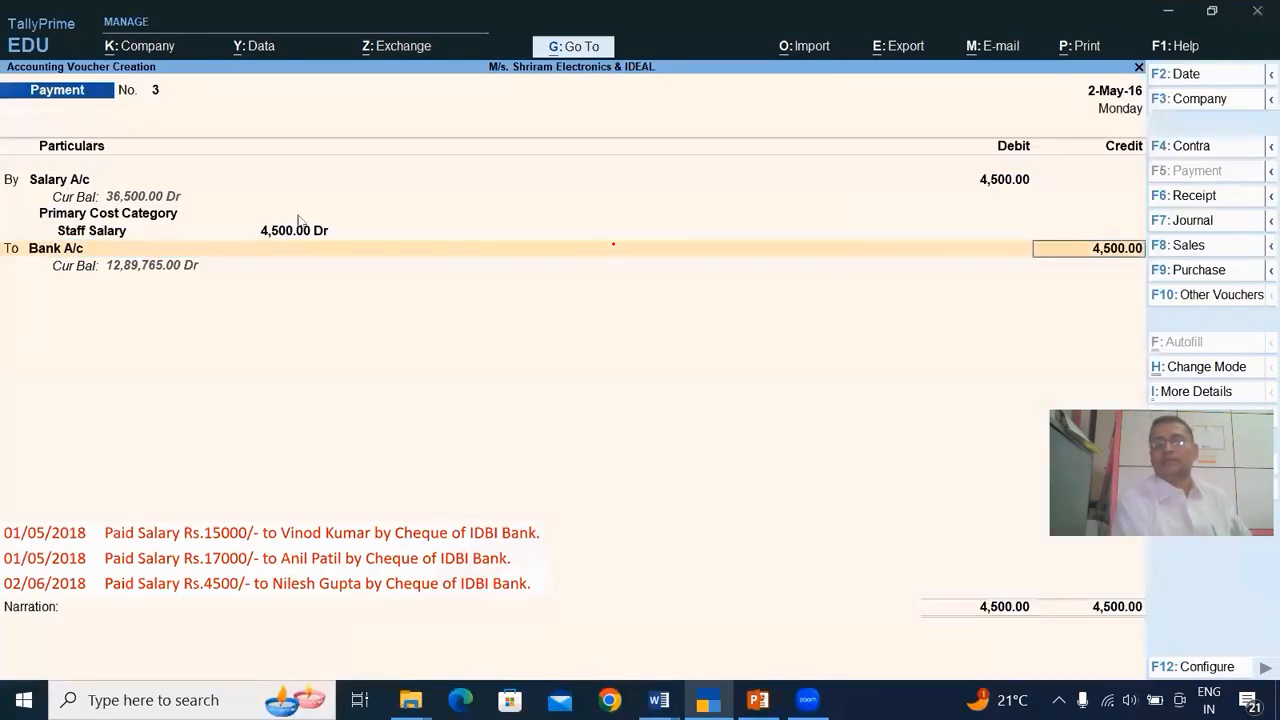
{"action": "key", "text": "Return"}
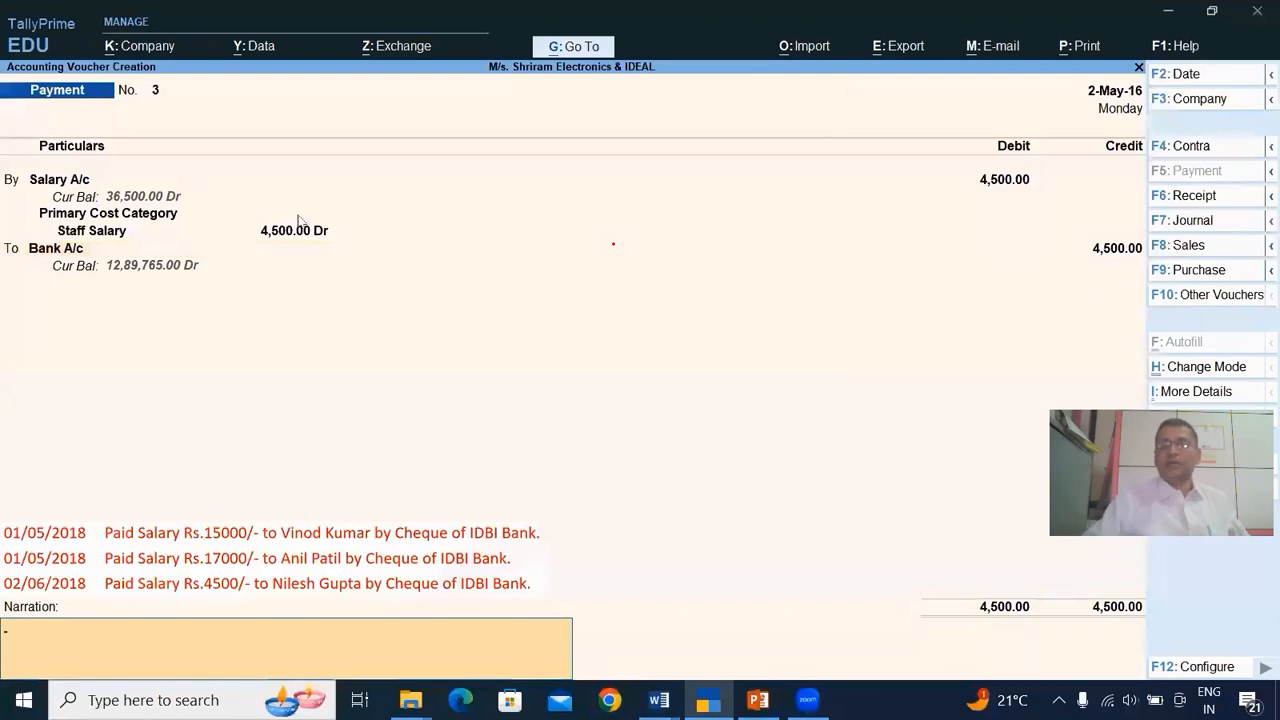
{"action": "type", "text": "Nilesh Gupta"}
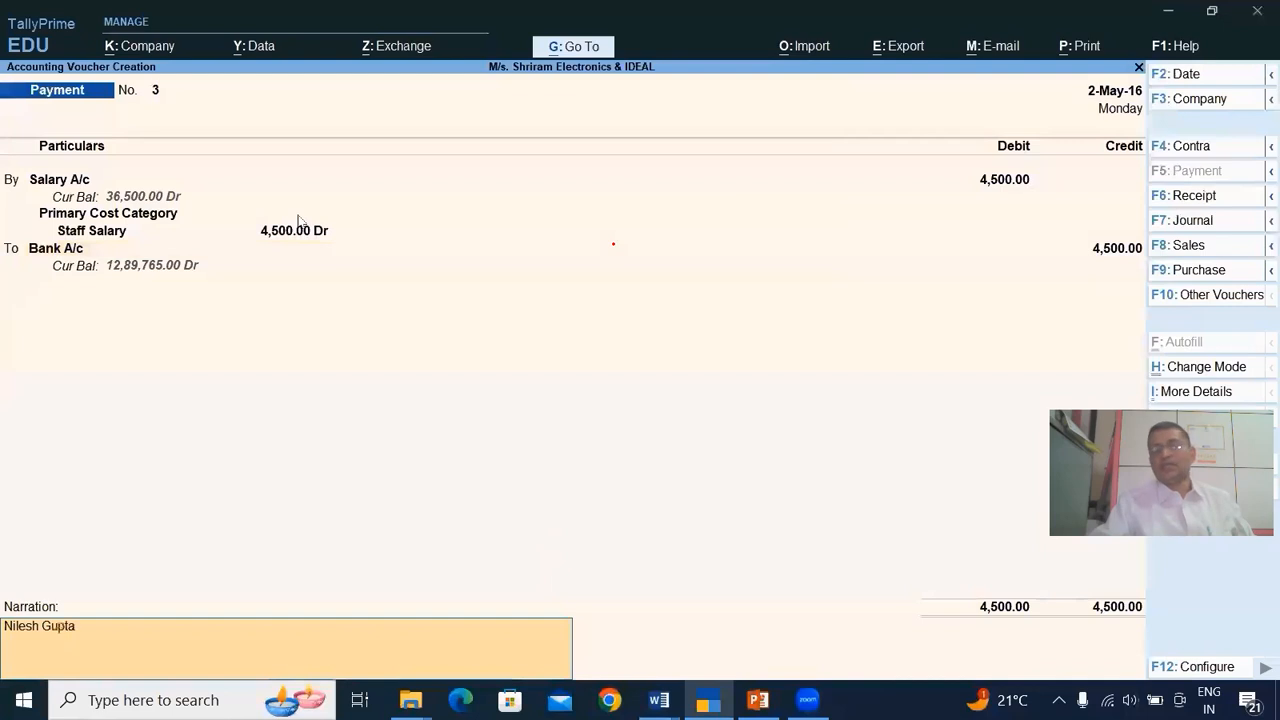
{"action": "key", "text": "Return"}
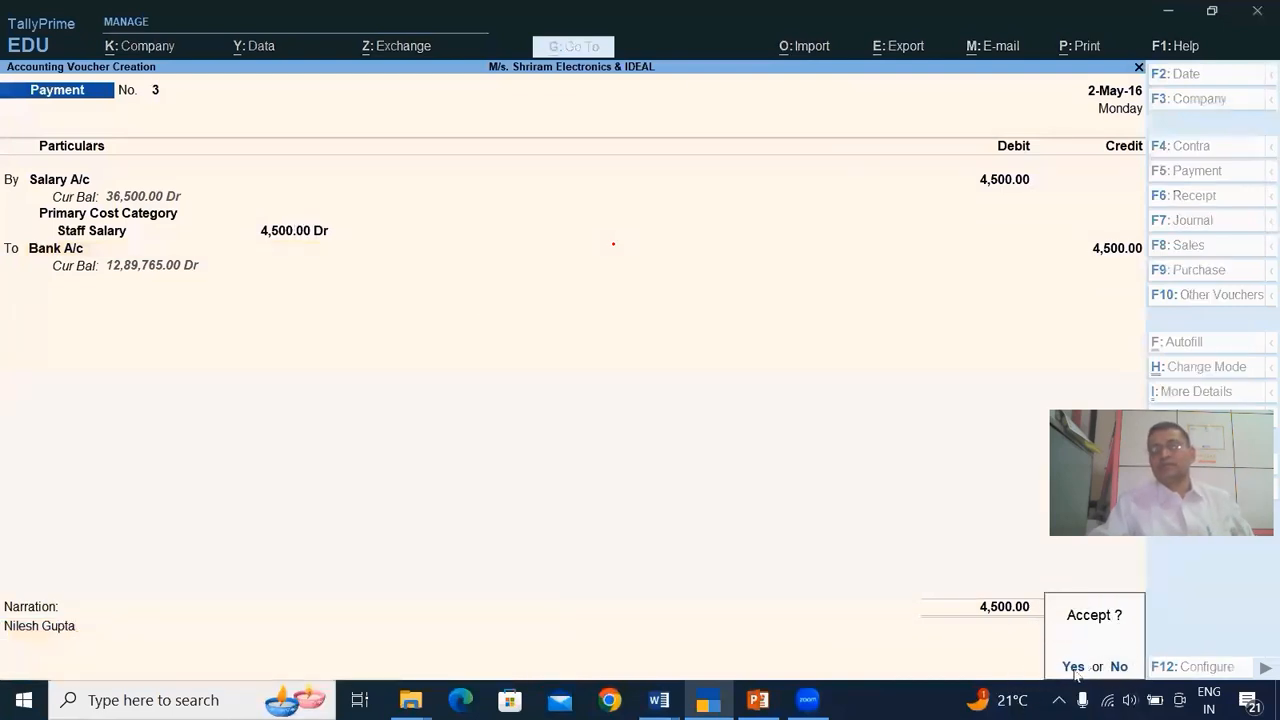
{"action": "left_click", "coordinate": [1073, 667]}
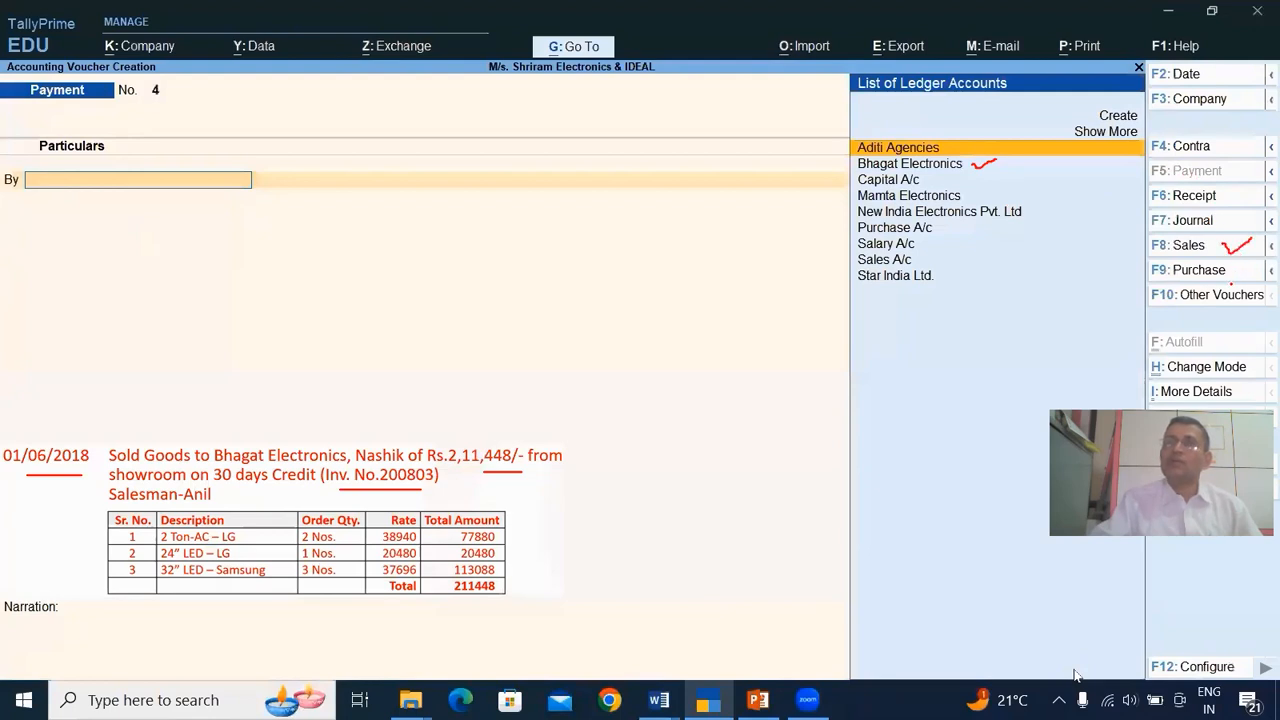
Step: Set the new voucher's date to 2-Jun-16
{"action": "key", "text": "e"}
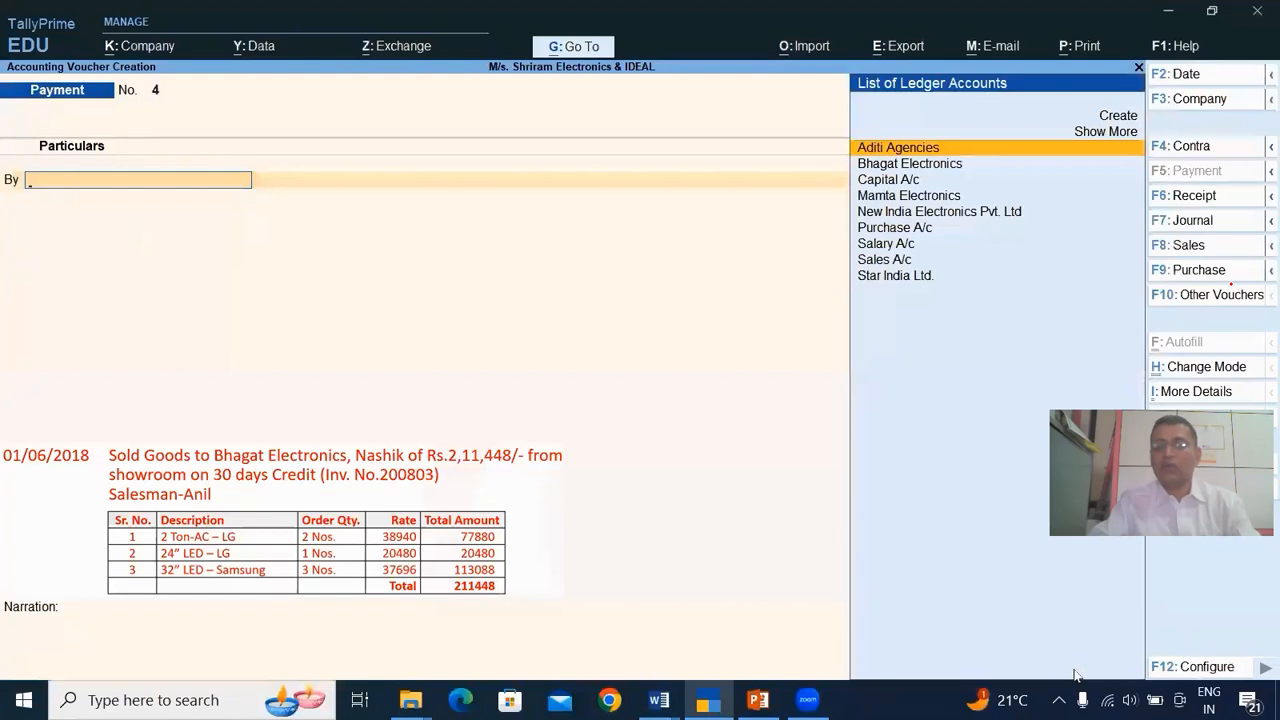
{"action": "left_click_drag", "start_coordinate": [1222, 243], "coordinate": [1243, 237]}
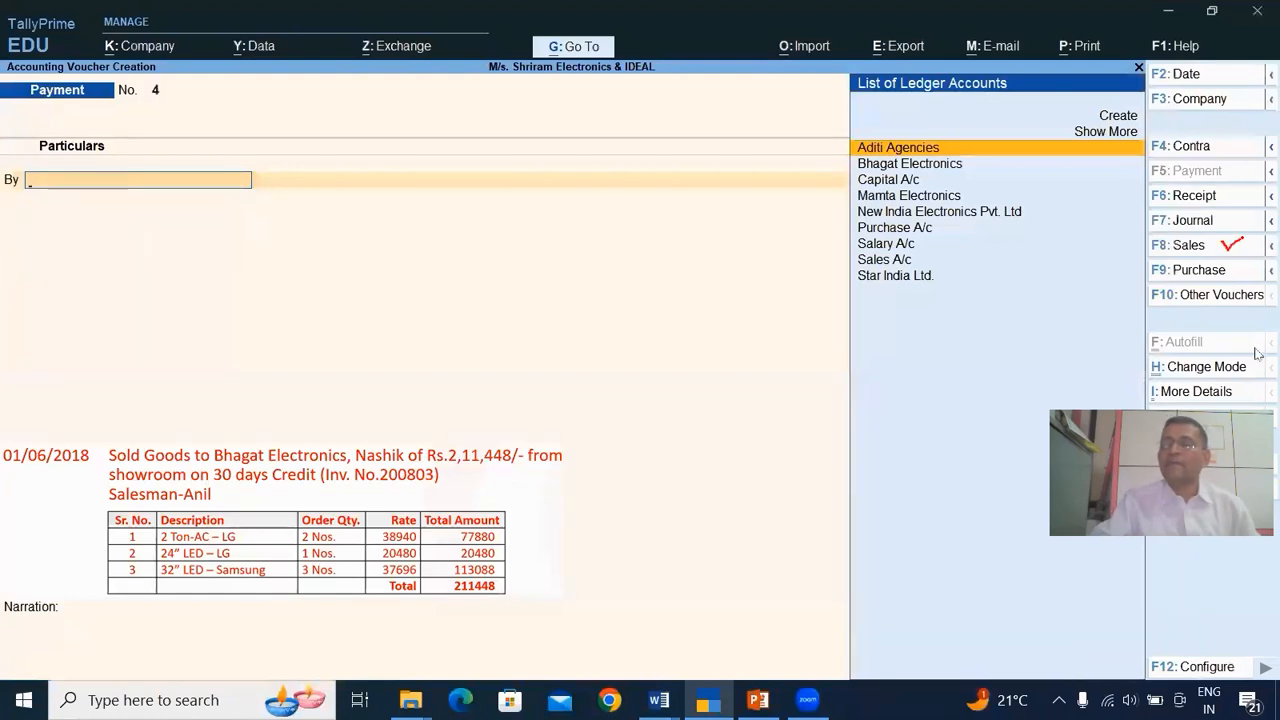
{"action": "left_click", "coordinate": [1184, 76]}
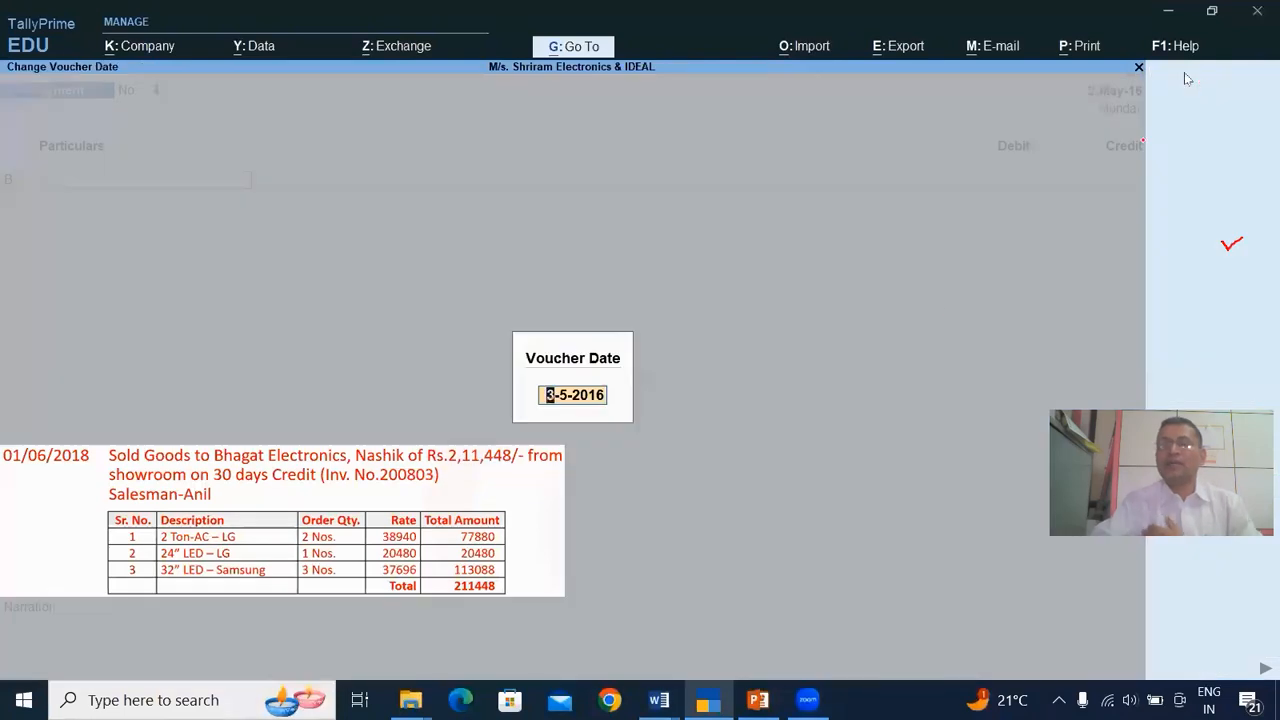
{"action": "key", "text": "e"}
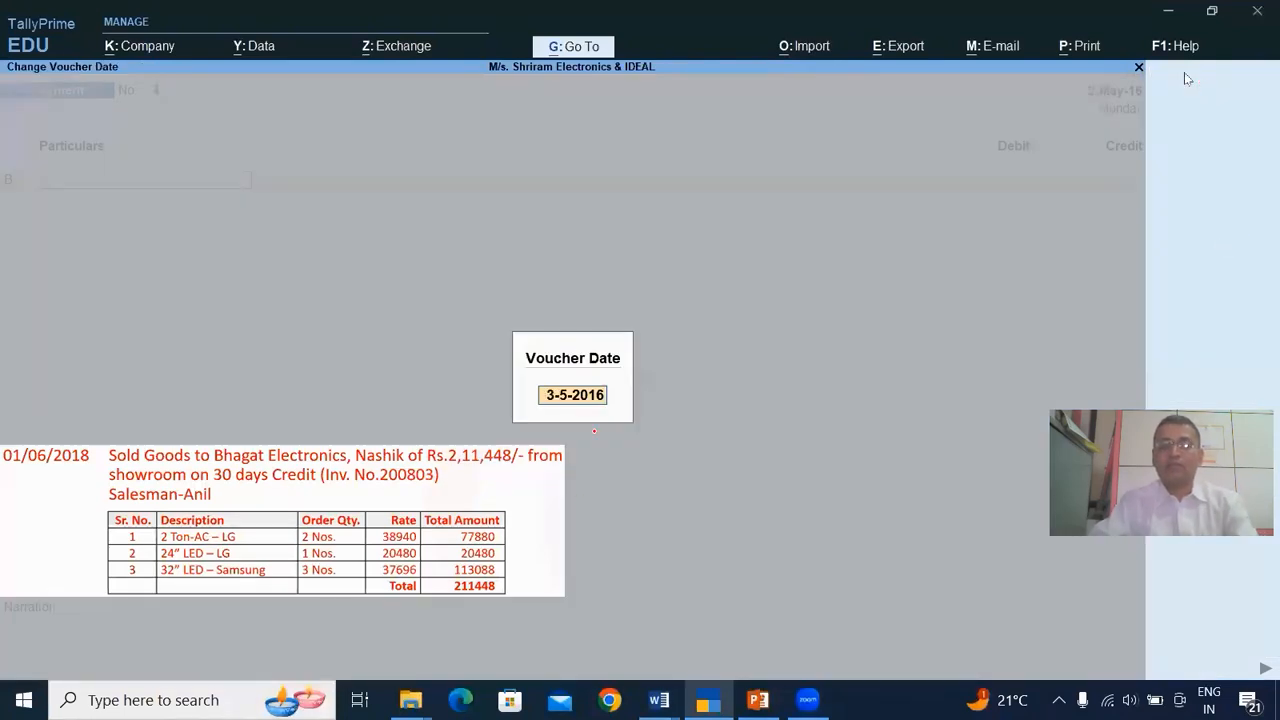
{"action": "mouse_move", "coordinate": [614, 391]}
{"action": "left_mouse_down"}
{"action": "mouse_move", "coordinate": [626, 408]}
{"action": "mouse_move", "coordinate": [660, 384]}
{"action": "left_mouse_up"}
{"action": "type", "text": "2/6"}
{"action": "key", "text": "Return"}
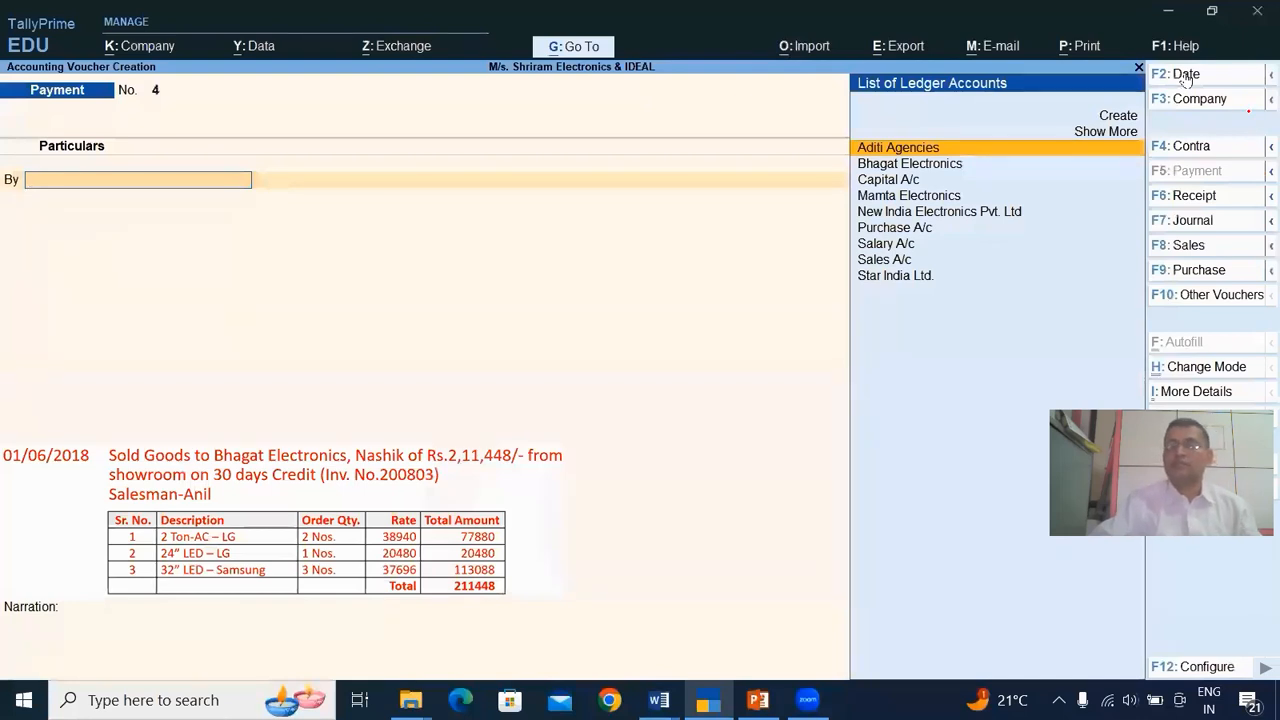
Step: Set the voucher date to 1/6 and switch the entry to a Sales voucher
{"action": "left_click", "coordinate": [1186, 76]}
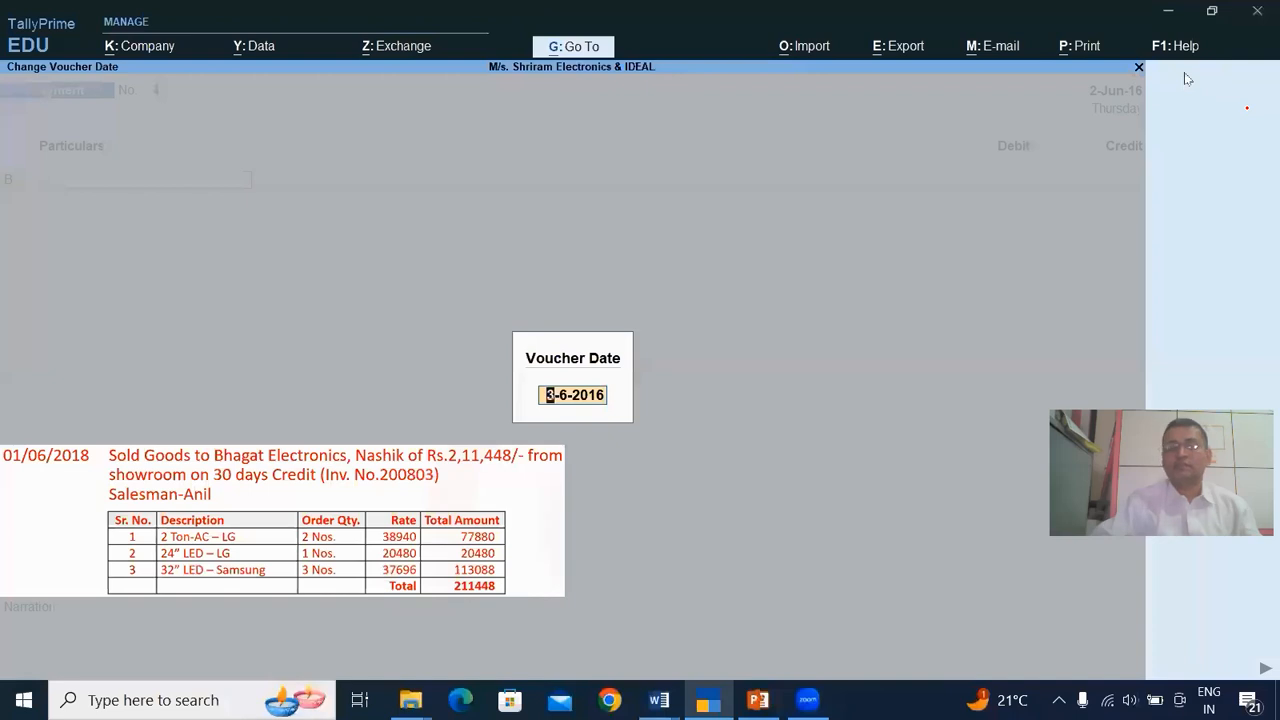
{"action": "type", "text": "2/6"}
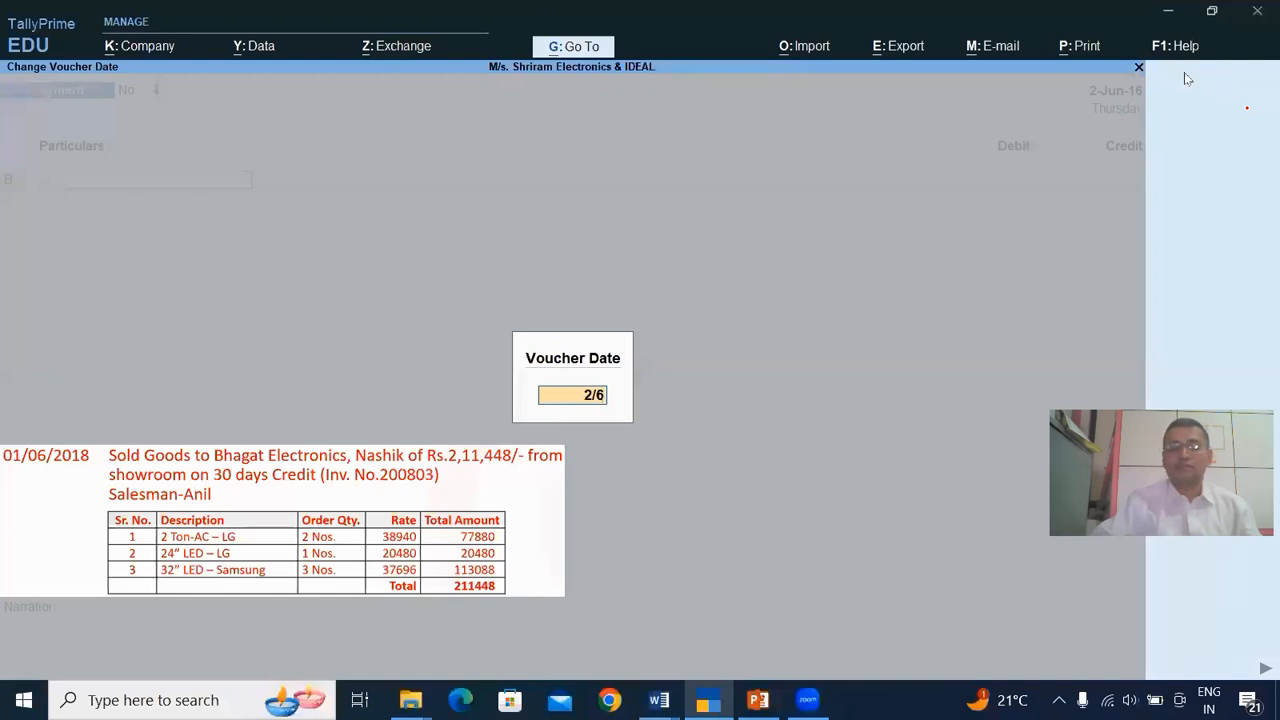
{"action": "key", "text": "BackSpace"}
{"action": "key", "text": "BackSpace"}
{"action": "key", "text": "BackSpace"}
{"action": "type", "text": "1/6"}
{"action": "key", "text": "Return"}
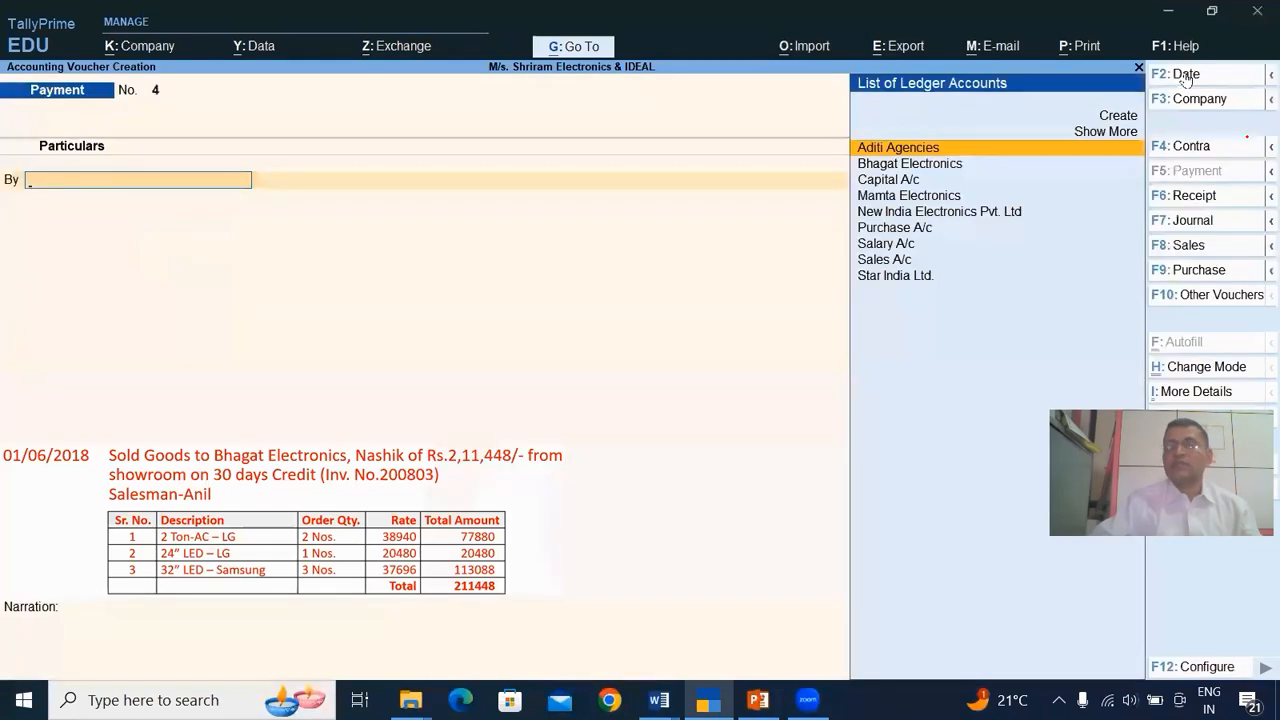
{"action": "left_click", "coordinate": [1222, 252]}
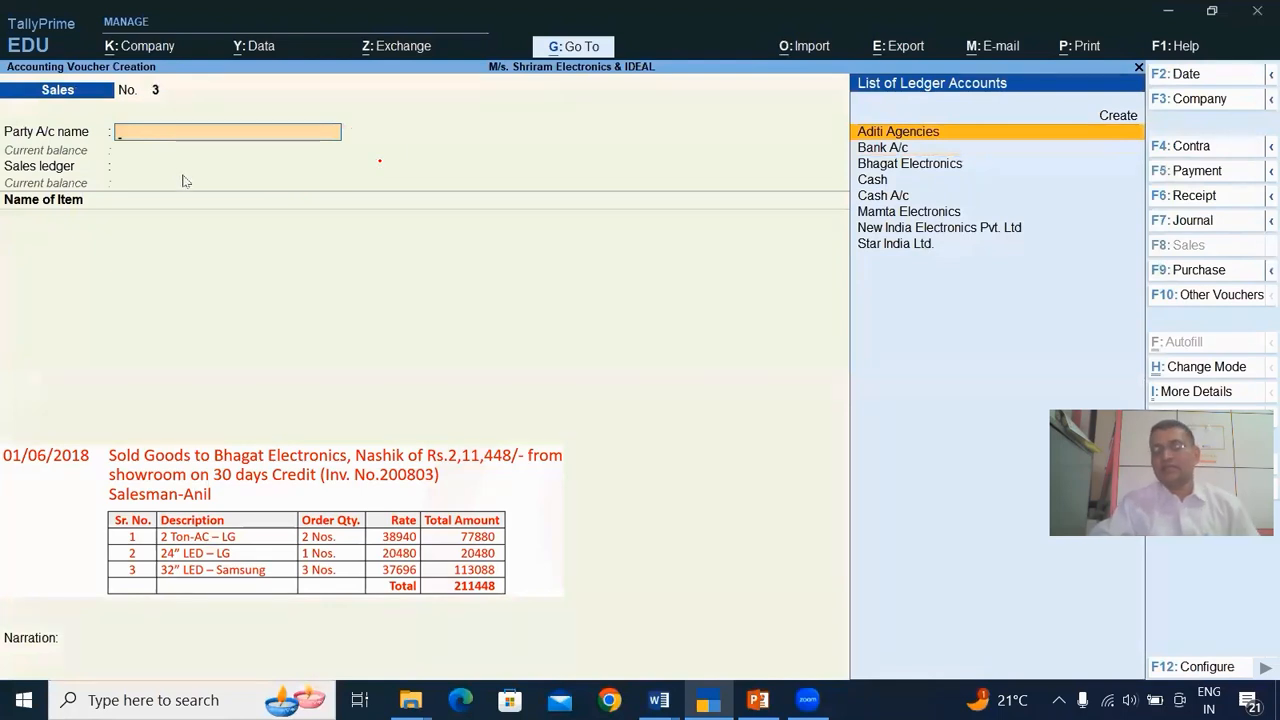
Step: Choose Bhagat Electronics as the party account and Sales A/c as the sales ledger
{"action": "left_click", "coordinate": [920, 170]}
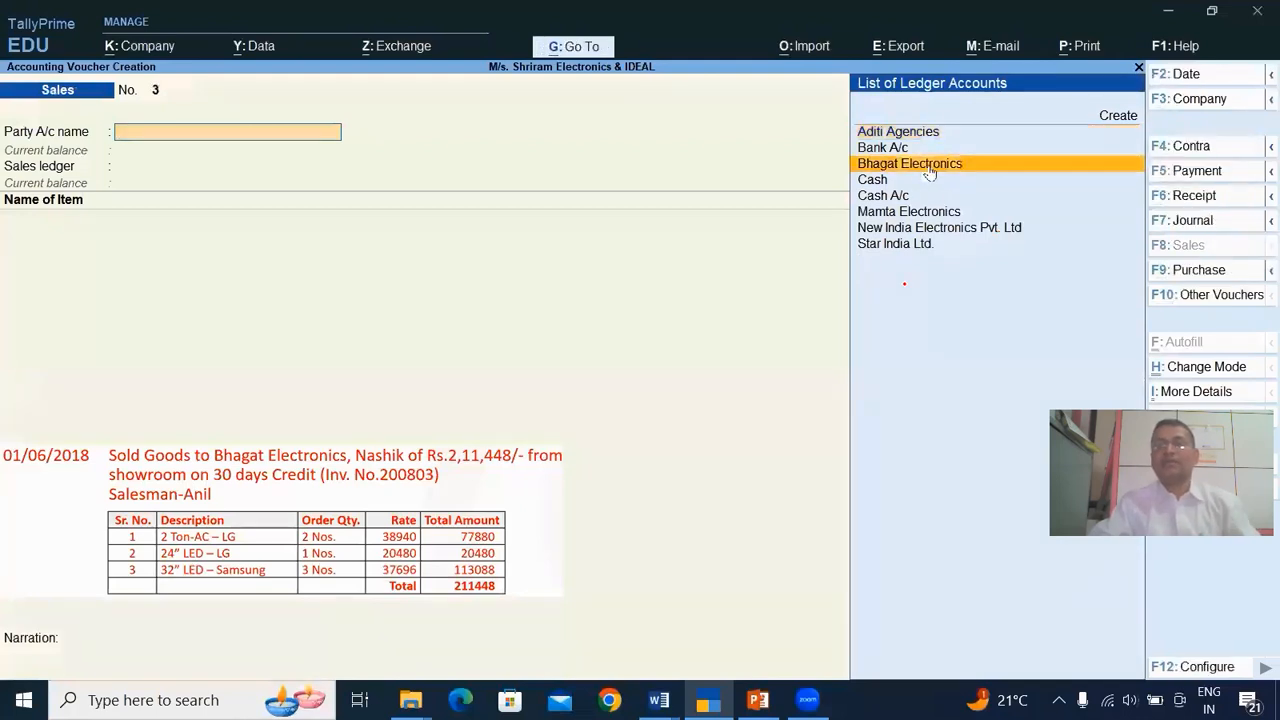
{"action": "left_click", "coordinate": [930, 172]}
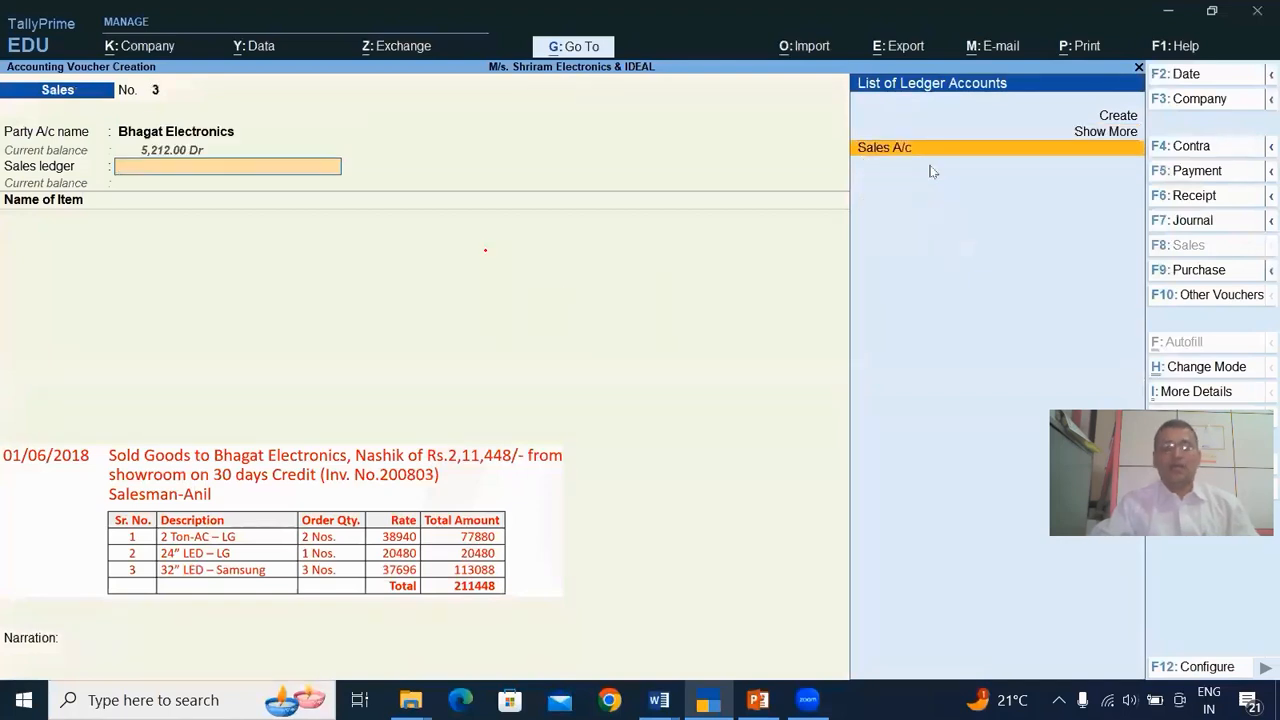
{"action": "left_click", "coordinate": [935, 150]}
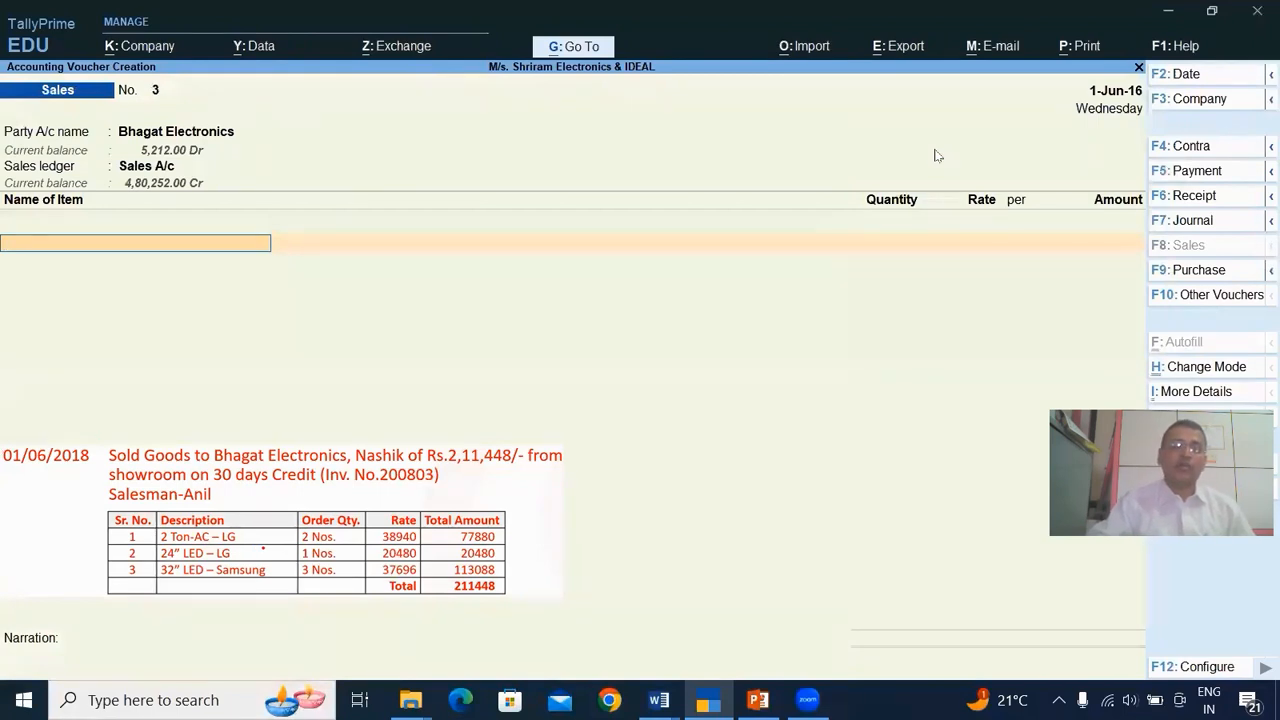
Step: Add the item 2 Ton AC - LG with a quantity of 2 Nos at a rate of 38,940.00
{"action": "type", "text": "2"}
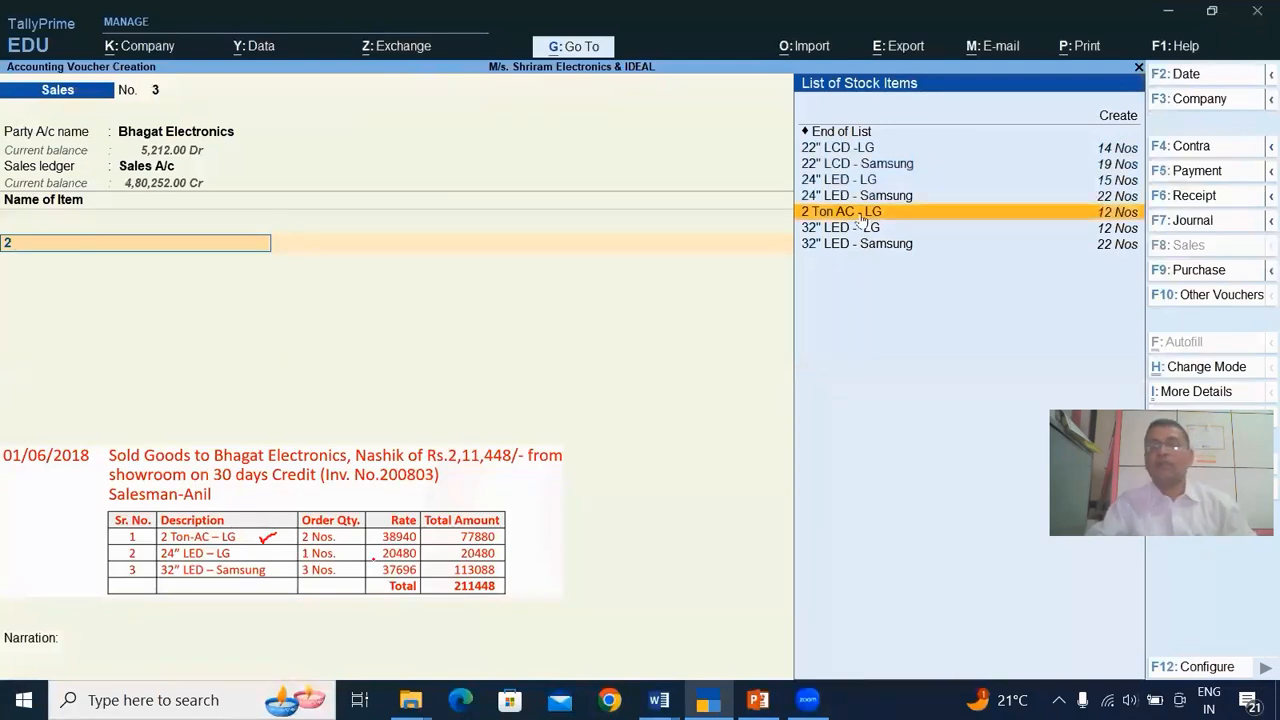
{"action": "left_click", "coordinate": [862, 217]}
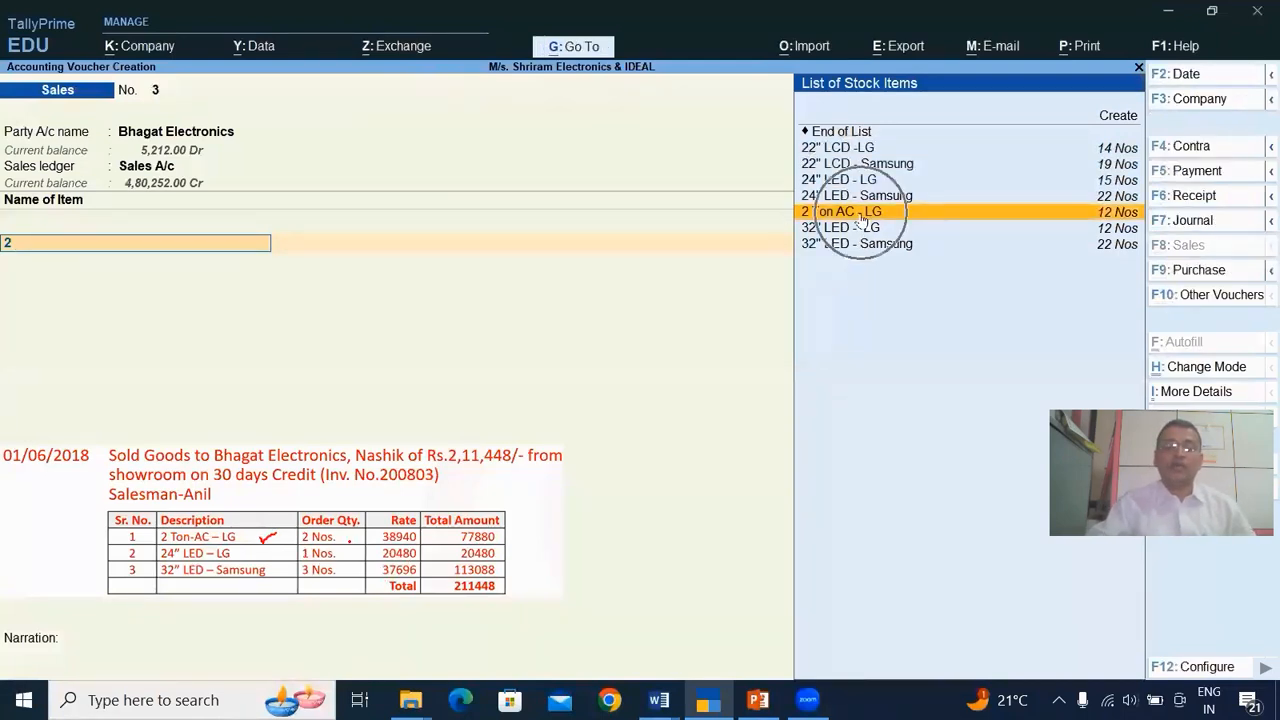
{"action": "type", "text": "2"}
{"action": "key", "text": "Return"}
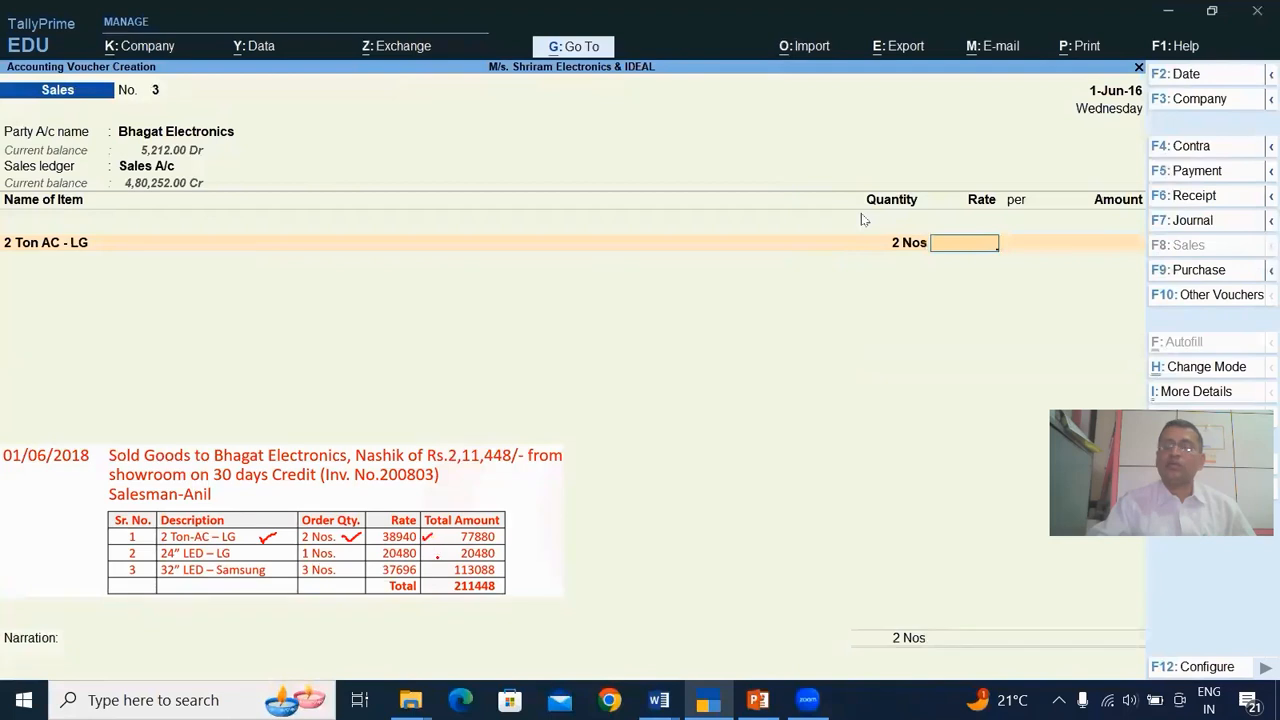
{"action": "type", "text": "38940"}
{"action": "key", "text": "Return"}
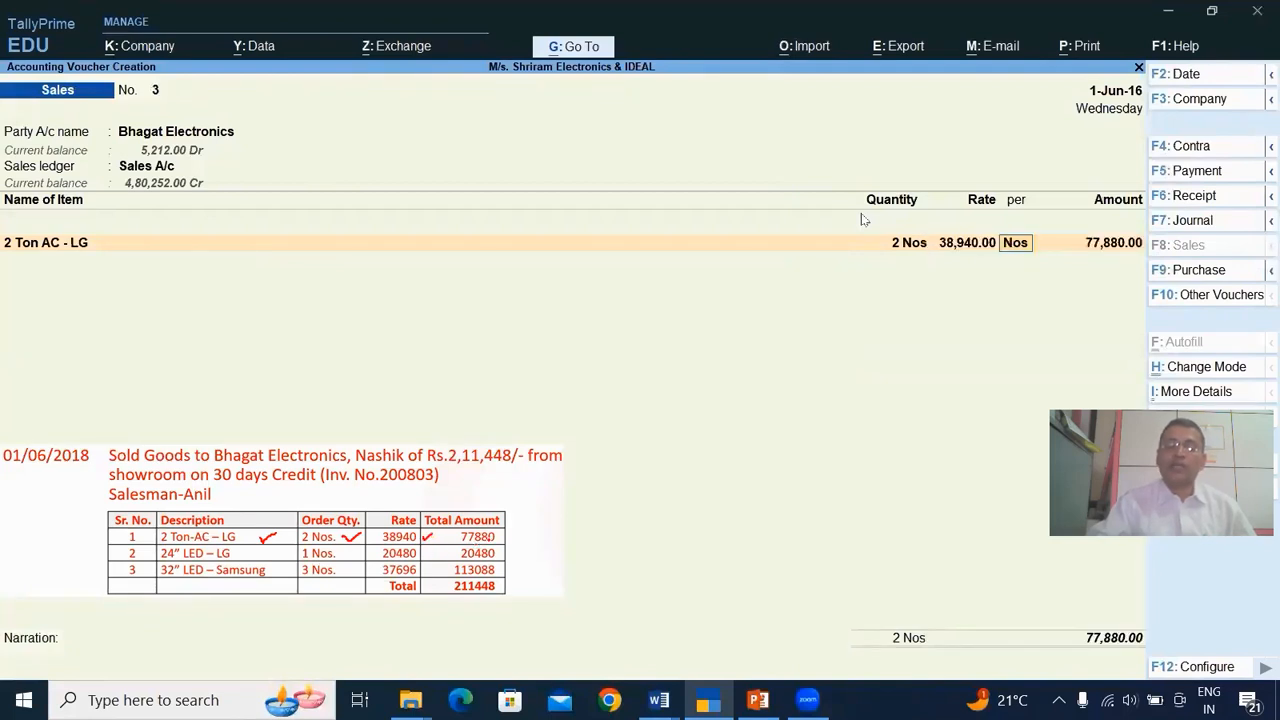
{"action": "key", "text": "Return"}
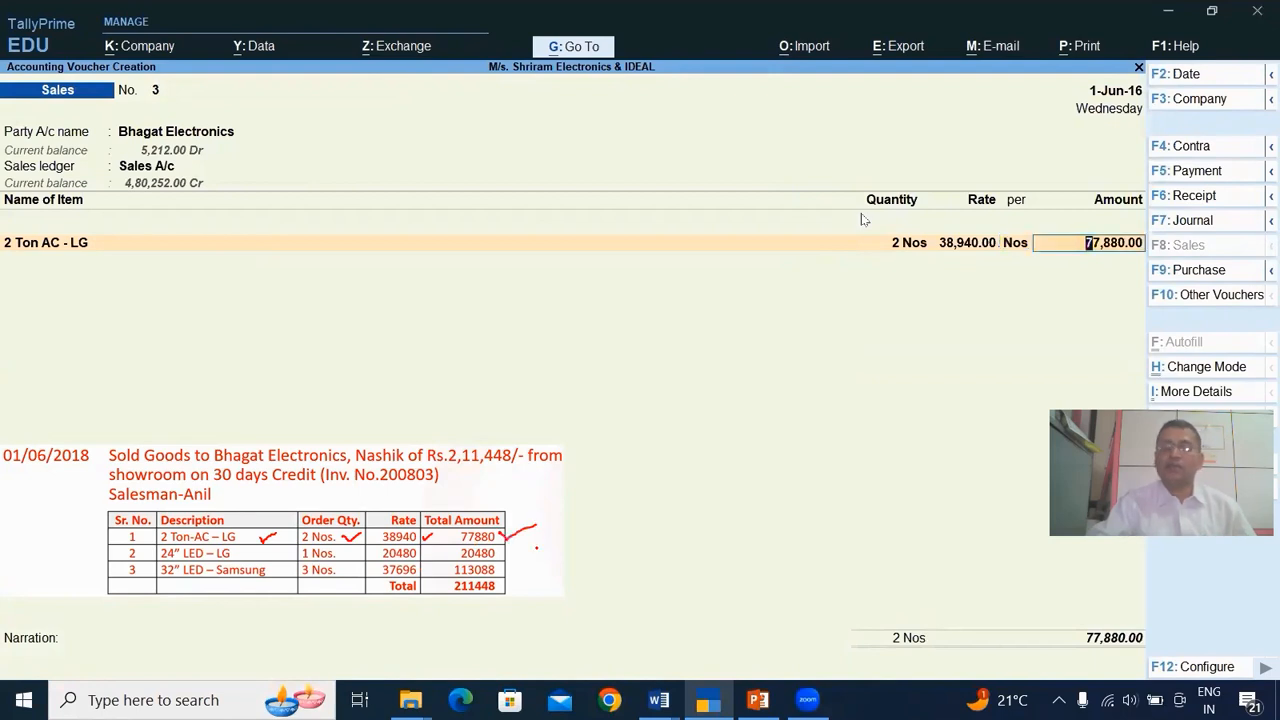
{"action": "key", "text": "Return"}
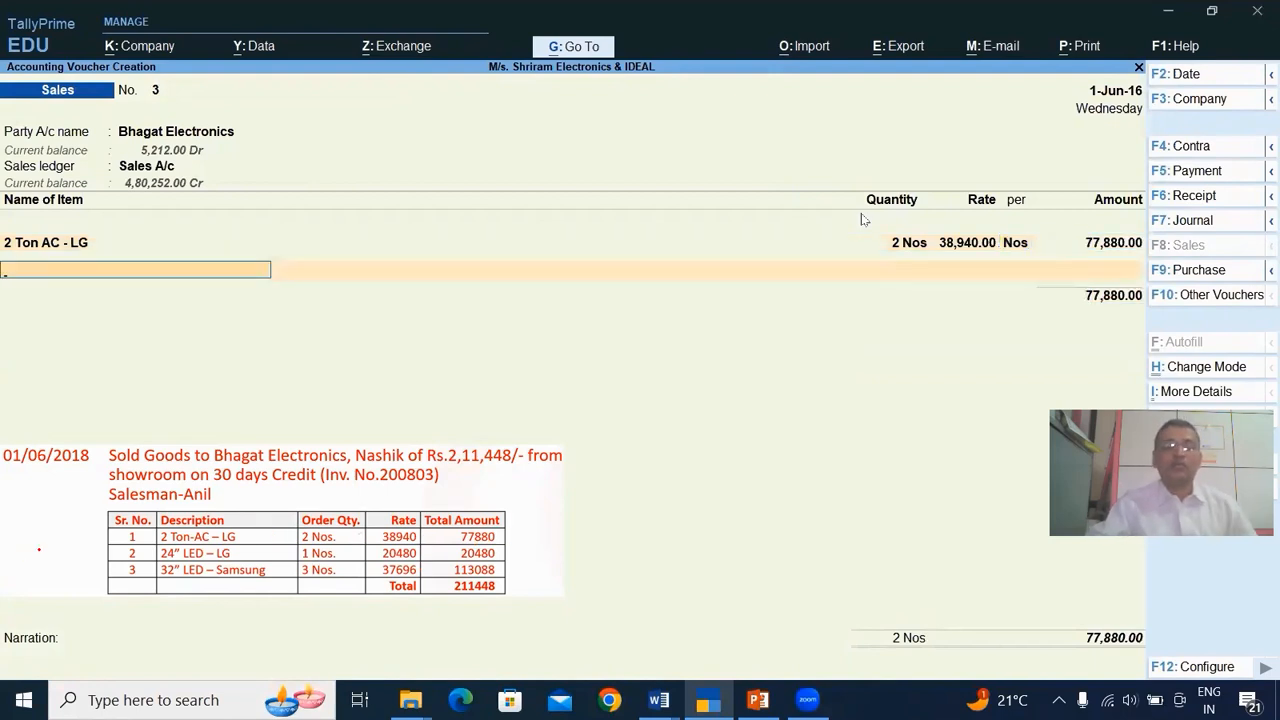
Step: Add the item 24" LED - LG with a quantity of 1 Nos at a rate of 20,480.00
{"action": "type", "text": "24"}
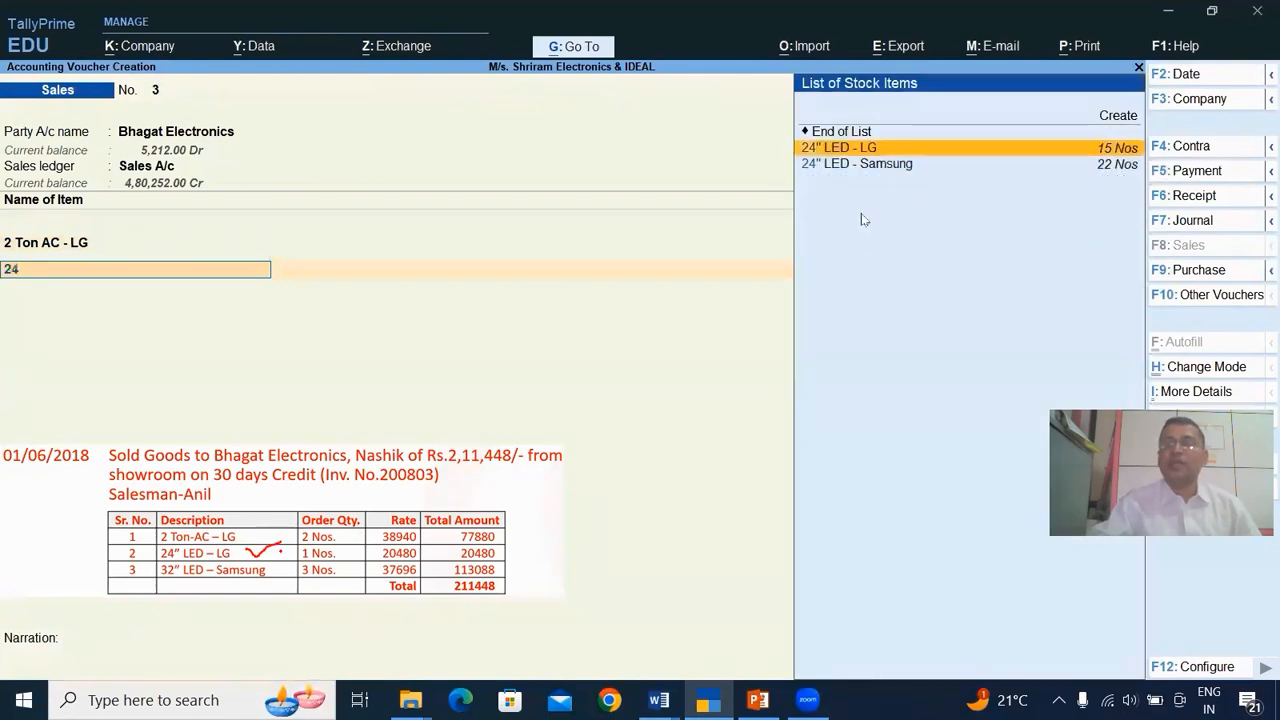
{"action": "key", "text": "Return"}
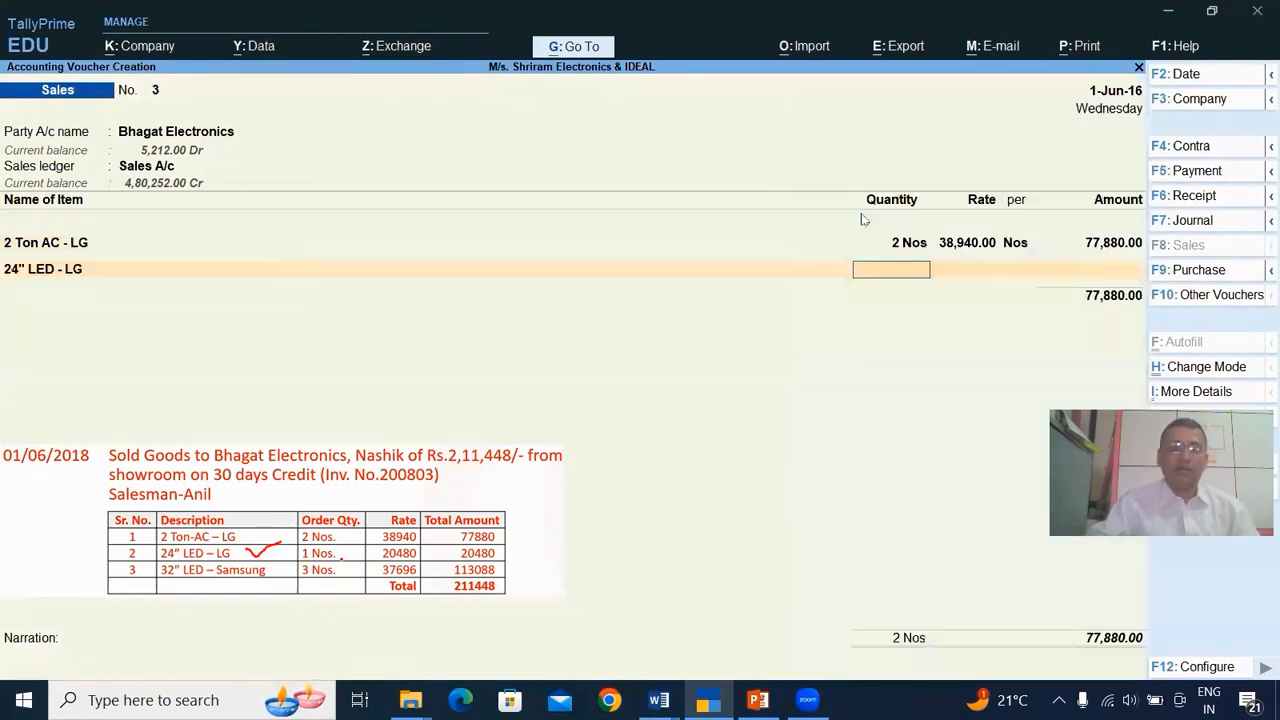
{"action": "type", "text": "1"}
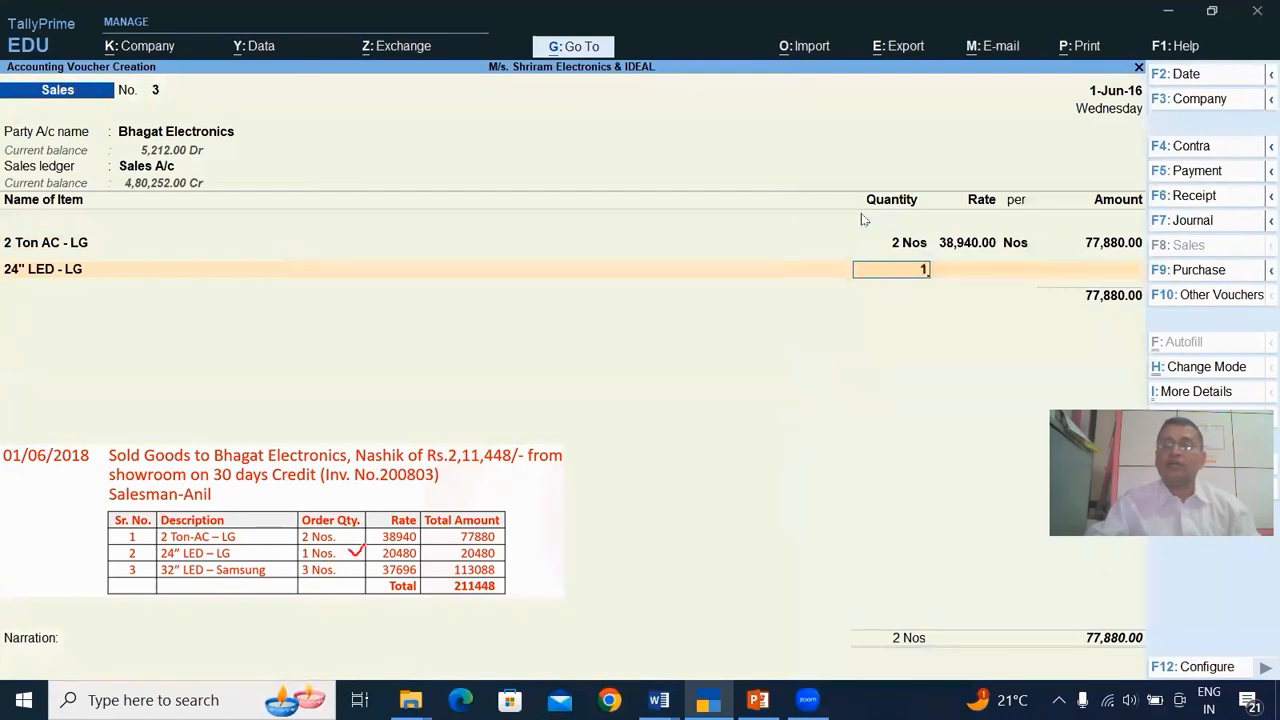
{"action": "key", "text": "Return"}
{"action": "type", "text": "2"}
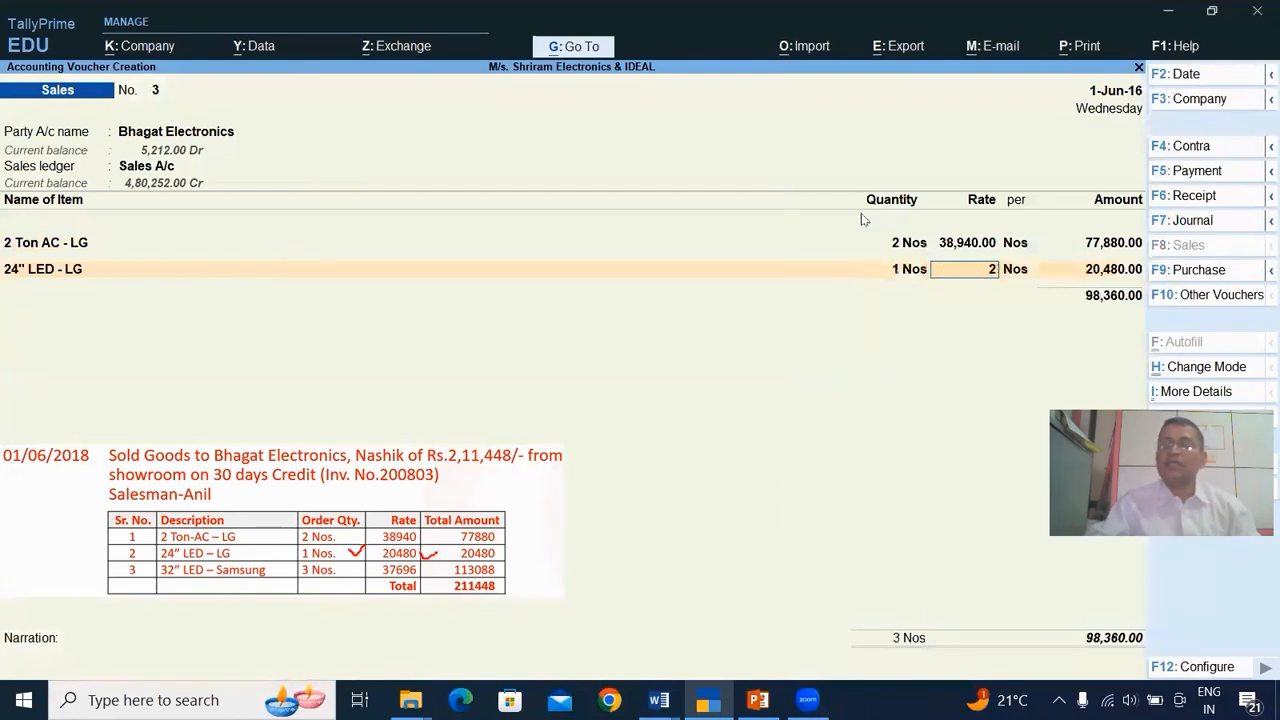
{"action": "type", "text": "0,480480"}
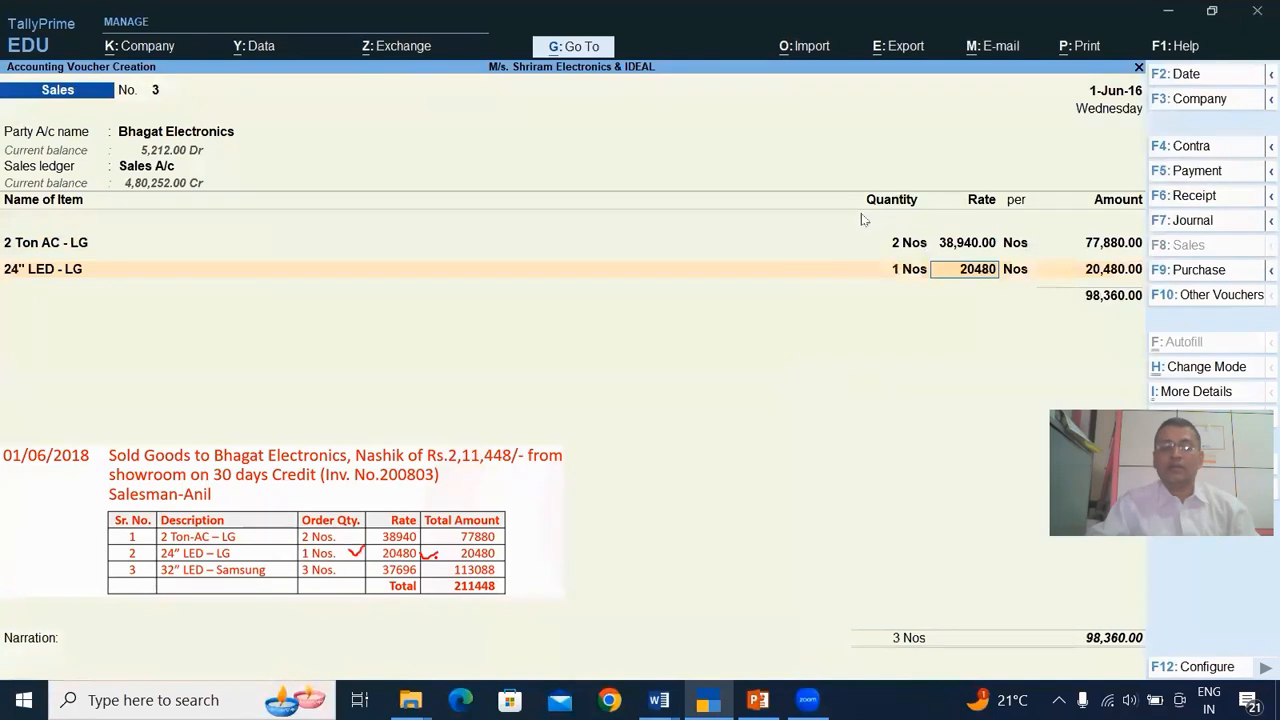
{"action": "key", "text": "Return"}
{"action": "key", "text": "Return"}
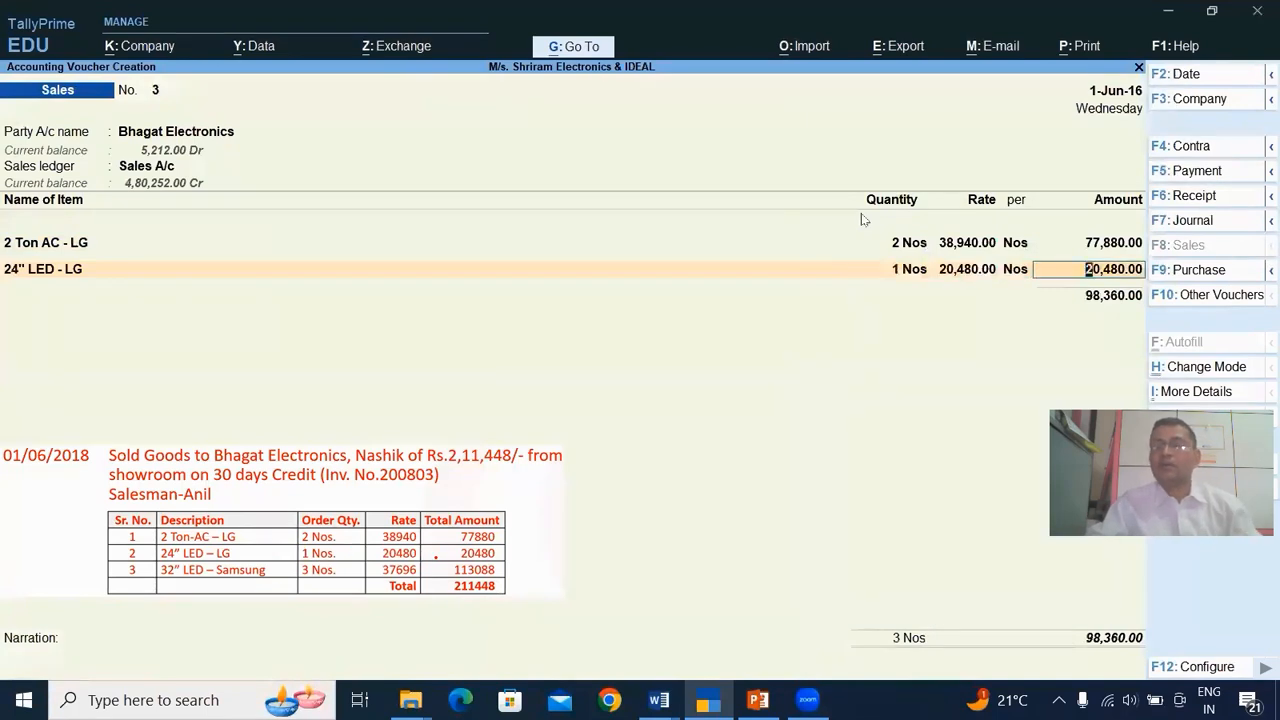
{"action": "key", "text": "Return"}
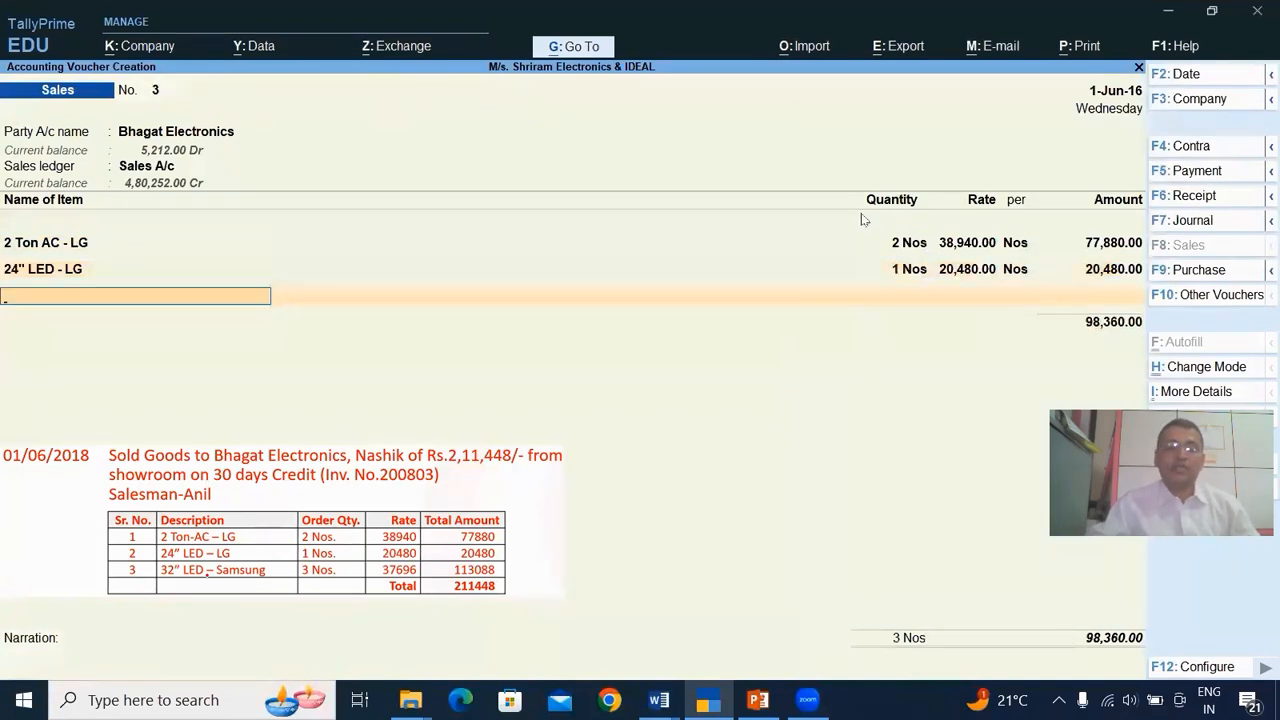
Step: Add the item 32" LED - Samsung with a quantity of 1 Nos at a rate of 37,696.00
{"action": "type", "text": "32"}
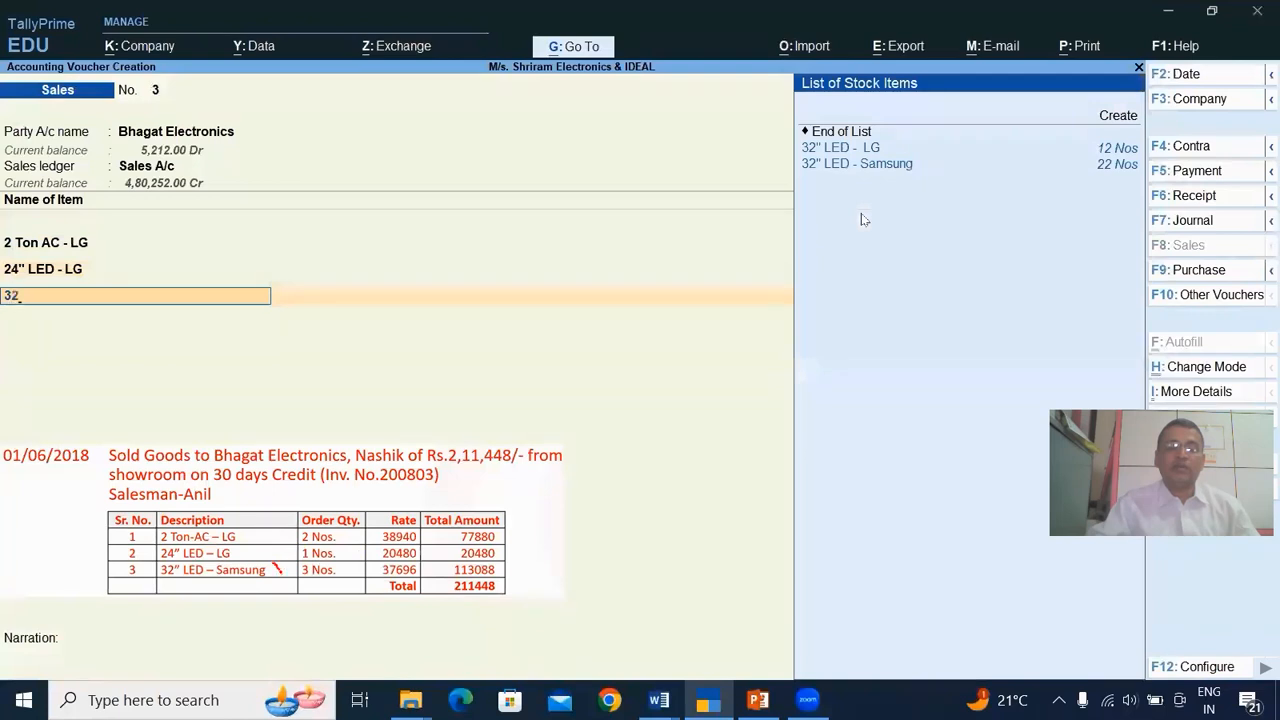
{"action": "left_click", "coordinate": [895, 166]}
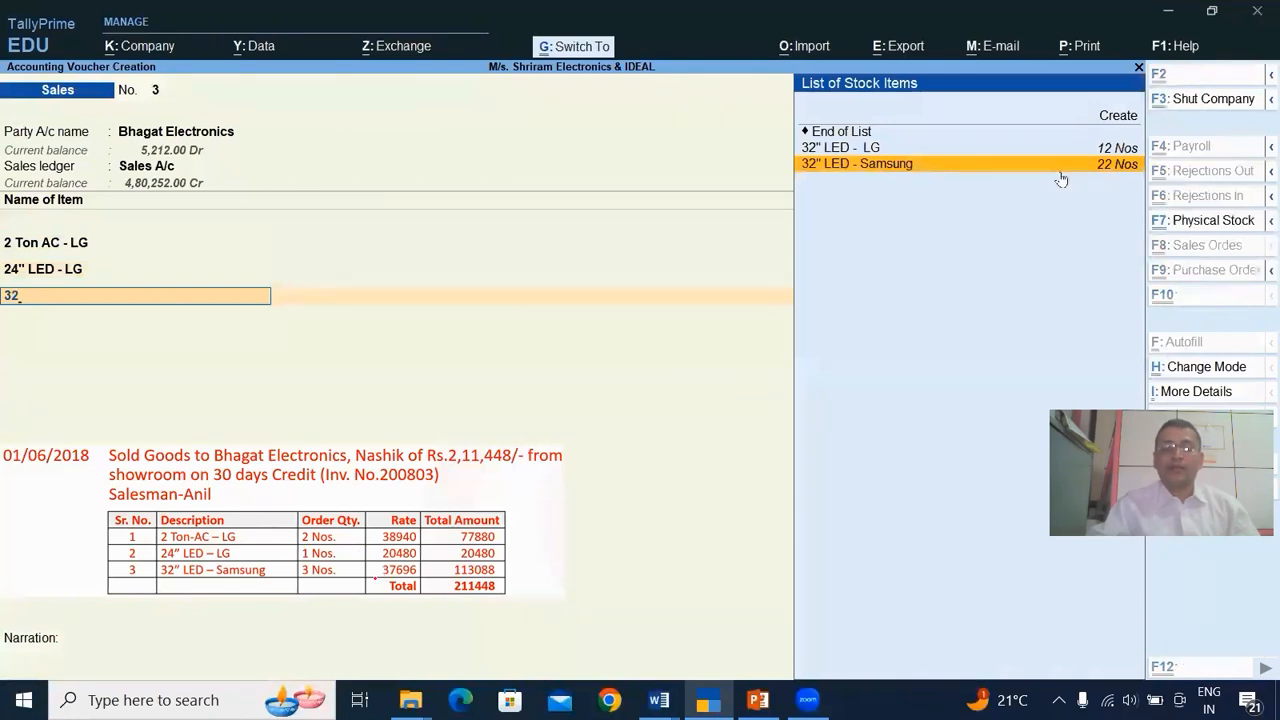
{"action": "key", "text": "Return"}
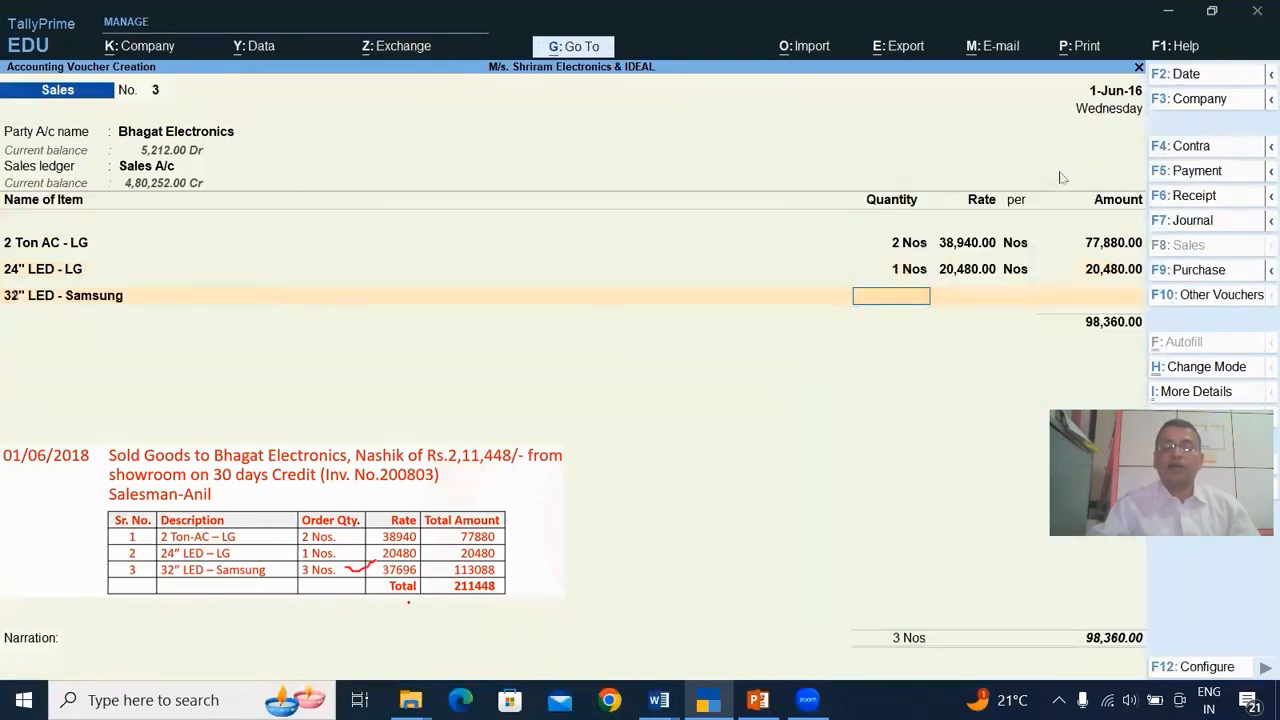
{"action": "type", "text": "1"}
{"action": "key", "text": "Return"}
{"action": "type", "text": "37"}
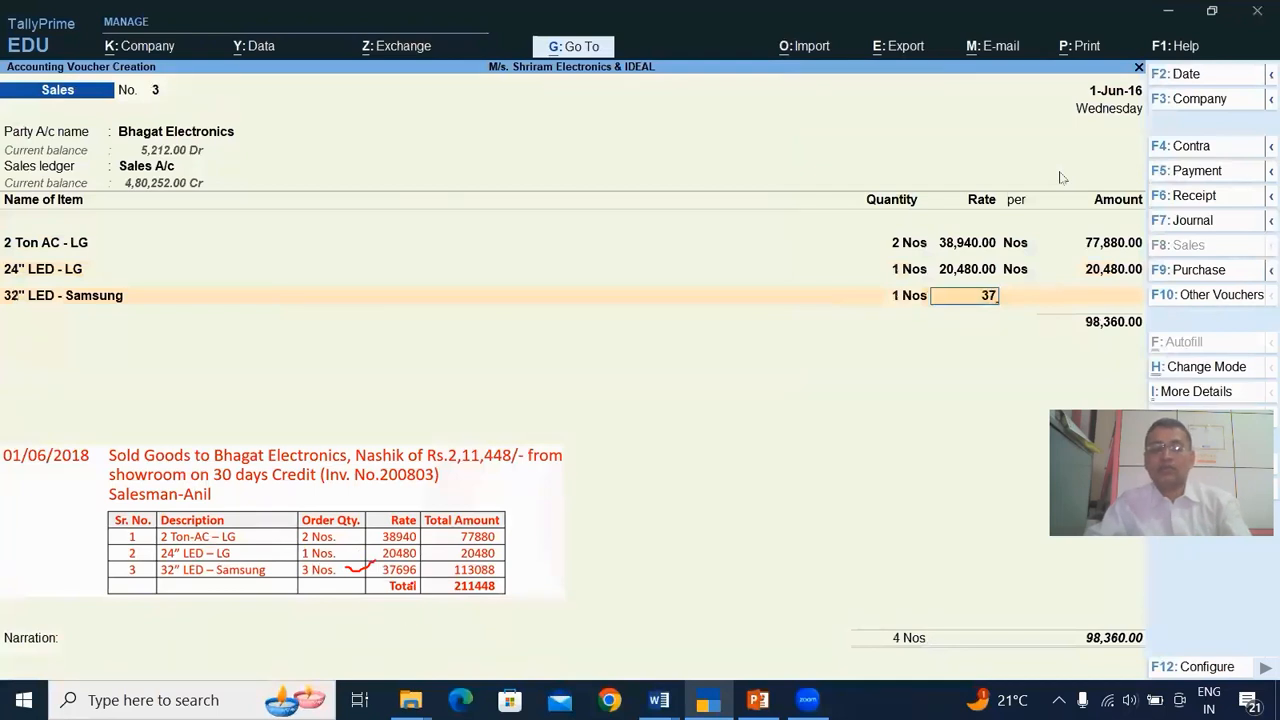
{"action": "type", "text": "695"}
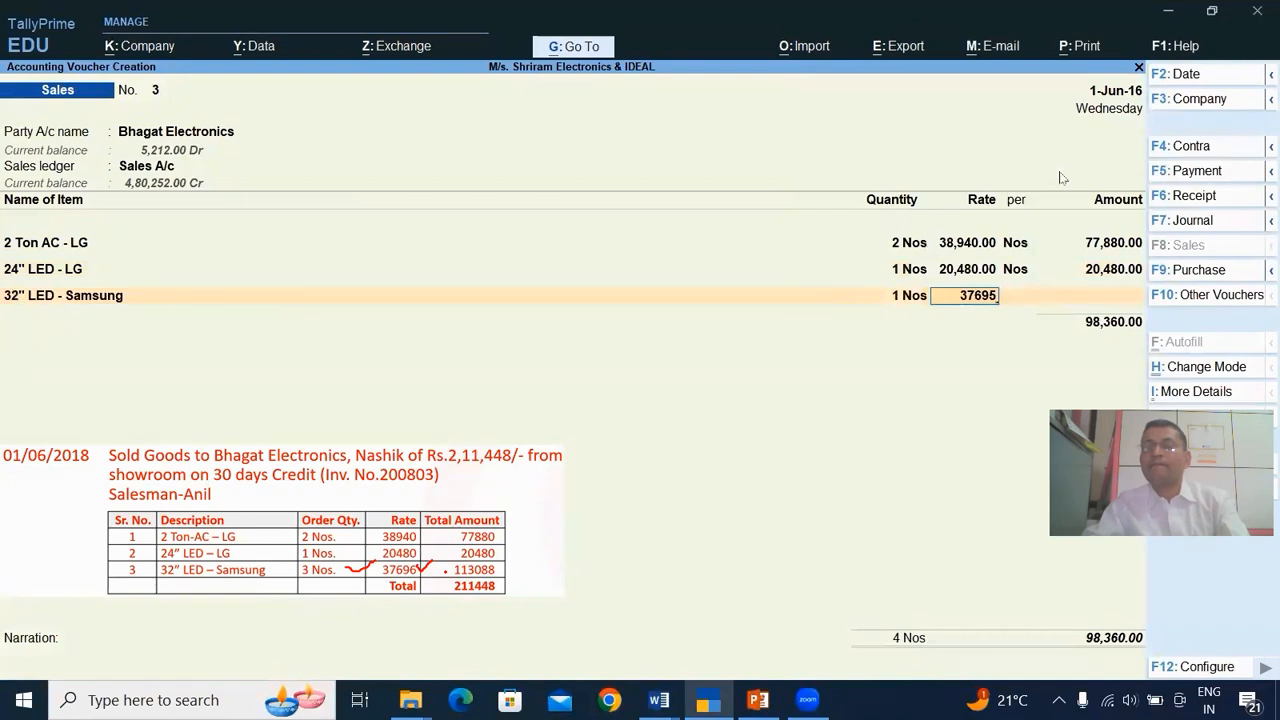
{"action": "key", "text": "BackSpace"}
{"action": "type", "text": "6"}
{"action": "key", "text": "Return"}
{"action": "key", "text": "Return"}
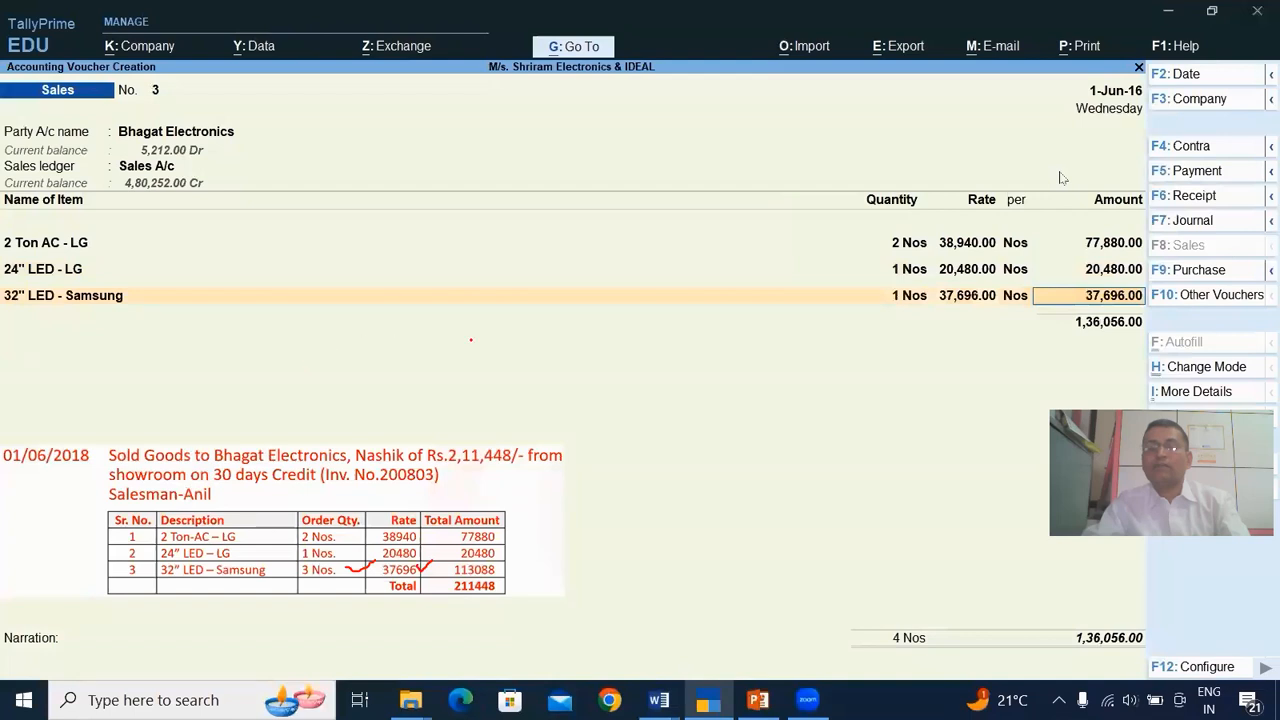
Step: Correct the 32" LED - Samsung quantity to 3 Nos and end the item list
{"action": "left_click_drag", "start_coordinate": [877, 308], "coordinate": [908, 309]}
{"action": "key", "text": "BackSpace"}
{"action": "key", "text": "BackSpace"}
{"action": "key", "text": "BackSpace"}
{"action": "type", "text": "3"}
{"action": "key", "text": "Return"}
{"action": "key", "text": "Return"}
{"action": "key", "text": "Return"}
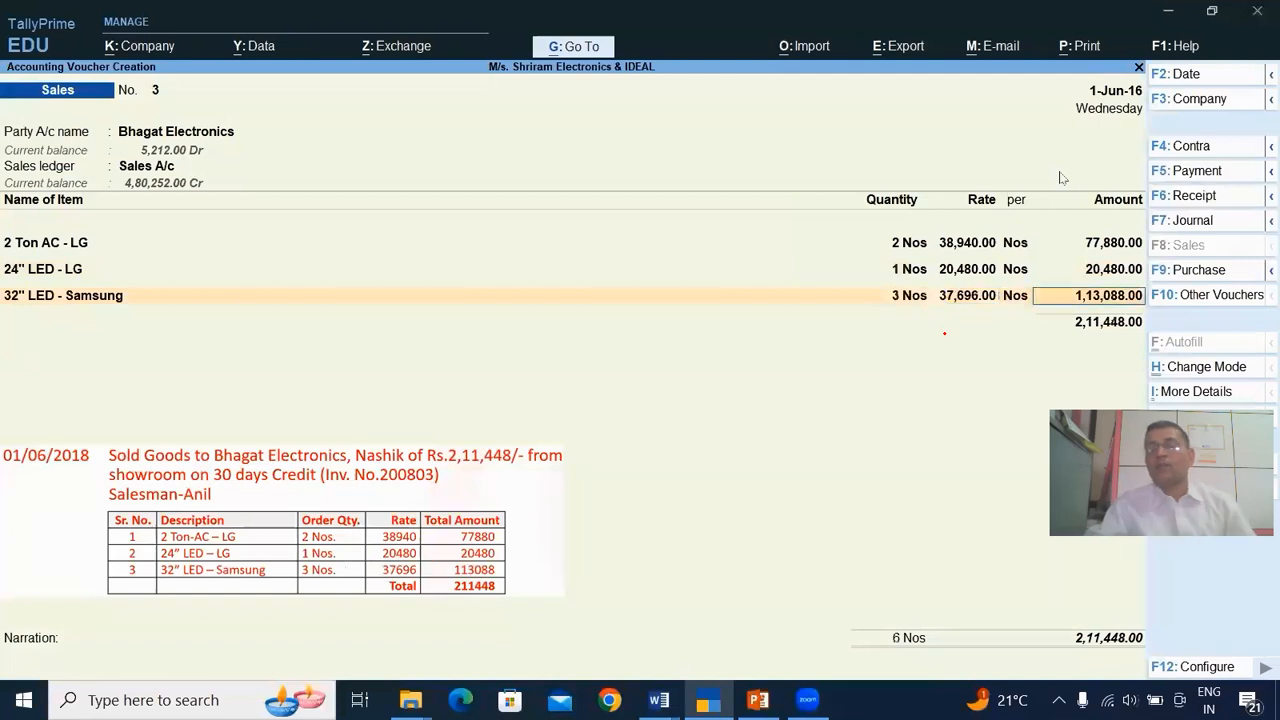
{"action": "key", "text": "Return"}
{"action": "key", "text": "Return"}
{"action": "key", "text": "Return"}
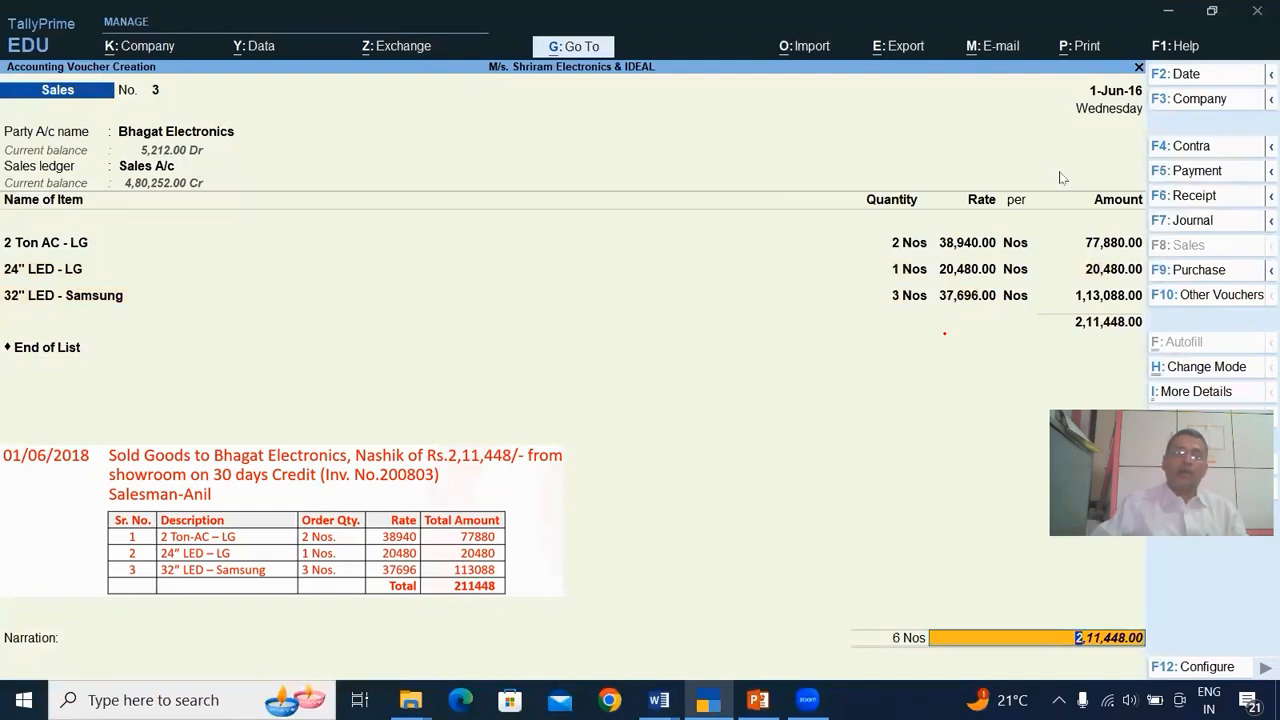
Step: Return from the voucher total through the item lines to the Sales ledger field
{"action": "key", "text": "BackSpace"}
{"action": "key", "text": "BackSpace"}
{"action": "key", "text": "BackSpace"}
{"action": "key", "text": "BackSpace"}
{"action": "key", "text": "BackSpace"}
{"action": "key", "text": "BackSpace"}
{"action": "key", "text": "BackSpace"}
{"action": "key", "text": "BackSpace"}
{"action": "key", "text": "BackSpace"}
{"action": "key", "text": "BackSpace"}
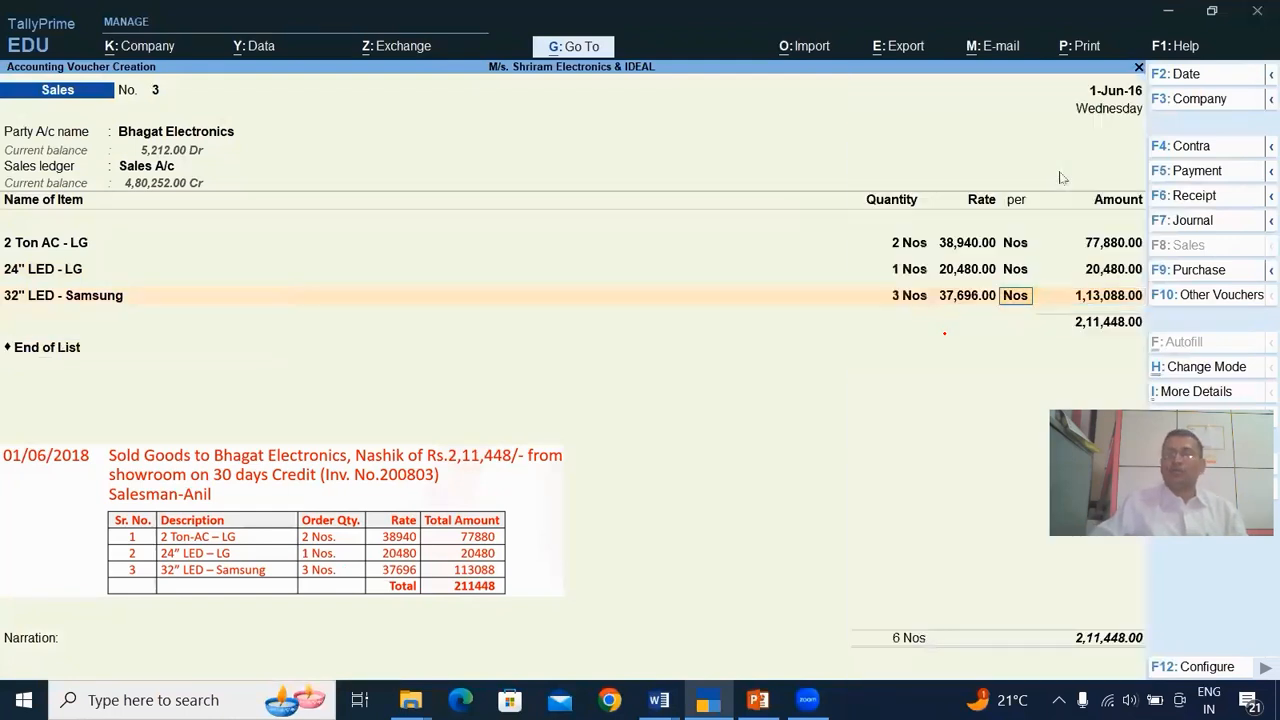
{"action": "key", "text": "BackSpace"}
{"action": "key", "text": "BackSpace"}
{"action": "key", "text": "BackSpace"}
{"action": "key", "text": "BackSpace"}
{"action": "key", "text": "BackSpace"}
{"action": "key", "text": "BackSpace"}
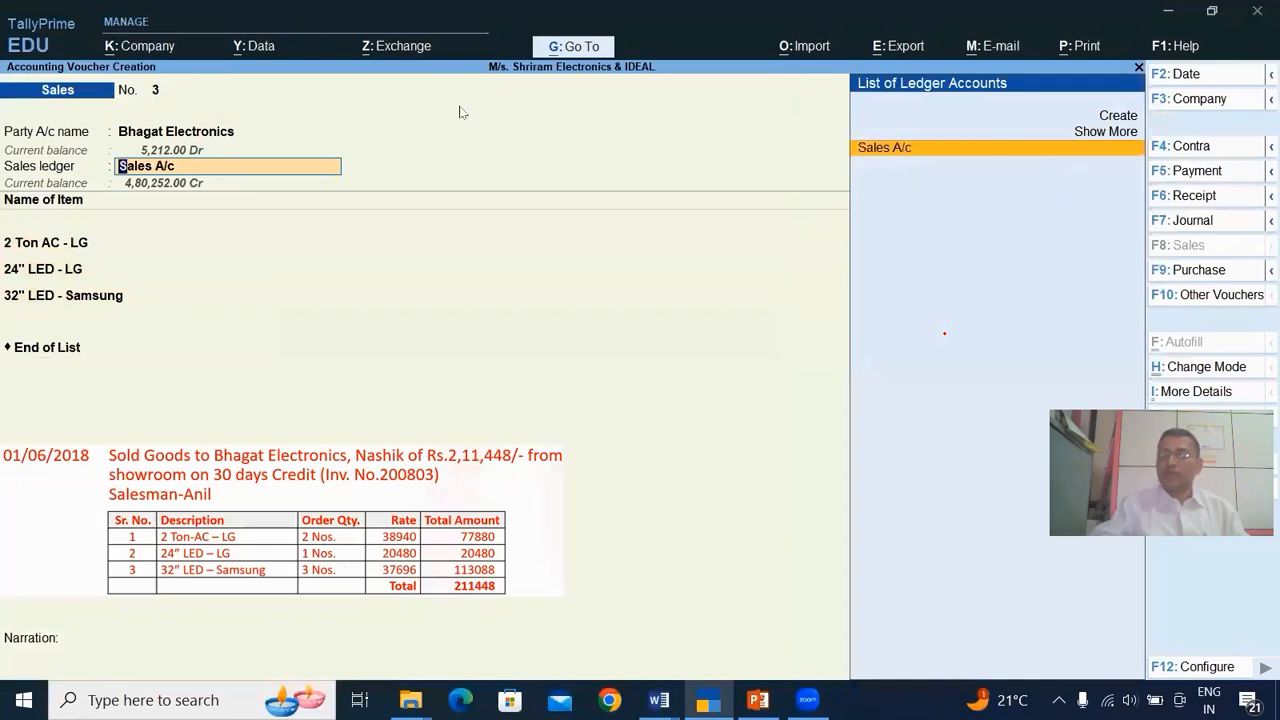
Step: Set the voucher configuration option "Select common Ledger Account for Item Allocation" to No and accept the remaining settings
{"action": "left_click_drag", "start_coordinate": [1176, 652], "coordinate": [1218, 643]}
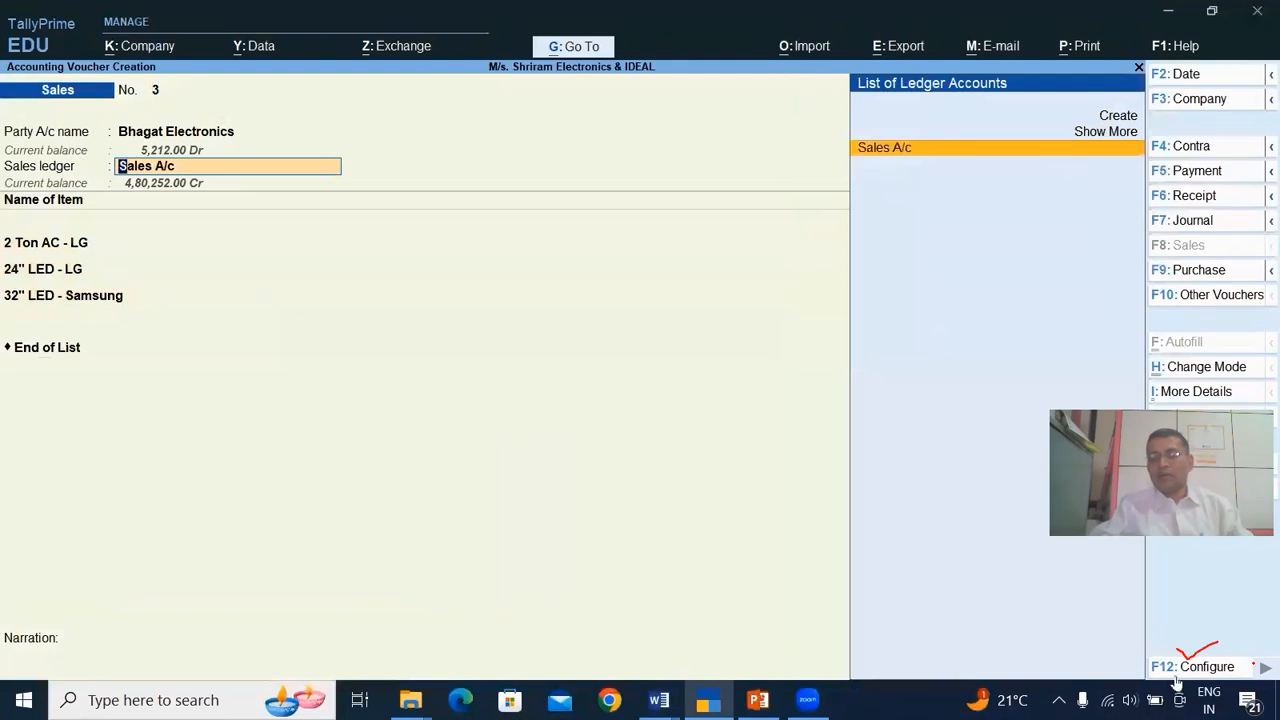
{"action": "key", "text": "ctrl"}
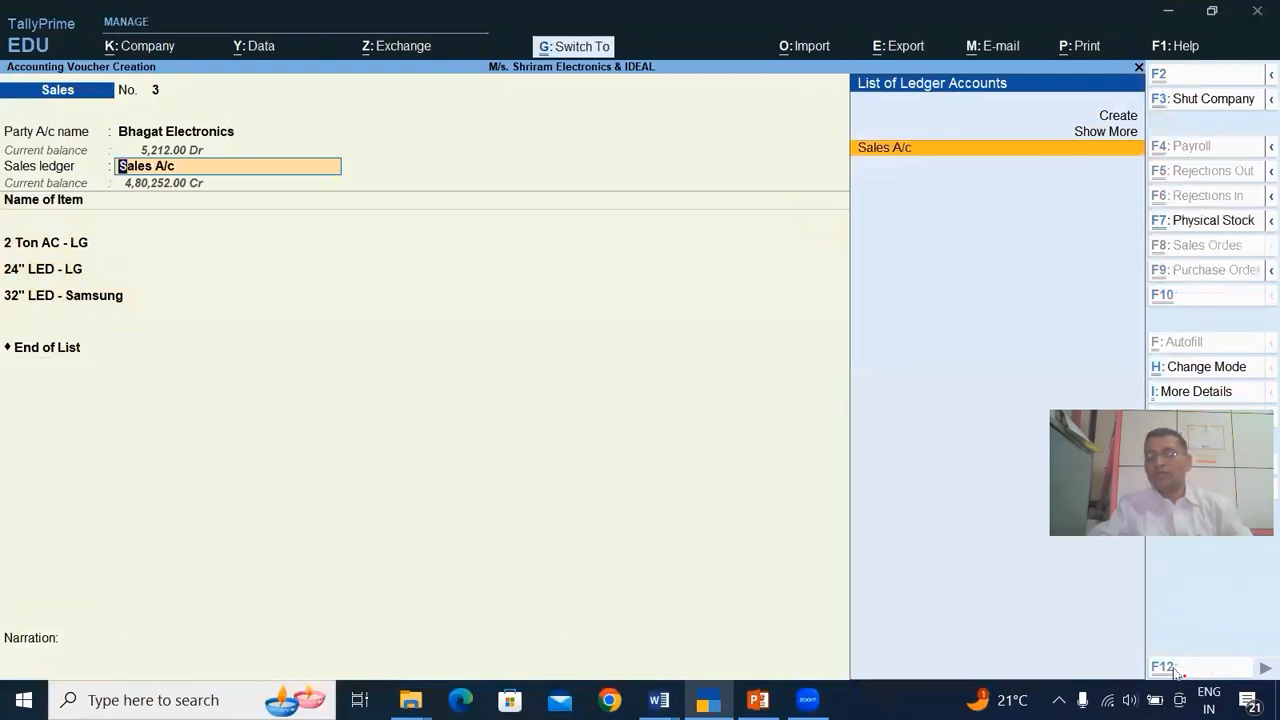
{"action": "left_click", "coordinate": [1178, 668]}
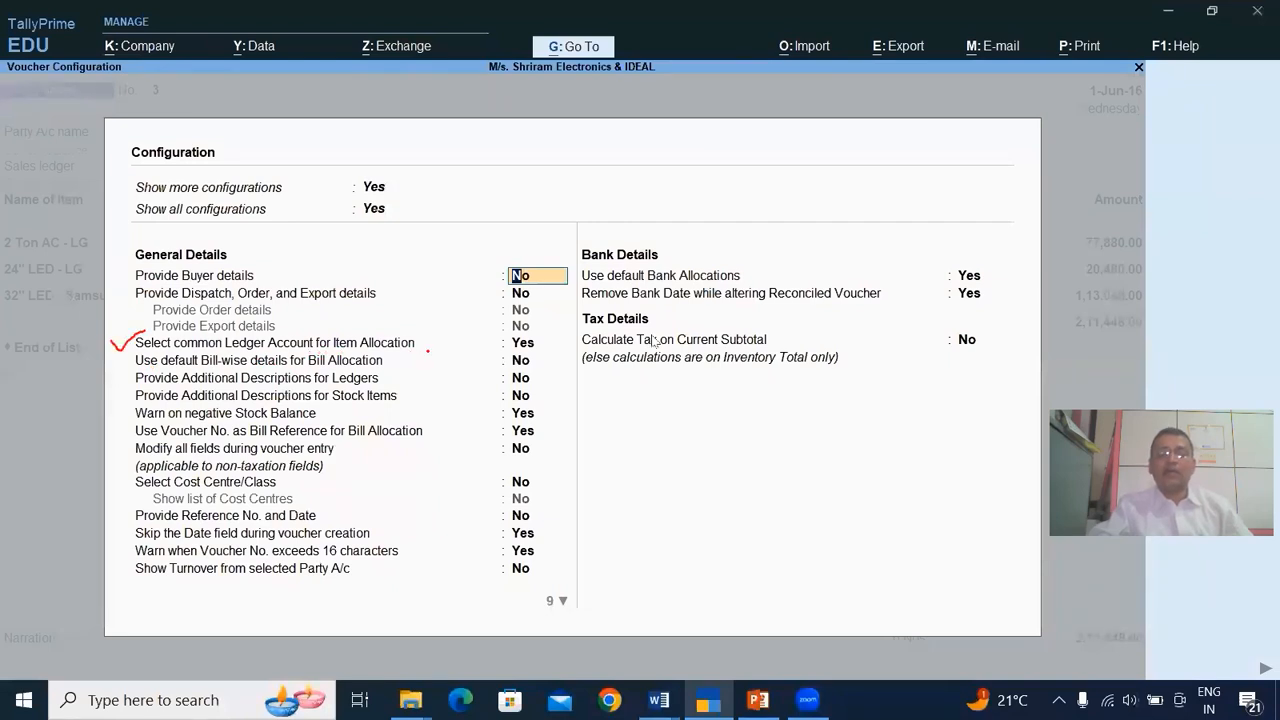
{"action": "left_click_drag", "start_coordinate": [544, 342], "coordinate": [574, 337]}
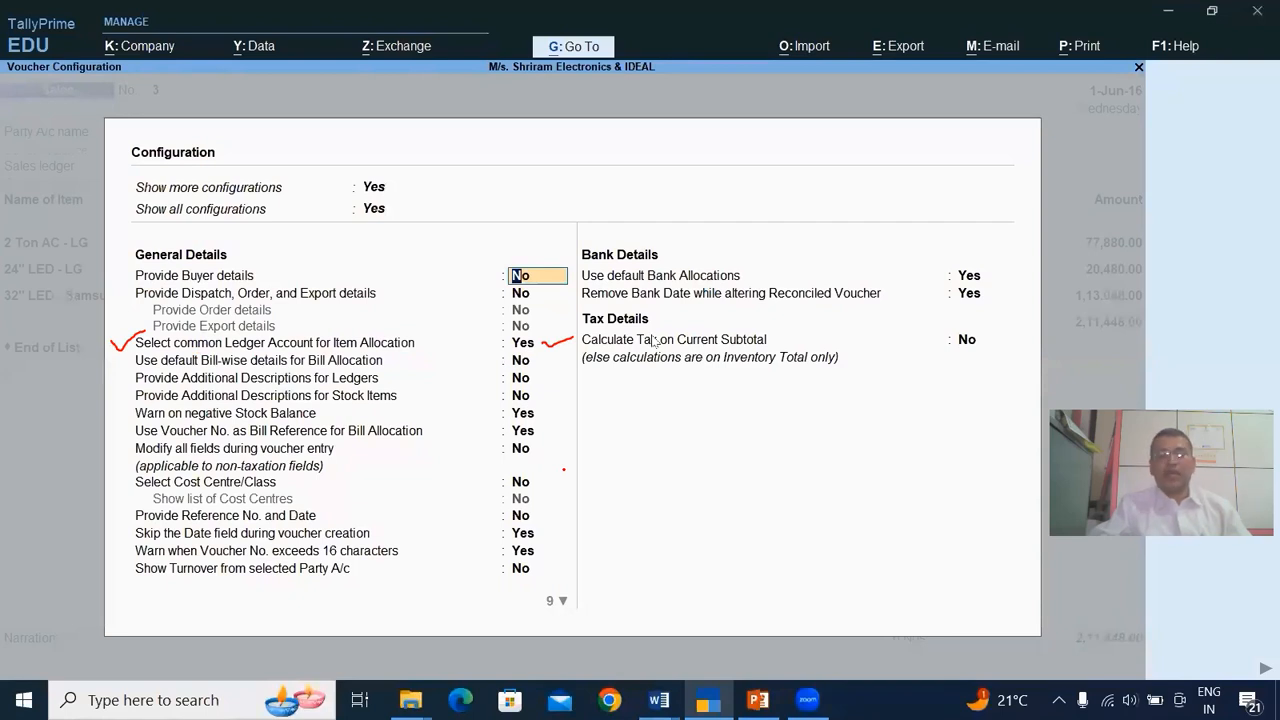
{"action": "key", "text": "e"}
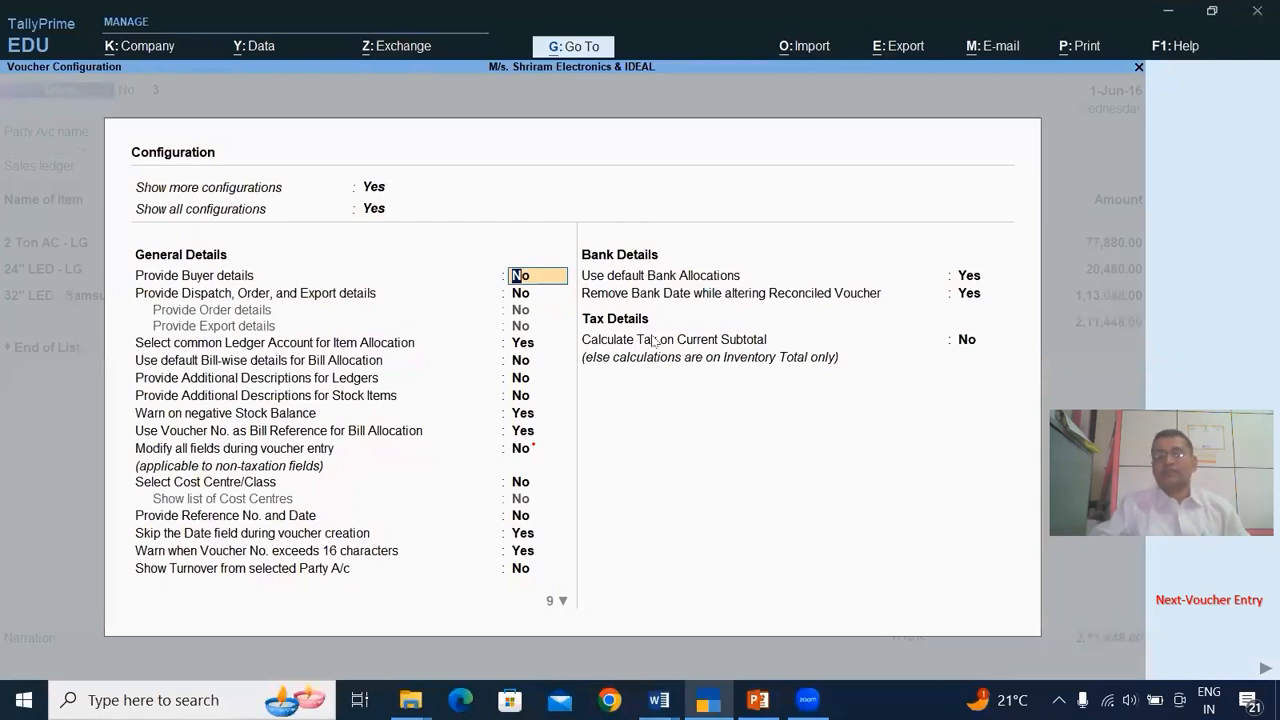
{"action": "key", "text": "Down"}
{"action": "key", "text": "Down"}
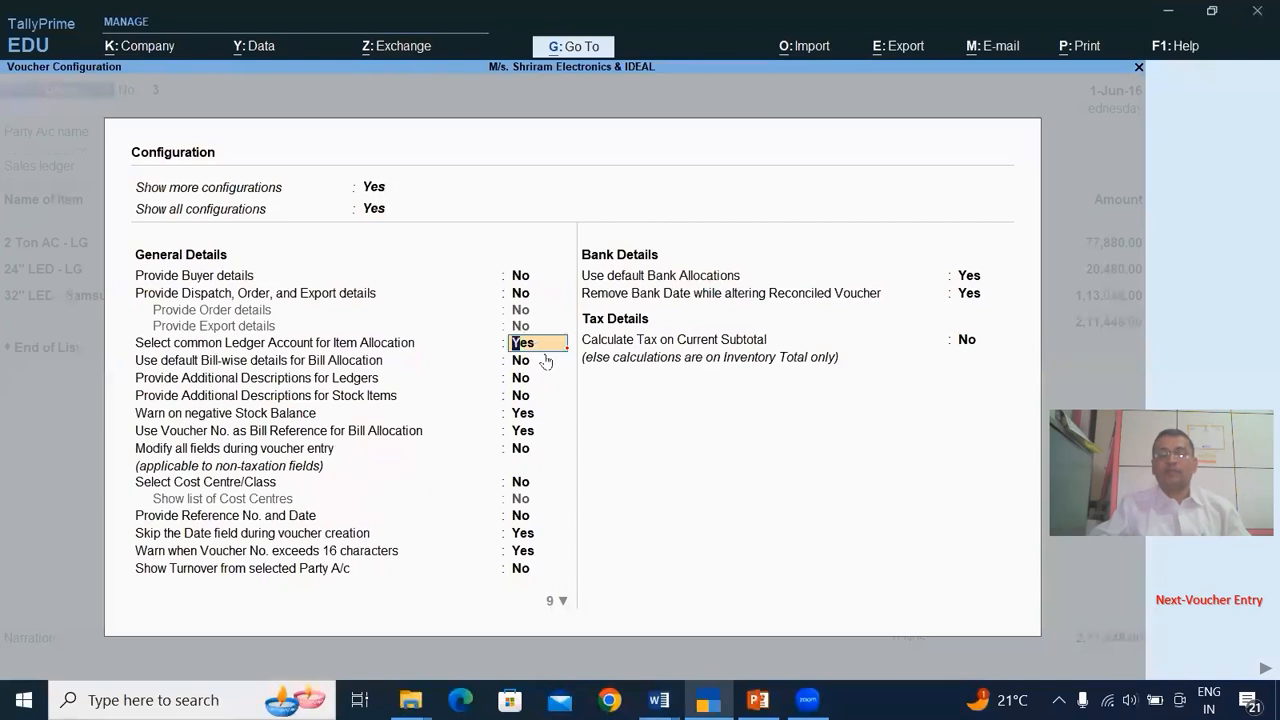
{"action": "type", "text": "No"}
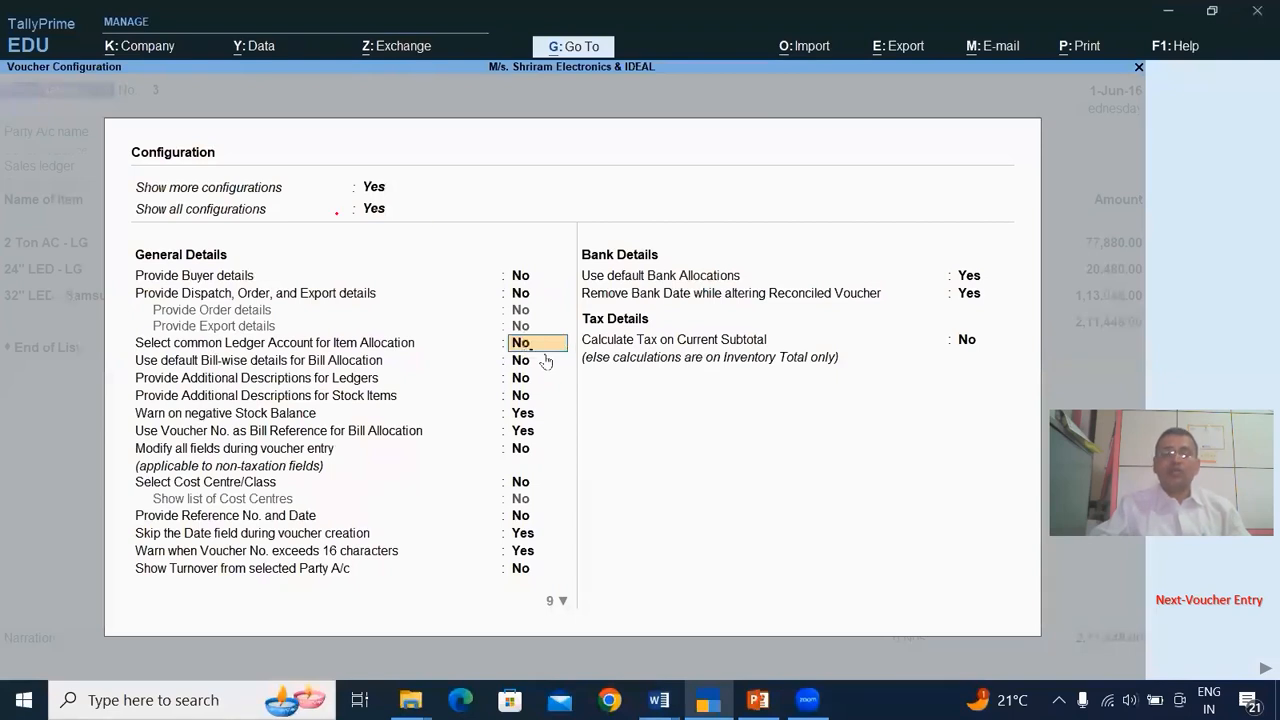
{"action": "key", "text": "Return"}
{"action": "key", "text": "Return"}
{"action": "key", "text": "Return"}
{"action": "key", "text": "Return"}
{"action": "key", "text": "Return"}
{"action": "key", "text": "Return"}
{"action": "key", "text": "Return"}
{"action": "key", "text": "Return"}
{"action": "key", "text": "Return"}
{"action": "key", "text": "Return"}
{"action": "key", "text": "Return"}
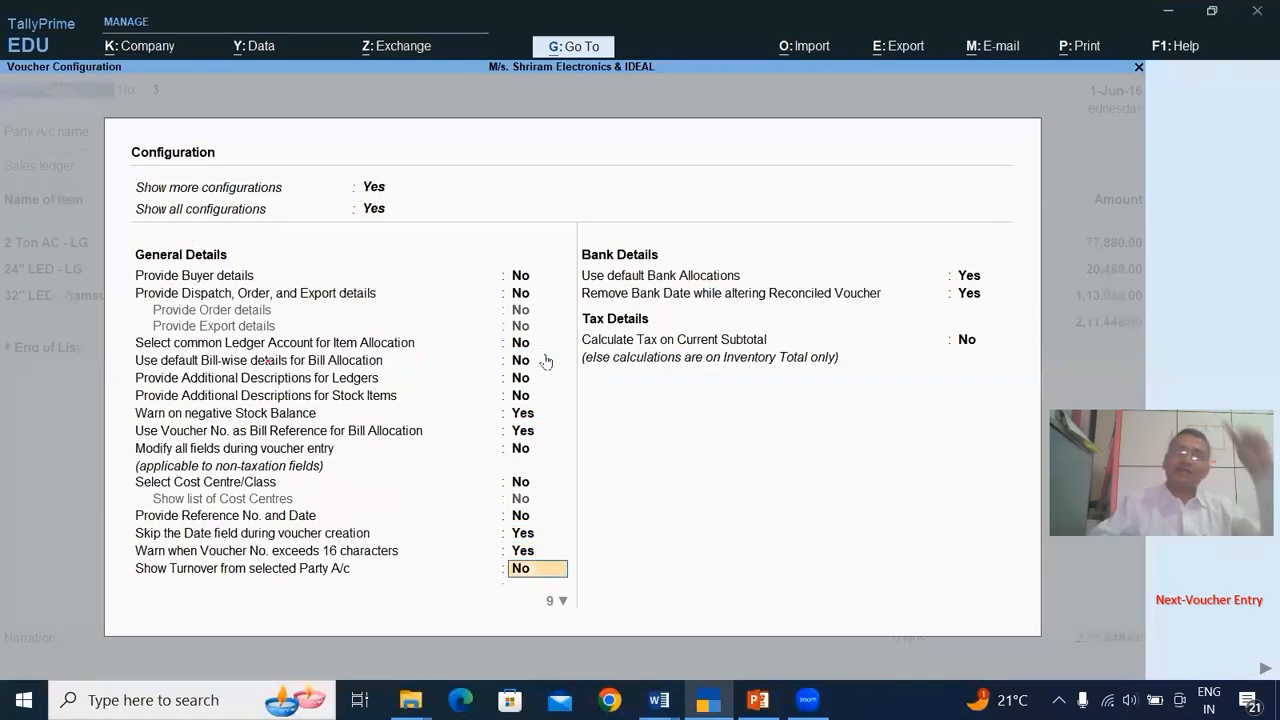
{"action": "key", "text": "Return"}
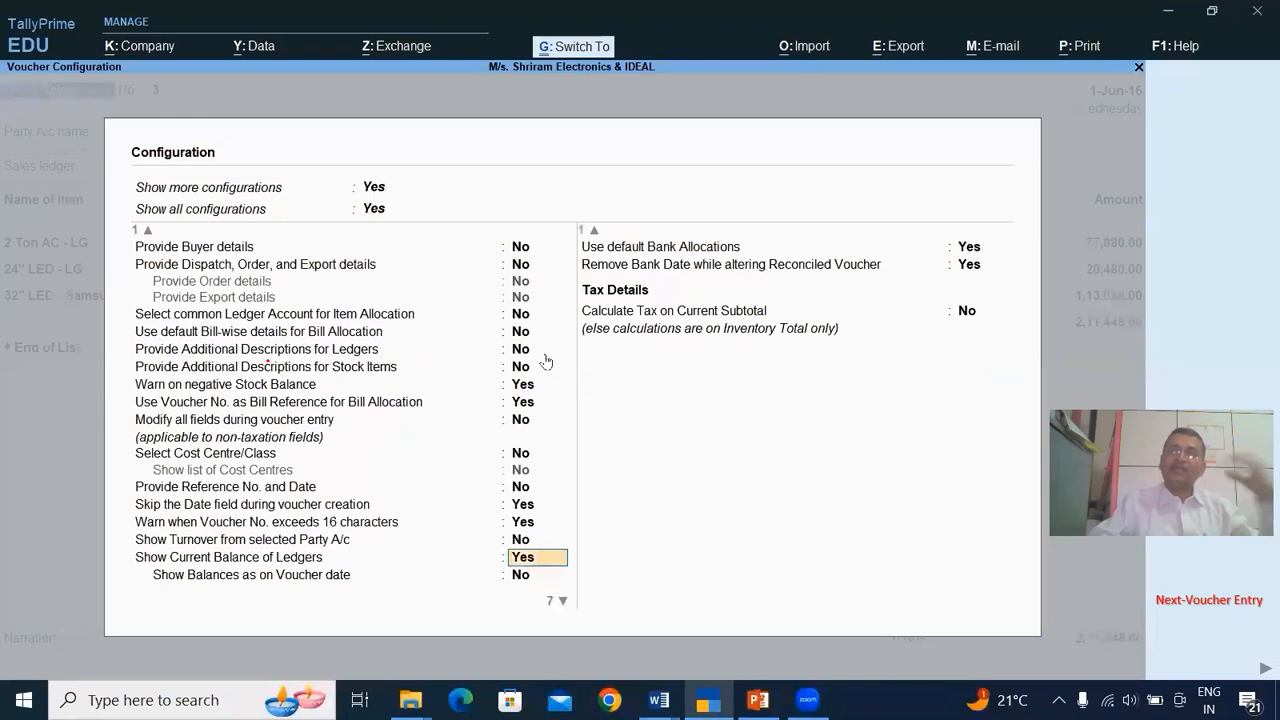
{"action": "key", "text": "Return"}
{"action": "key", "text": "Return"}
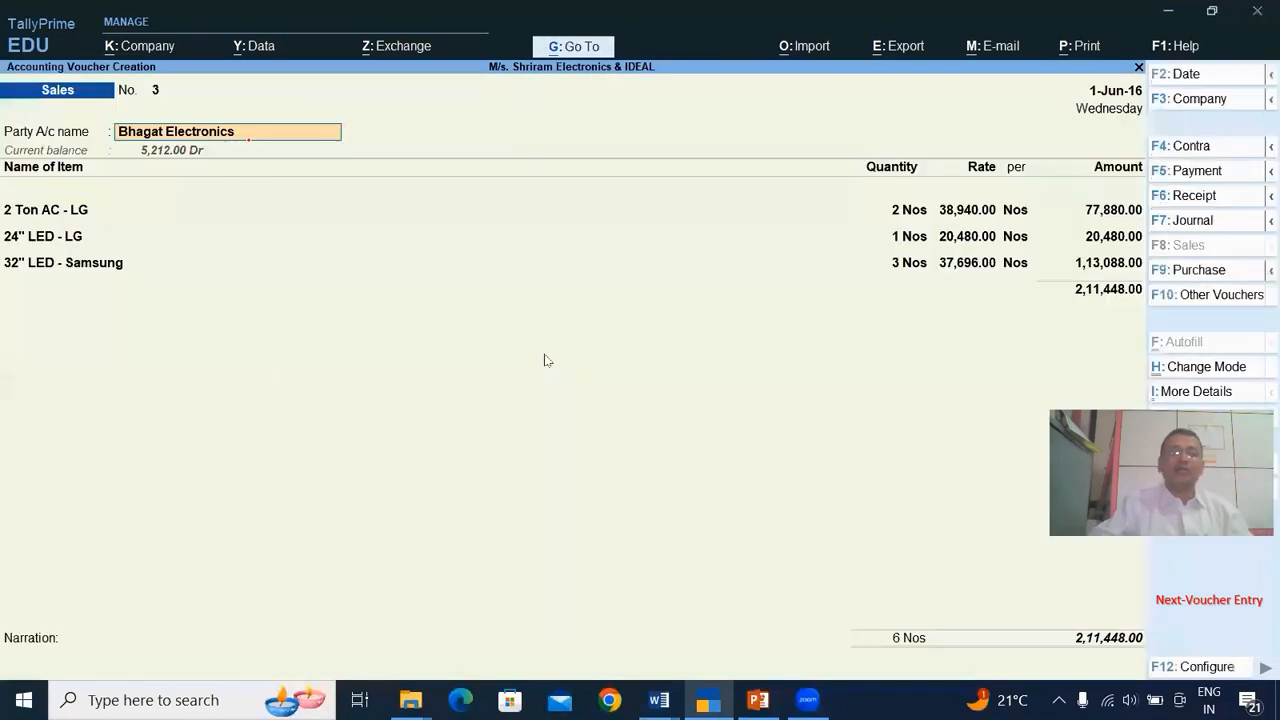
Step: Keep the party and the 2 Ton AC - LG line, and accept Sales A/c as that item's ledger to reach its cost allocations
{"action": "key", "text": "Return"}
{"action": "key", "text": "Return"}
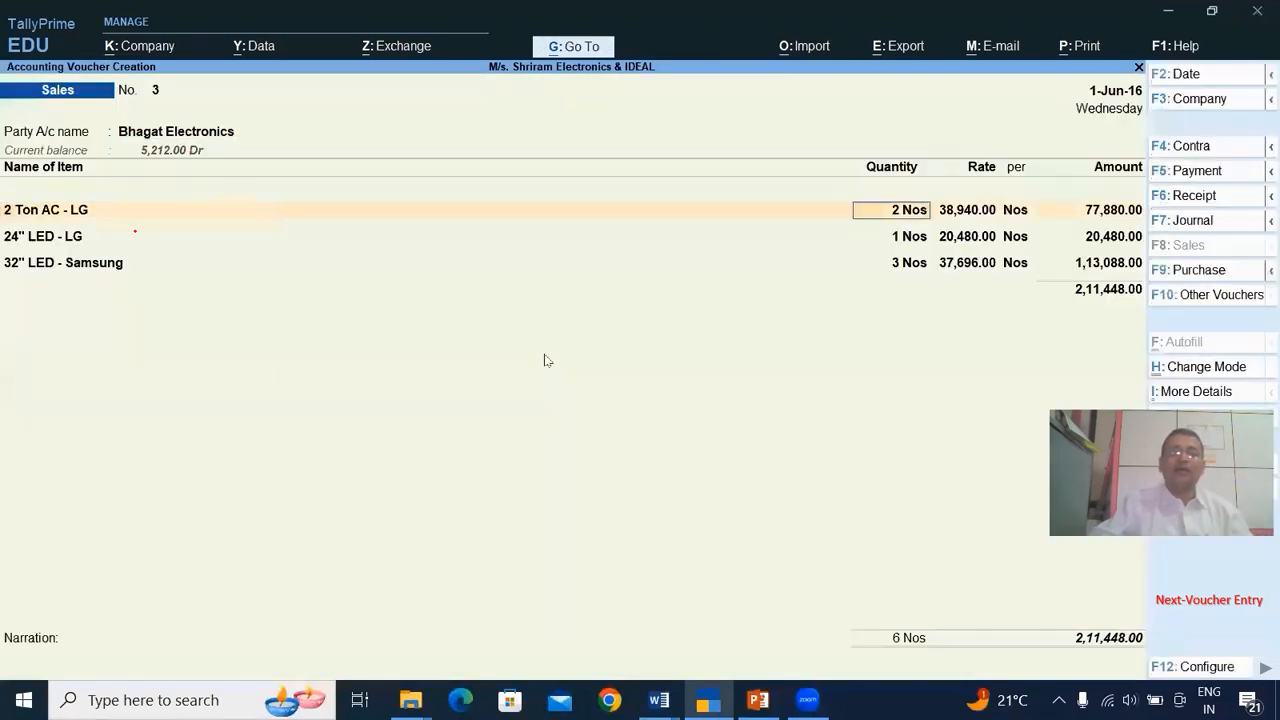
{"action": "key", "text": "Return"}
{"action": "key", "text": "Return"}
{"action": "key", "text": "Return"}
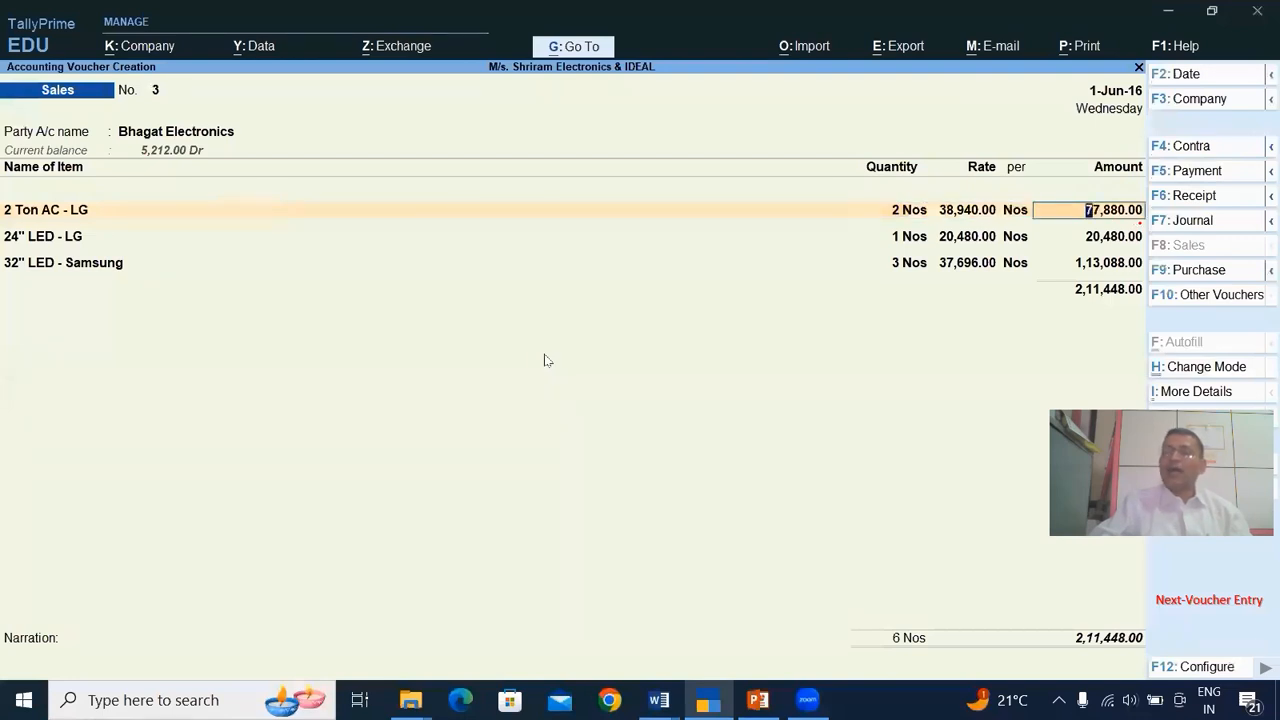
{"action": "key", "text": "Return"}
{"action": "left_click_drag", "start_coordinate": [508, 214], "coordinate": [558, 206]}
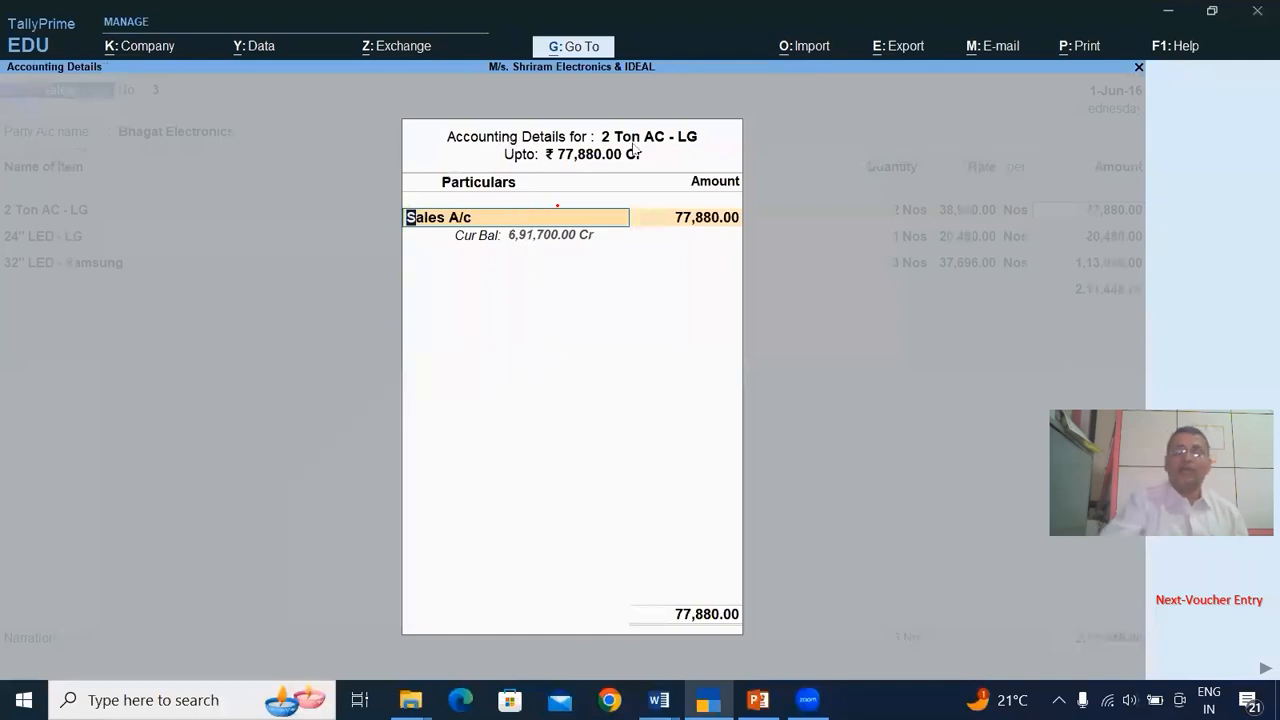
{"action": "left_click", "coordinate": [458, 233]}
{"action": "key", "text": "Return"}
{"action": "key", "text": "Return"}
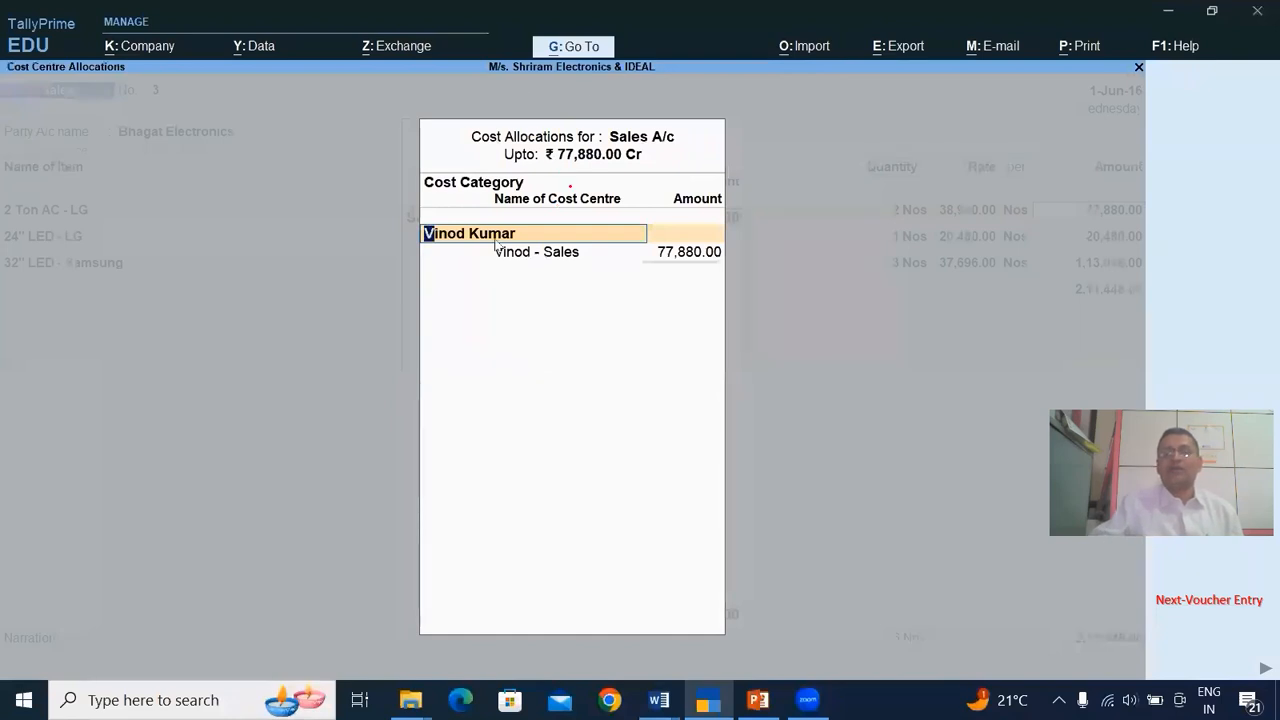
Step: Allocate the full 2 Ton AC - LG amount to the invoice salesman's cost category and his Sales cost centre
{"action": "type", "text": "A"}
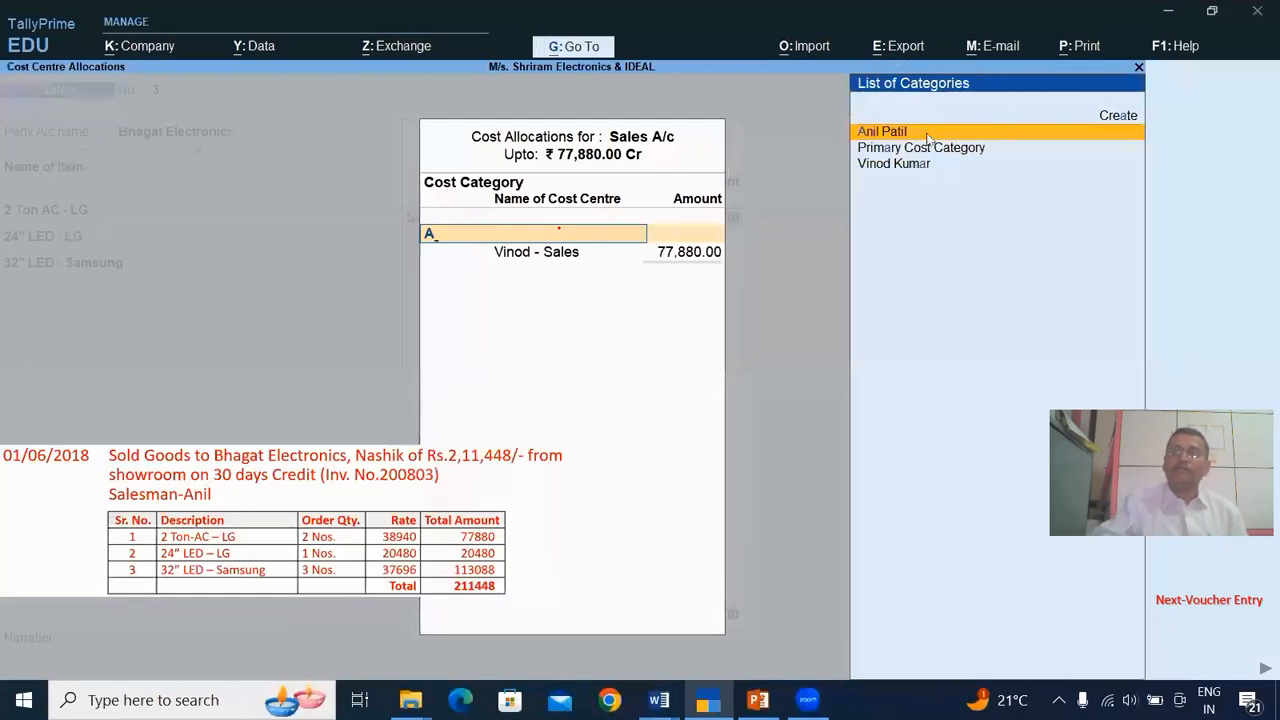
{"action": "left_click", "coordinate": [926, 133]}
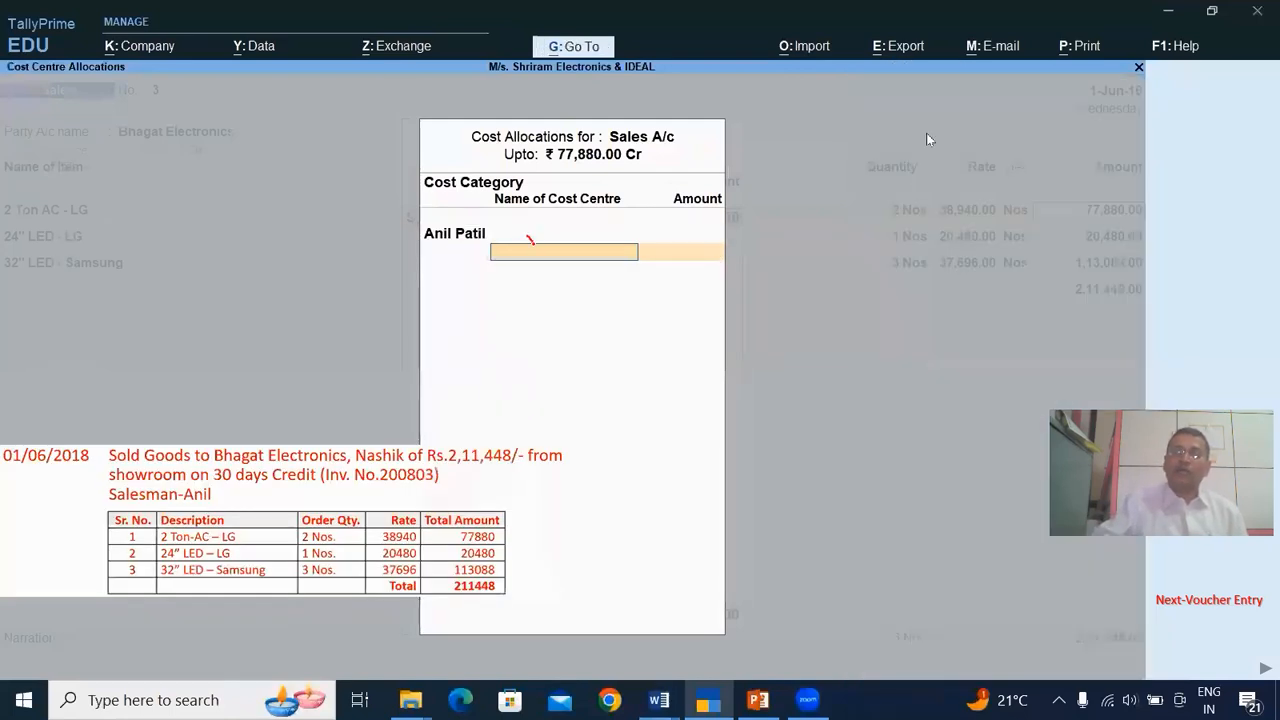
{"action": "type", "text": "A"}
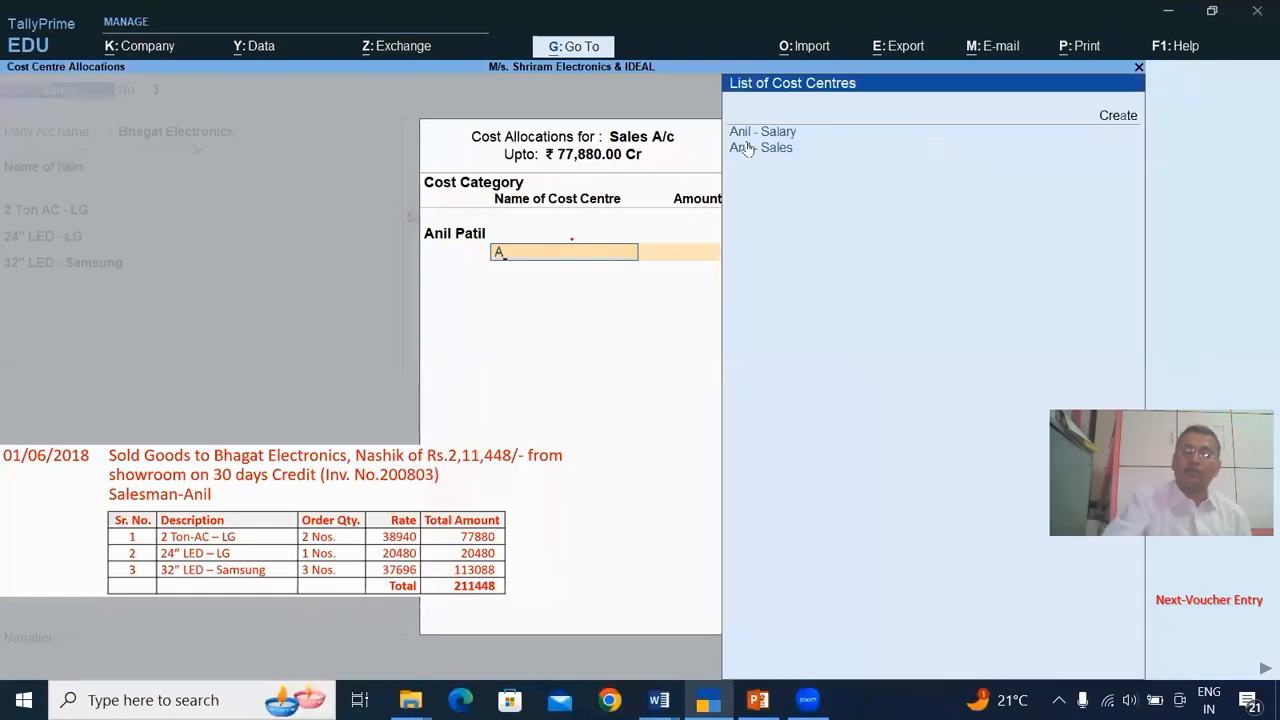
{"action": "left_click", "coordinate": [818, 150]}
{"action": "key", "text": "Return"}
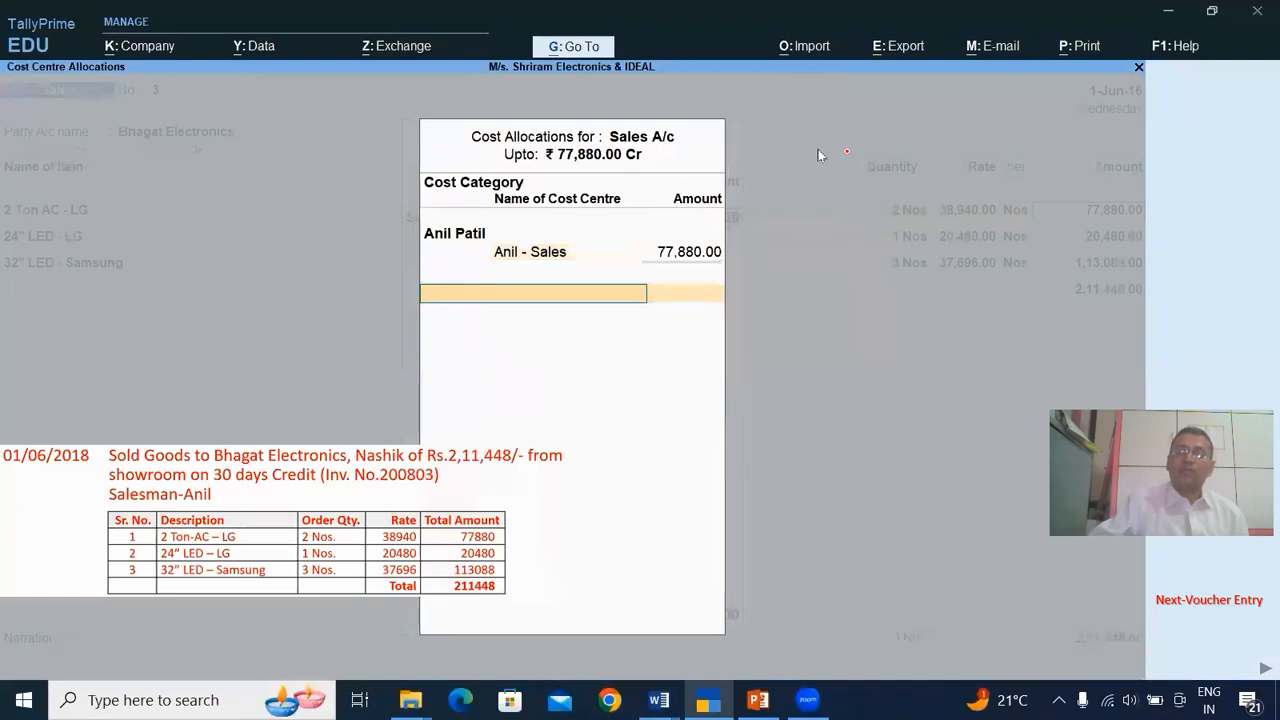
{"action": "key", "text": "Return"}
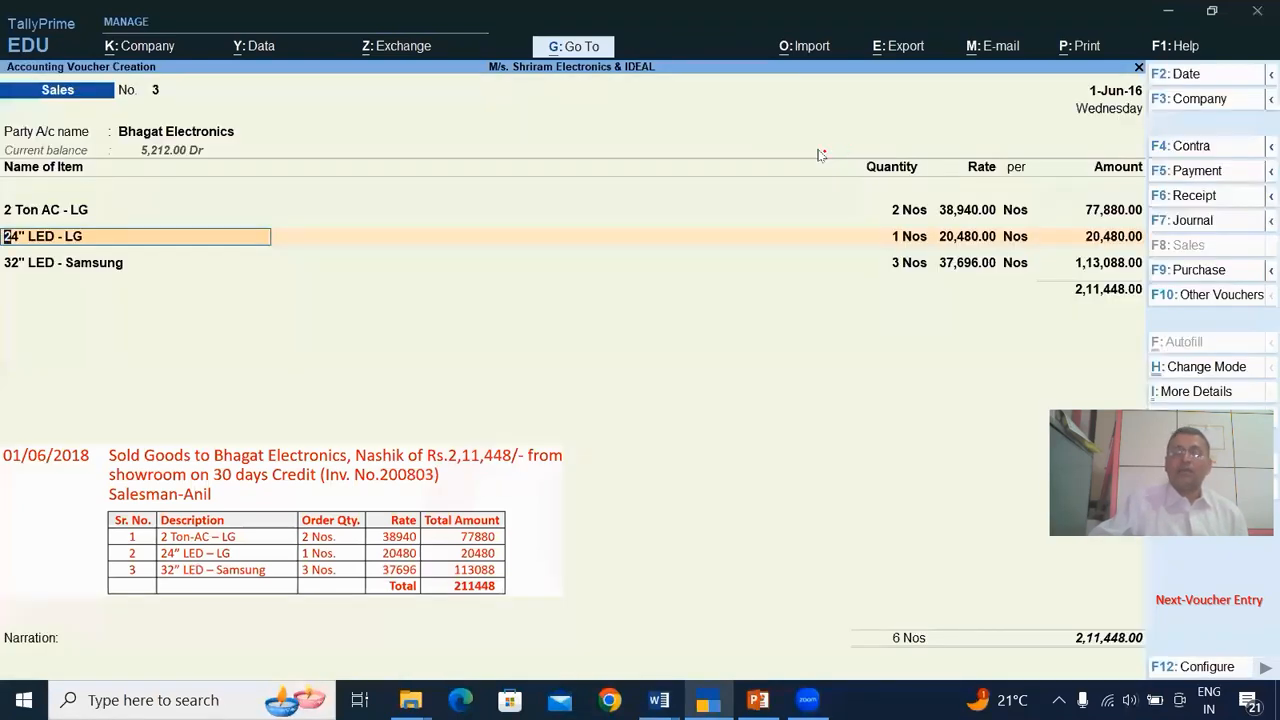
Step: Keep the 24" LED - LG line's values and accept Sales A/c as its ledger to reach its cost allocations
{"action": "key", "text": "Return"}
{"action": "key", "text": "Return"}
{"action": "key", "text": "Return"}
{"action": "key", "text": "Return"}
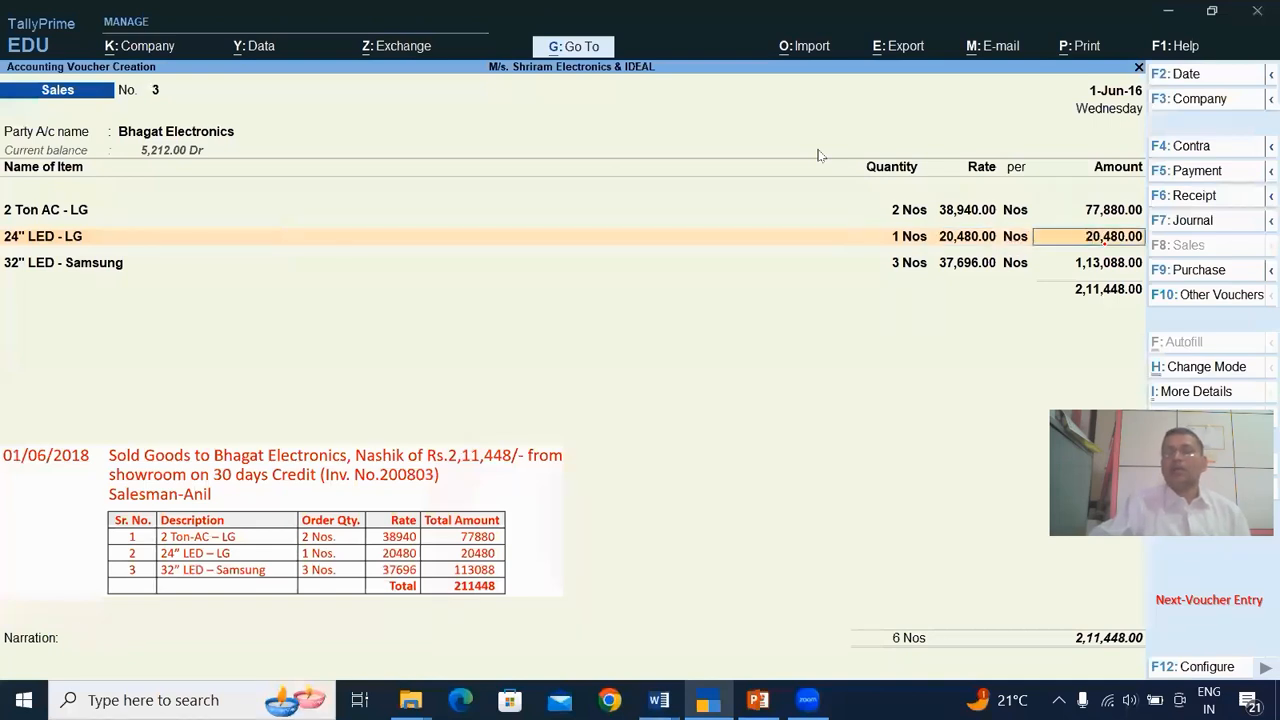
{"action": "key", "text": "Return"}
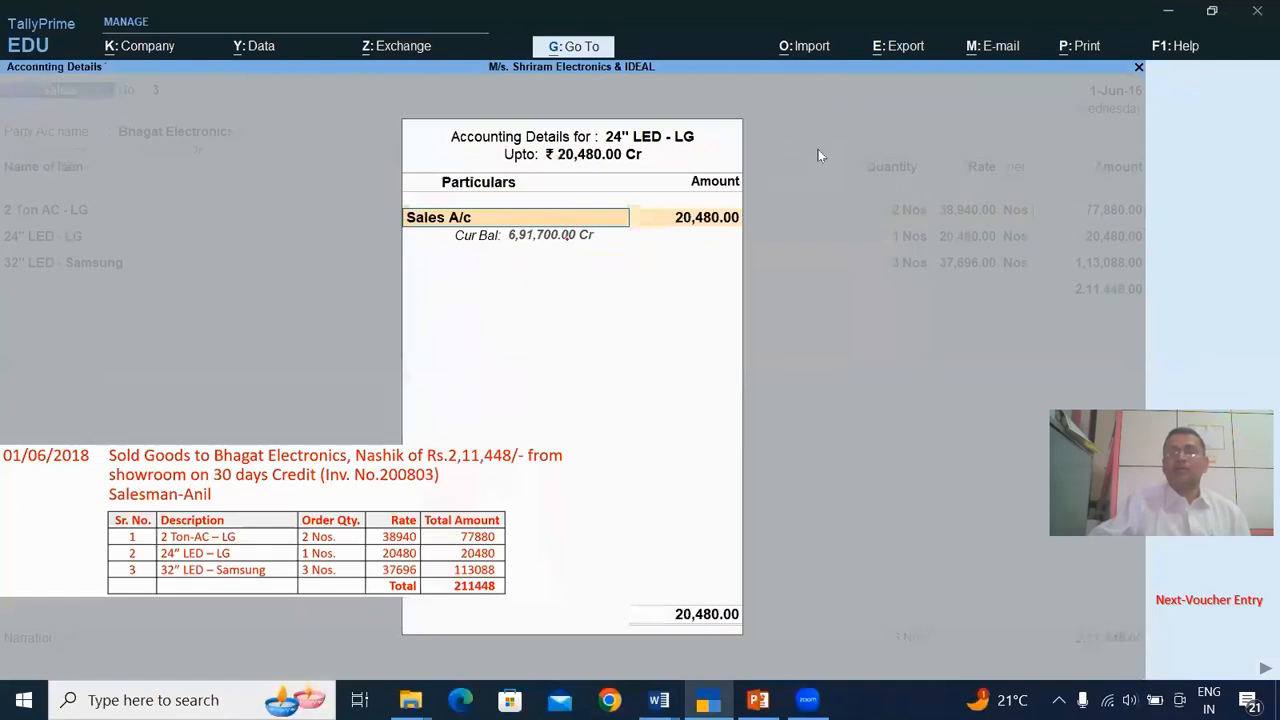
{"action": "key", "text": "Return"}
{"action": "key", "text": "Return"}
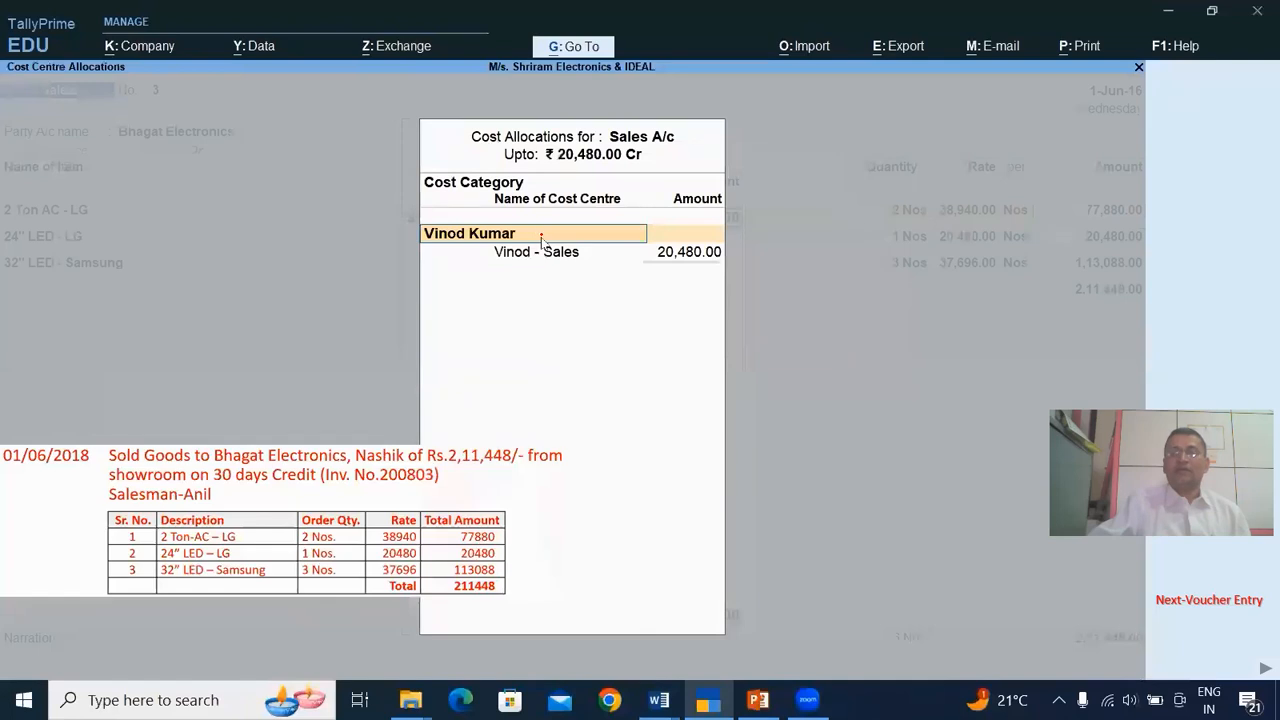
Step: Allocate the full 24" LED - LG amount to the invoice salesman's cost category and his Sales cost centre
{"action": "type", "text": "A"}
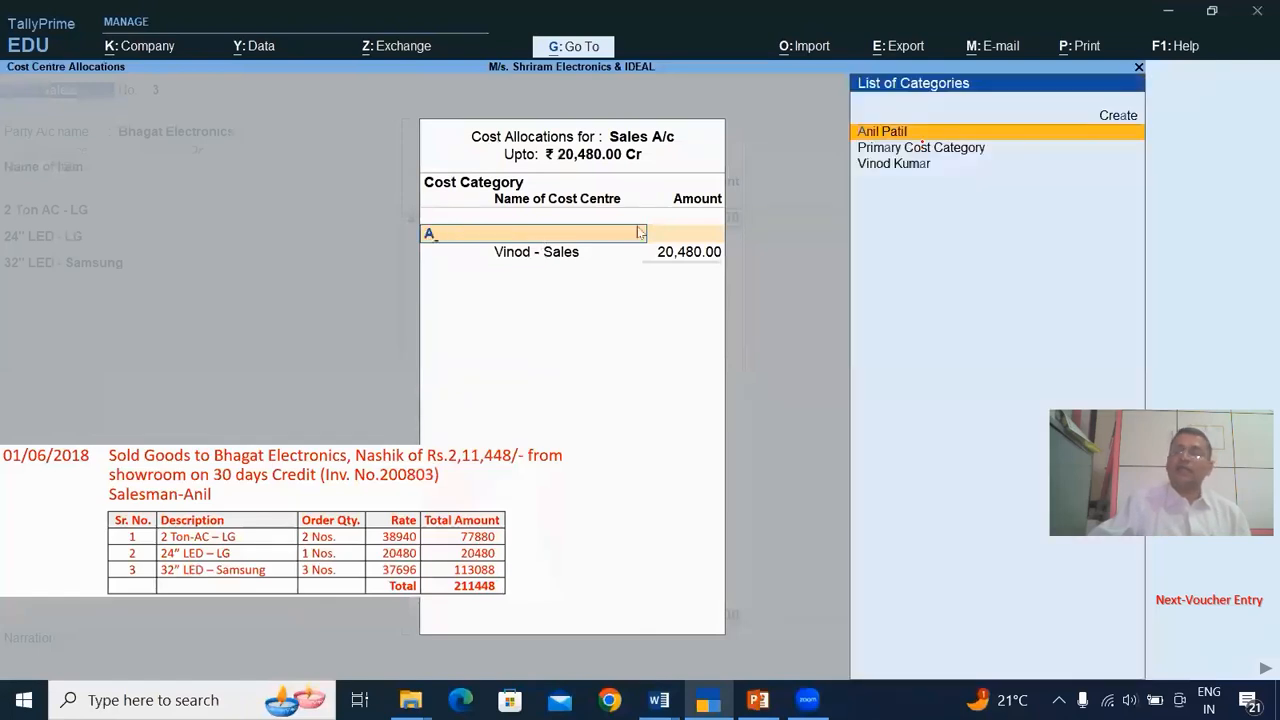
{"action": "left_click_drag", "start_coordinate": [924, 129], "coordinate": [988, 121]}
{"action": "key", "text": "ctrl"}
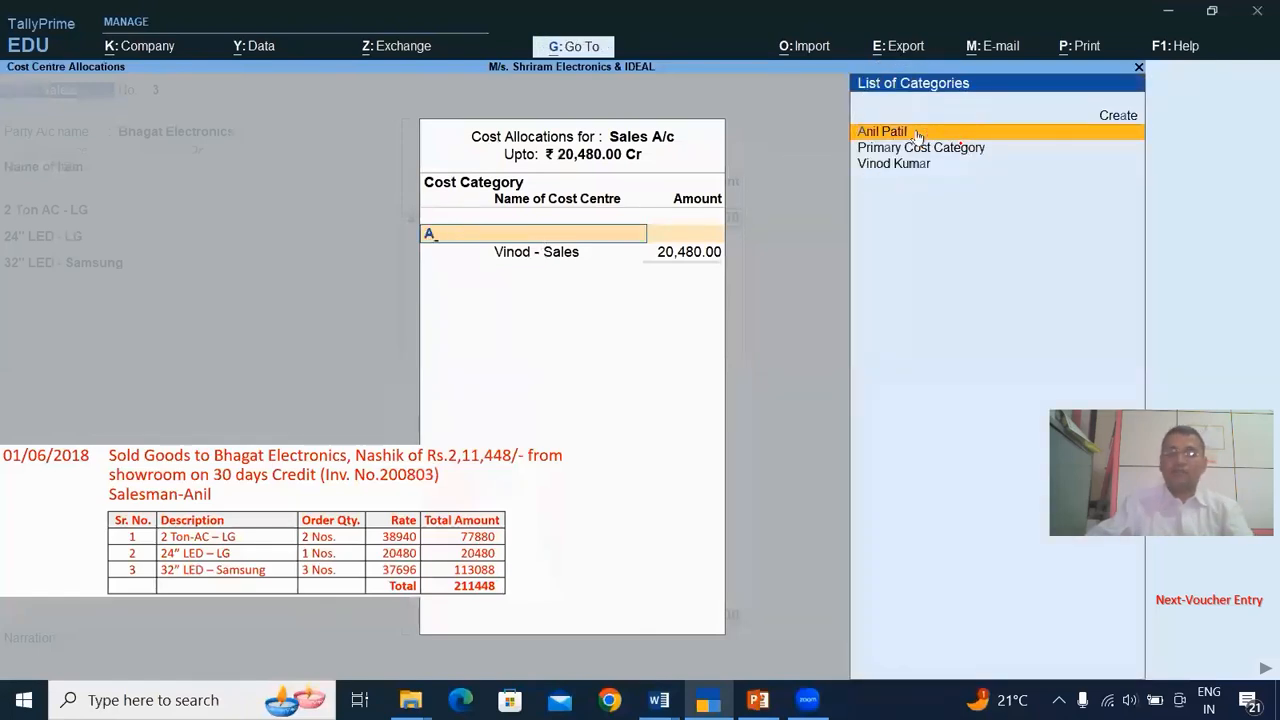
{"action": "left_click", "coordinate": [916, 131]}
{"action": "type", "text": "A"}
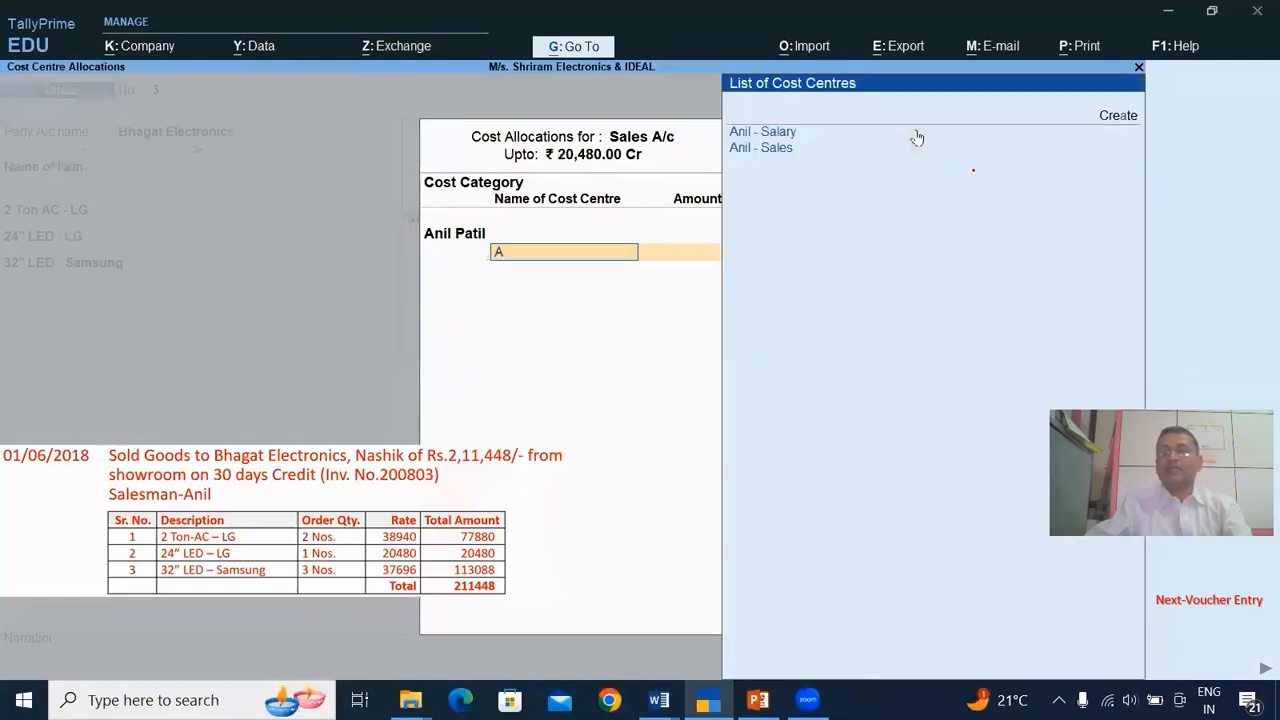
{"action": "left_click", "coordinate": [814, 150]}
{"action": "key", "text": "Return"}
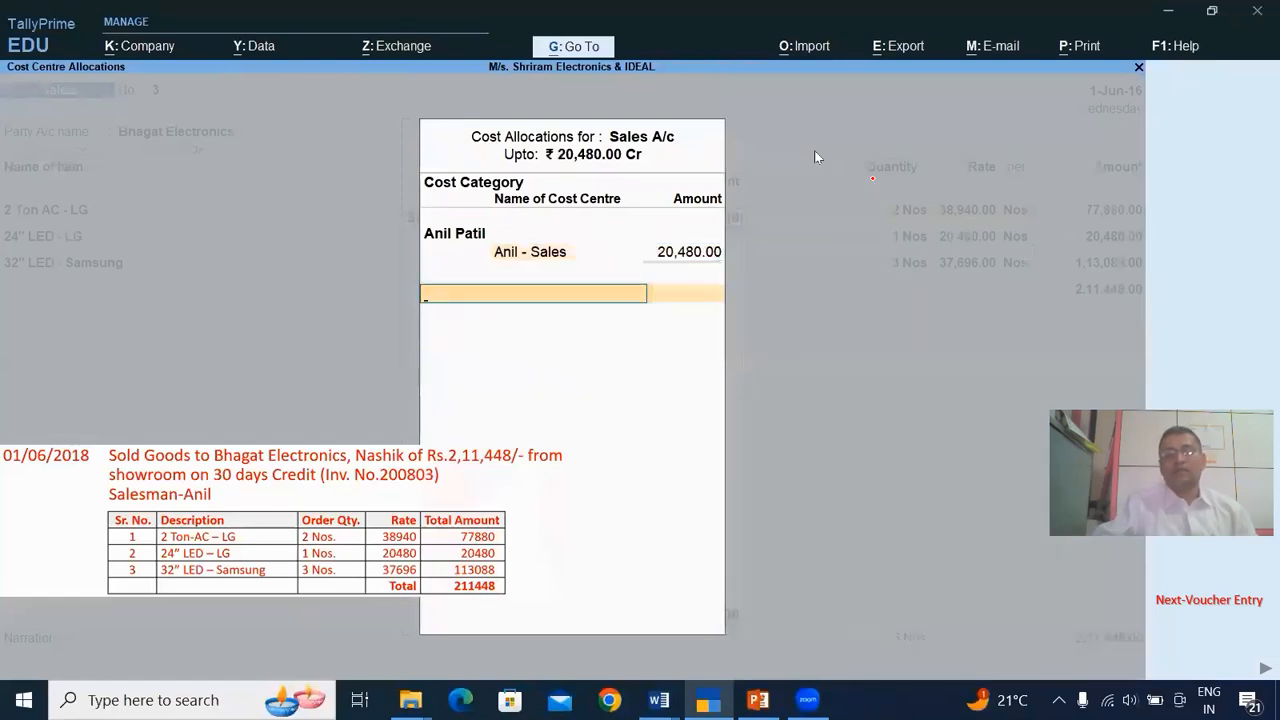
{"action": "key", "text": "Return"}
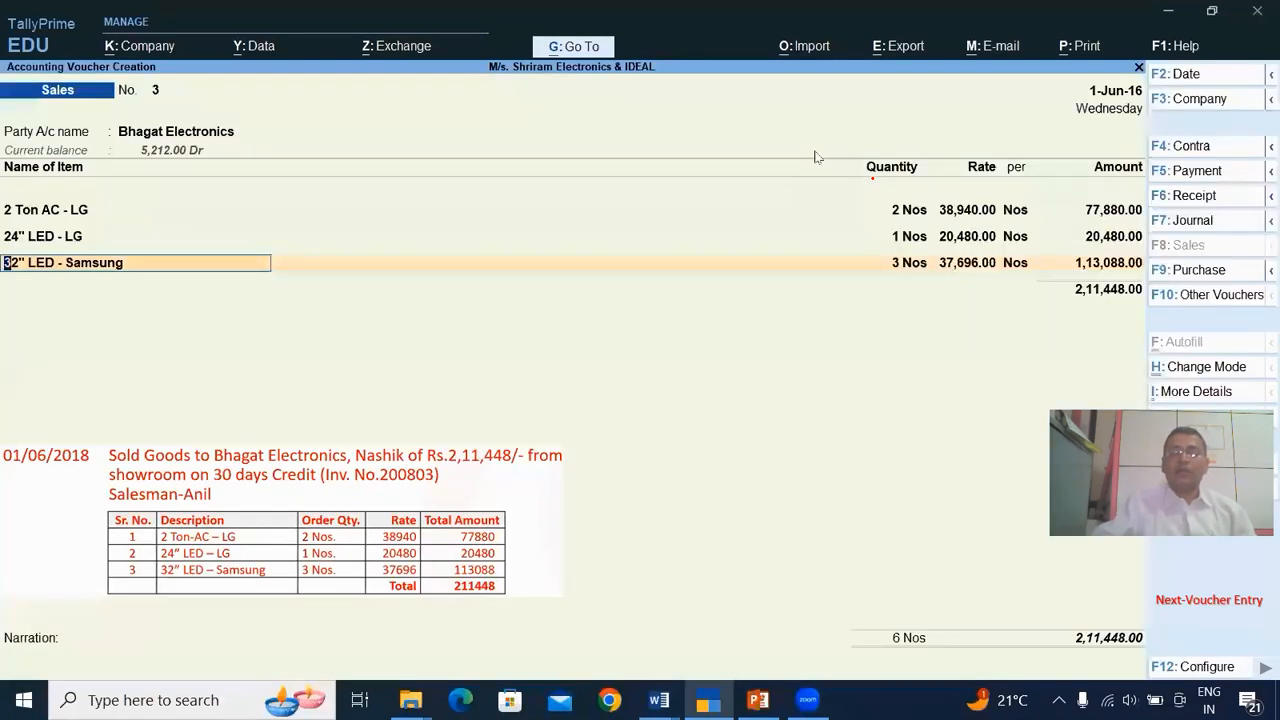
Step: Keep the 32" LED - Samsung line's values and accept Sales A/c as its ledger to reach its cost allocations
{"action": "key", "text": "Return"}
{"action": "key", "text": "Return"}
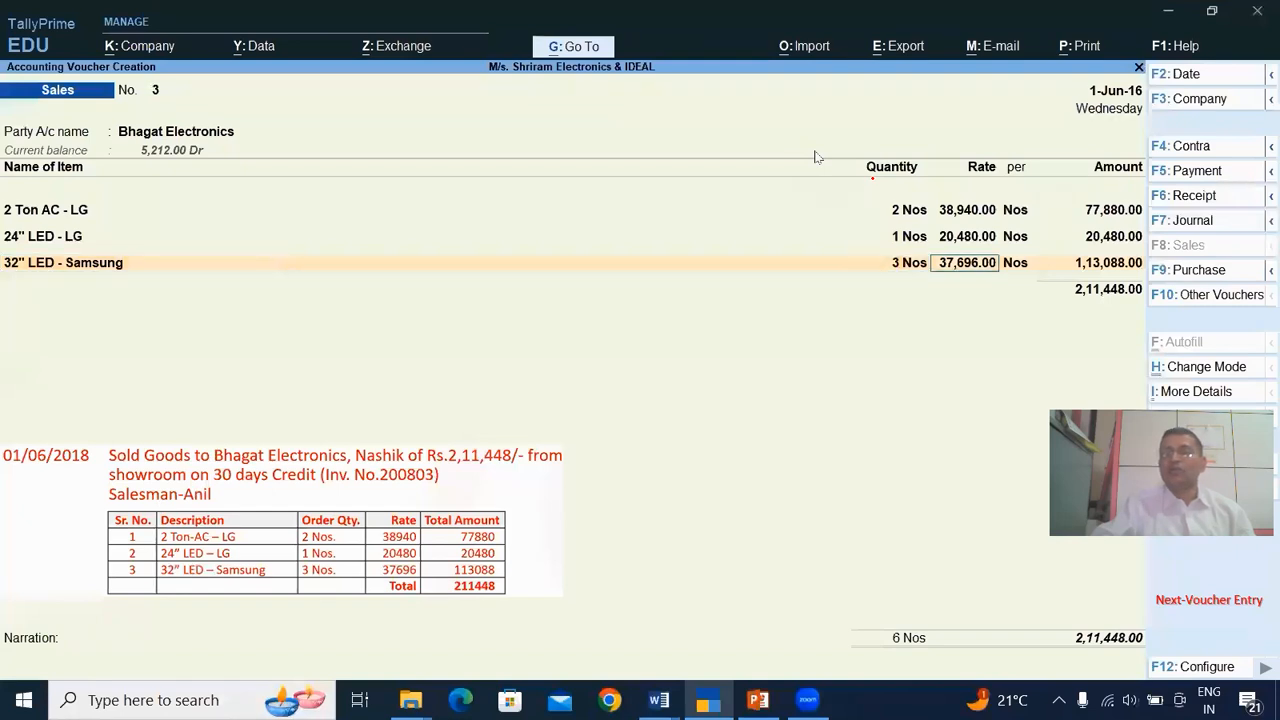
{"action": "key", "text": "Return"}
{"action": "key", "text": "Return"}
{"action": "key", "text": "Return"}
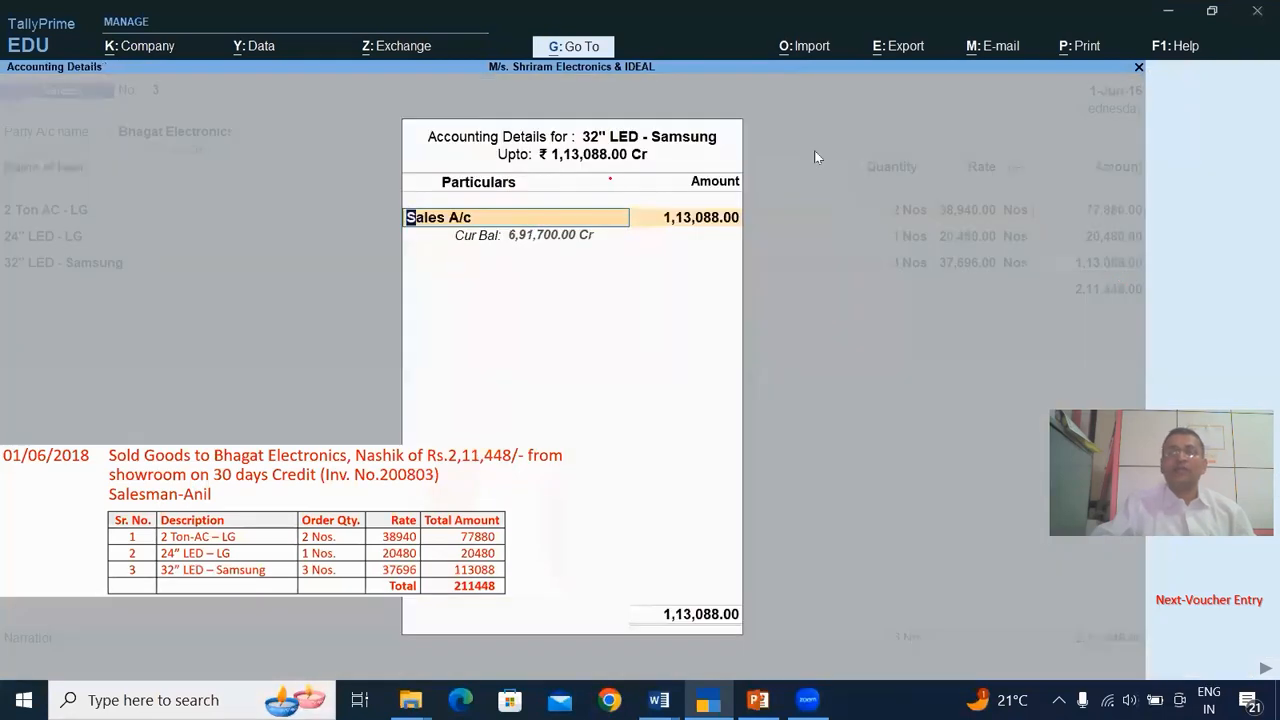
{"action": "left_click_drag", "start_coordinate": [574, 213], "coordinate": [614, 202]}
{"action": "key", "text": "ctrl"}
{"action": "key", "text": "Return"}
{"action": "key", "text": "Return"}
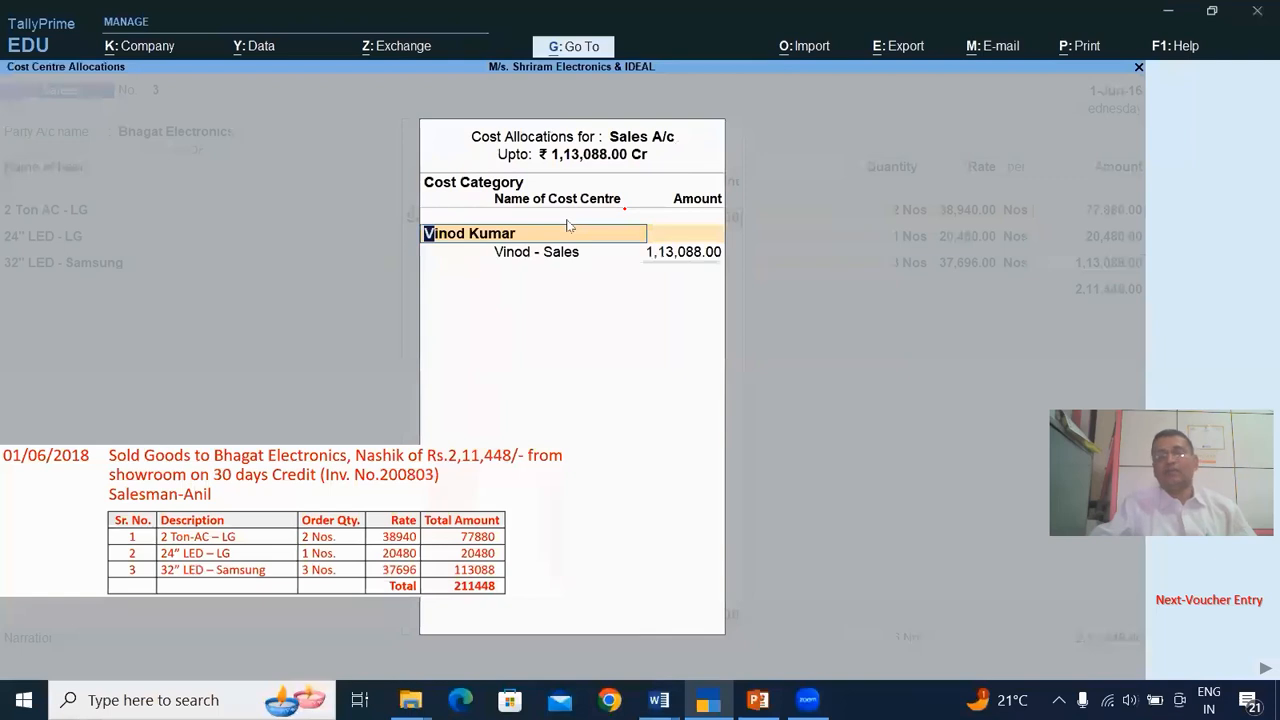
Step: Allocate the full 32" LED - Samsung amount to the invoice salesman's cost category and his Sales cost centre
{"action": "type", "text": "A"}
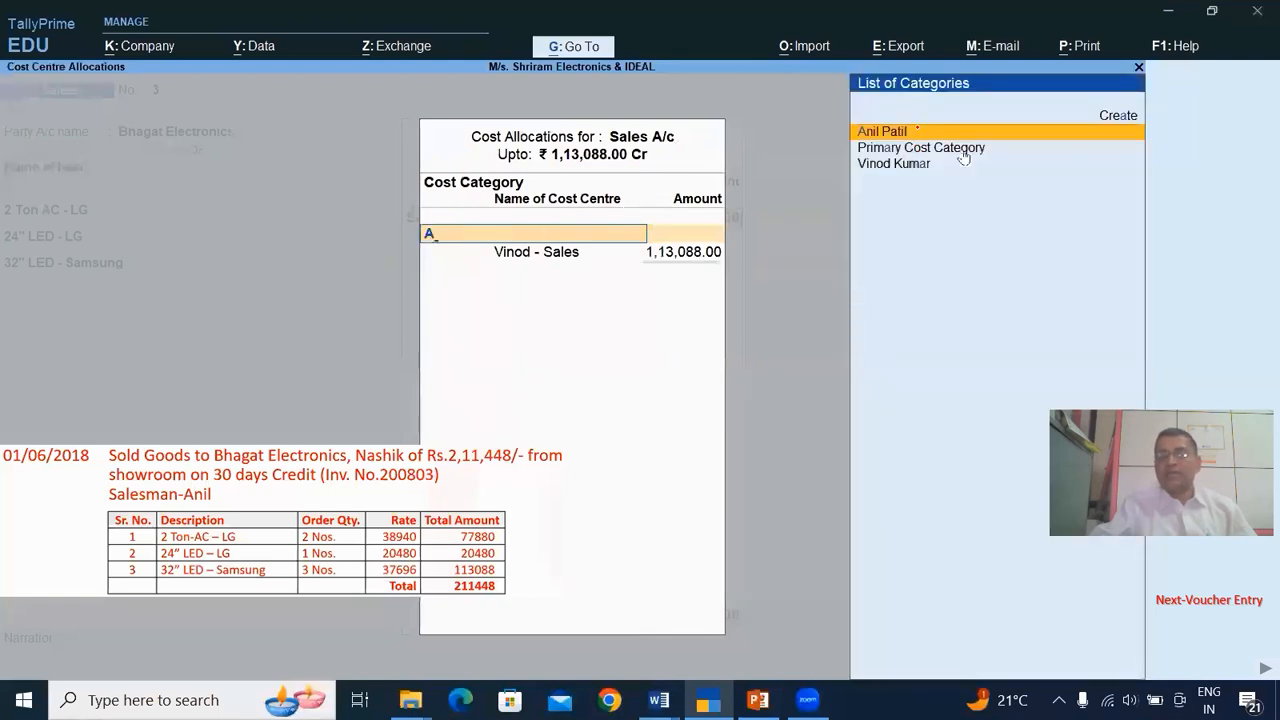
{"action": "left_click_drag", "start_coordinate": [918, 131], "coordinate": [948, 118]}
{"action": "key", "text": "ctrl"}
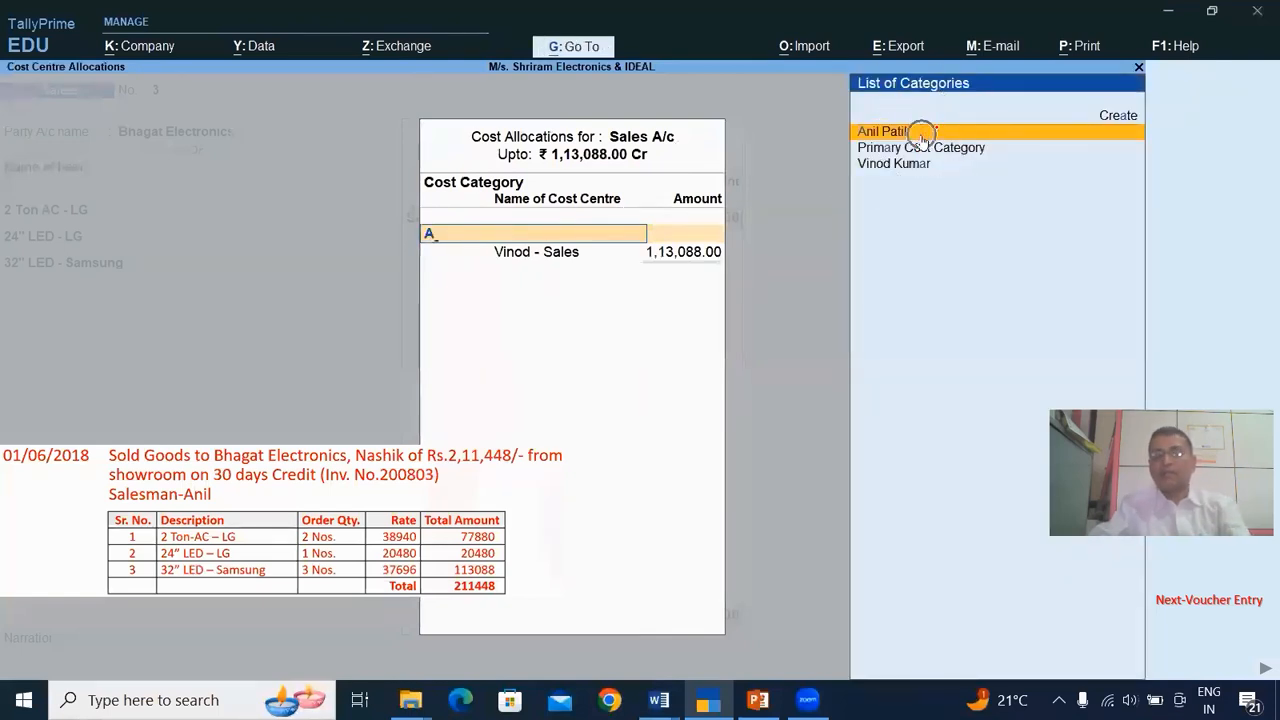
{"action": "key", "text": "Return"}
{"action": "type", "text": "A"}
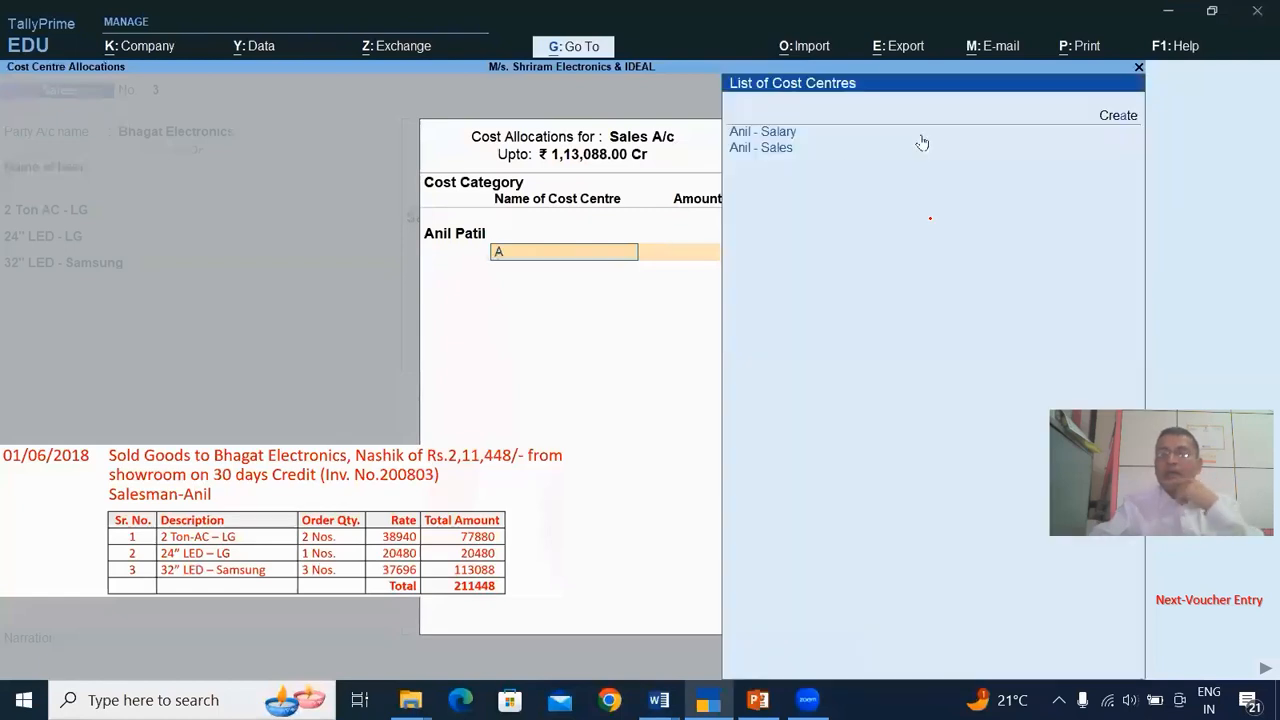
{"action": "left_click_drag", "start_coordinate": [806, 157], "coordinate": [835, 158]}
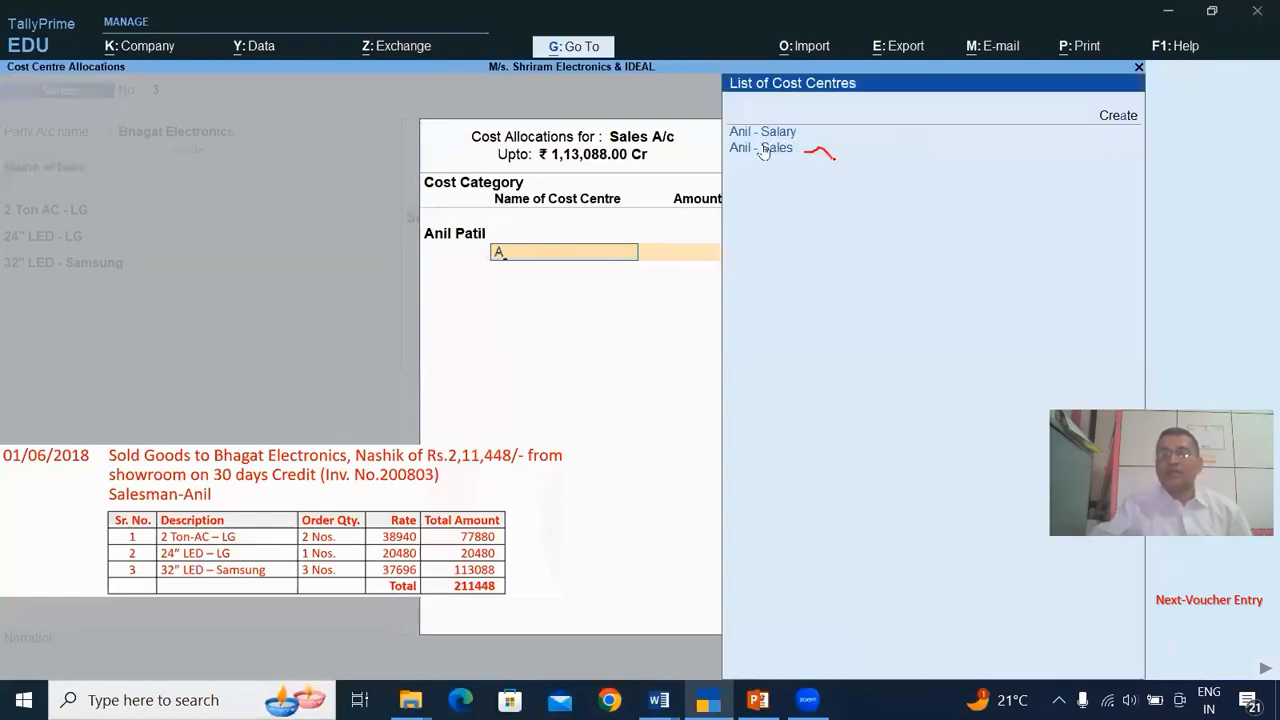
{"action": "key", "text": "Down"}
{"action": "key", "text": "ctrl"}
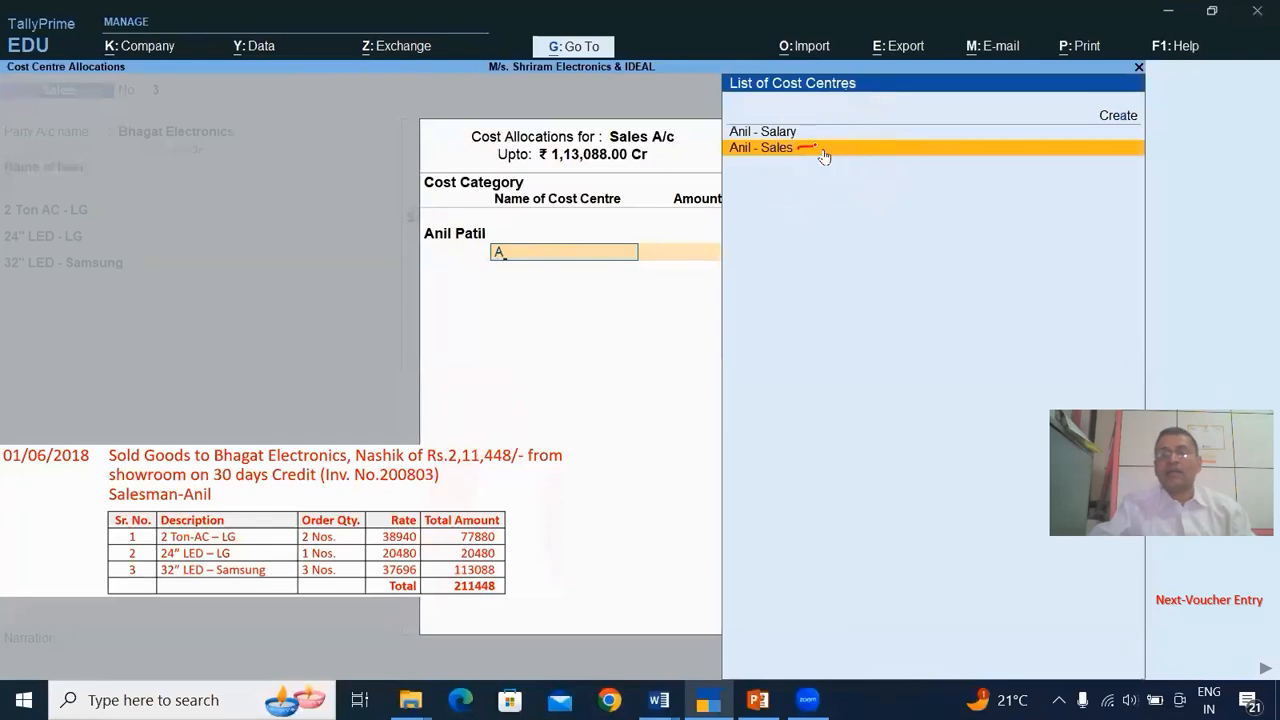
{"action": "key", "text": "Return"}
{"action": "key", "text": "Return"}
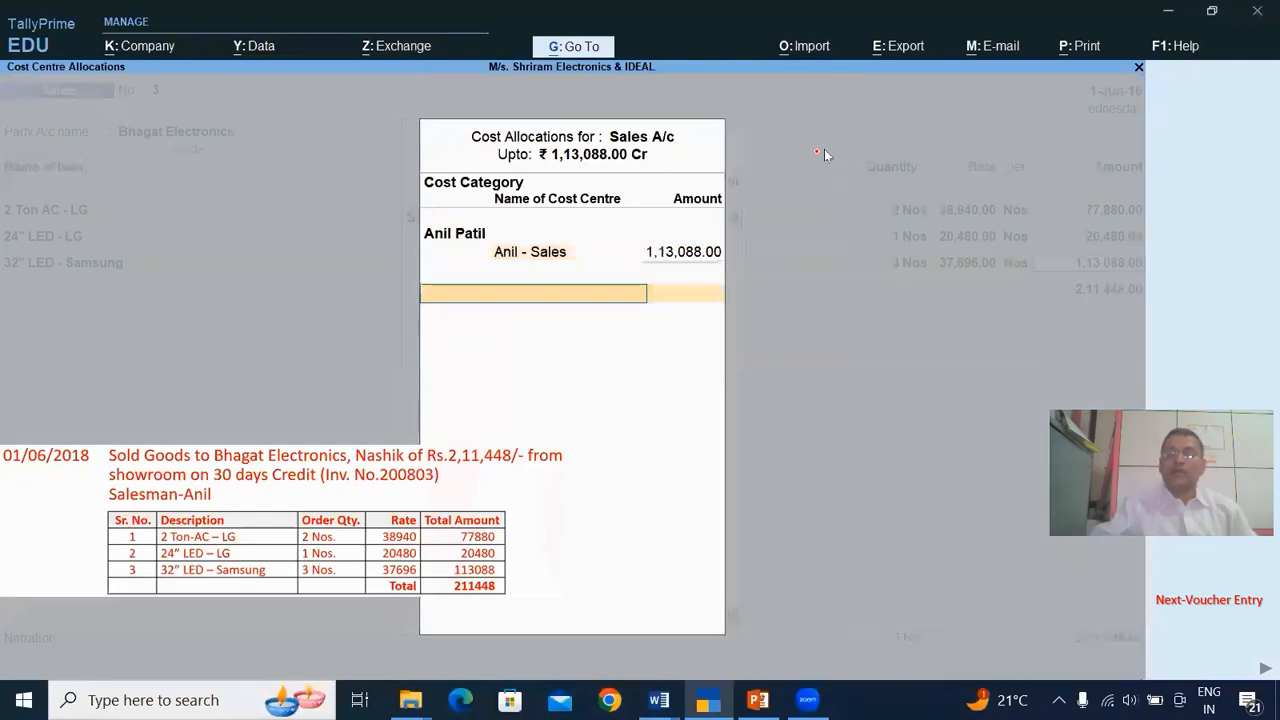
{"action": "key", "text": "Return"}
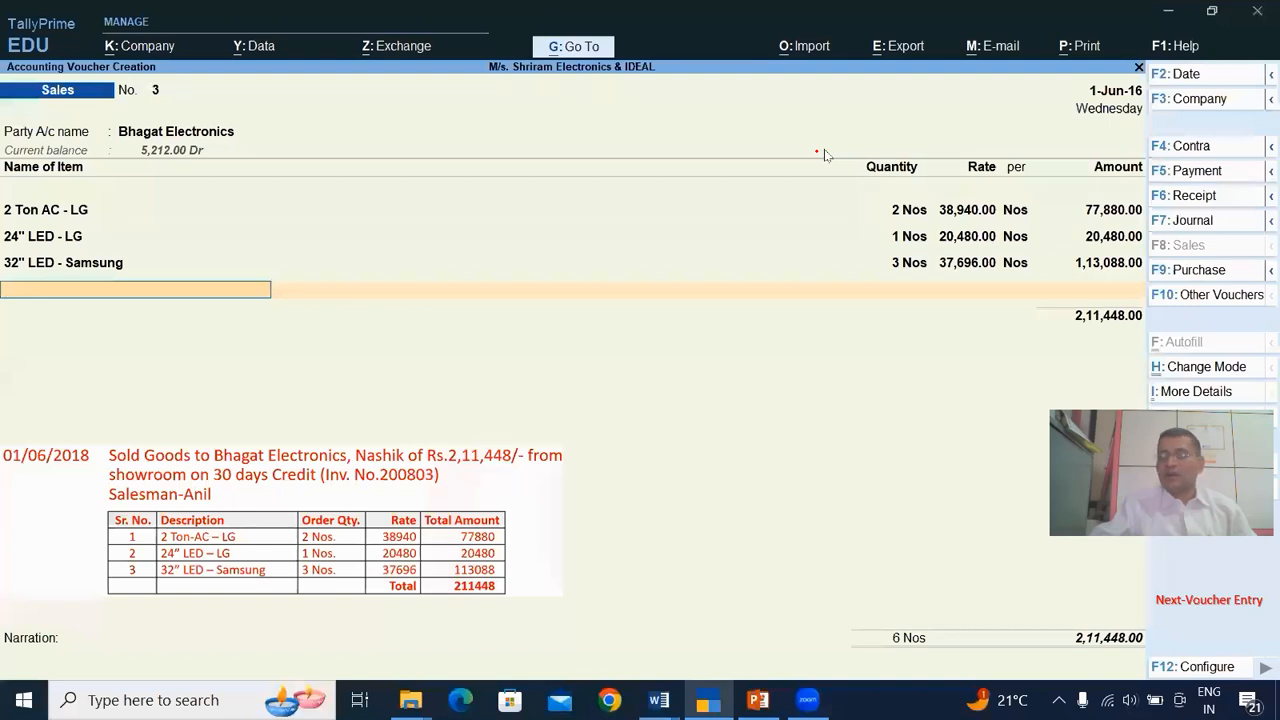
Step: Record the Bhagat Electronics bill as New Ref 200803 with 30 days' credit and save the sales voucher without a narration
{"action": "key", "text": "Return"}
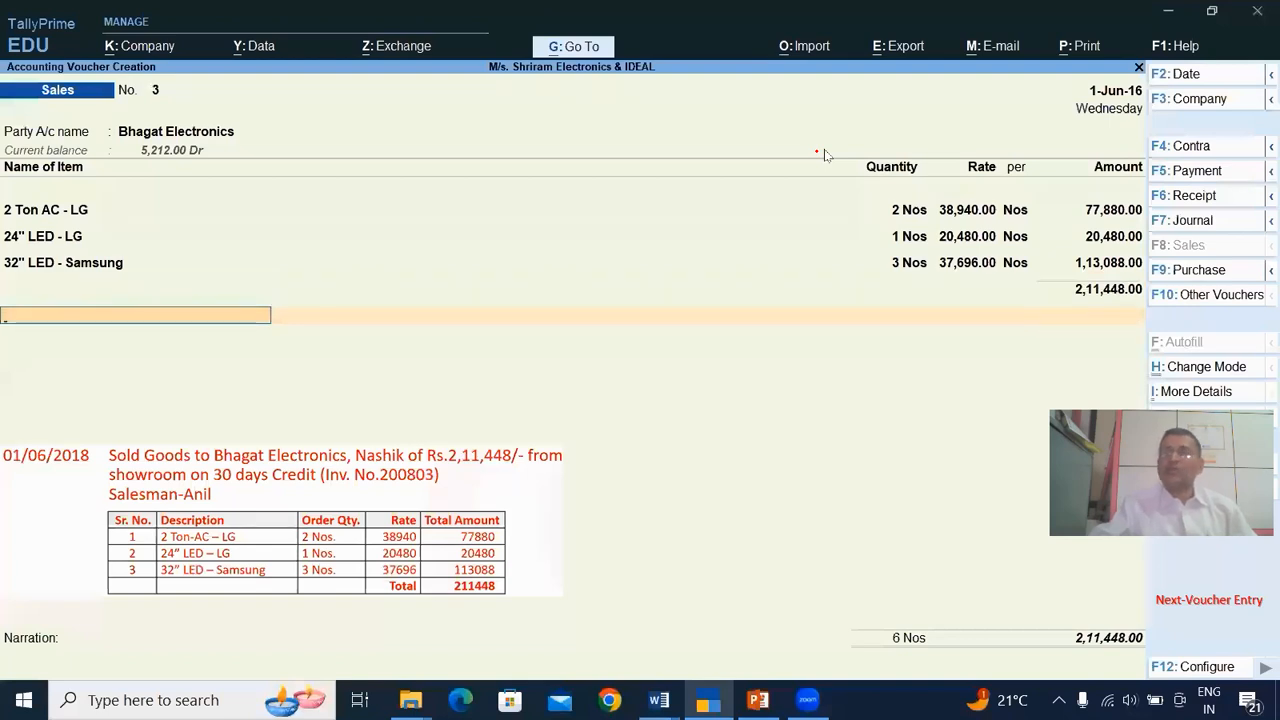
{"action": "key", "text": "Return"}
{"action": "key", "text": "Return"}
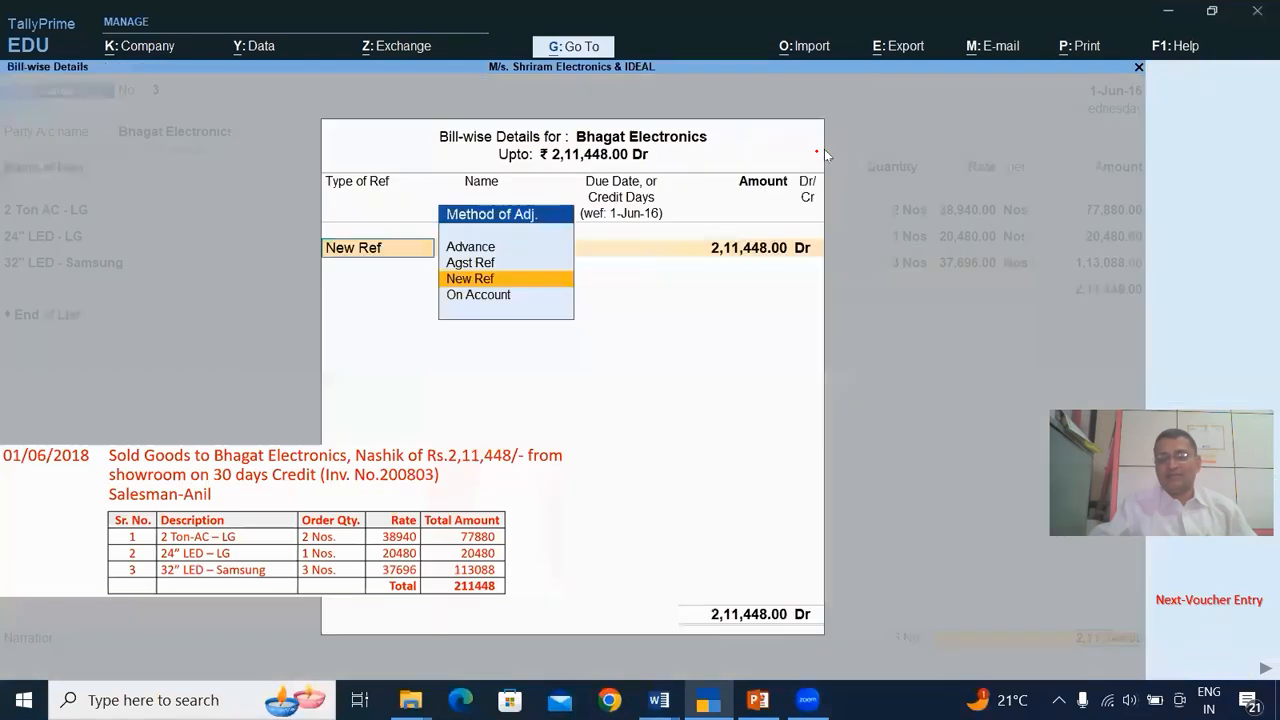
{"action": "key", "text": "Return"}
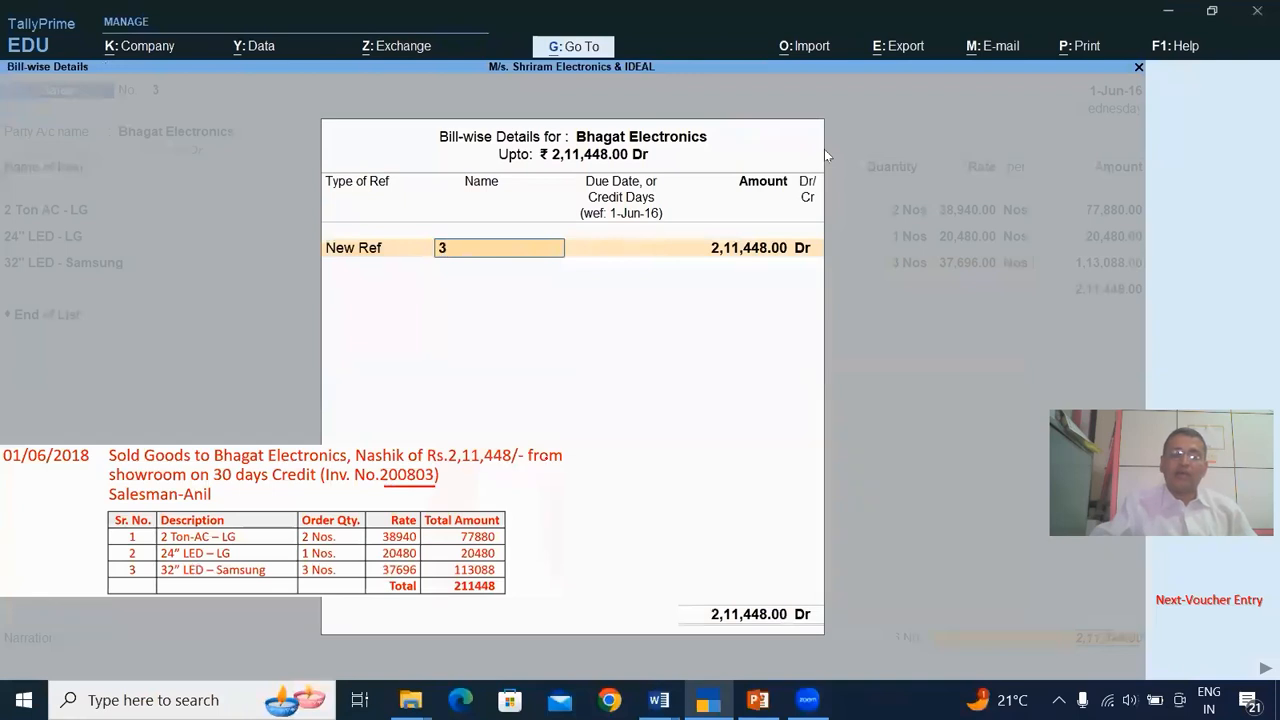
{"action": "type", "text": "200803"}
{"action": "key", "text": "Return"}
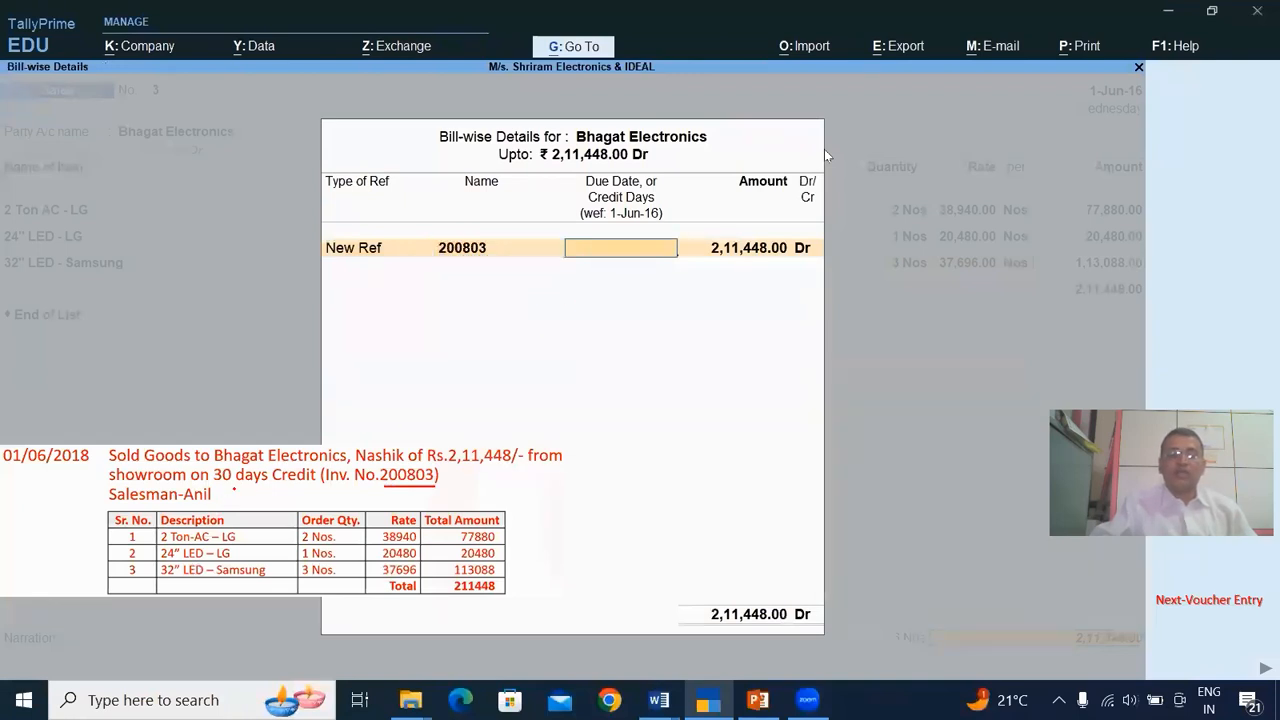
{"action": "type", "text": "30"}
{"action": "key", "text": "Return"}
{"action": "key", "text": "Return"}
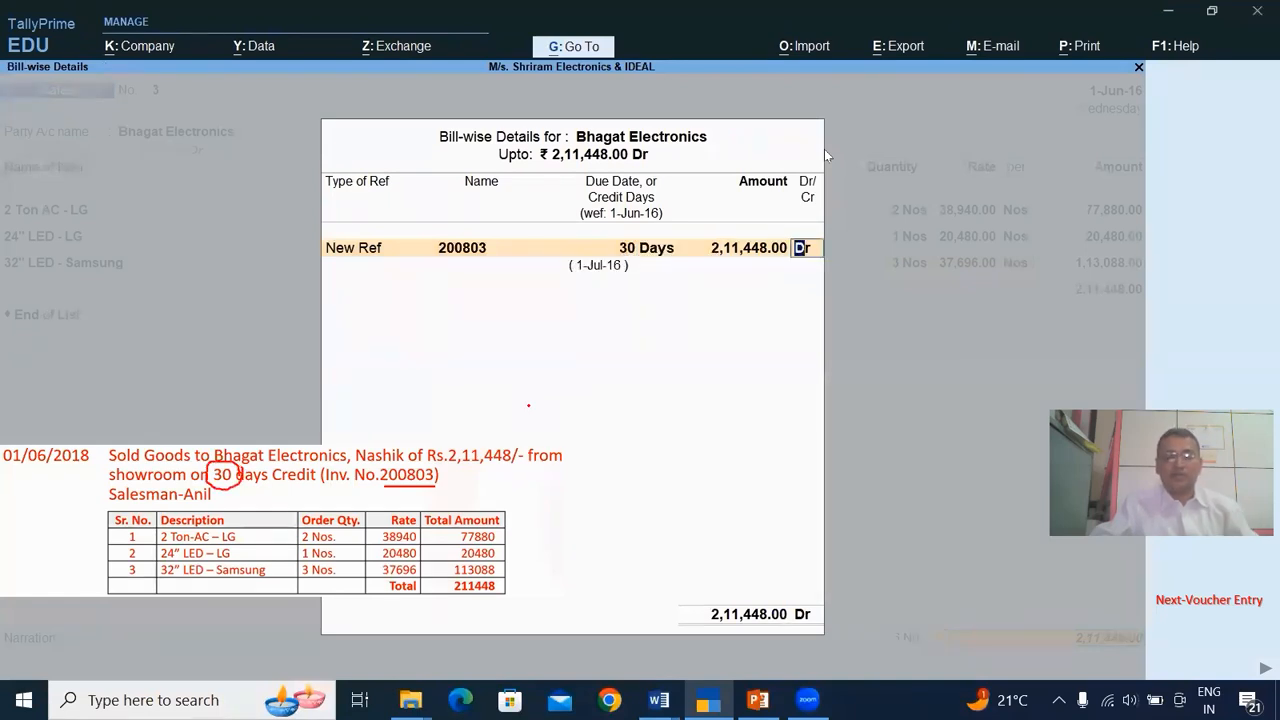
{"action": "key", "text": "Return"}
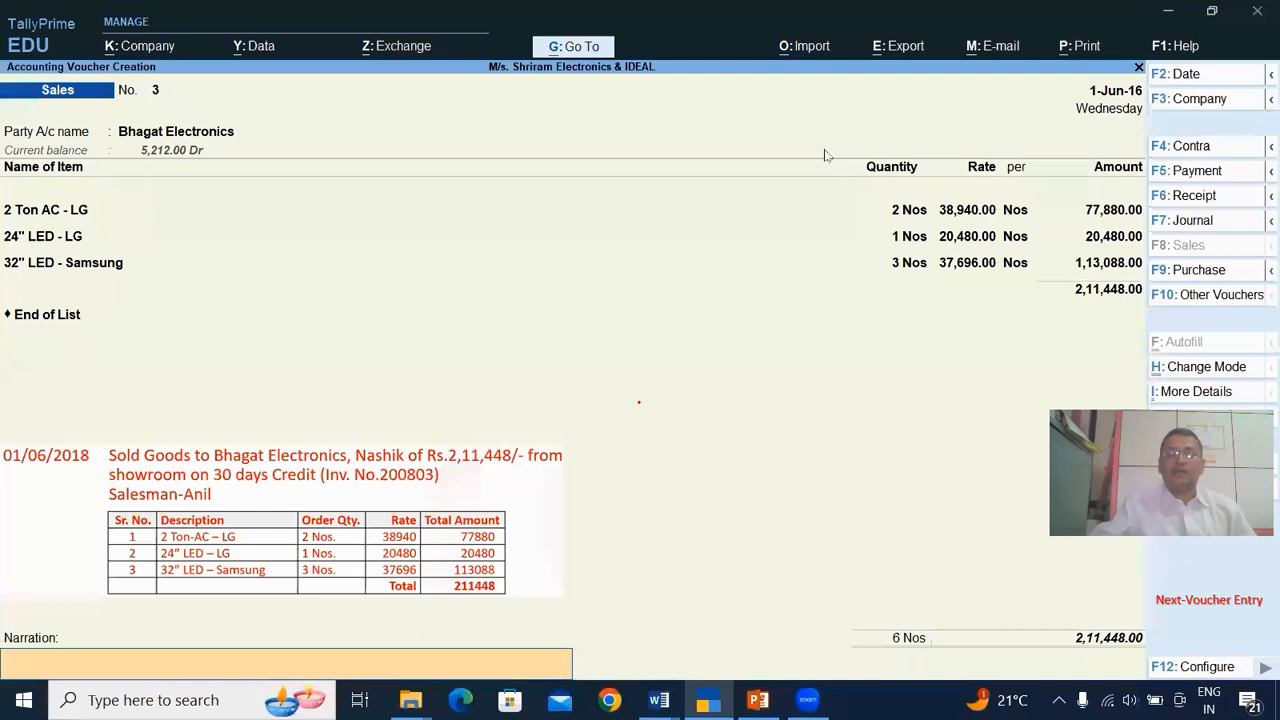
{"action": "key", "text": "Return"}
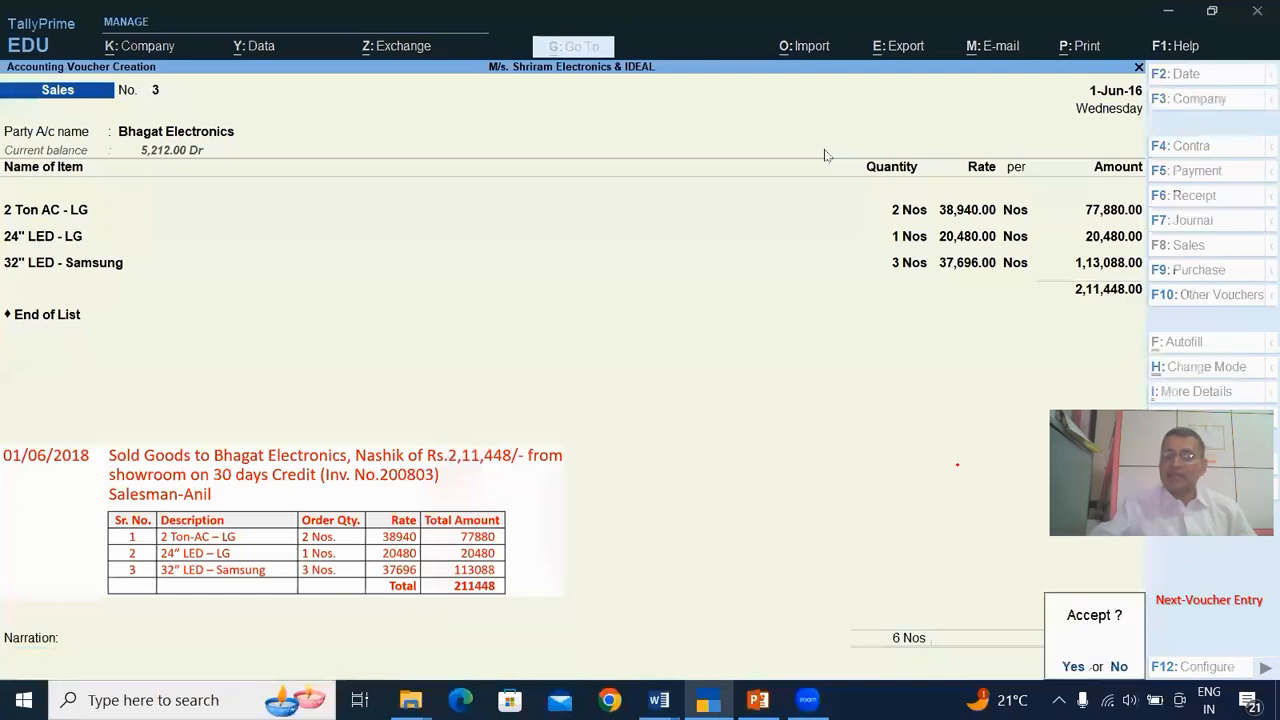
{"action": "key", "text": "Return"}
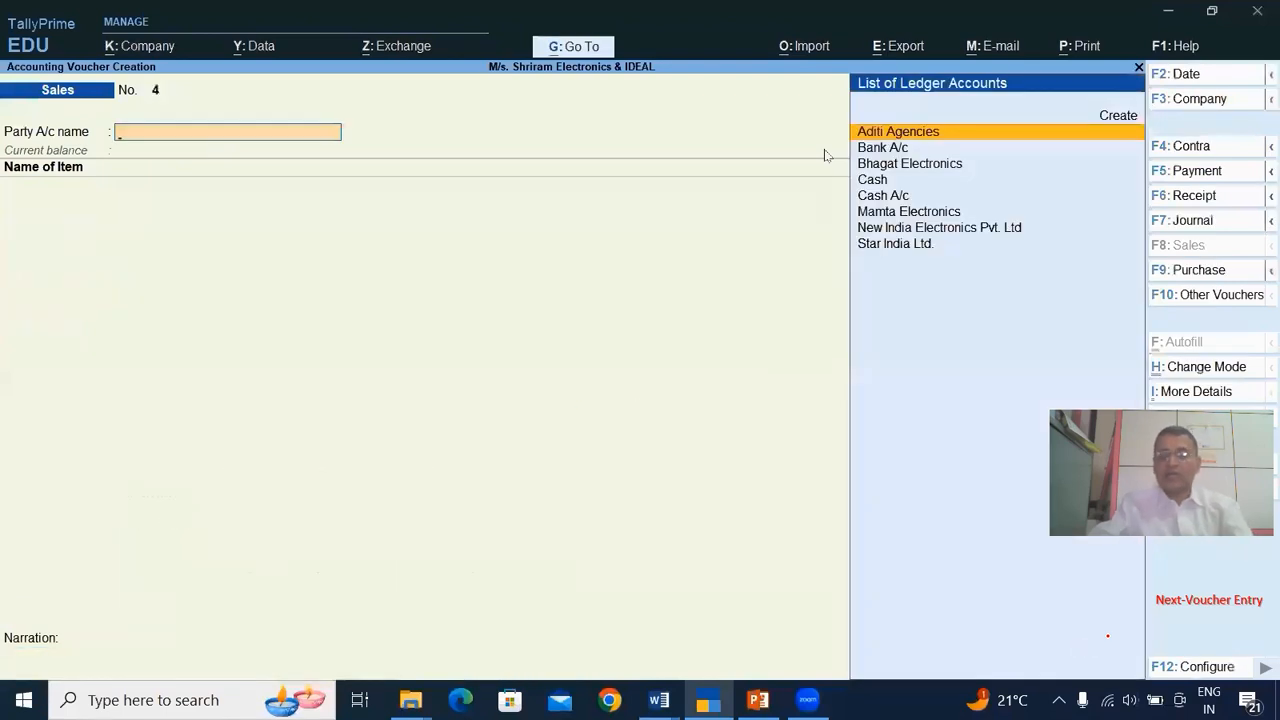
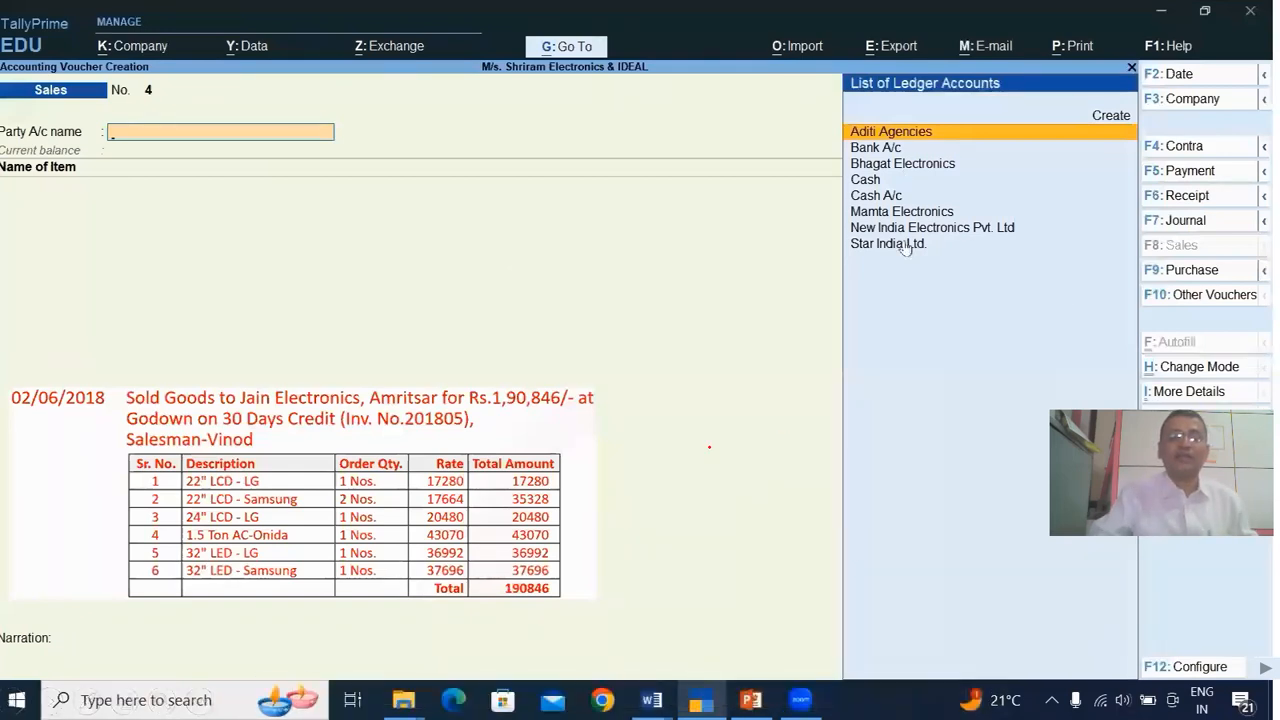
Step: Start a new party ledger from the sales voucher and name it Jain Electronics, without an alias
{"action": "left_click", "coordinate": [1112, 117]}
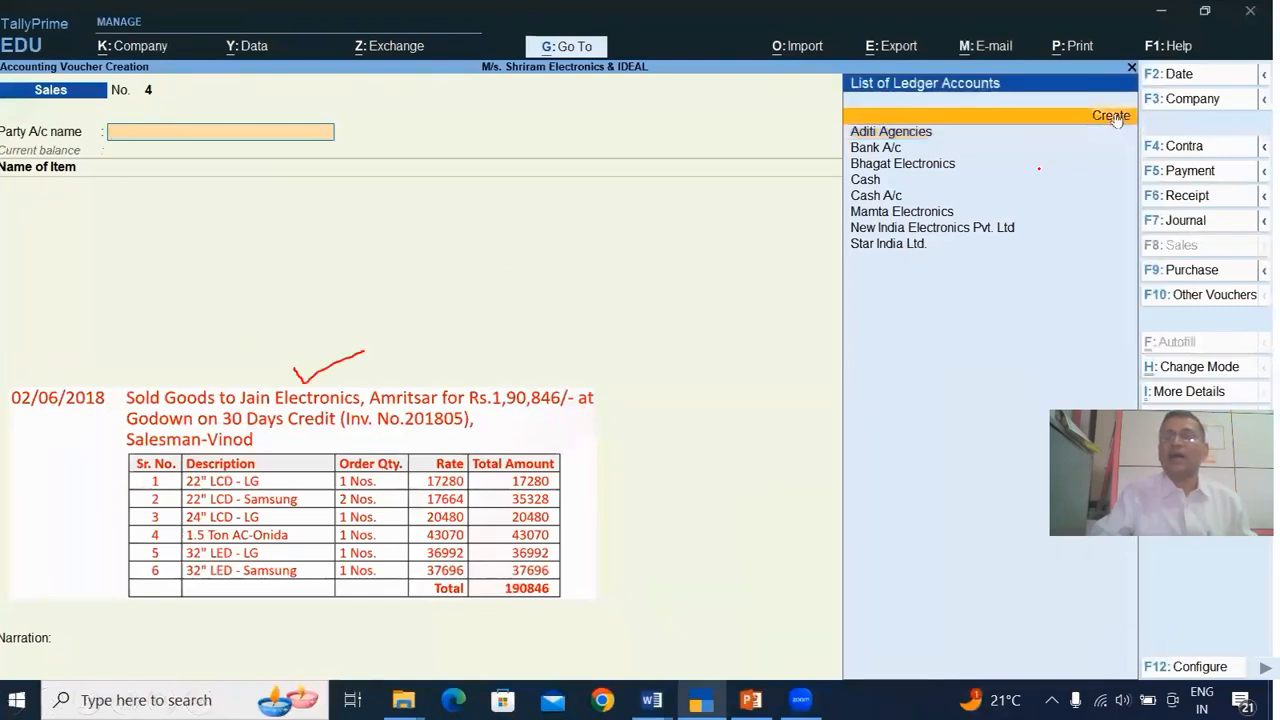
{"action": "left_click", "coordinate": [1112, 116]}
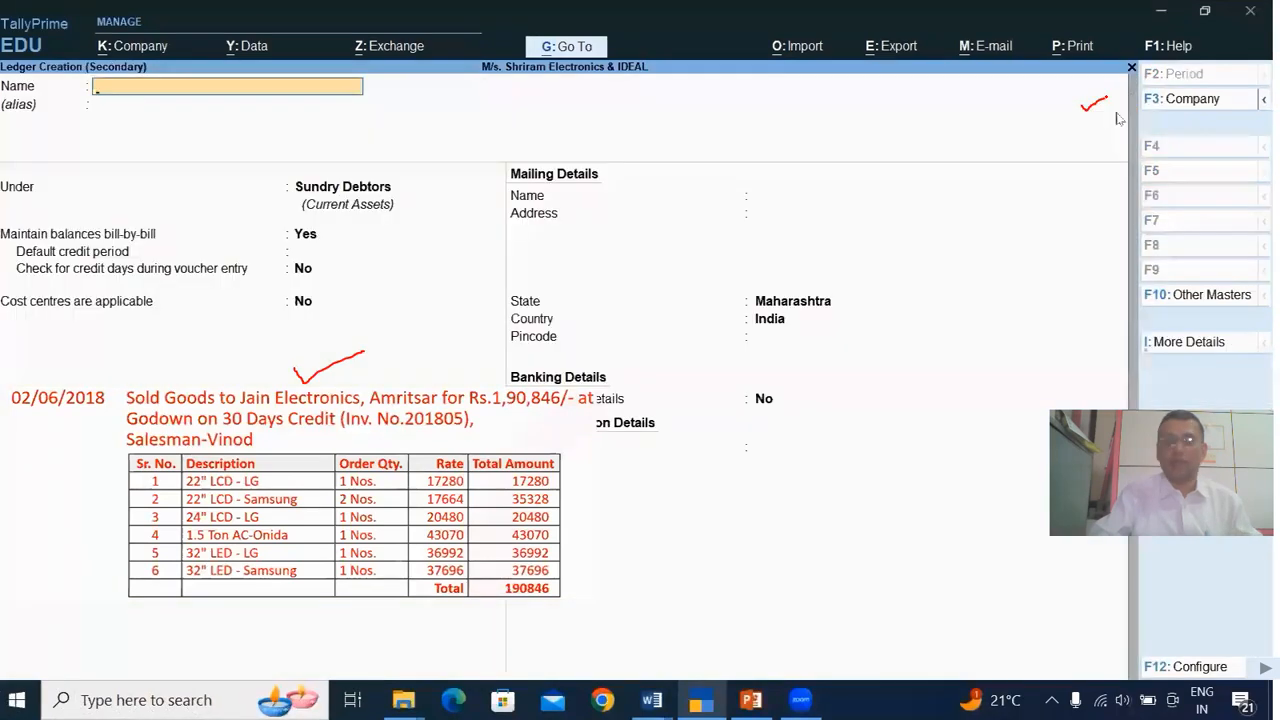
{"action": "type", "text": "Jsin"}
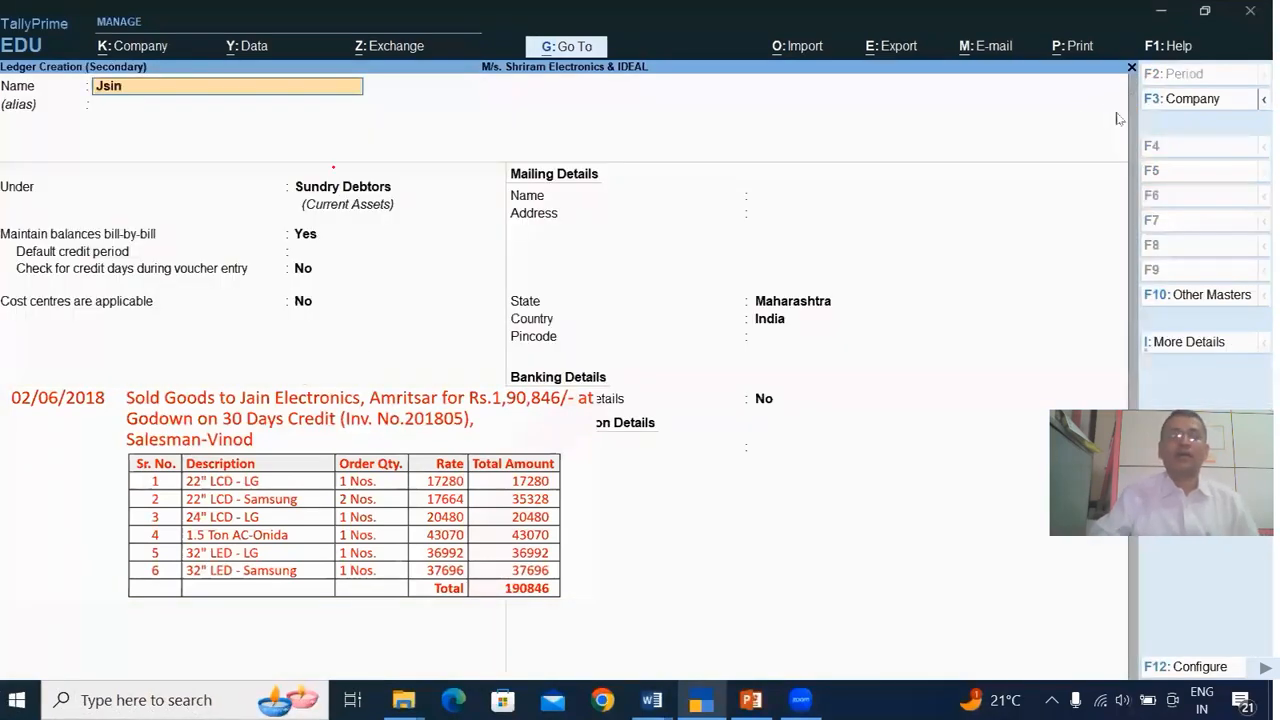
{"action": "key", "text": "BackSpace"}
{"action": "key", "text": "BackSpace"}
{"action": "key", "text": "BackSpace"}
{"action": "type", "text": "ain"}
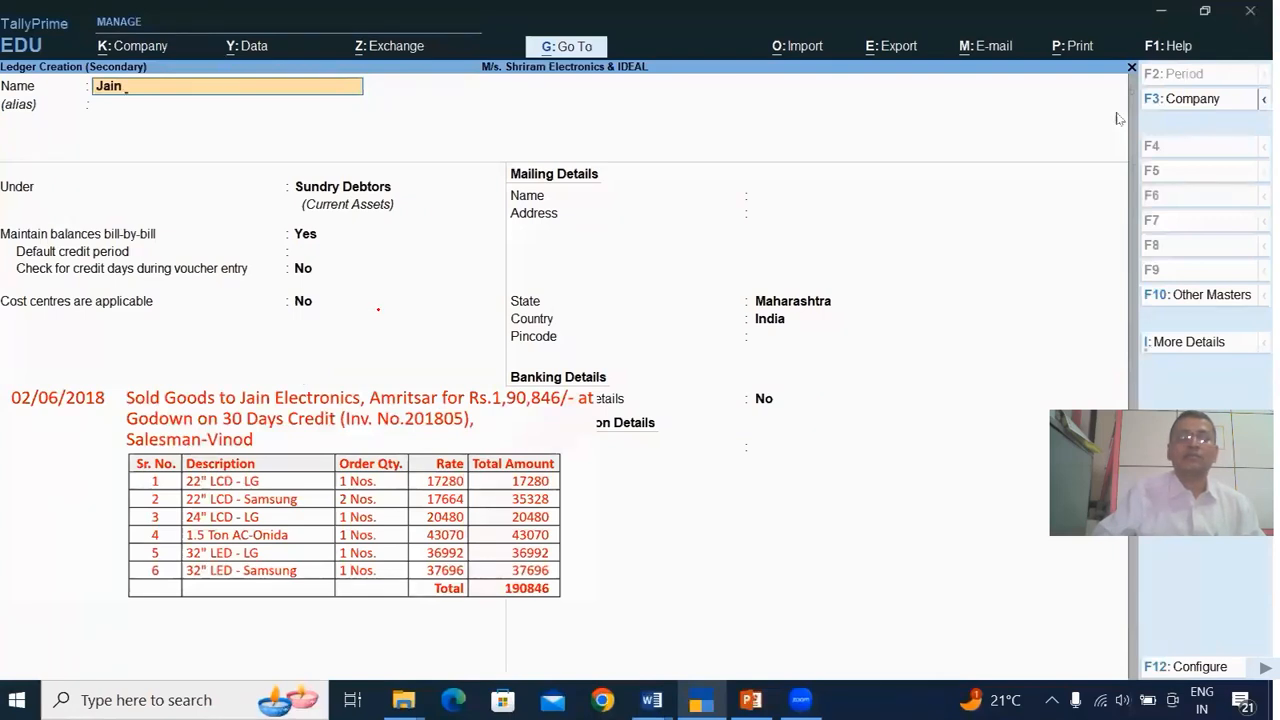
{"action": "type", "text": "E"}
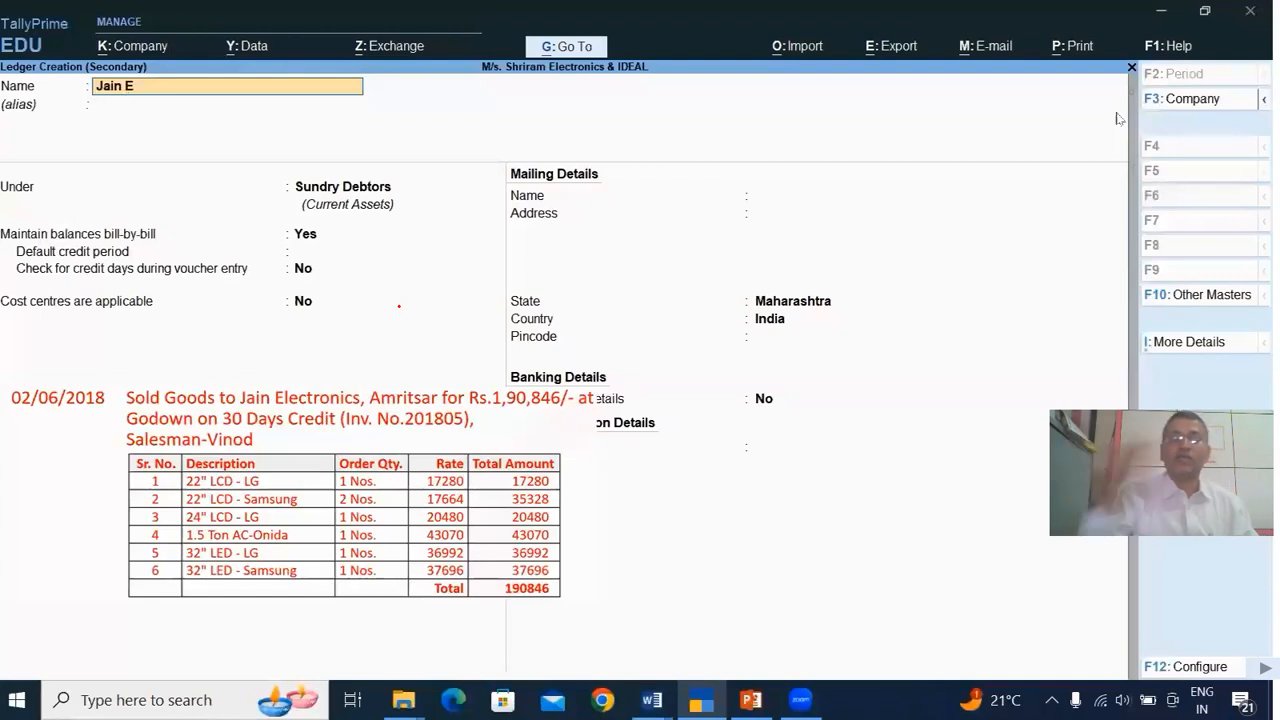
{"action": "type", "text": "lect"}
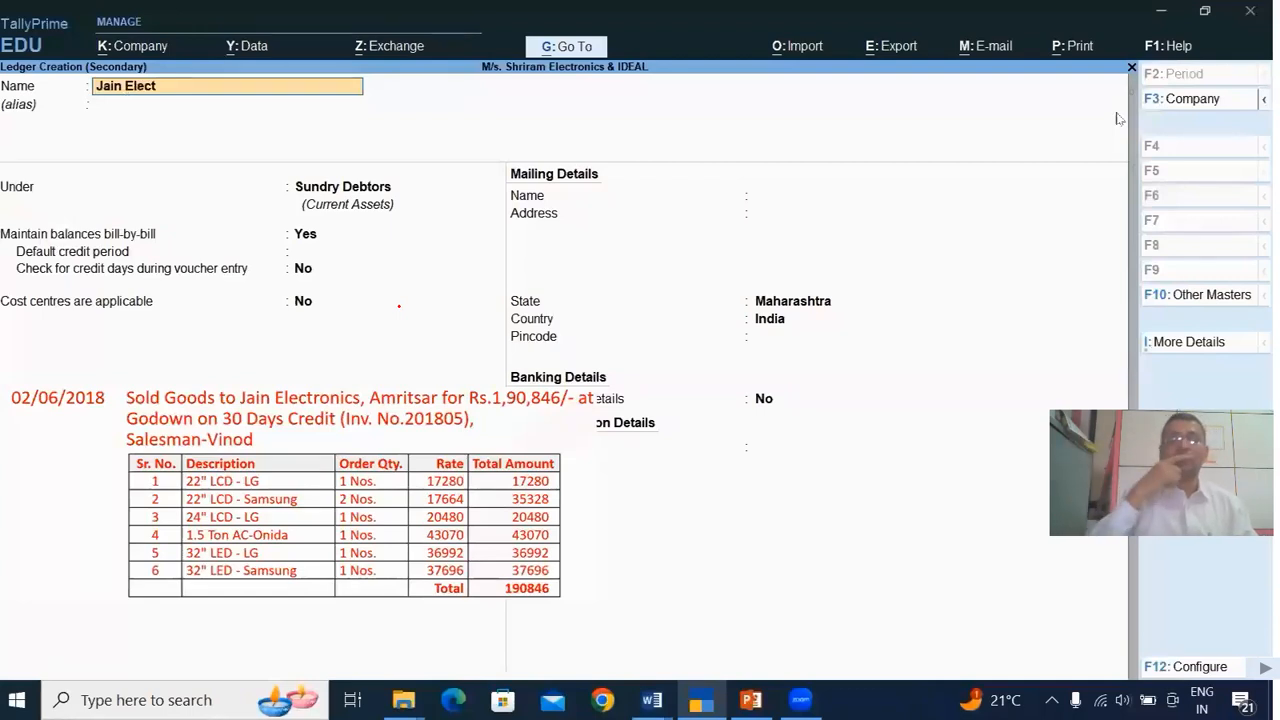
{"action": "type", "text": "ronics"}
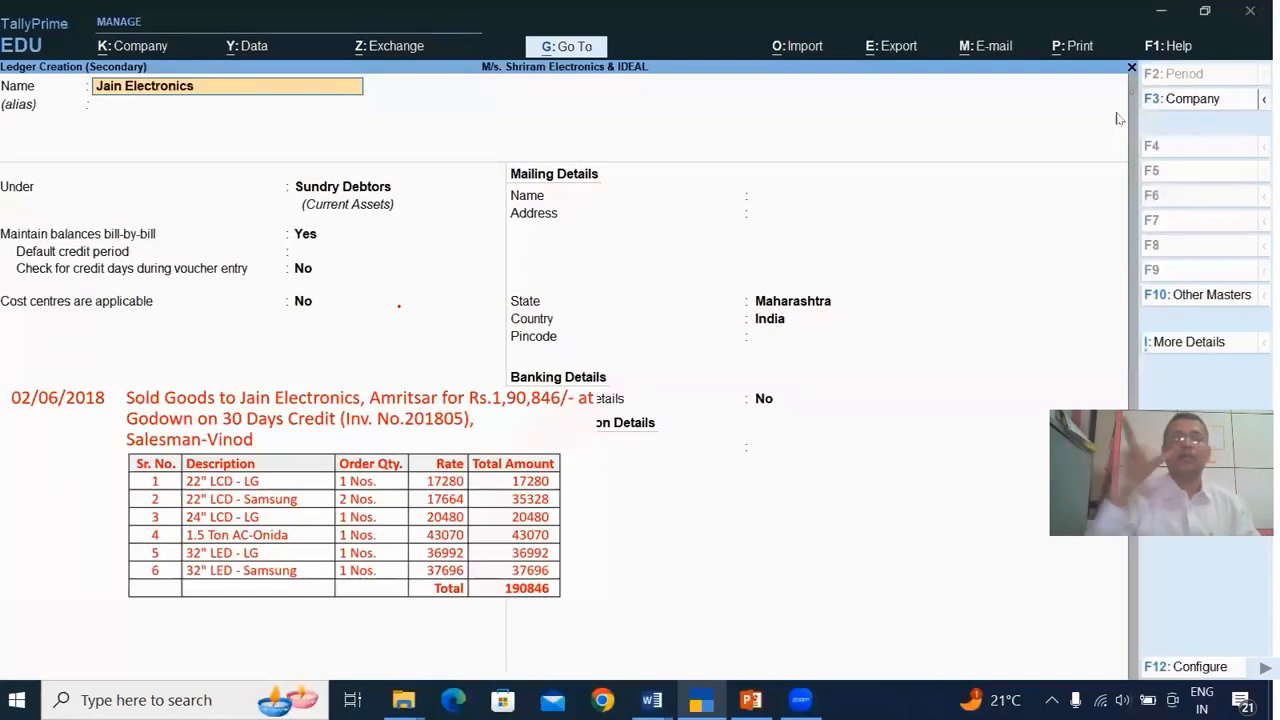
{"action": "key", "text": "Return"}
{"action": "key", "text": "Return"}
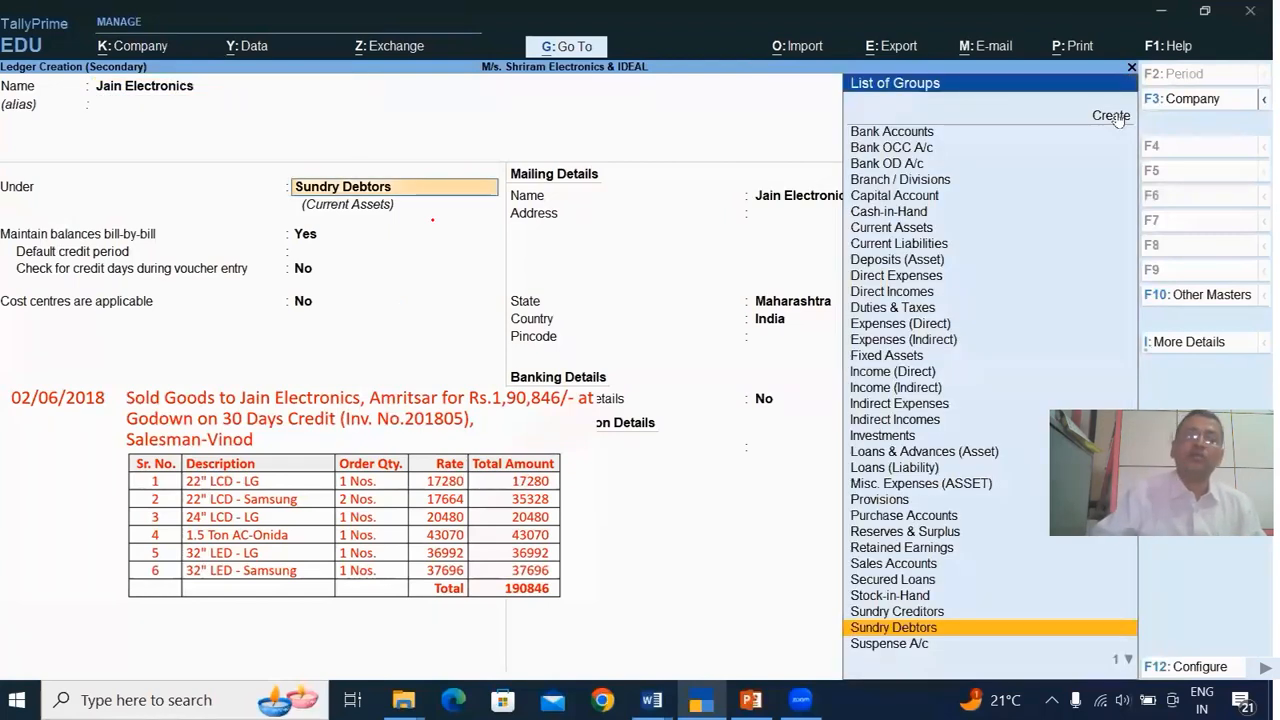
Step: Keep the ledger under Sundry Debtors with bill-by-bill balances set to Yes, no default credit period, and cost centres set to No
{"action": "mouse_move", "coordinate": [420, 185]}
{"action": "left_mouse_down"}
{"action": "mouse_move", "coordinate": [433, 193]}
{"action": "mouse_move", "coordinate": [456, 170]}
{"action": "left_mouse_up"}
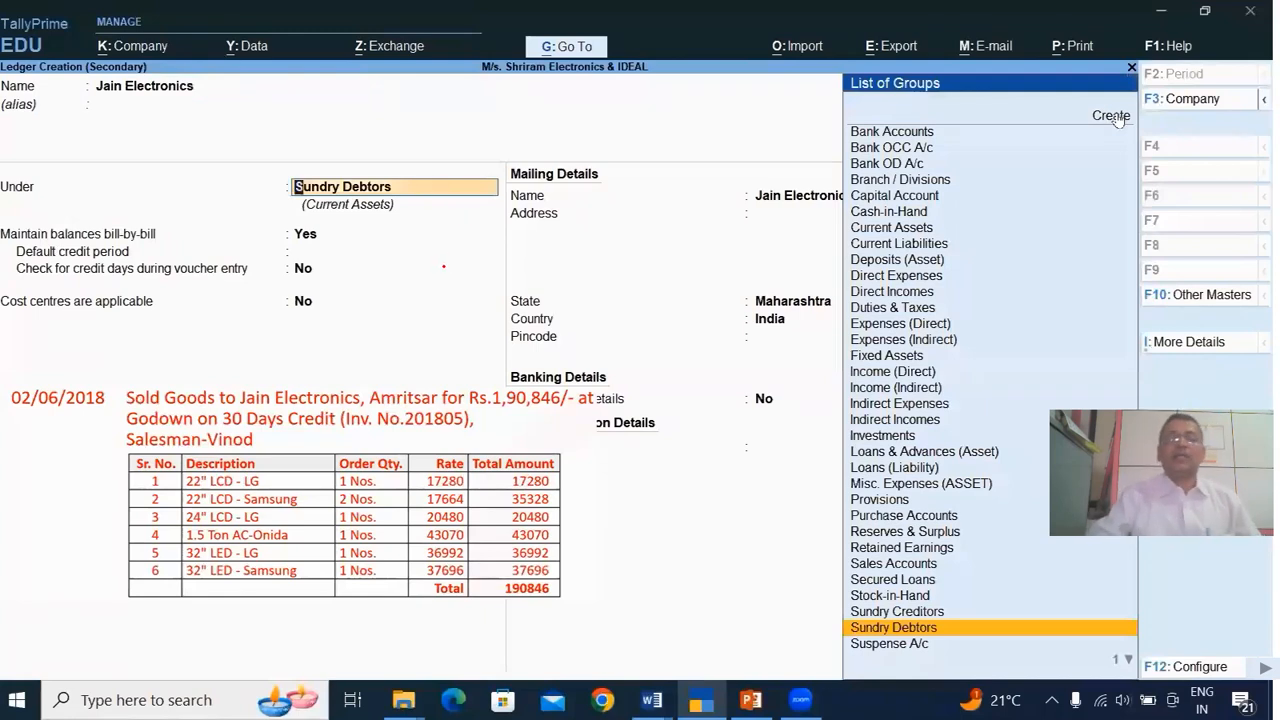
{"action": "left_click_drag", "start_coordinate": [337, 234], "coordinate": [371, 232]}
{"action": "key", "text": "Return"}
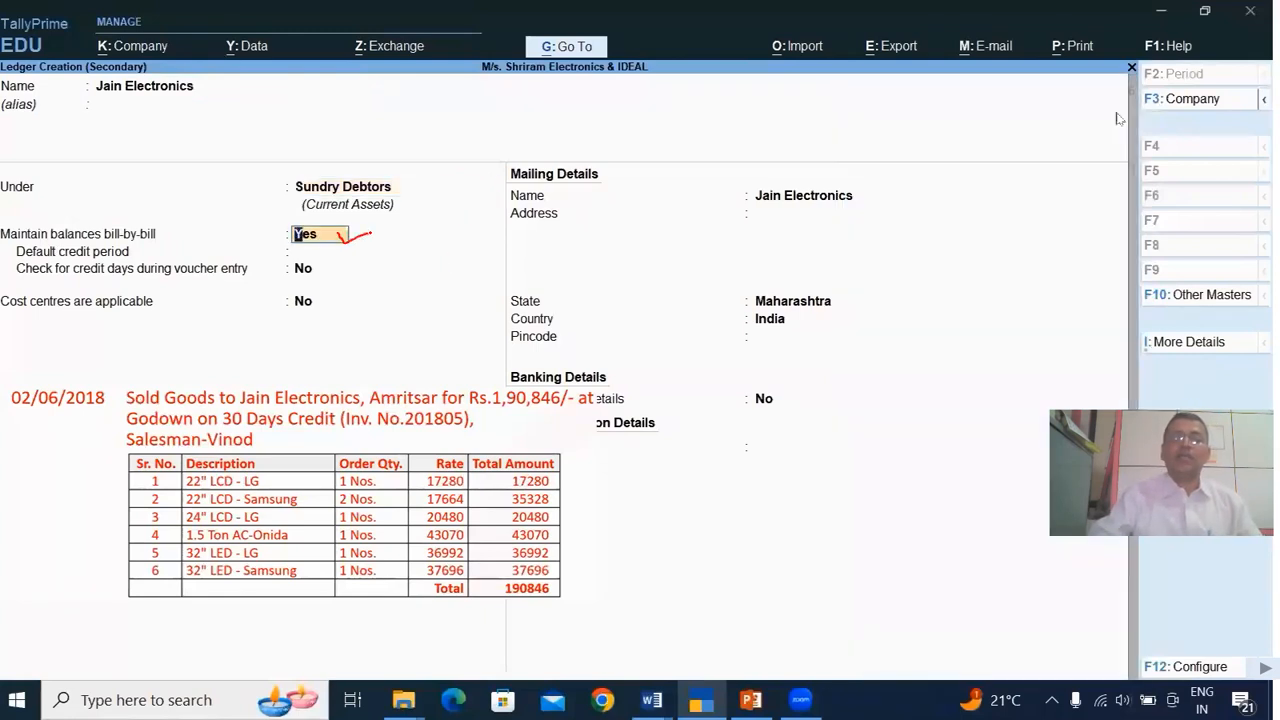
{"action": "key", "text": "Return"}
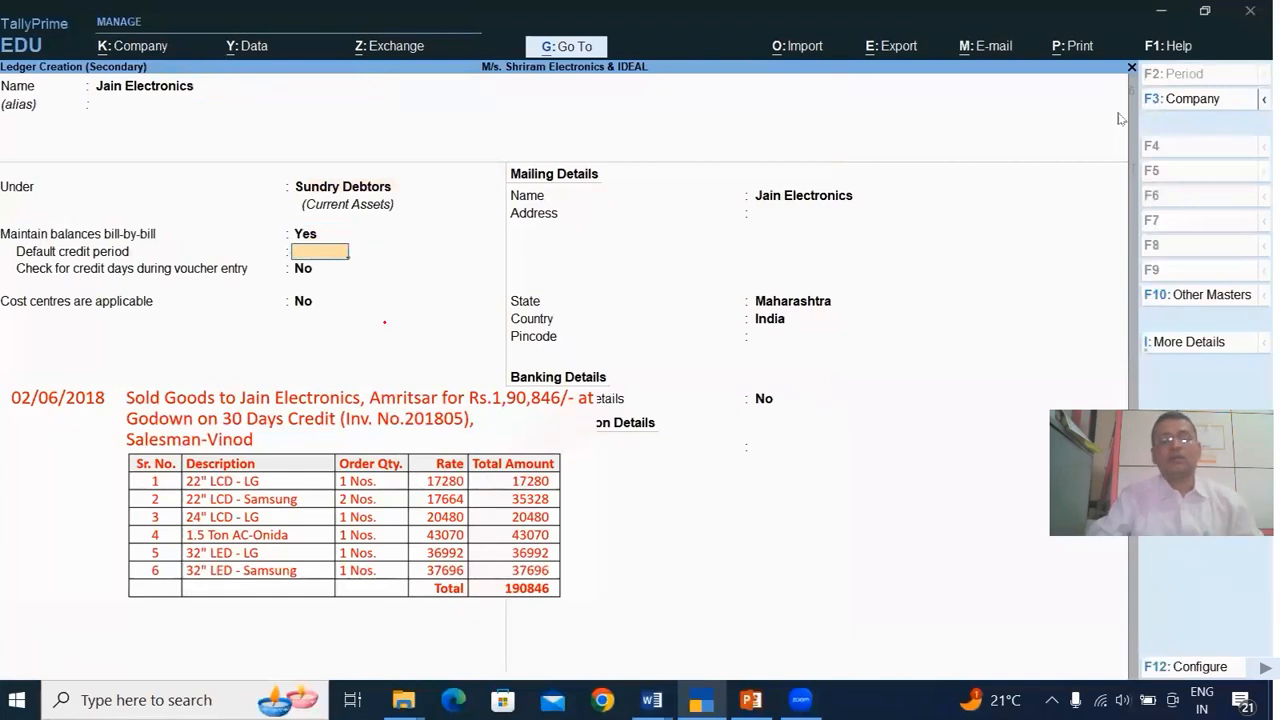
{"action": "key", "text": "Return"}
{"action": "key", "text": "Return"}
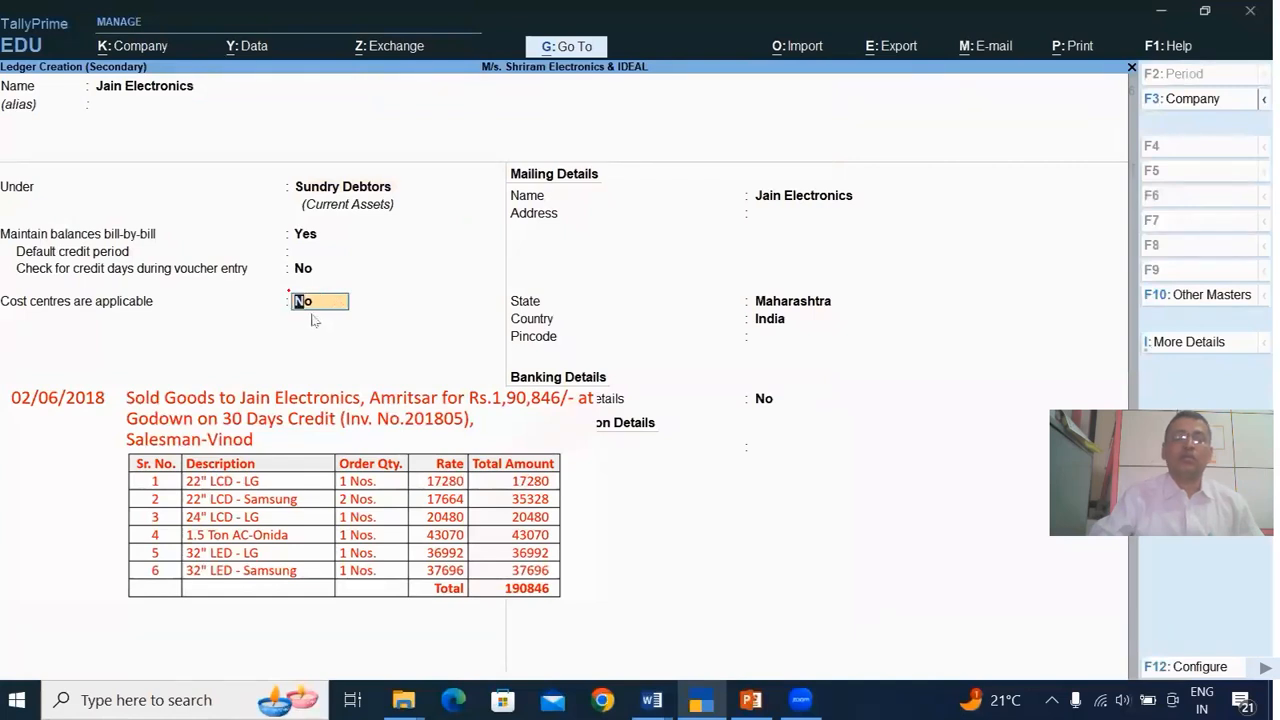
{"action": "key", "text": "Return"}
Step: Enter Amritsar as the ledger's address, keep Maharashtra and India, and save the Jain Electronics ledger
{"action": "key", "text": "Return"}
{"action": "key", "text": "BackSpace"}
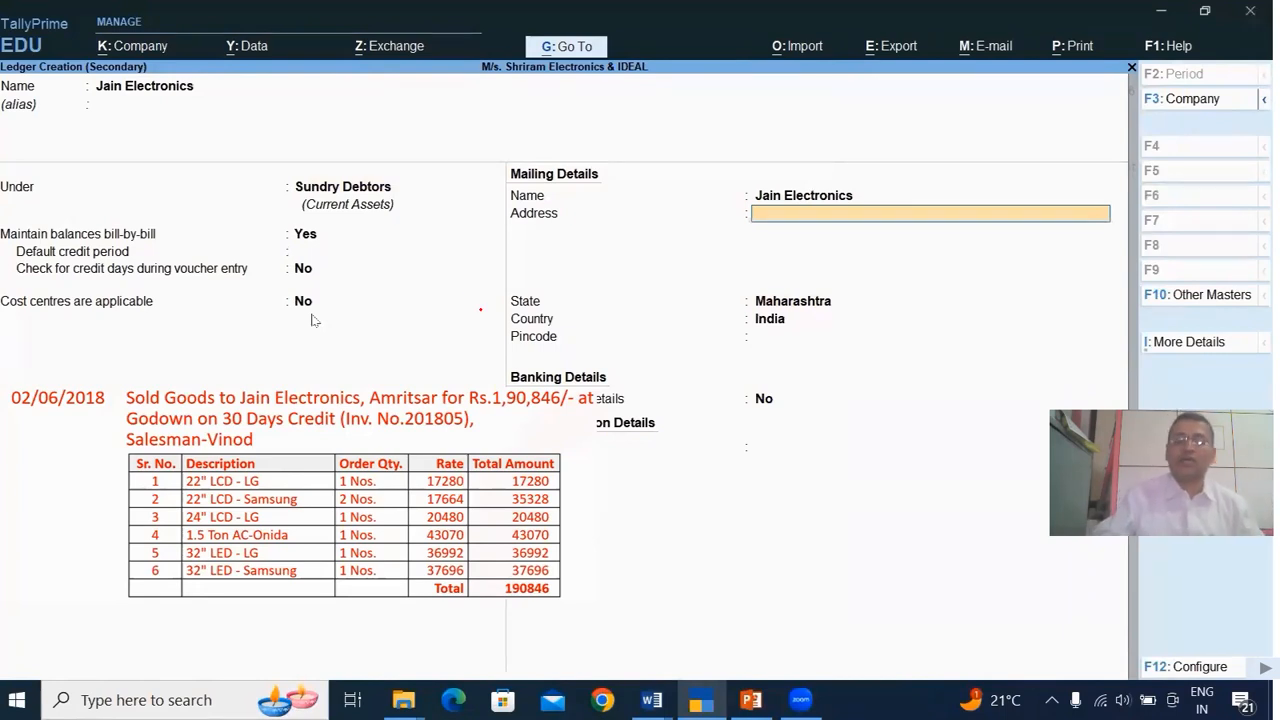
{"action": "type", "text": "Amritsar"}
{"action": "key", "text": "Return"}
{"action": "key", "text": "Return"}
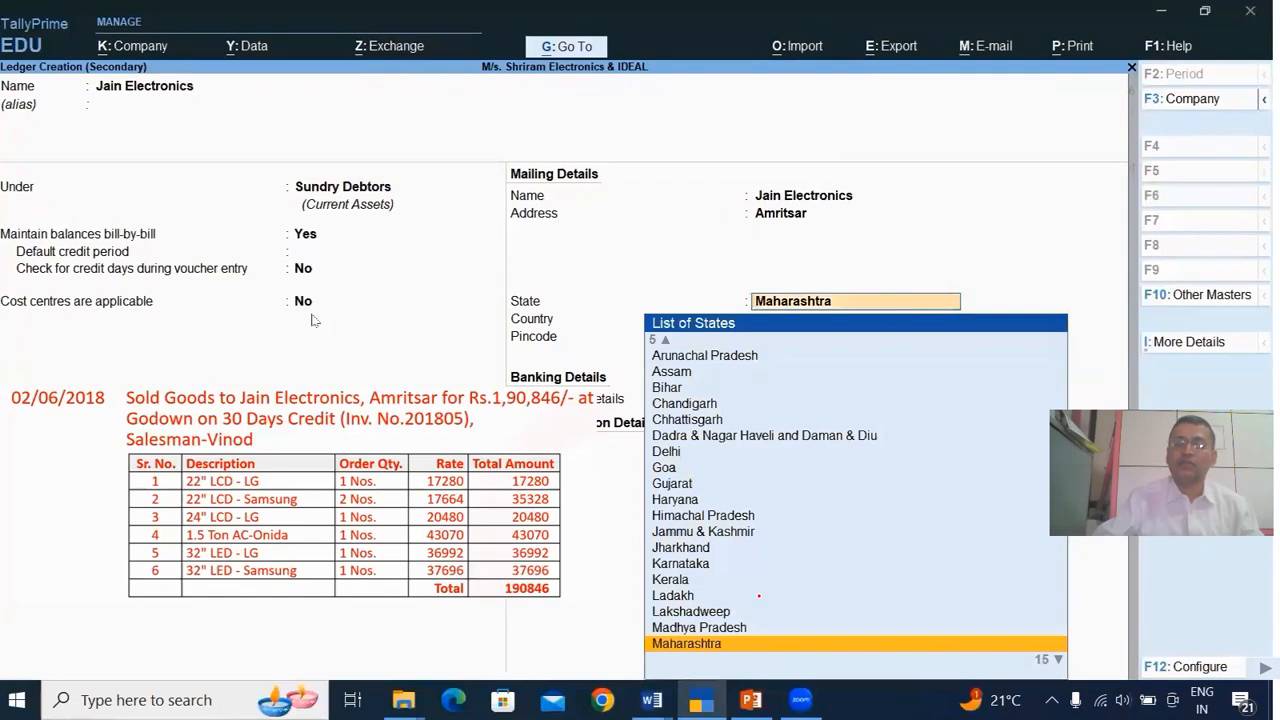
{"action": "key", "text": "Return"}
{"action": "key", "text": "Return"}
{"action": "key", "text": "Return"}
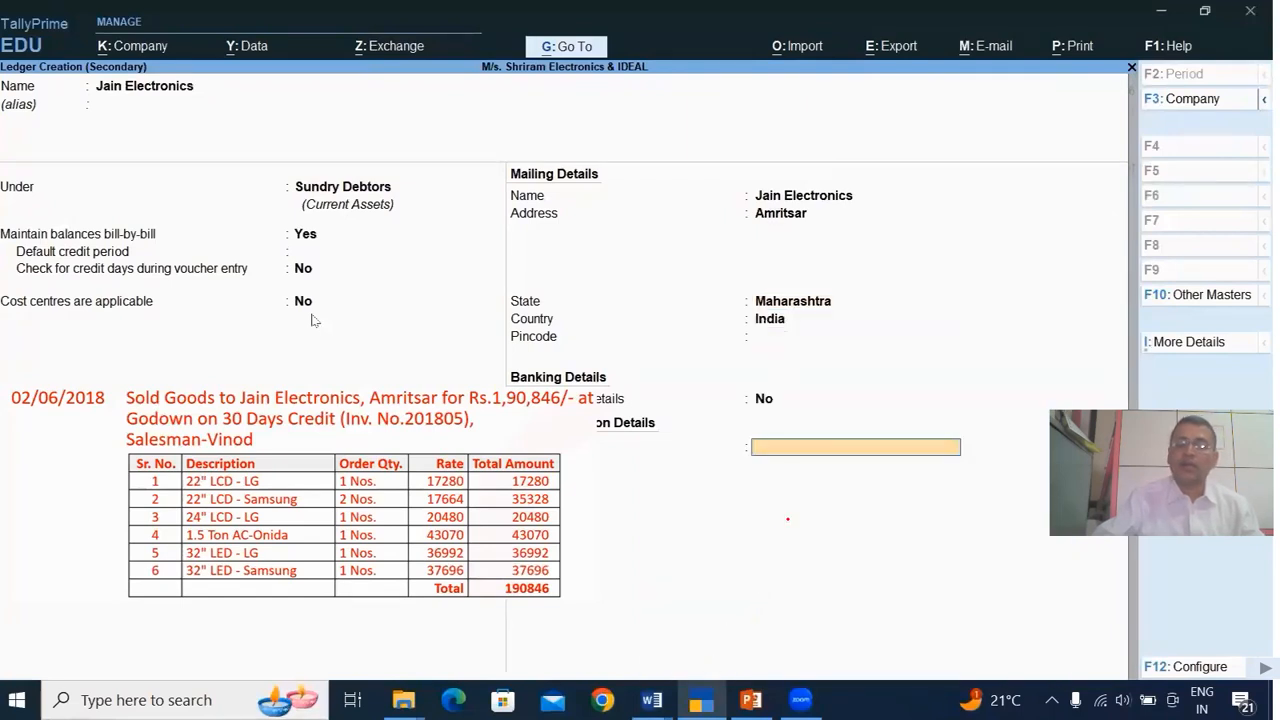
{"action": "key", "text": "Return"}
{"action": "left_click_drag", "start_coordinate": [1047, 659], "coordinate": [1076, 654]}
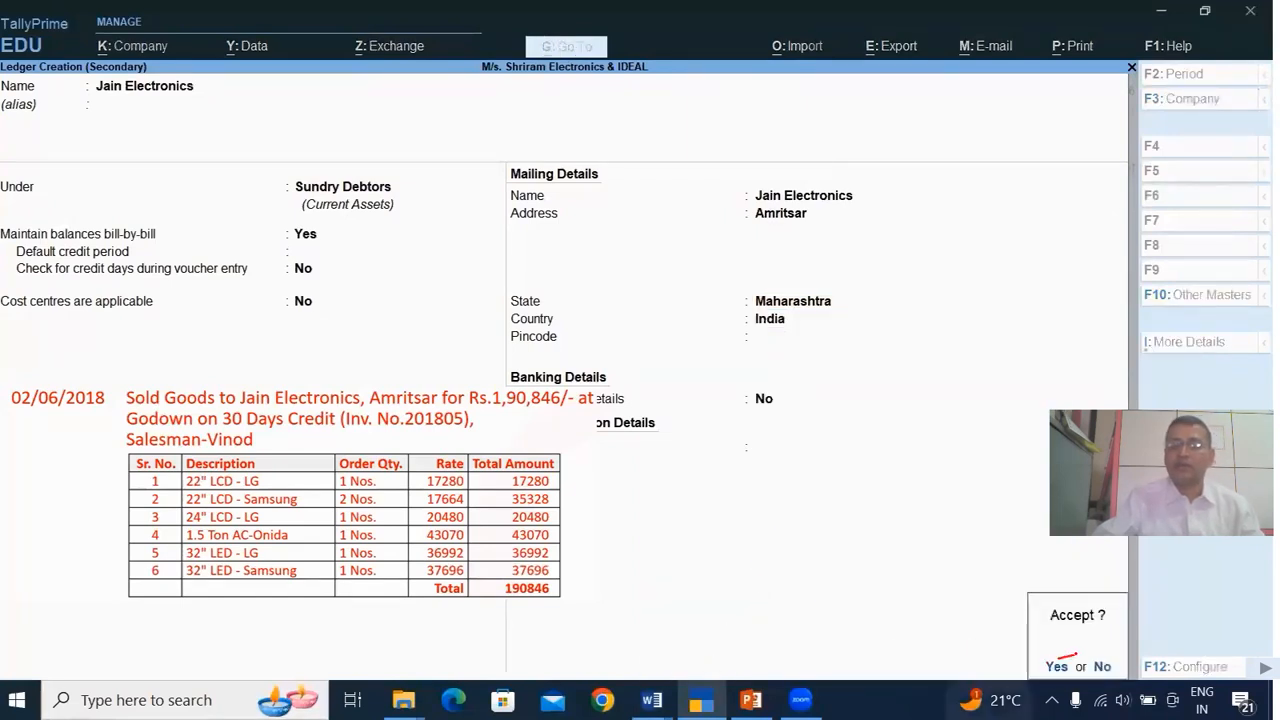
{"action": "key", "text": "Return"}
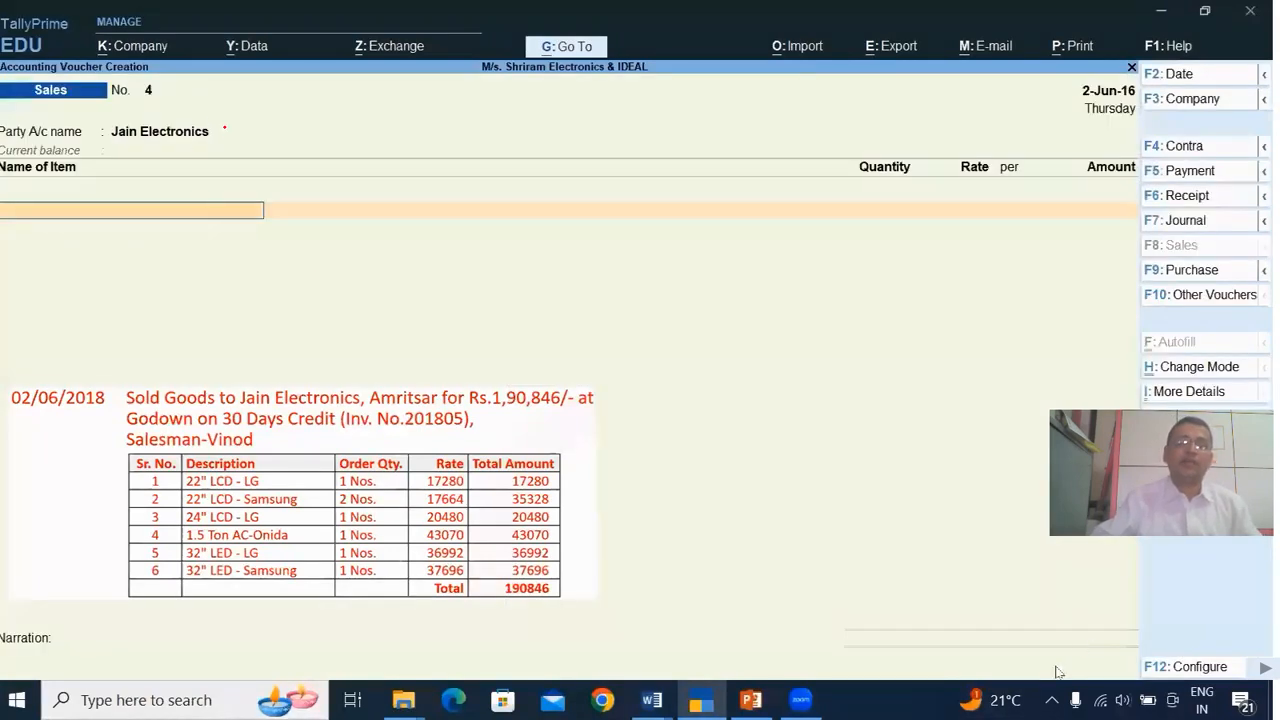
Step: Add the 22" LCD -LG item to the Jain Electronics sales voucher, 1 Nos at the 17,280.00 rate
{"action": "type", "text": "22"}
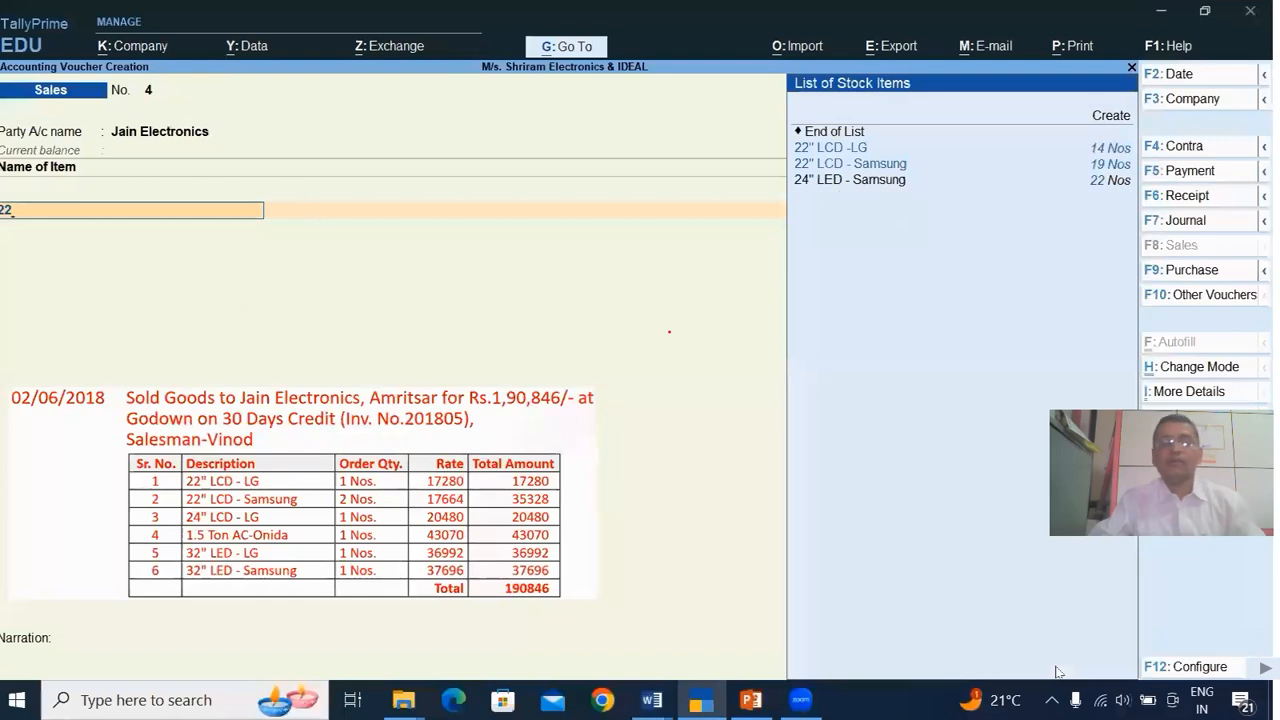
{"action": "left_click", "coordinate": [872, 147]}
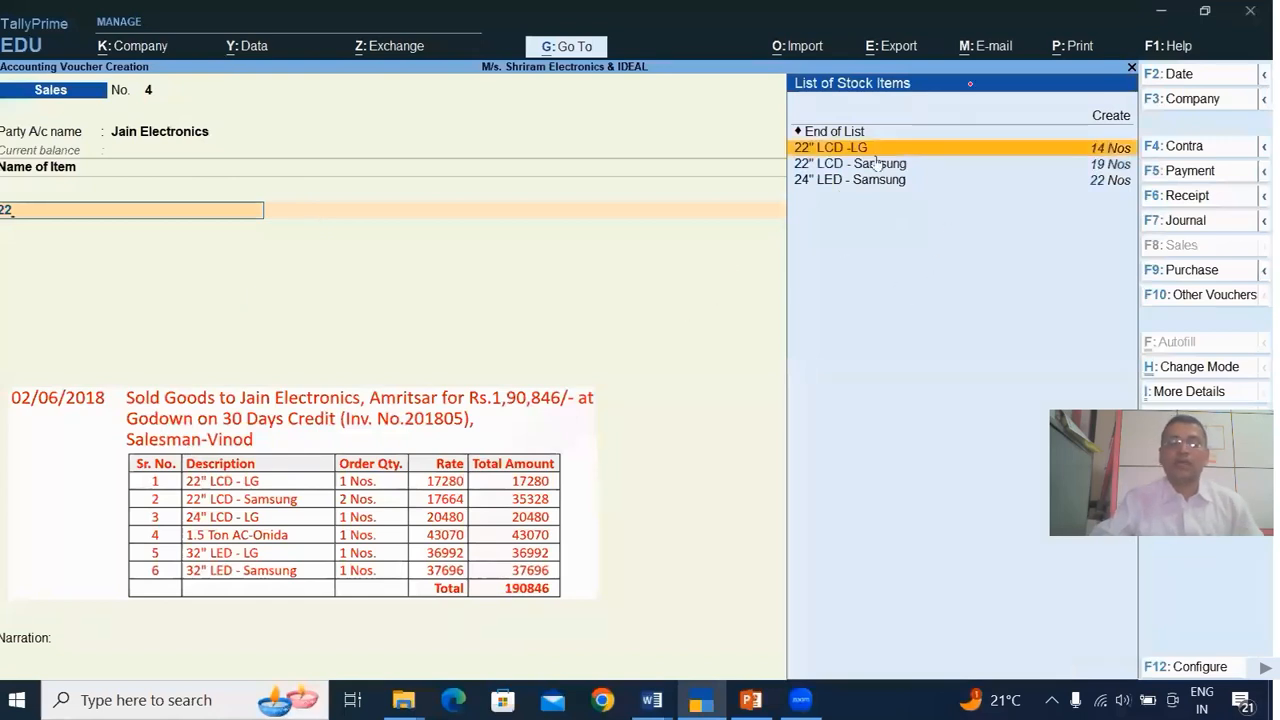
{"action": "key", "text": "Return"}
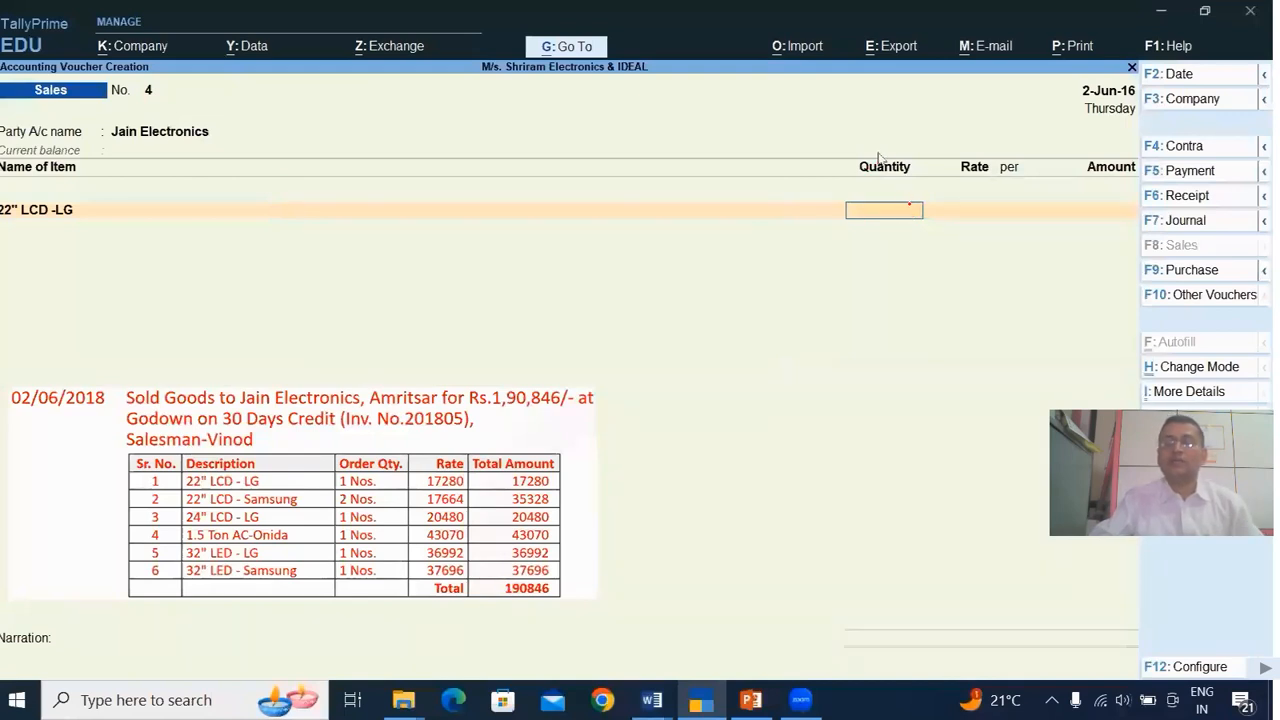
{"action": "type", "text": "1 Nos"}
{"action": "key", "text": "Return"}
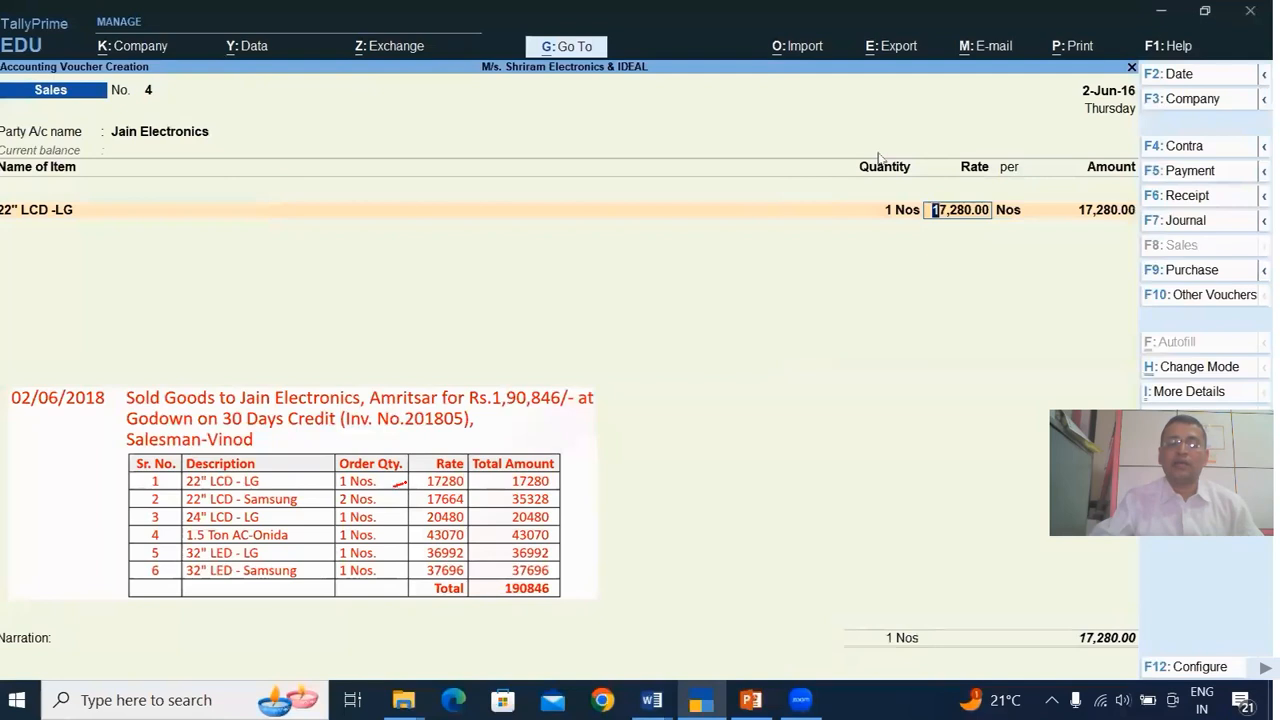
{"action": "key", "text": "Return"}
{"action": "key", "text": "Return"}
{"action": "key", "text": "Return"}
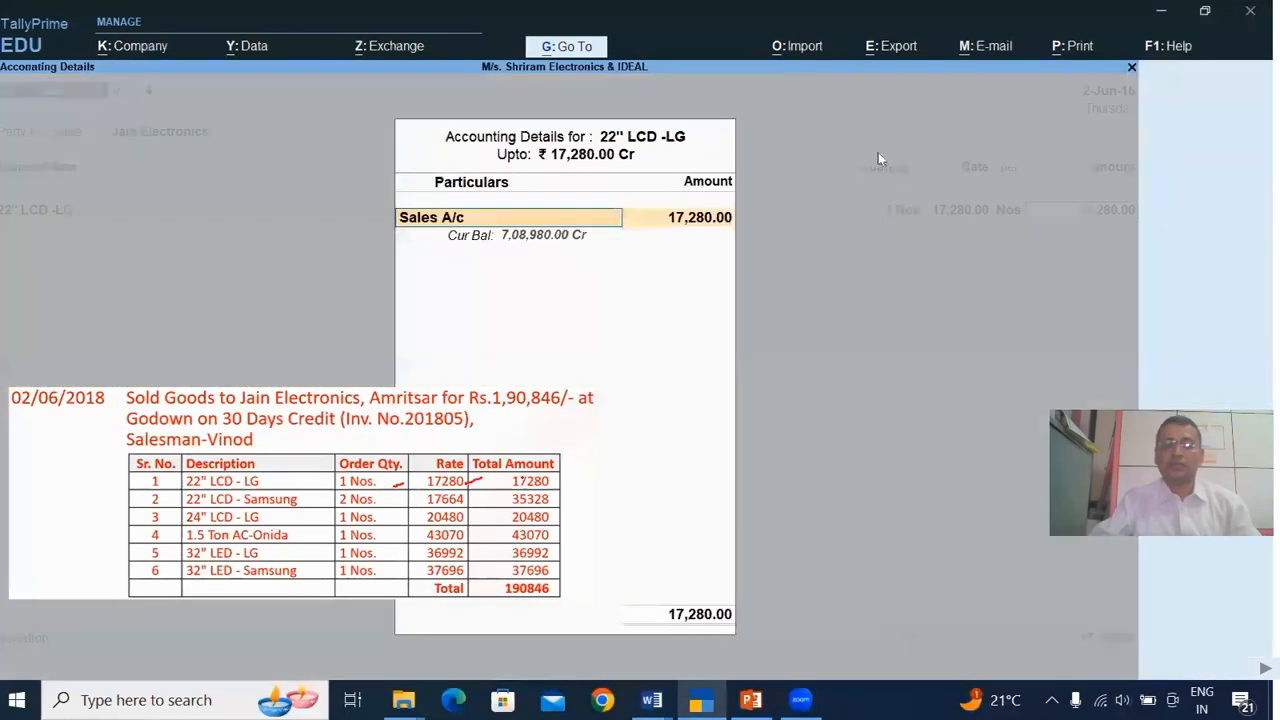
Step: Credit the 22" LCD -LG amount to Sales A/c and allocate all 17,280.00 to the salesman's cost category and sales cost centre
{"action": "key", "text": "Return"}
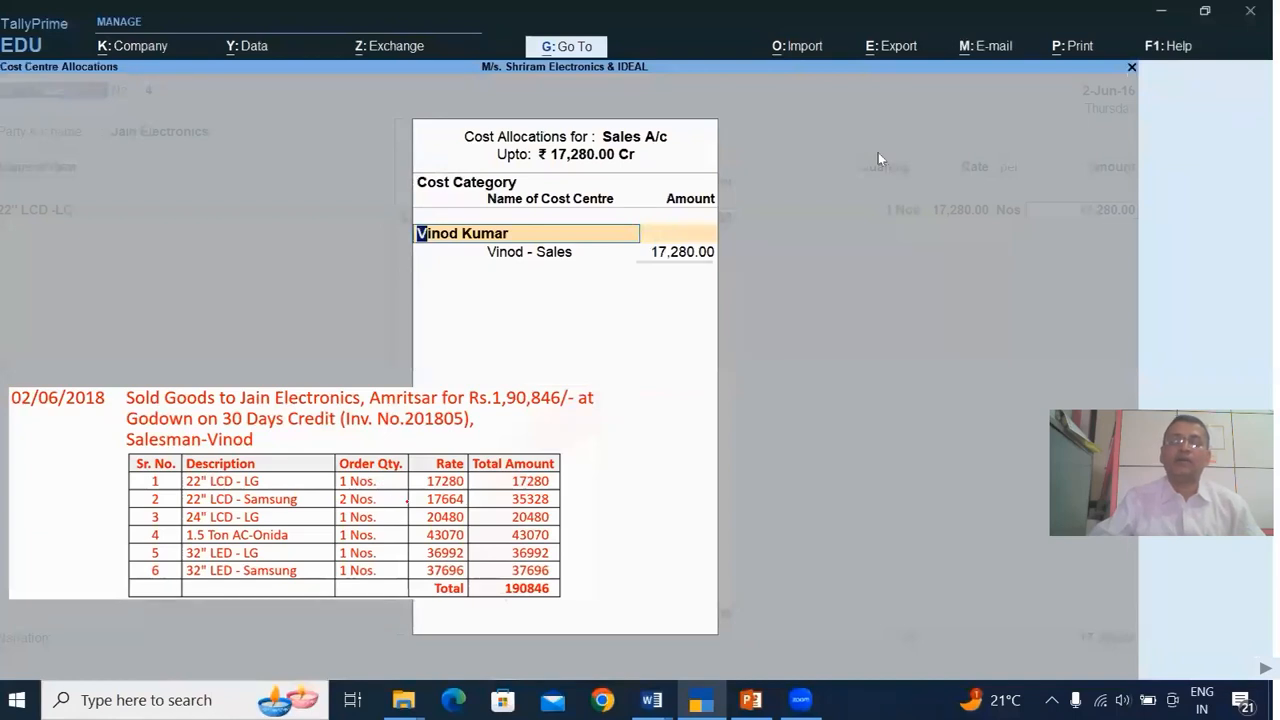
{"action": "type", "text": "V"}
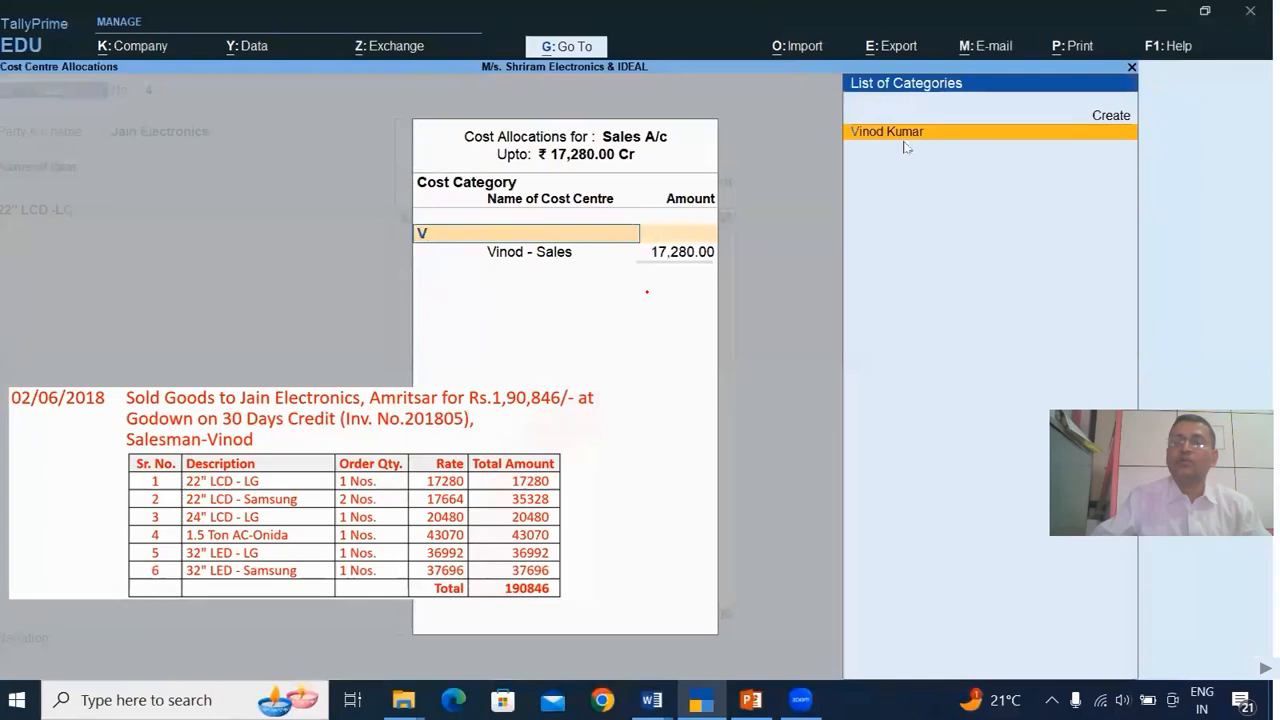
{"action": "key", "text": "Return"}
{"action": "key", "text": "Return"}
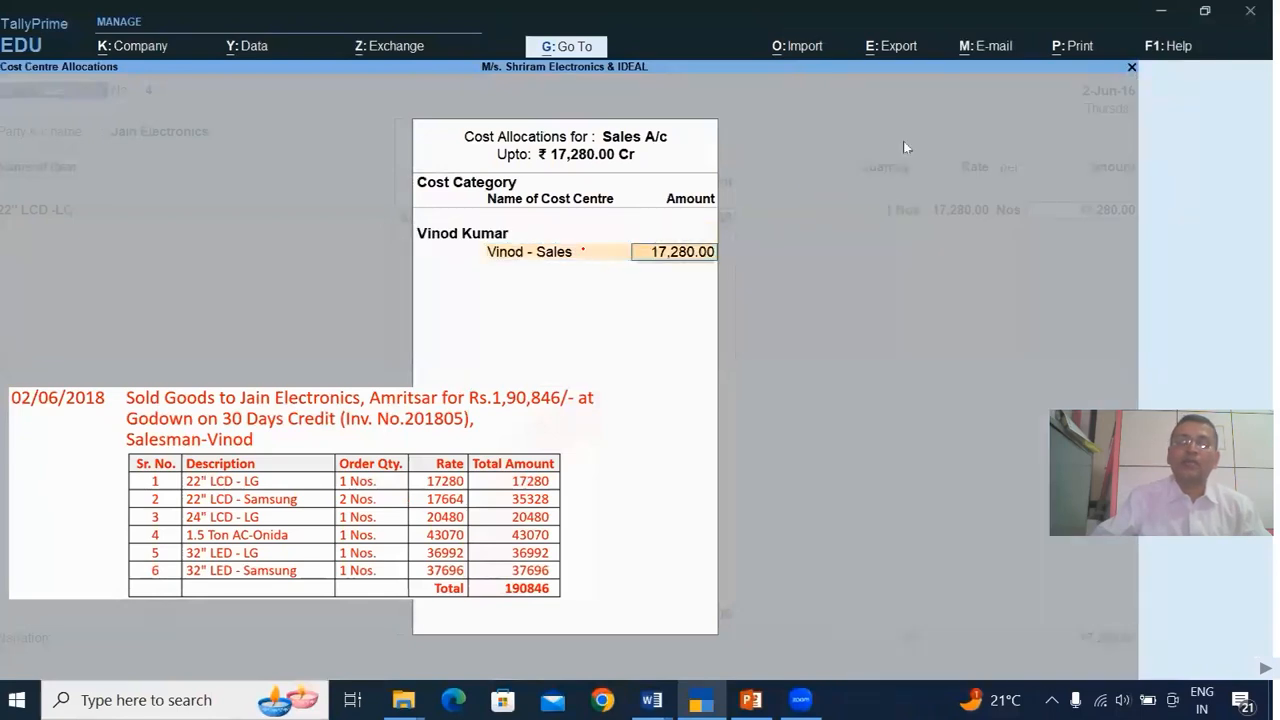
{"action": "key", "text": "Return"}
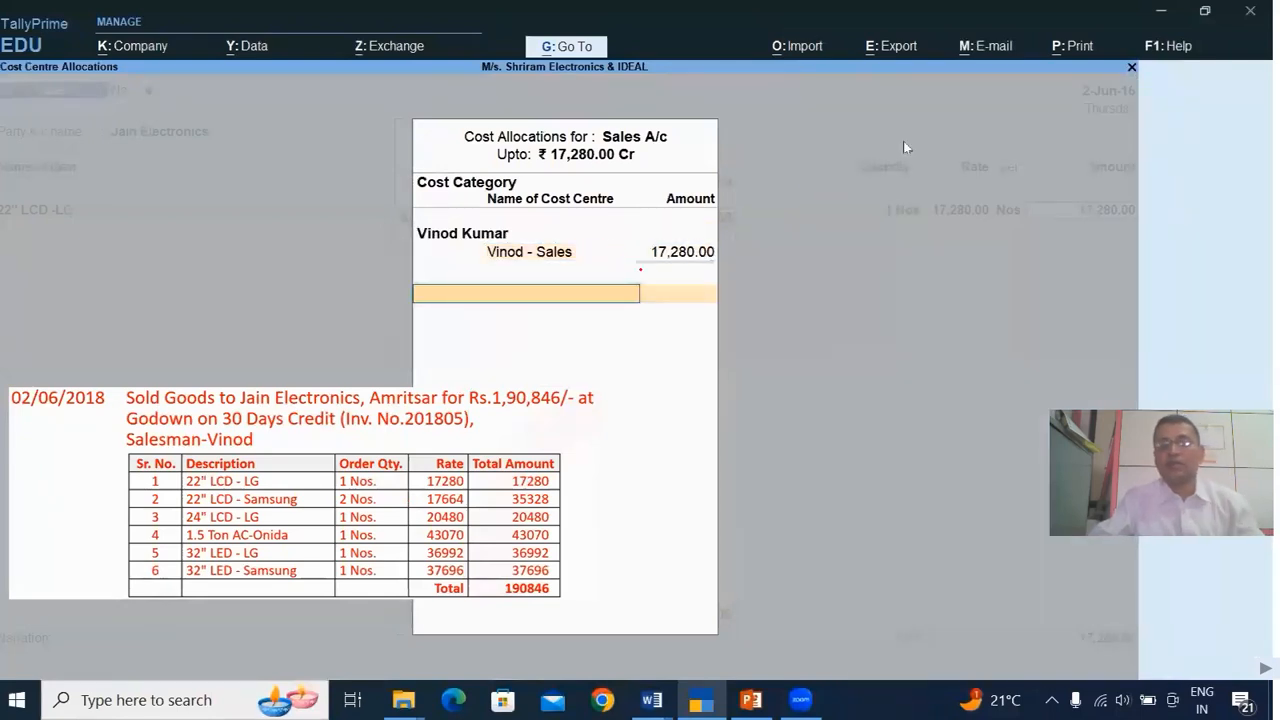
{"action": "key", "text": "Return"}
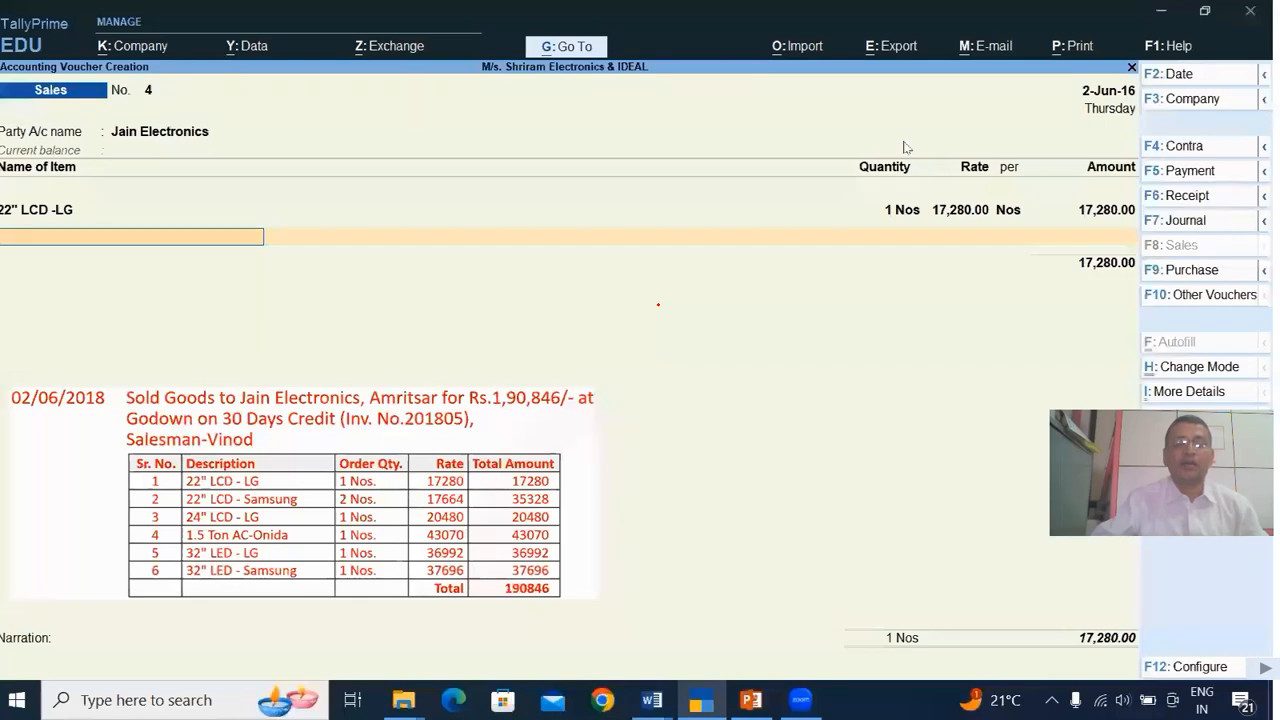
Step: Add the 22" LCD - Samsung item as the second line, 2 Nos at the 17,664.00 rate
{"action": "type", "text": "22"}
{"action": "key", "text": "Down"}
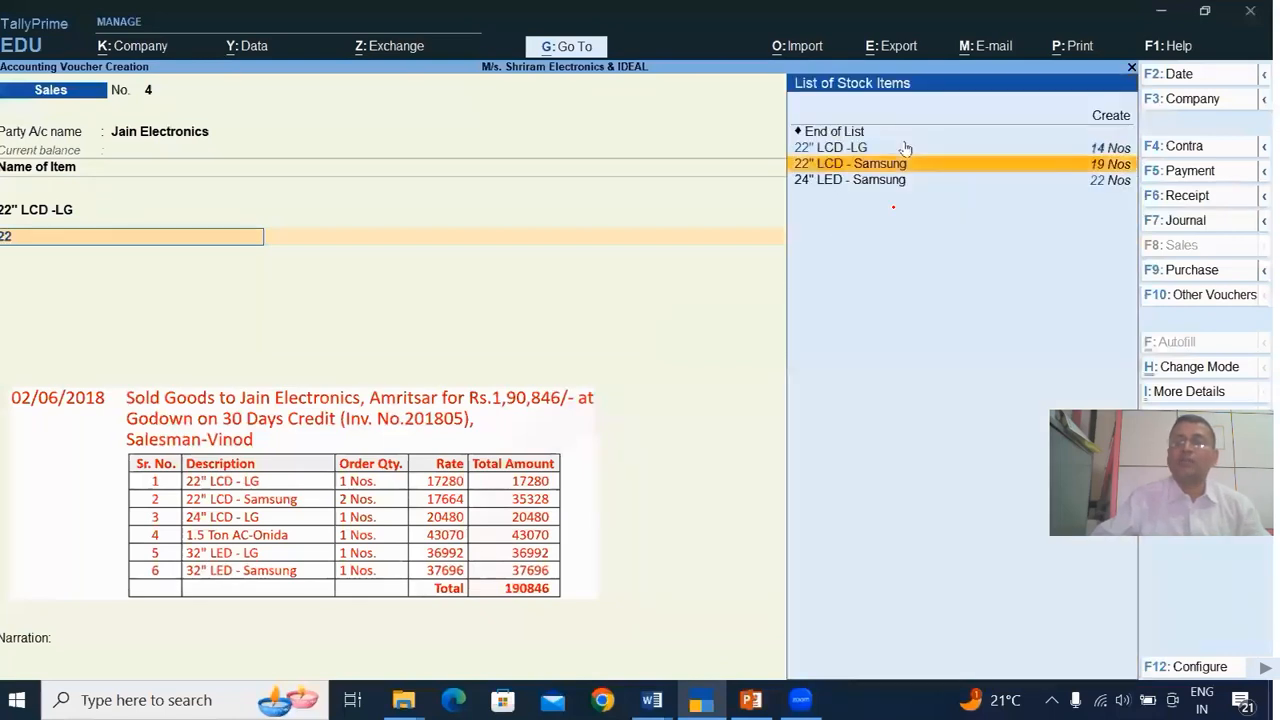
{"action": "left_click_drag", "start_coordinate": [916, 170], "coordinate": [947, 162]}
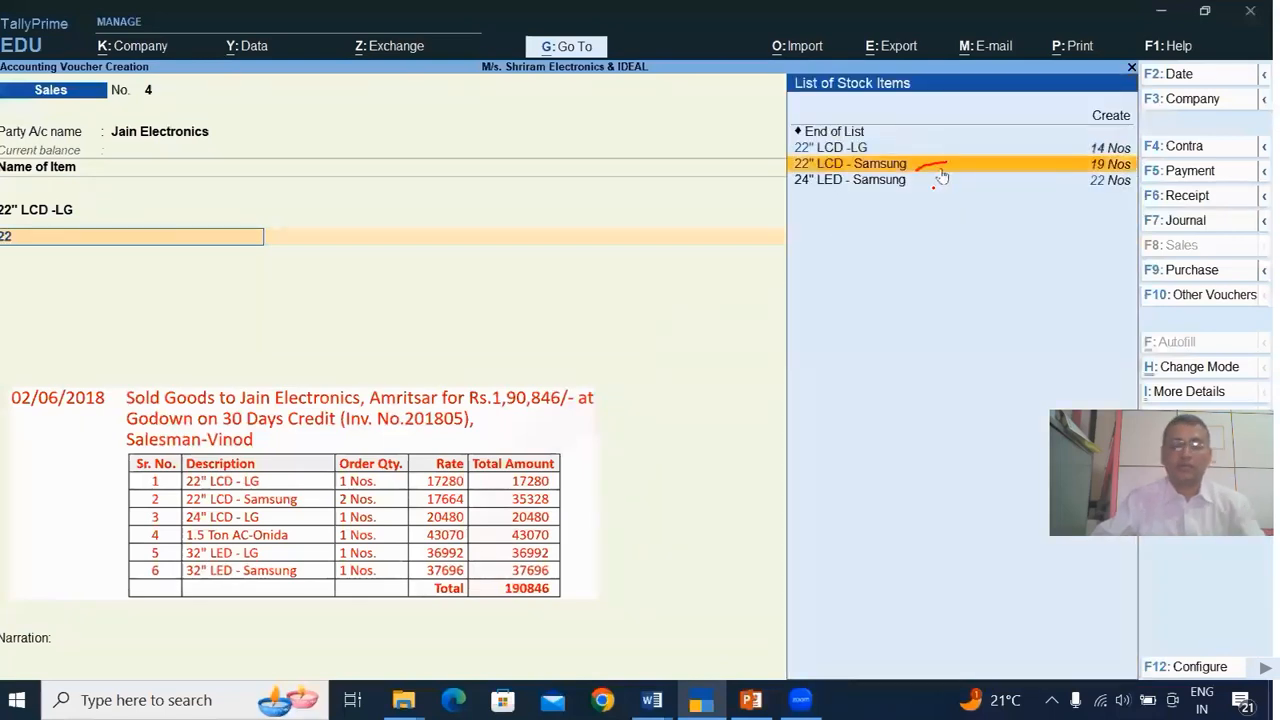
{"action": "key", "text": "ctrl"}
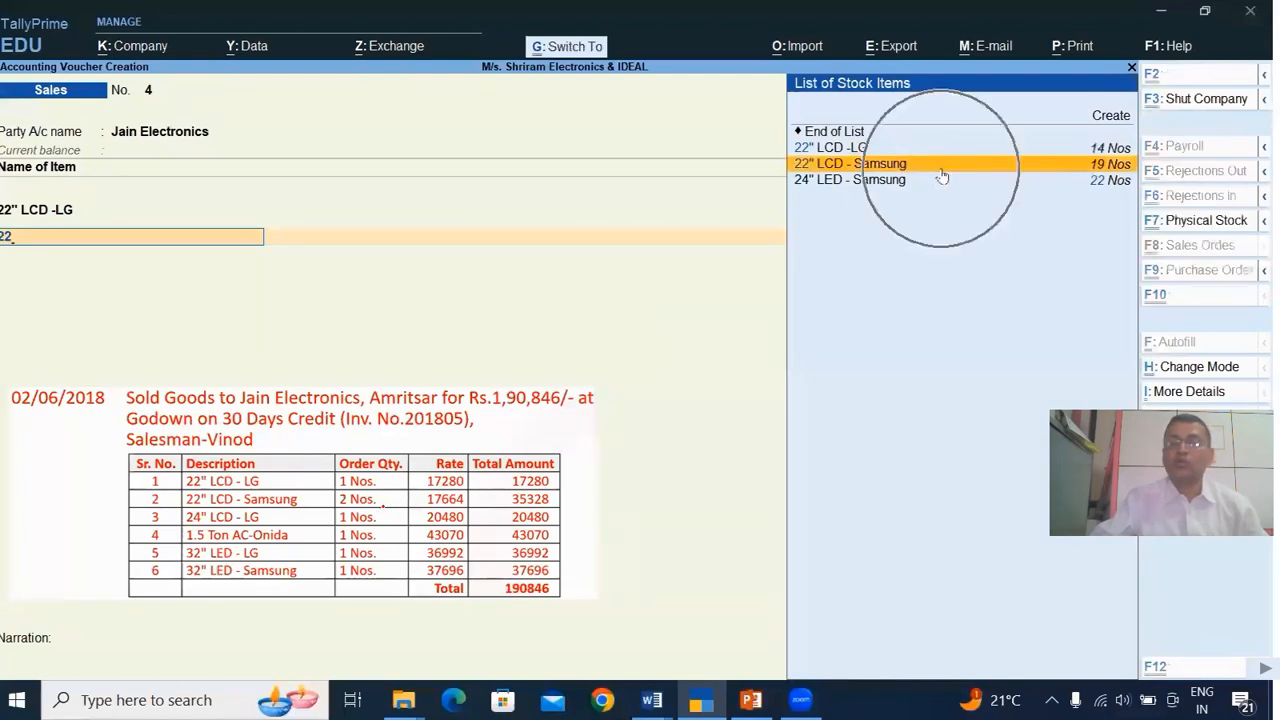
{"action": "left_click", "coordinate": [942, 175]}
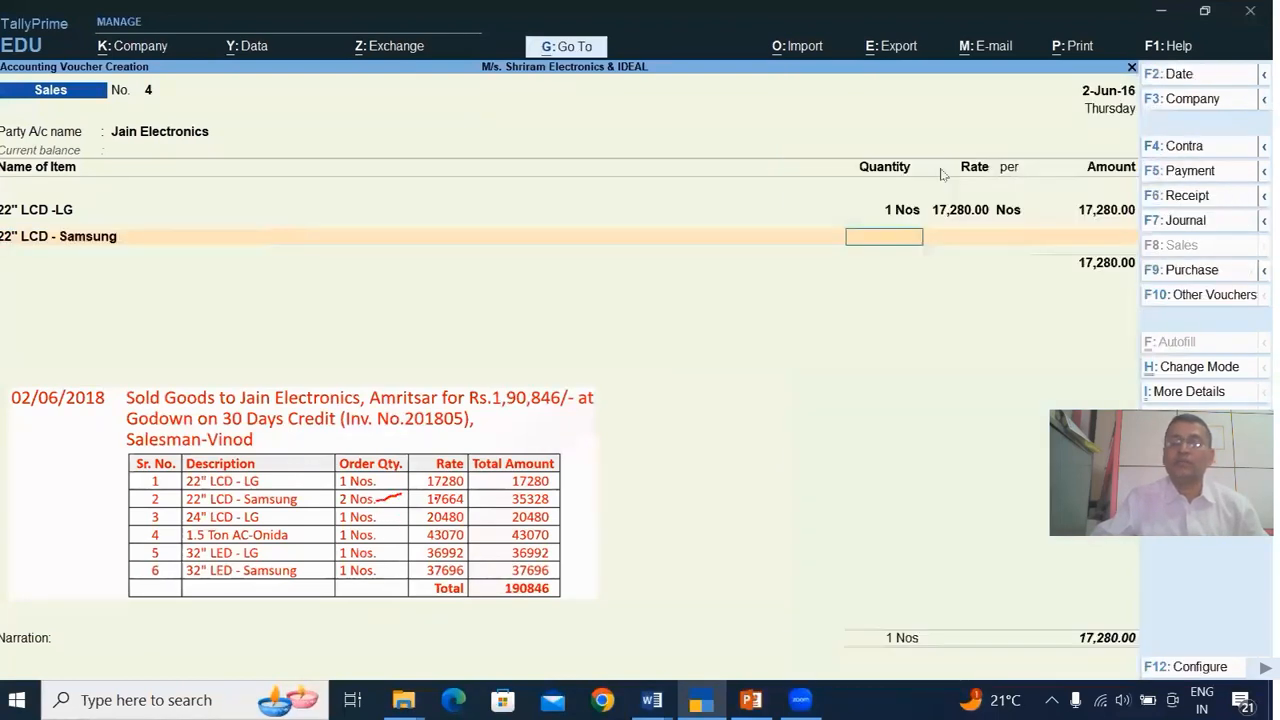
{"action": "type", "text": "2"}
{"action": "key", "text": "Return"}
{"action": "key", "text": "Return"}
{"action": "key", "text": "Return"}
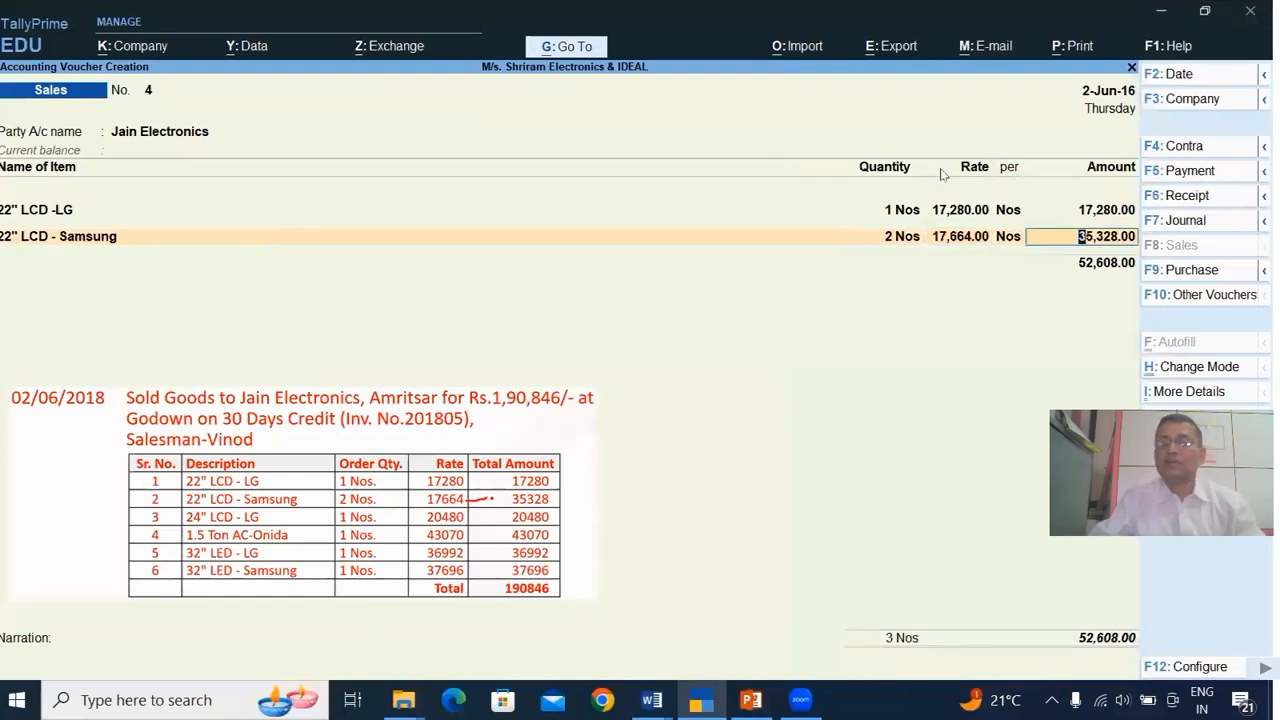
{"action": "key", "text": "Return"}
Step: Allocate the 22" LCD - Samsung amount of 35,328.00 under Sales A/c to the salesman's sales cost centre
{"action": "key", "text": "Return"}
{"action": "key", "text": "Return"}
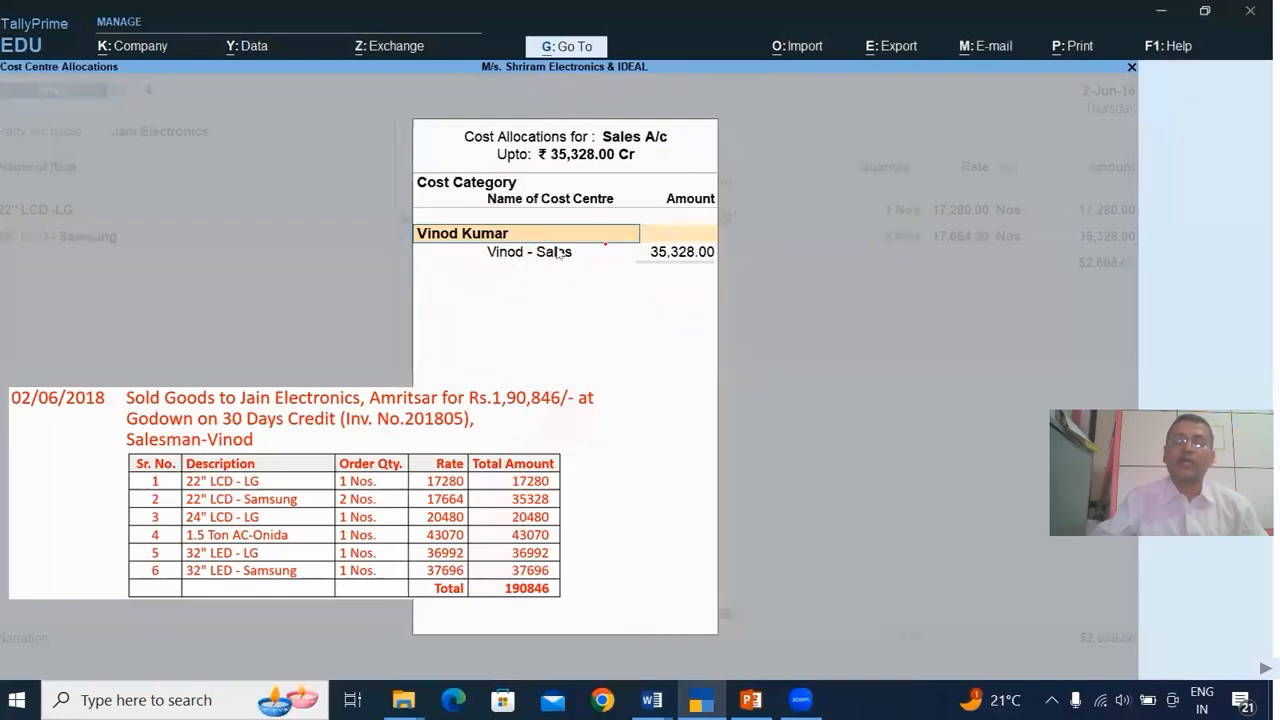
{"action": "key", "text": "Return"}
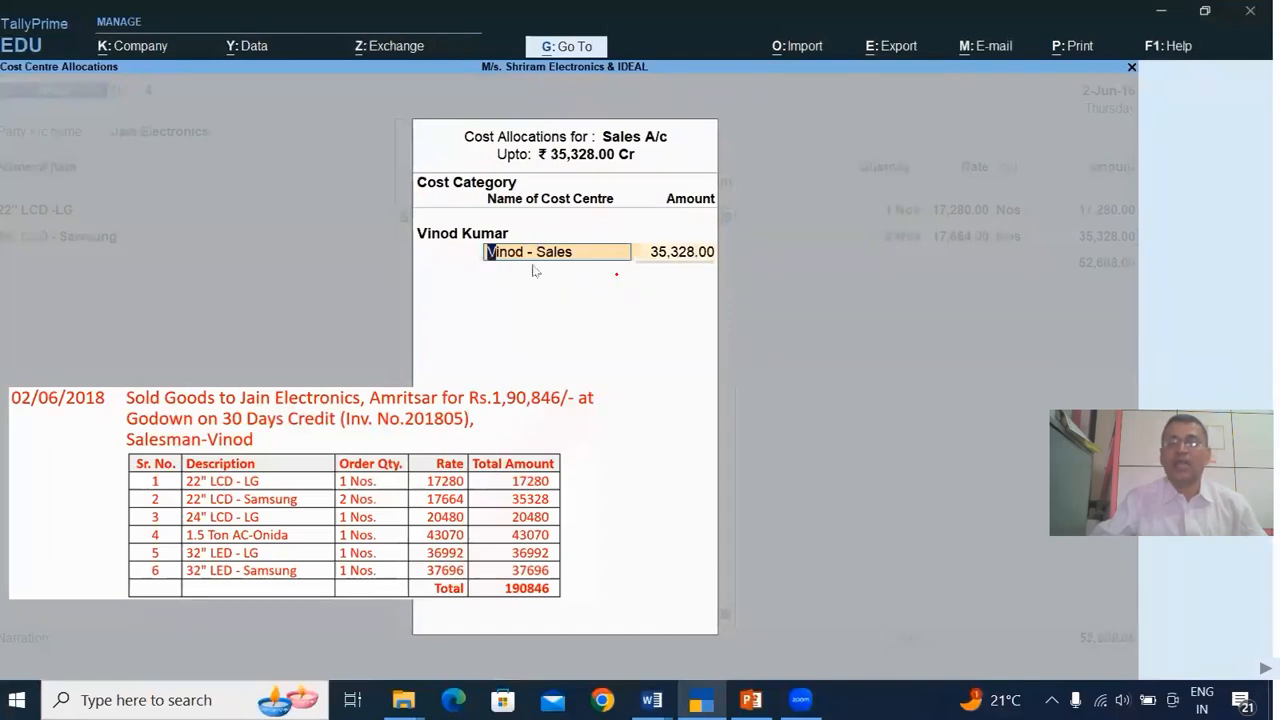
{"action": "key", "text": "Return"}
{"action": "key", "text": "Return"}
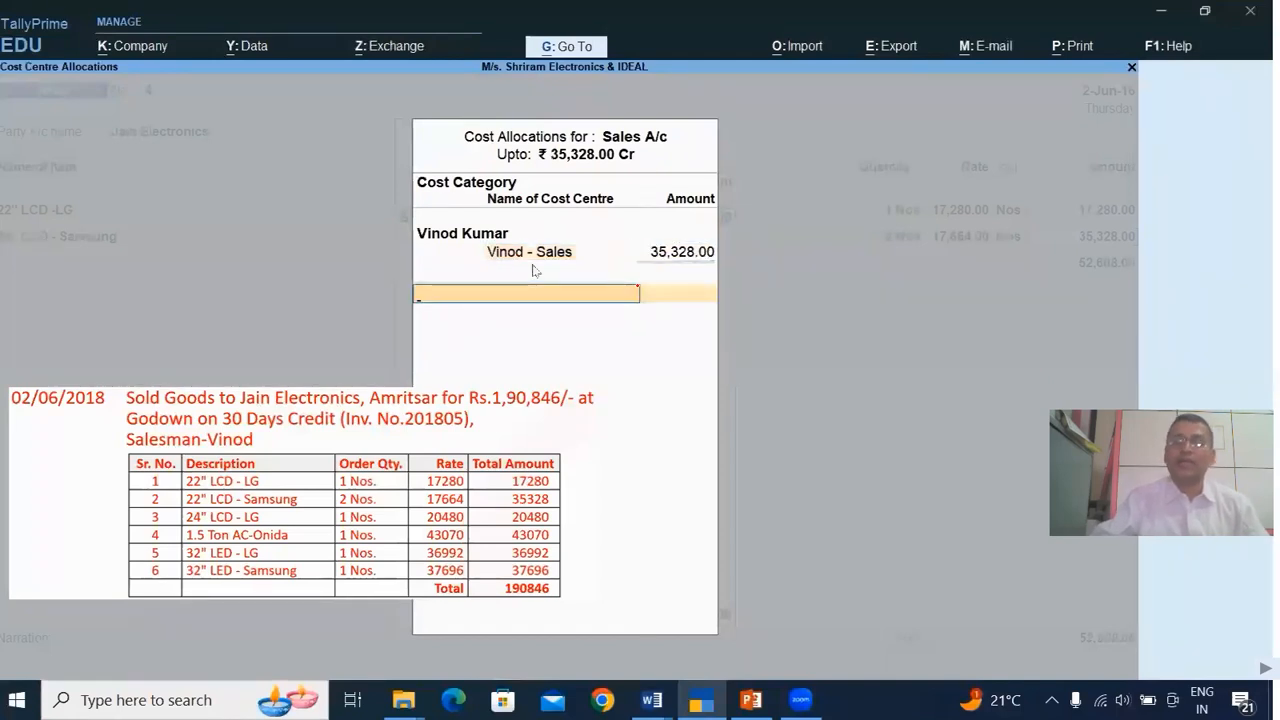
{"action": "key", "text": "Return"}
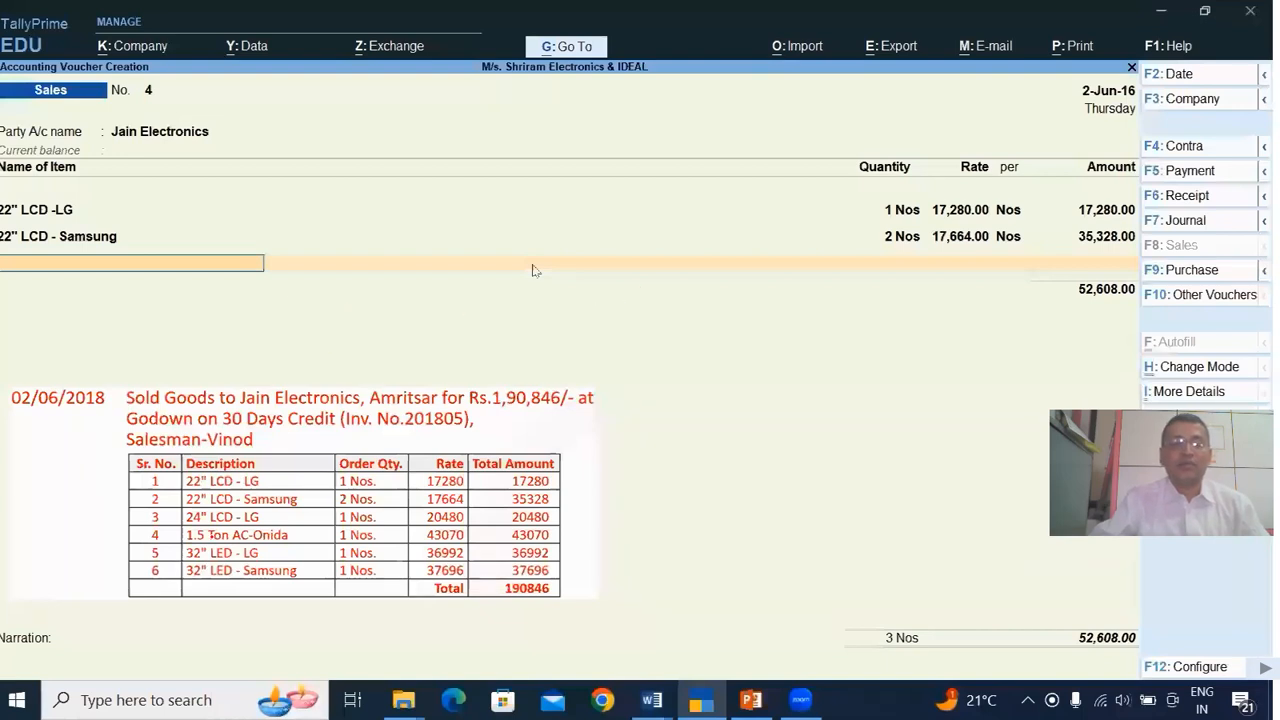
Step: Add the 24" LED - LG item as the third line, 1 Nos at the 20,480.00 rate
{"action": "type", "text": "24"}
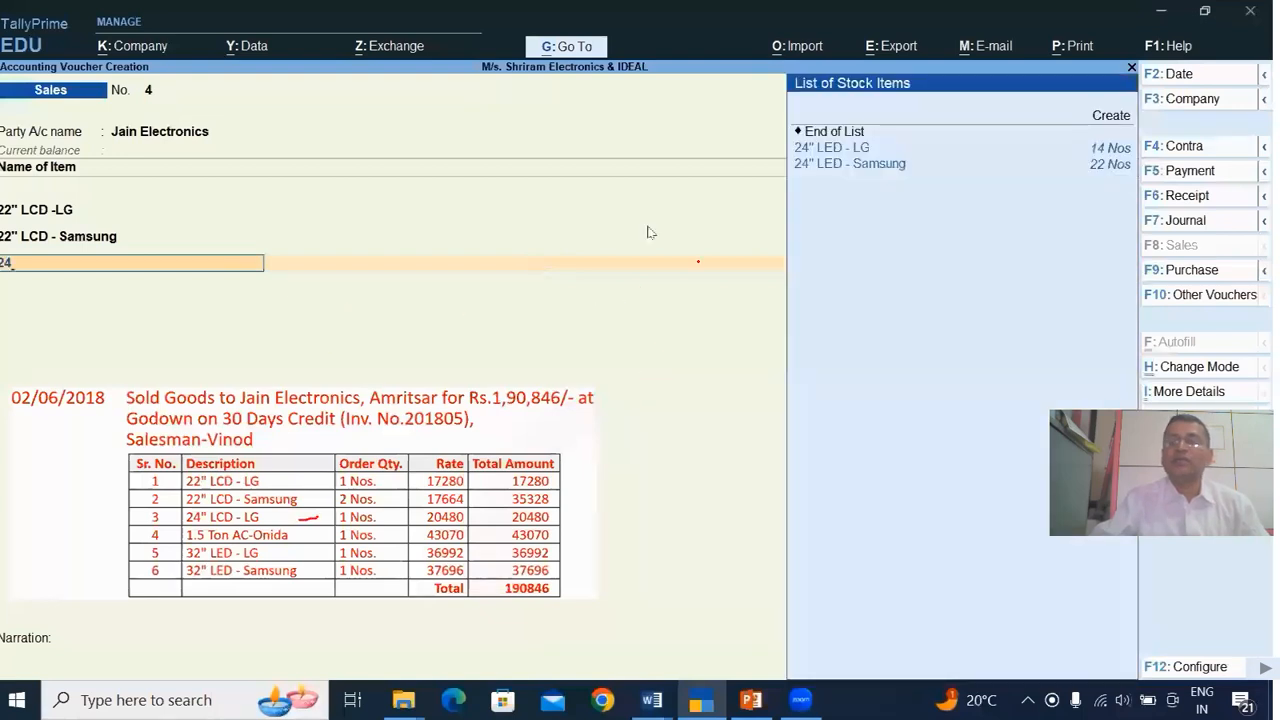
{"action": "key", "text": "Down"}
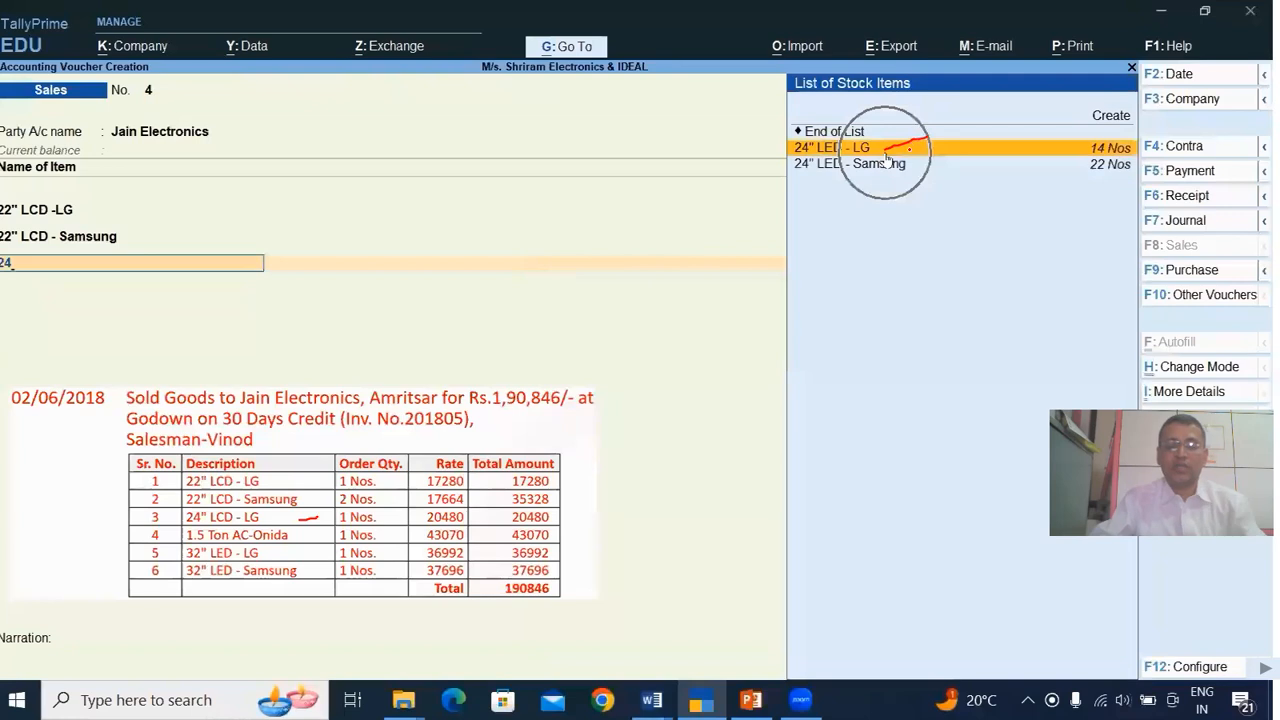
{"action": "key", "text": "Return"}
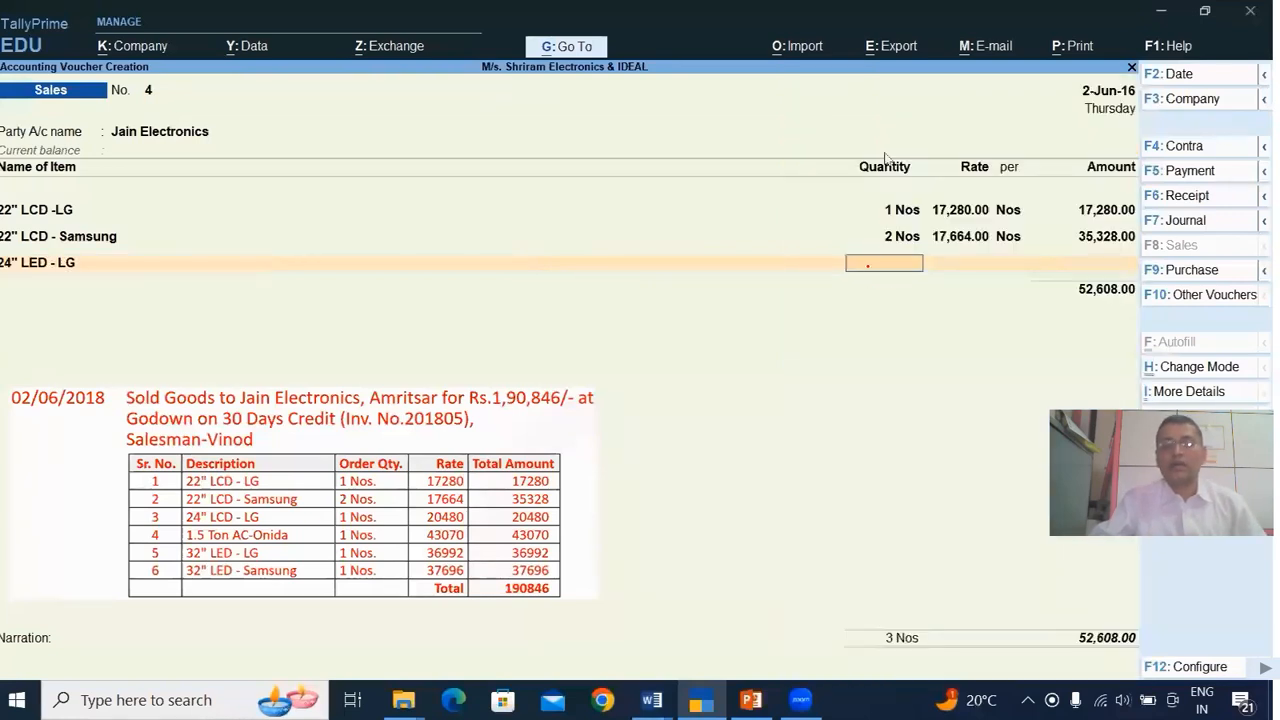
{"action": "type", "text": "1 Nos"}
{"action": "key", "text": "Return"}
{"action": "key", "text": "Return"}
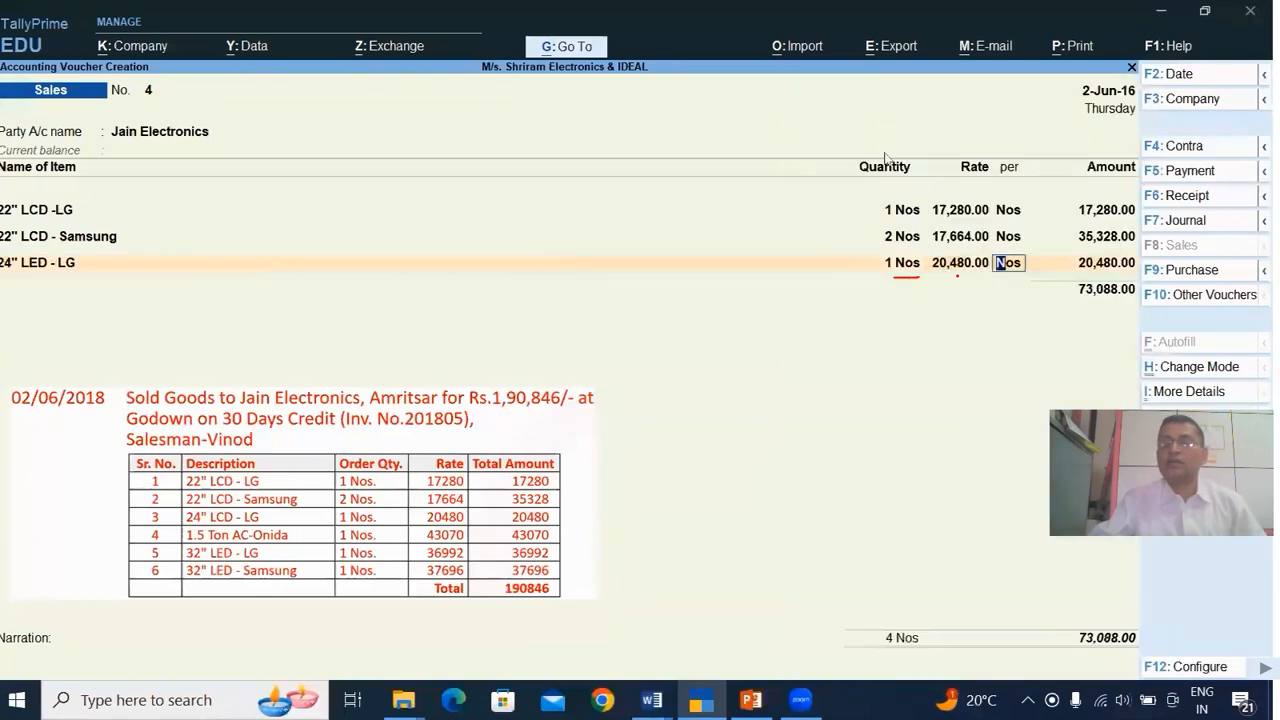
{"action": "key", "text": "Return"}
{"action": "key", "text": "Return"}
Step: Allocate the 24" LED - LG amount of 20,480.00 under Sales A/c to the salesman's sales cost centre
{"action": "key", "text": "Return"}
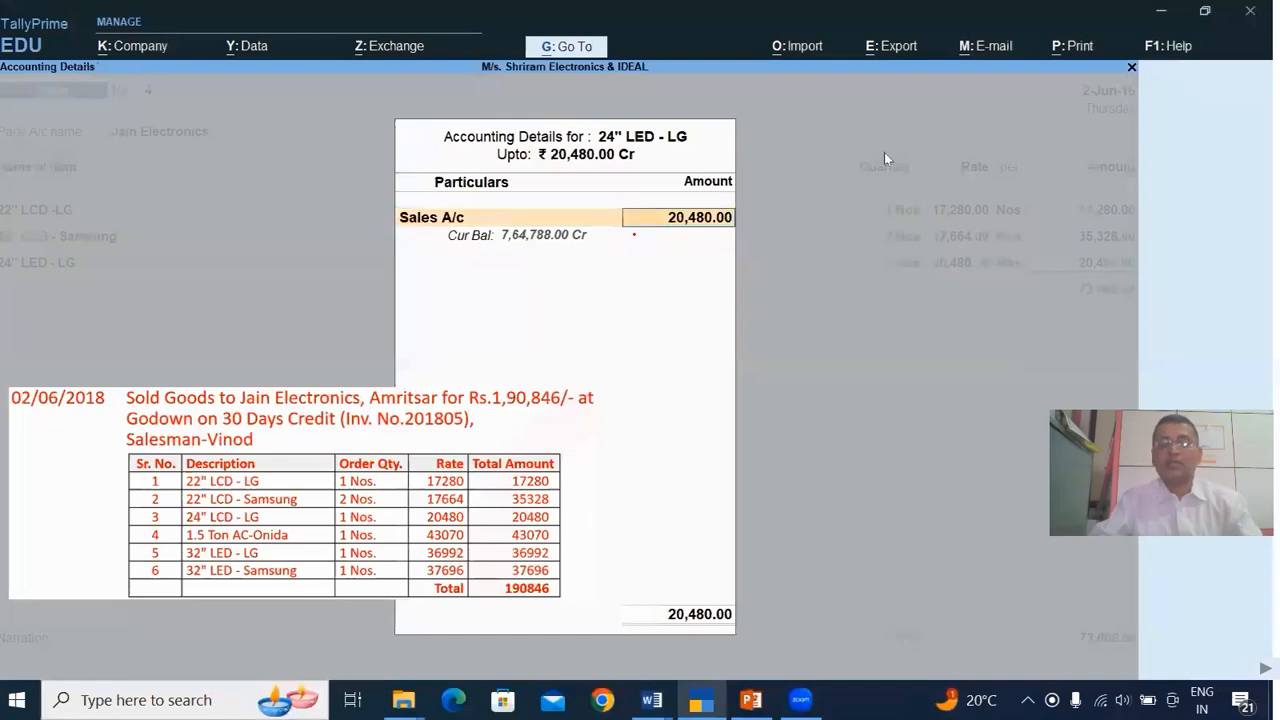
{"action": "key", "text": "Return"}
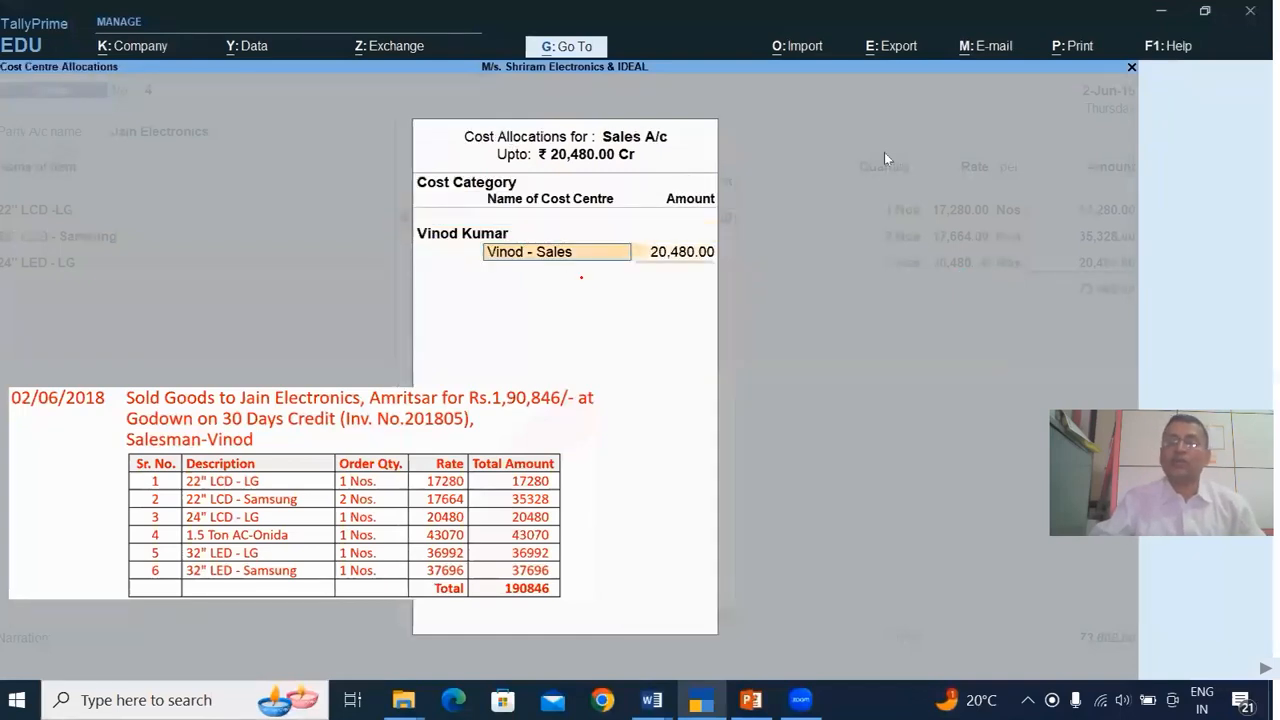
{"action": "key", "text": "Return"}
{"action": "key", "text": "Return"}
{"action": "key", "text": "Return"}
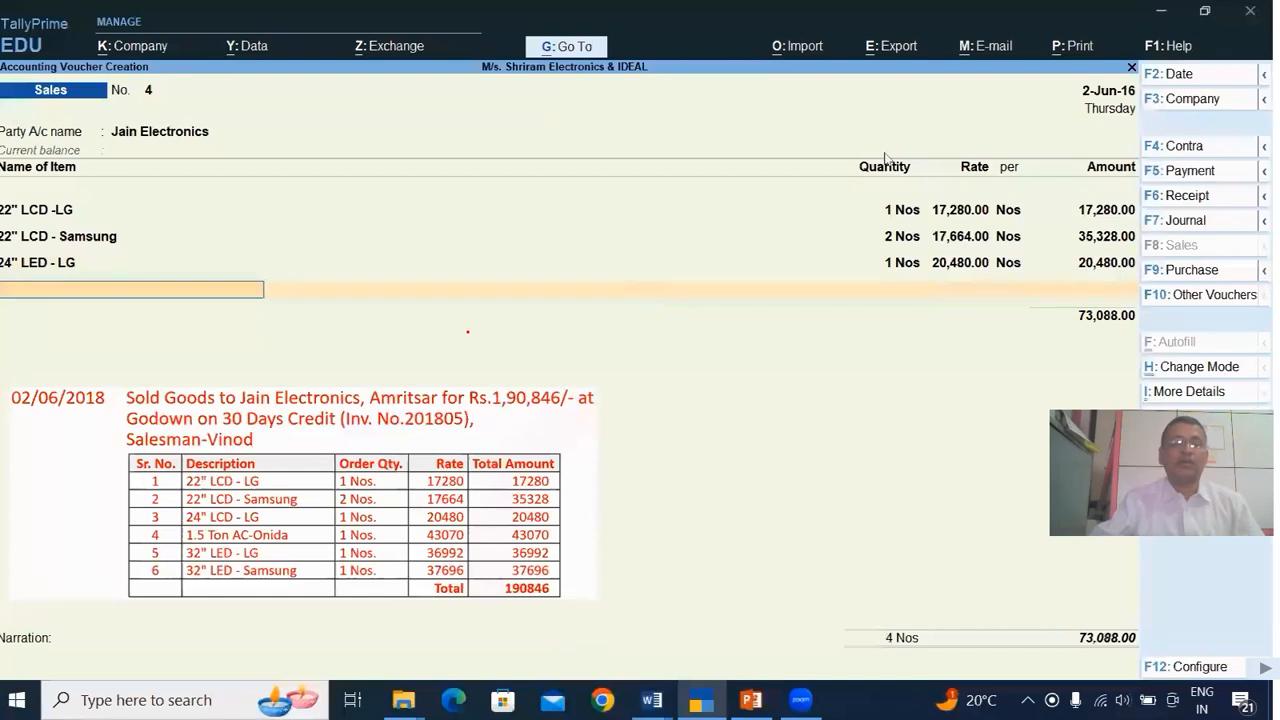
Step: Add the 1.5 Ton AC - Onida item as the fourth line, 1 Nos at the 43,070.00 rate
{"action": "type", "text": "1.5"}
{"action": "key", "text": "Return"}
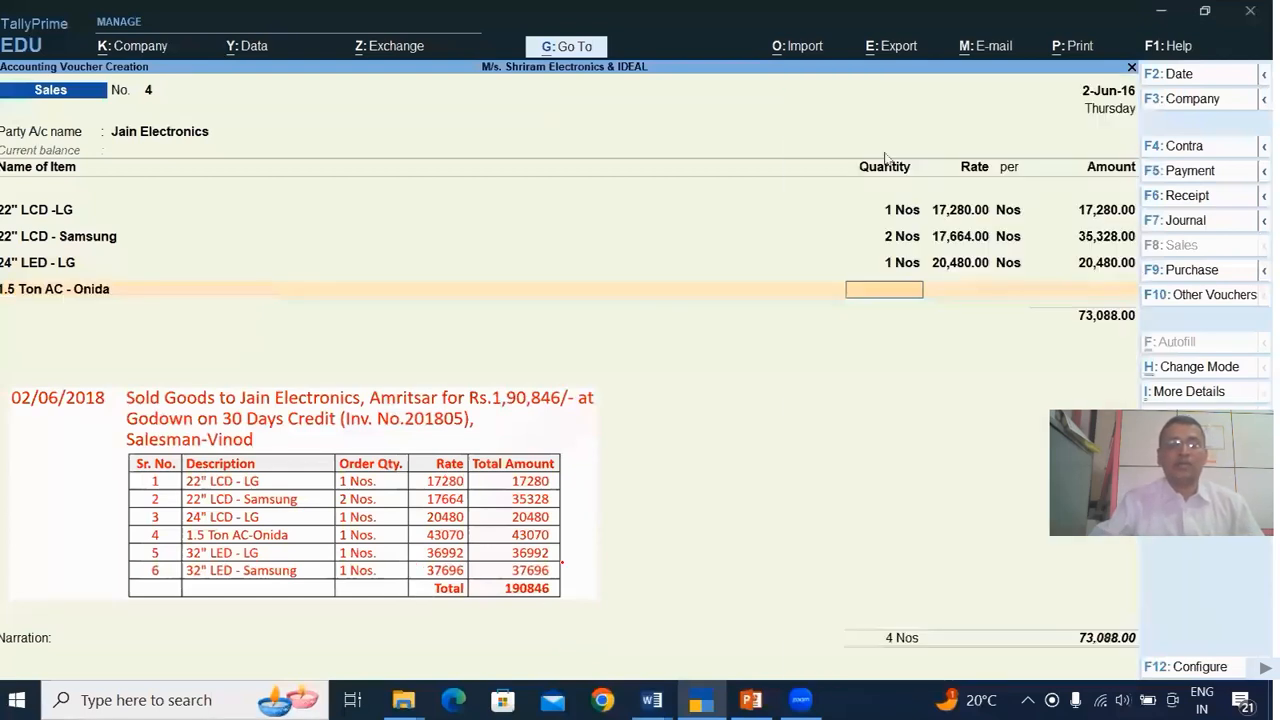
{"action": "type", "text": "1"}
{"action": "key", "text": "Return"}
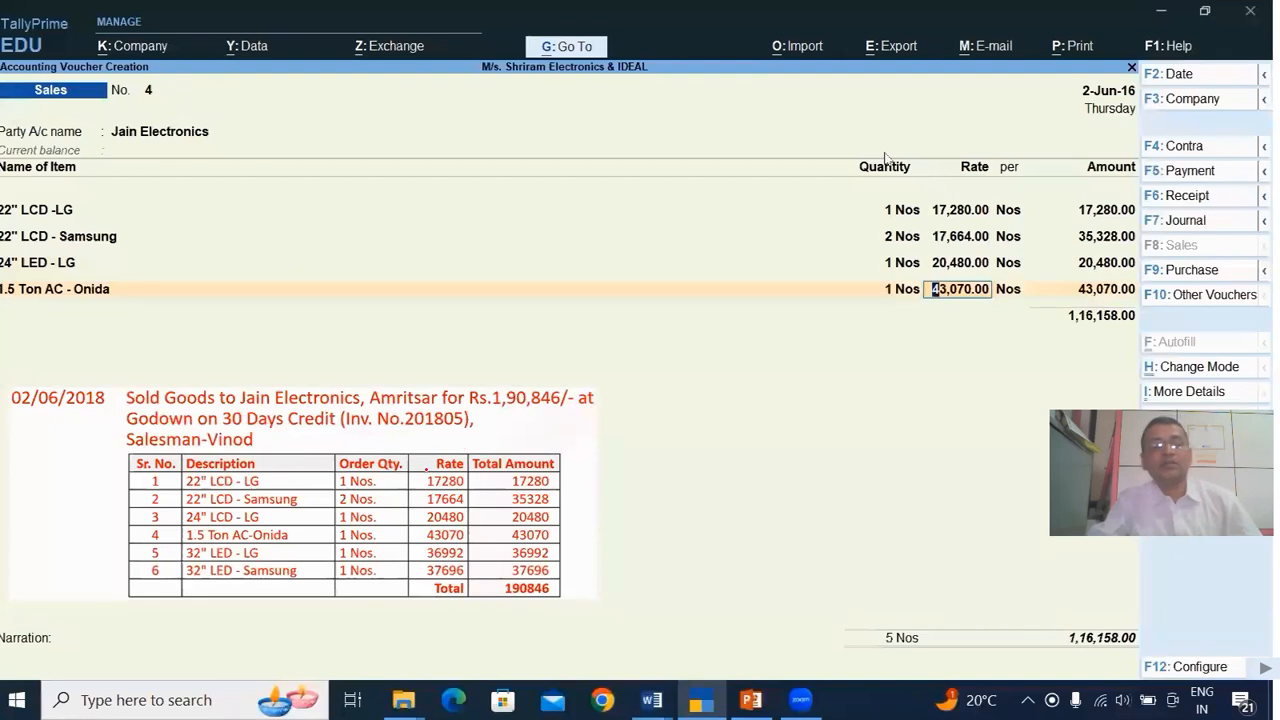
{"action": "key", "text": "Return"}
{"action": "key", "text": "Return"}
Step: Allocate the 1.5 Ton AC - Onida amount of 43,070.00 under Sales A/c to the salesman's sales cost centre
{"action": "key", "text": "Return"}
{"action": "key", "text": "Return"}
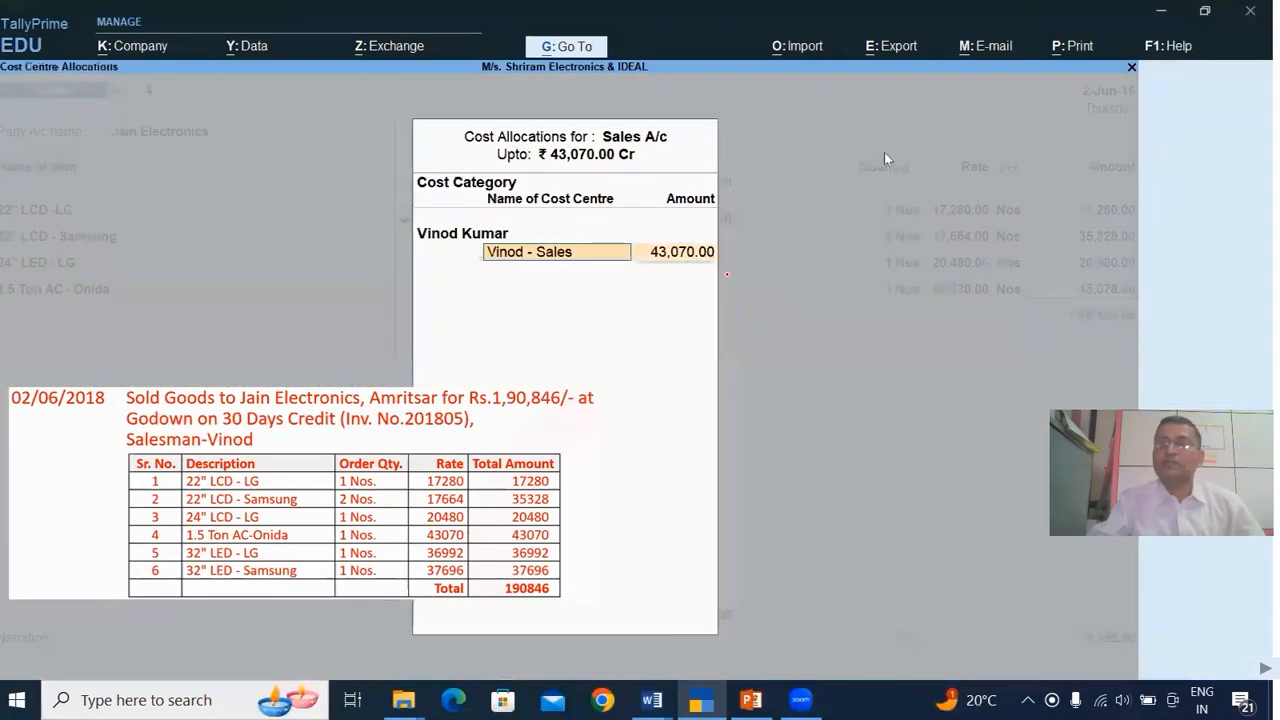
{"action": "key", "text": "Return"}
{"action": "key", "text": "Return"}
{"action": "key", "text": "Return"}
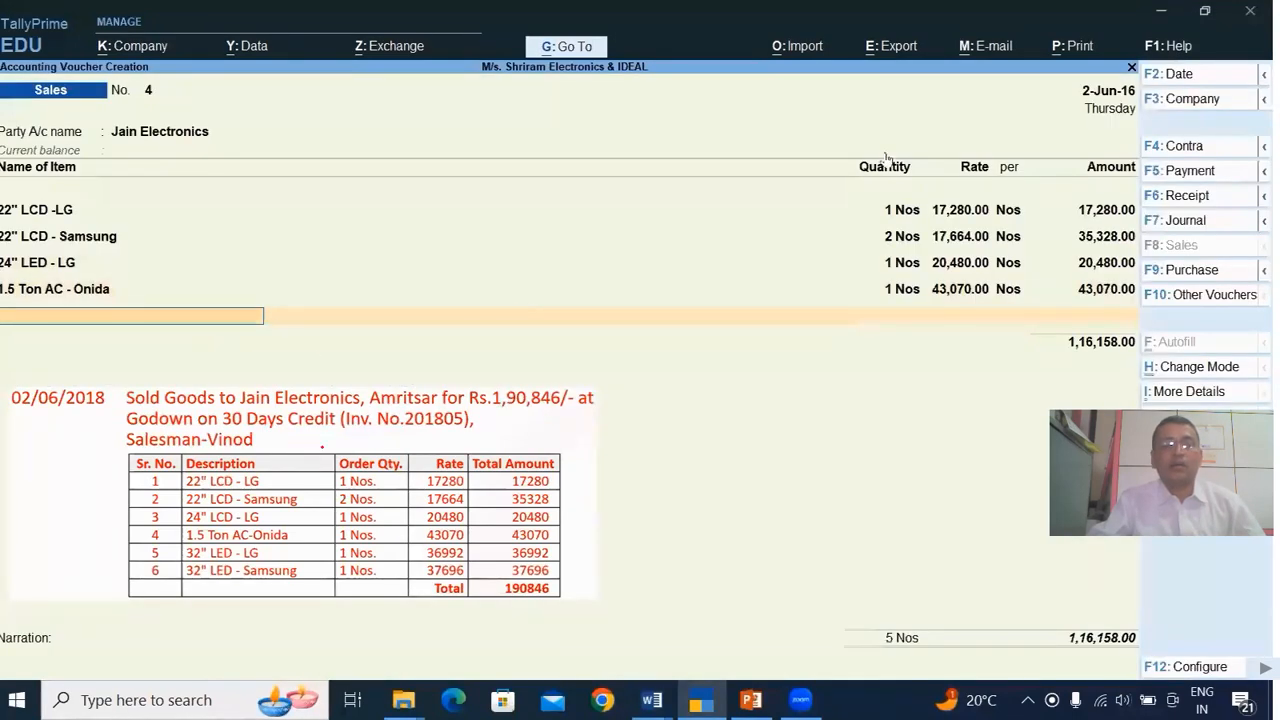
Step: Add the 32" LED - LG item as the fifth line, 1 Nos at the 36,992.00 rate
{"action": "type", "text": "32\" LED -  LG"}
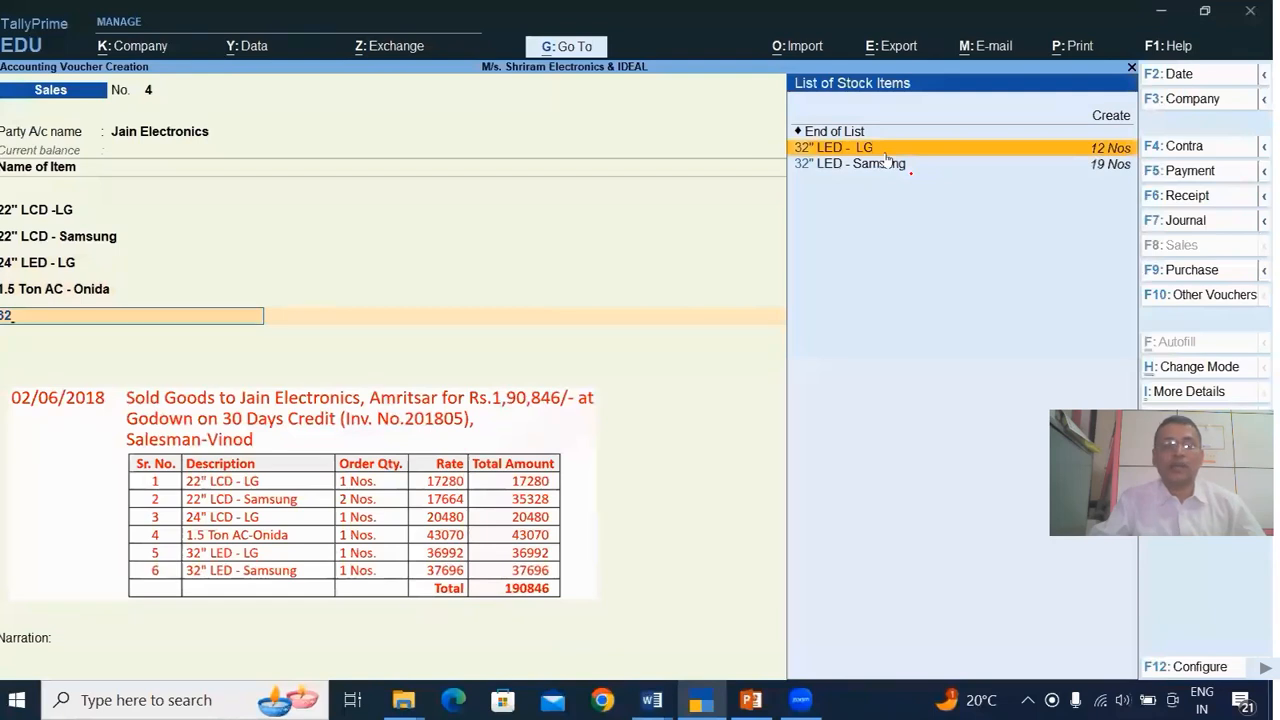
{"action": "key", "text": "Return"}
{"action": "type", "text": "1"}
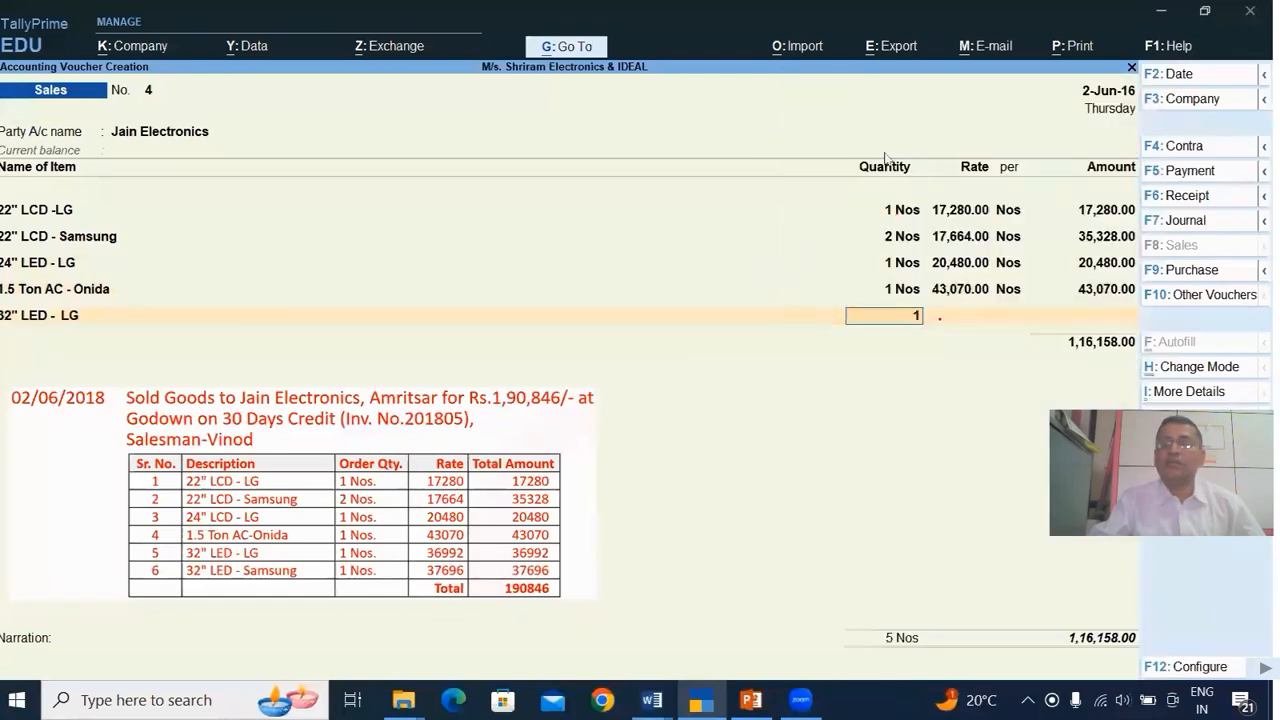
{"action": "key", "text": "Return"}
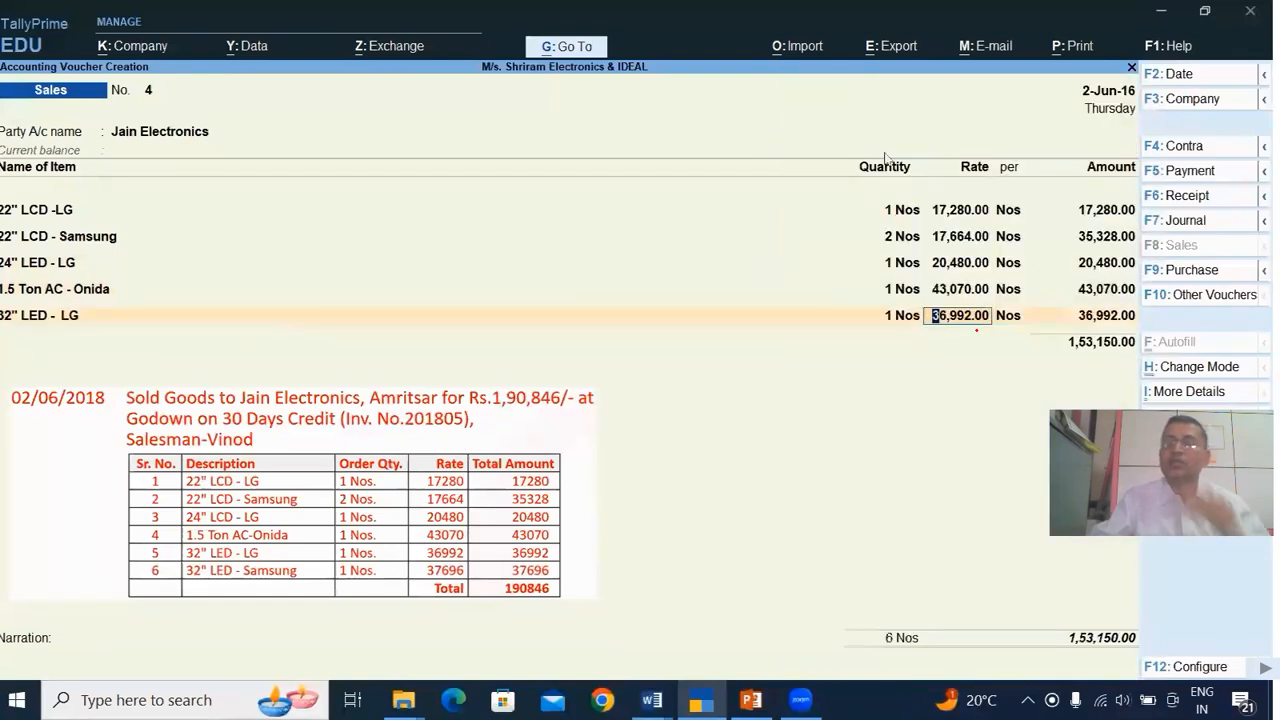
{"action": "key", "text": "Return"}
{"action": "key", "text": "Return"}
{"action": "key", "text": "Return"}
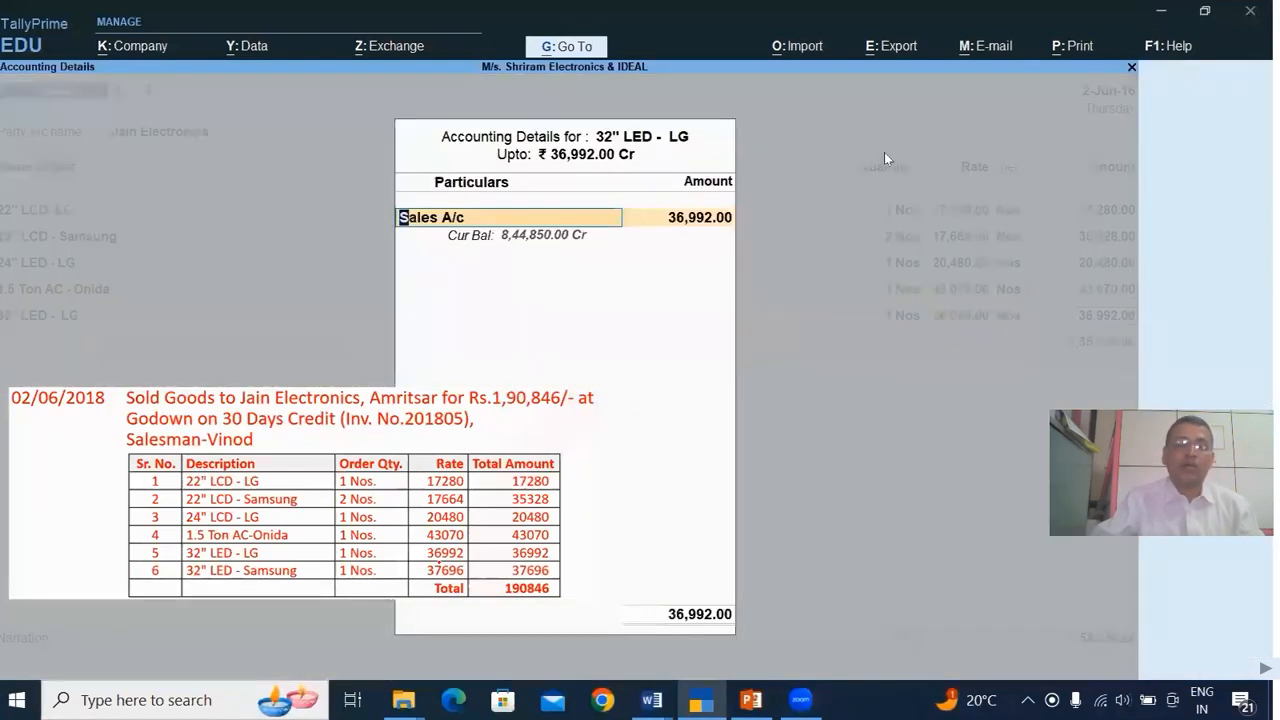
Step: Allocate the 32" LED - LG amount of 36,992.00 under Sales A/c to the salesman's sales cost centre
{"action": "key", "text": "Return"}
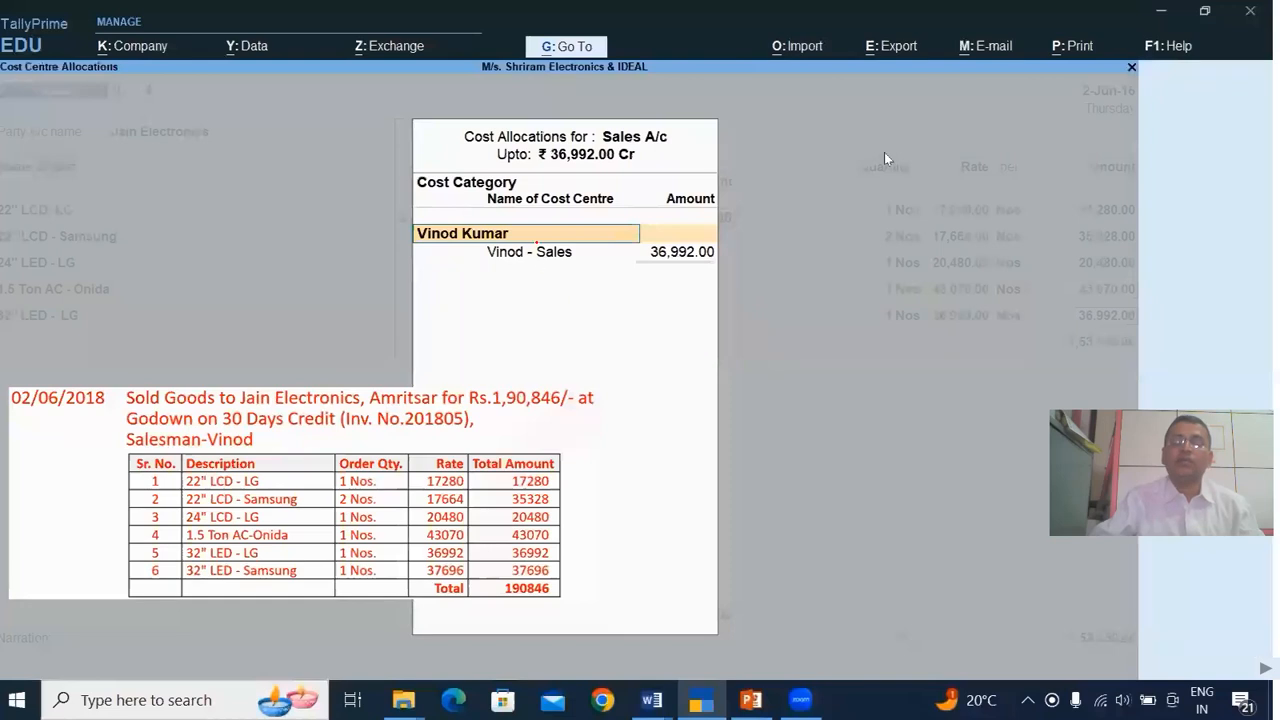
{"action": "key", "text": "Return"}
{"action": "key", "text": "Return"}
{"action": "key", "text": "Return"}
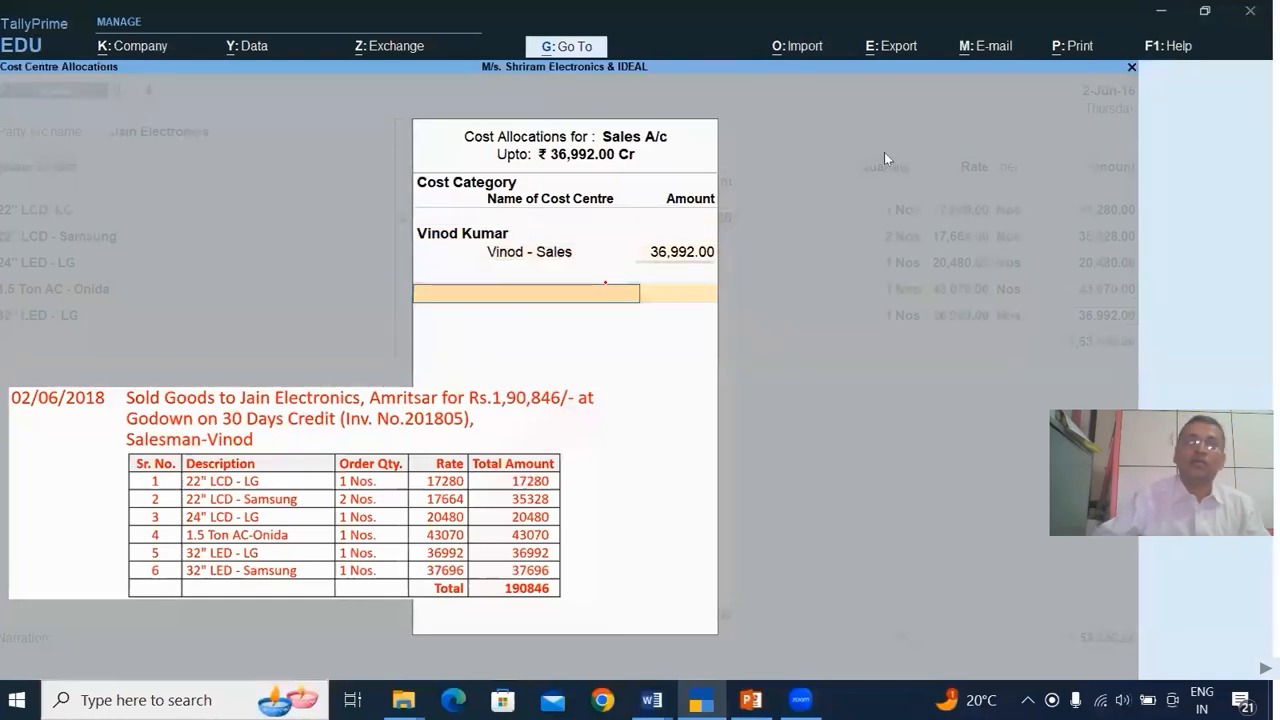
{"action": "key", "text": "Return"}
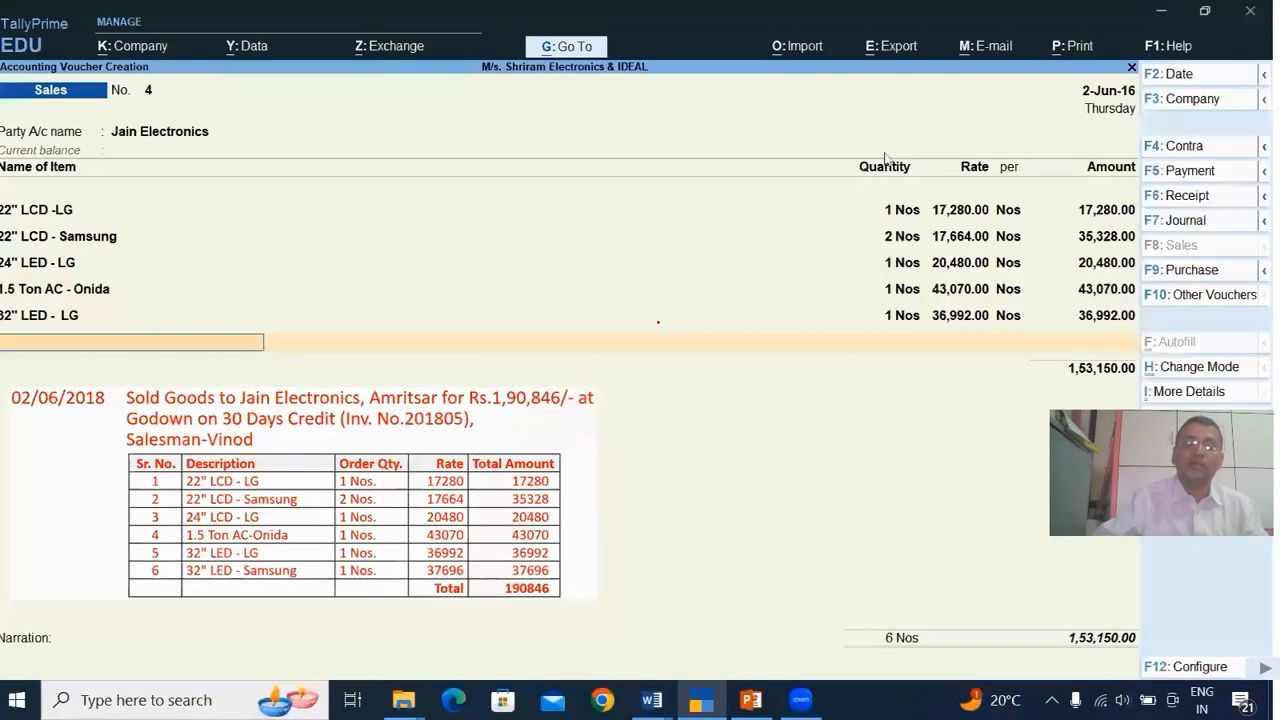
Step: Add the 32" LED - Samsung item as the sixth line, 1 Nos at the 37,696.00 rate
{"action": "type", "text": "32"}
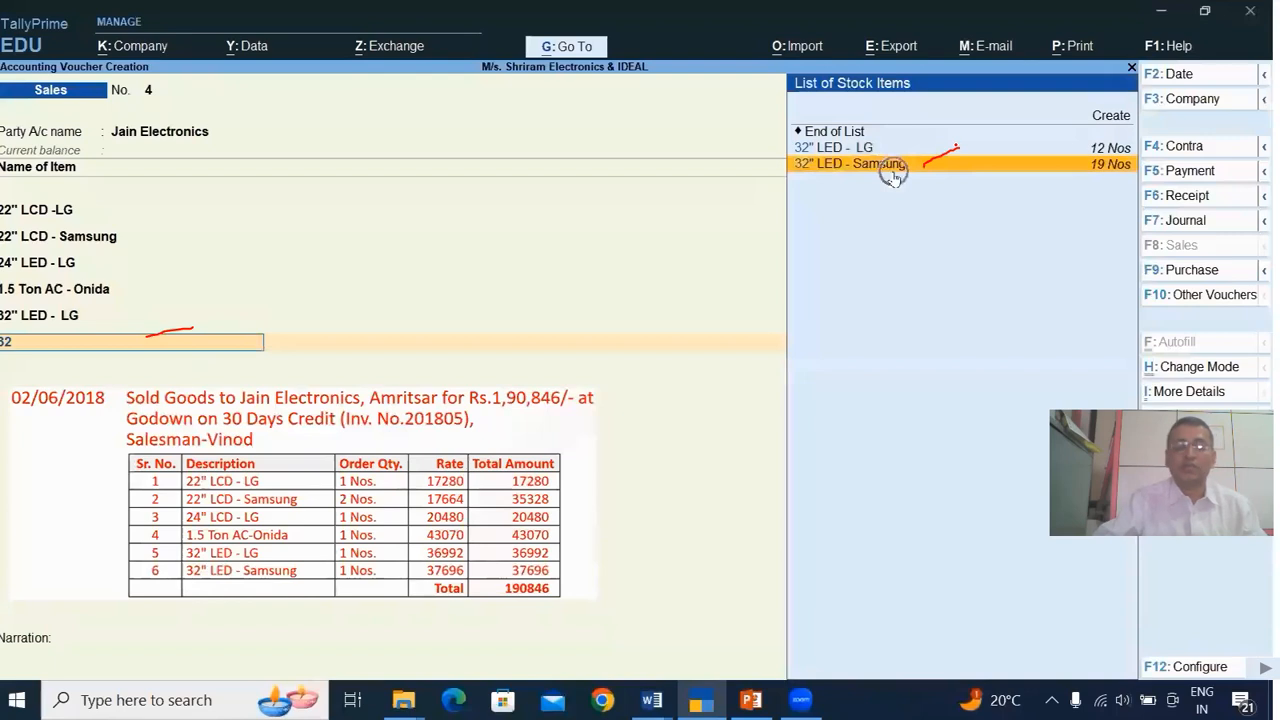
{"action": "left_click", "coordinate": [891, 168]}
{"action": "type", "text": "1"}
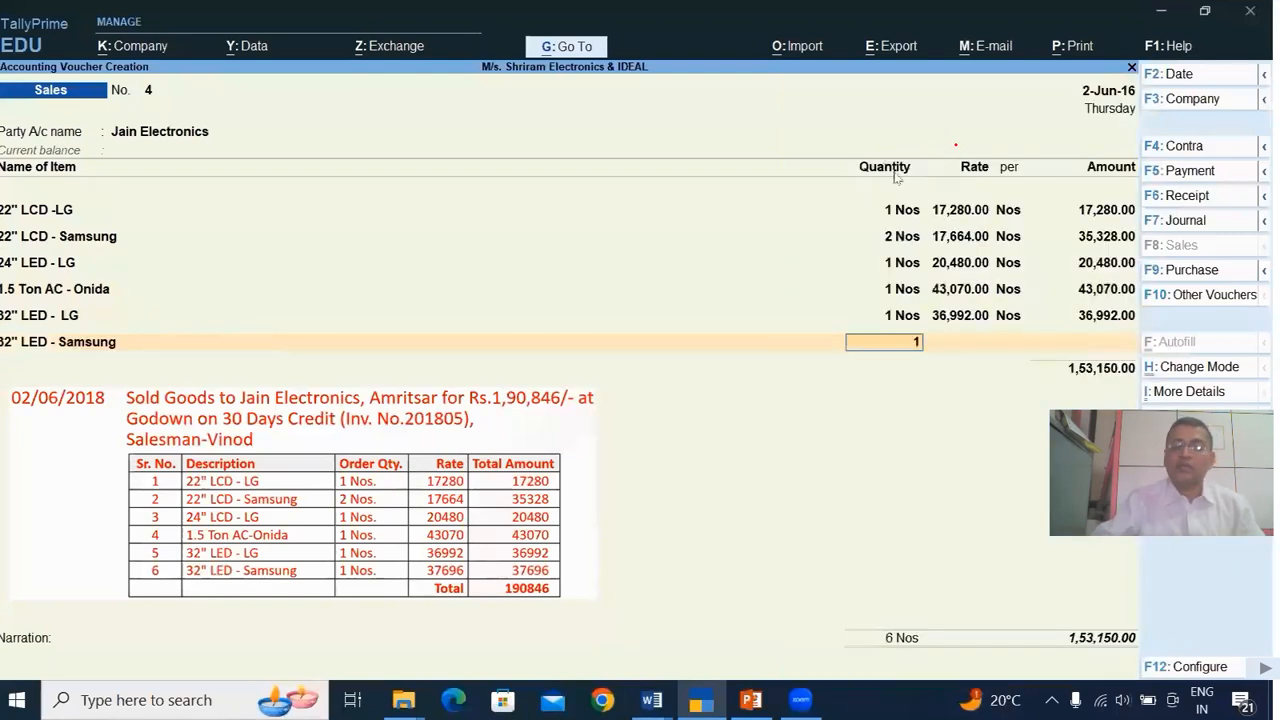
{"action": "key", "text": "Return"}
{"action": "key", "text": "Return"}
{"action": "key", "text": "Return"}
{"action": "key", "text": "Return"}
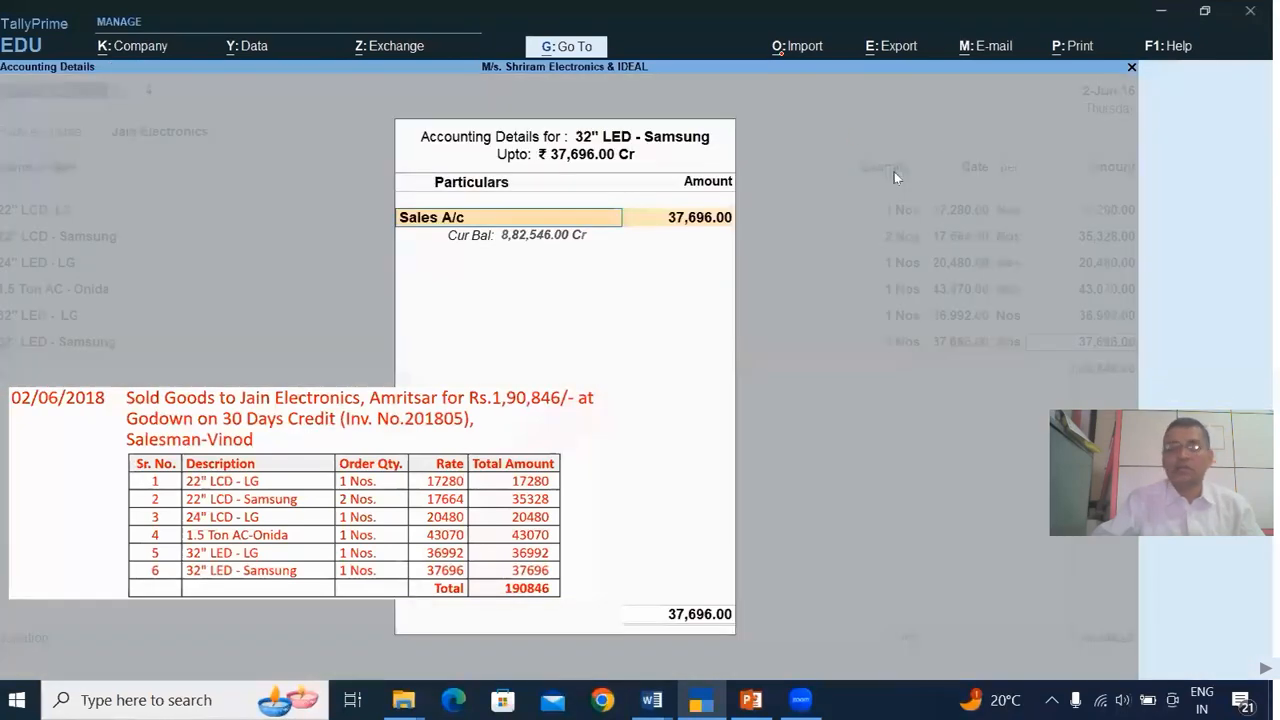
Step: Allocate the 32" LED - Samsung amount of 37,696.00 under Sales A/c to the salesman's sales cost centre
{"action": "key", "text": "Return"}
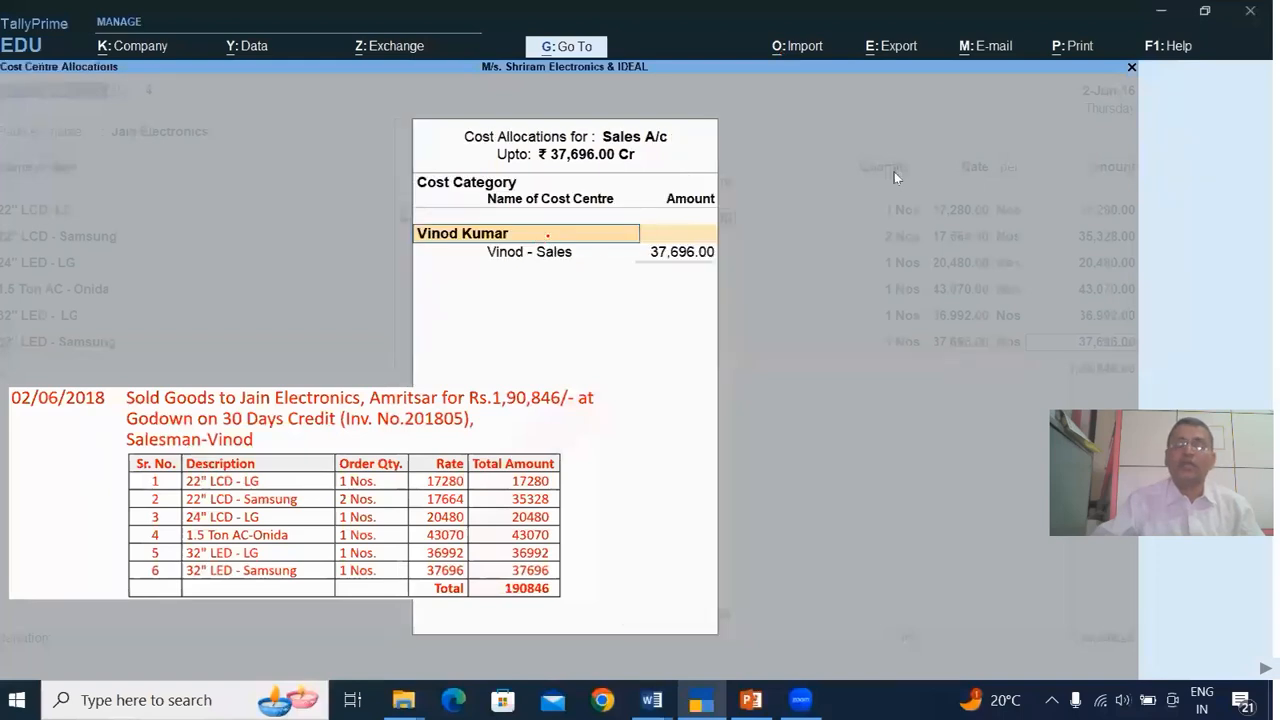
{"action": "key", "text": "Return"}
{"action": "key", "text": "Return"}
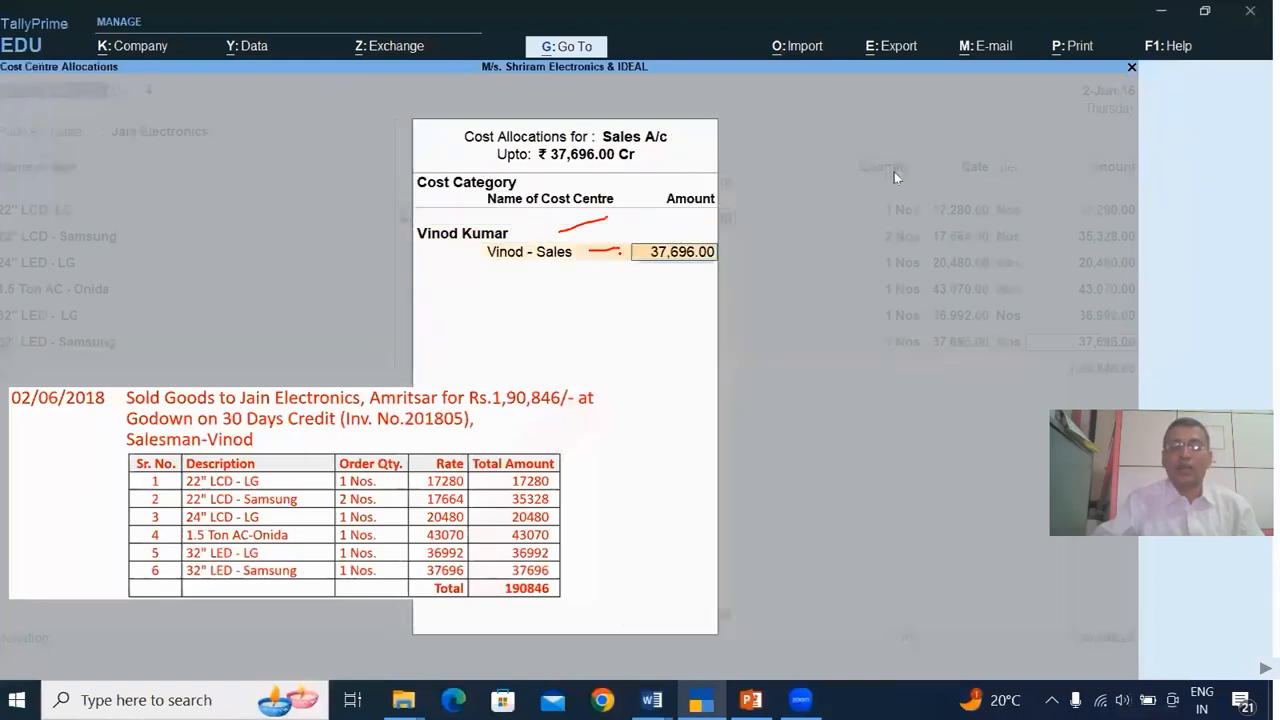
{"action": "key", "text": "Return"}
{"action": "key", "text": "Return"}
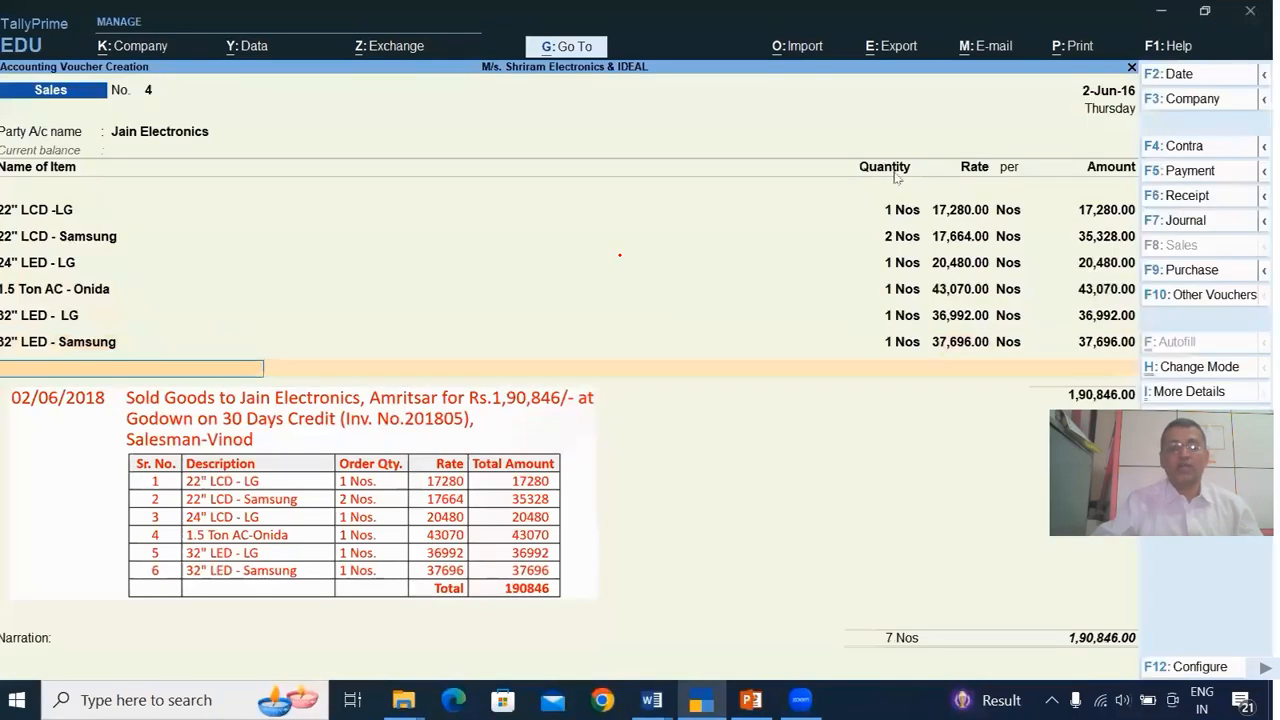
Step: End the item list, record the bill as a New Ref under the invoice number with 30 credit days, and save the sales voucher without narration
{"action": "key", "text": "Return"}
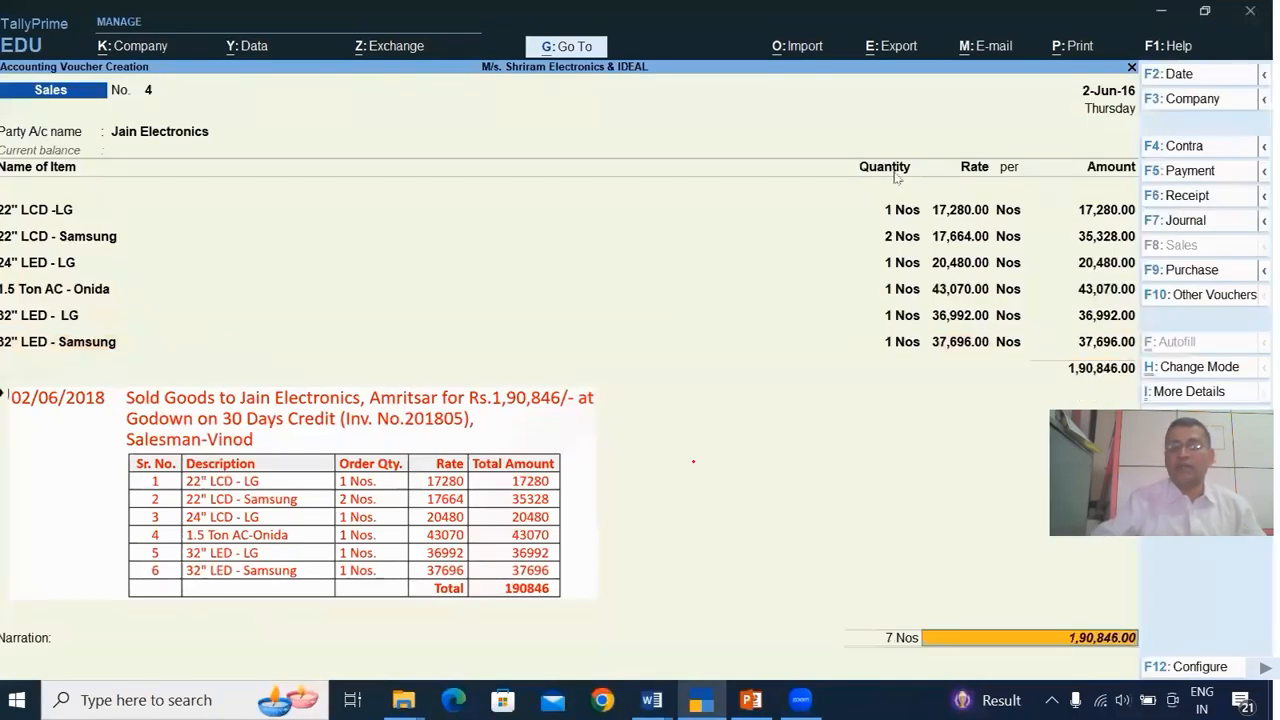
{"action": "key", "text": "Return"}
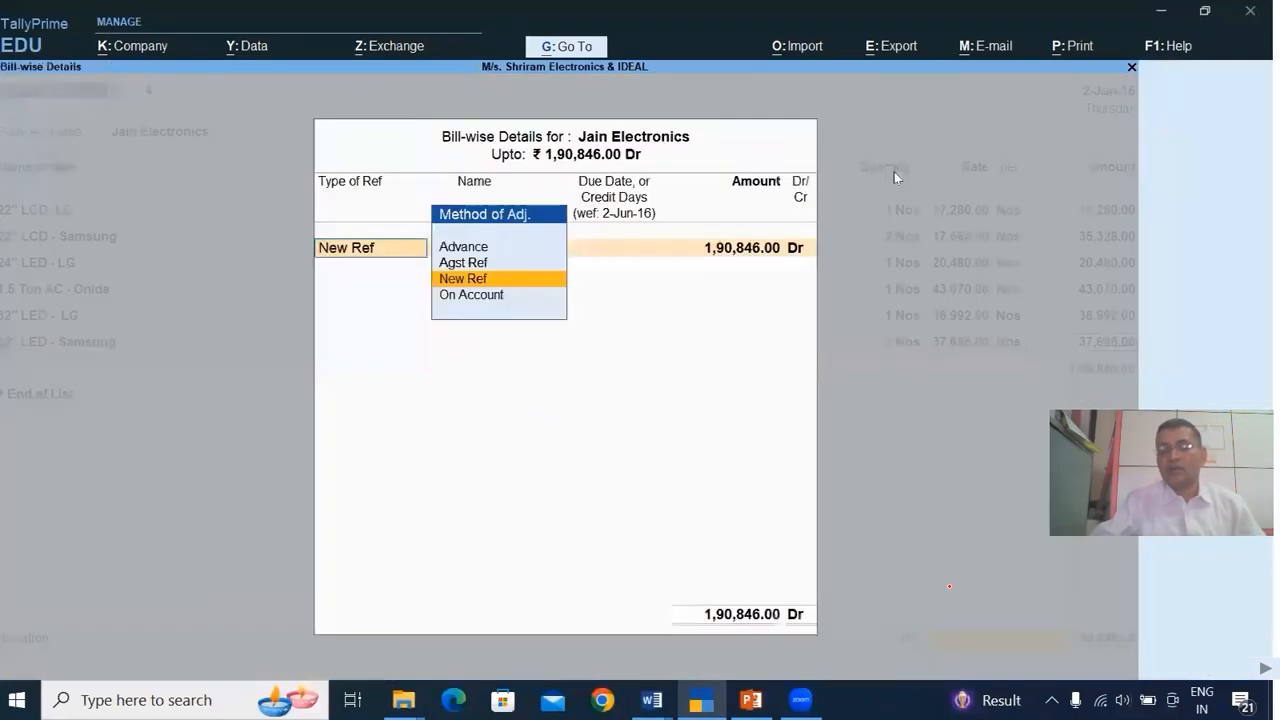
{"action": "key", "text": "Return"}
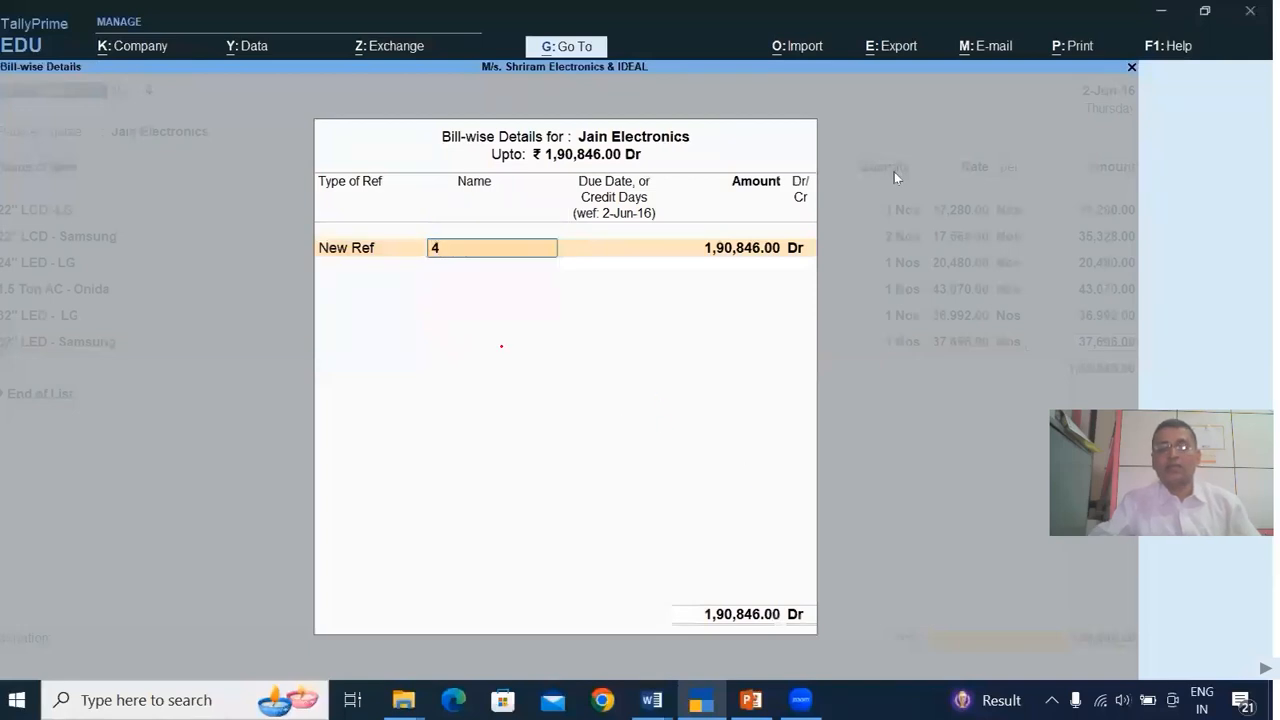
{"action": "type", "text": "2"}
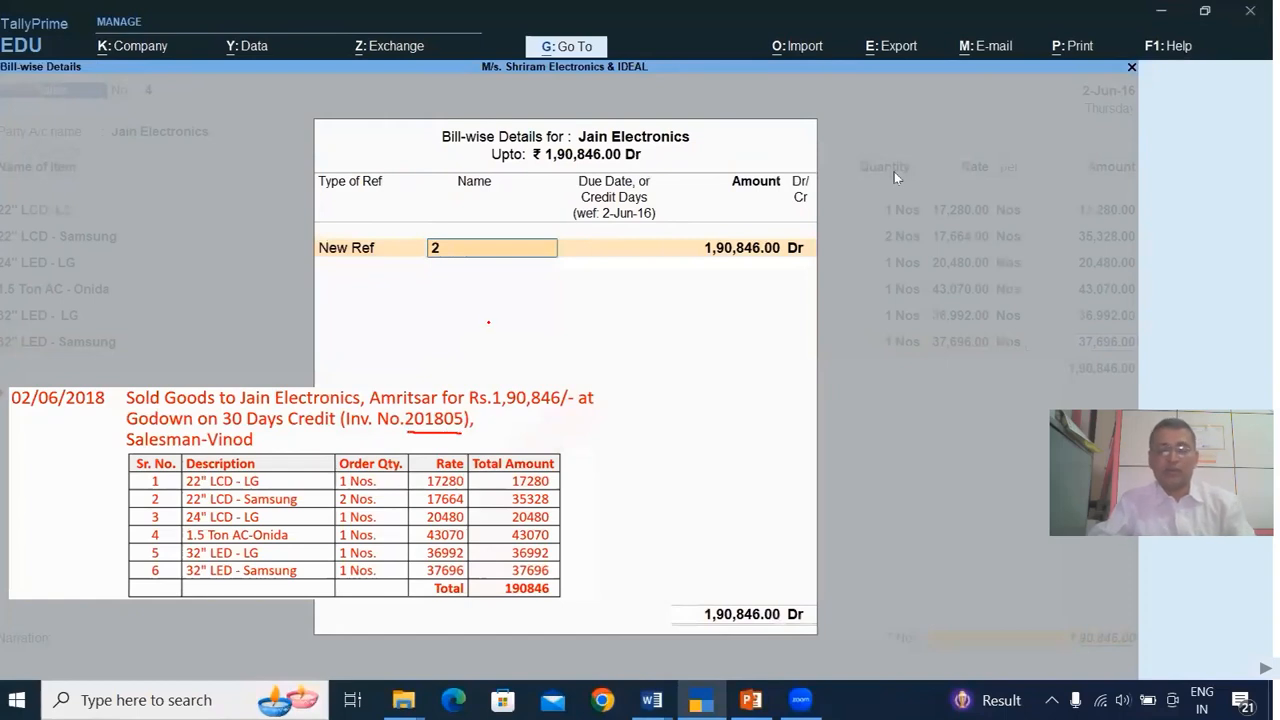
{"action": "type", "text": "01805"}
{"action": "key", "text": "Return"}
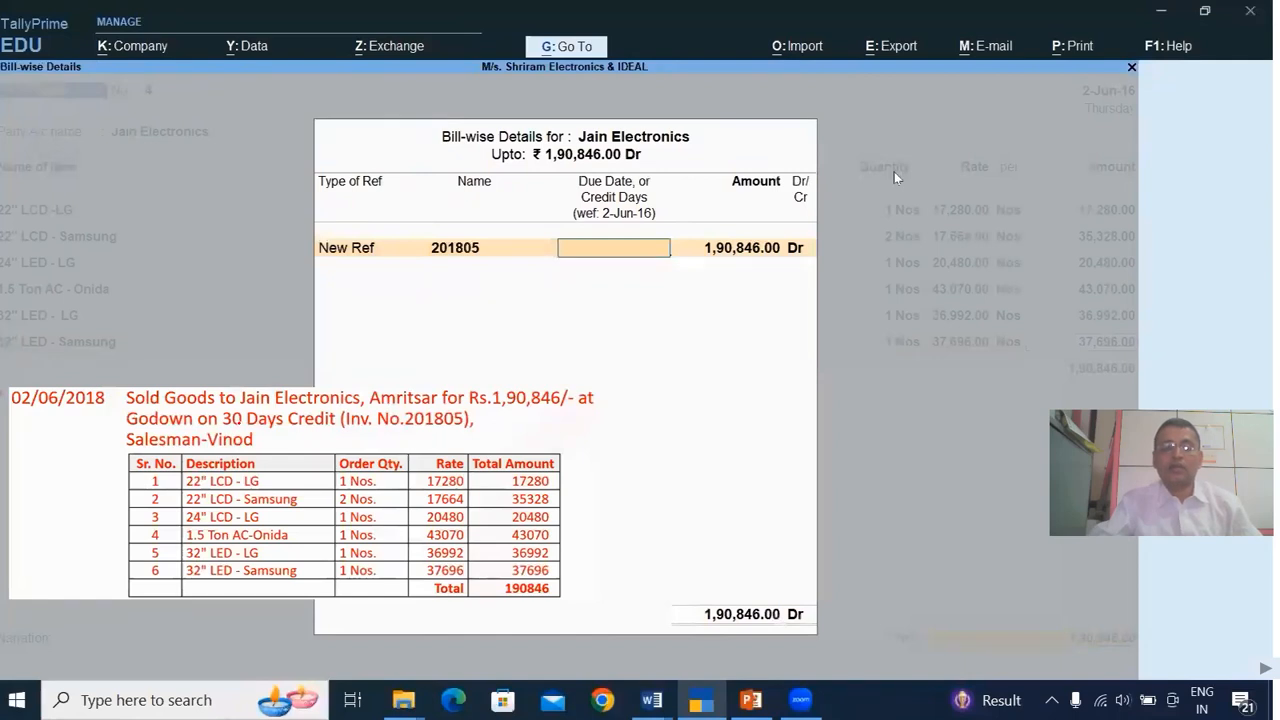
{"action": "type", "text": "30"}
{"action": "key", "text": "Return"}
{"action": "key", "text": "Return"}
{"action": "key", "text": "Return"}
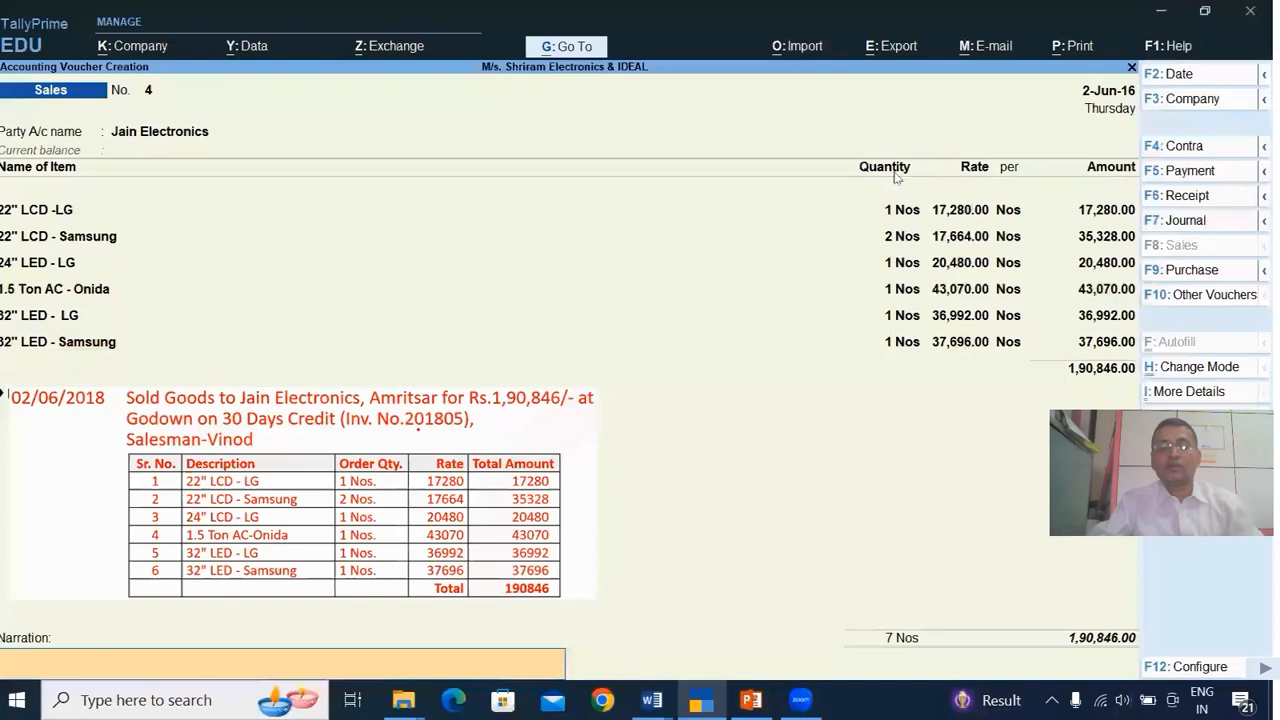
{"action": "key", "text": "Return"}
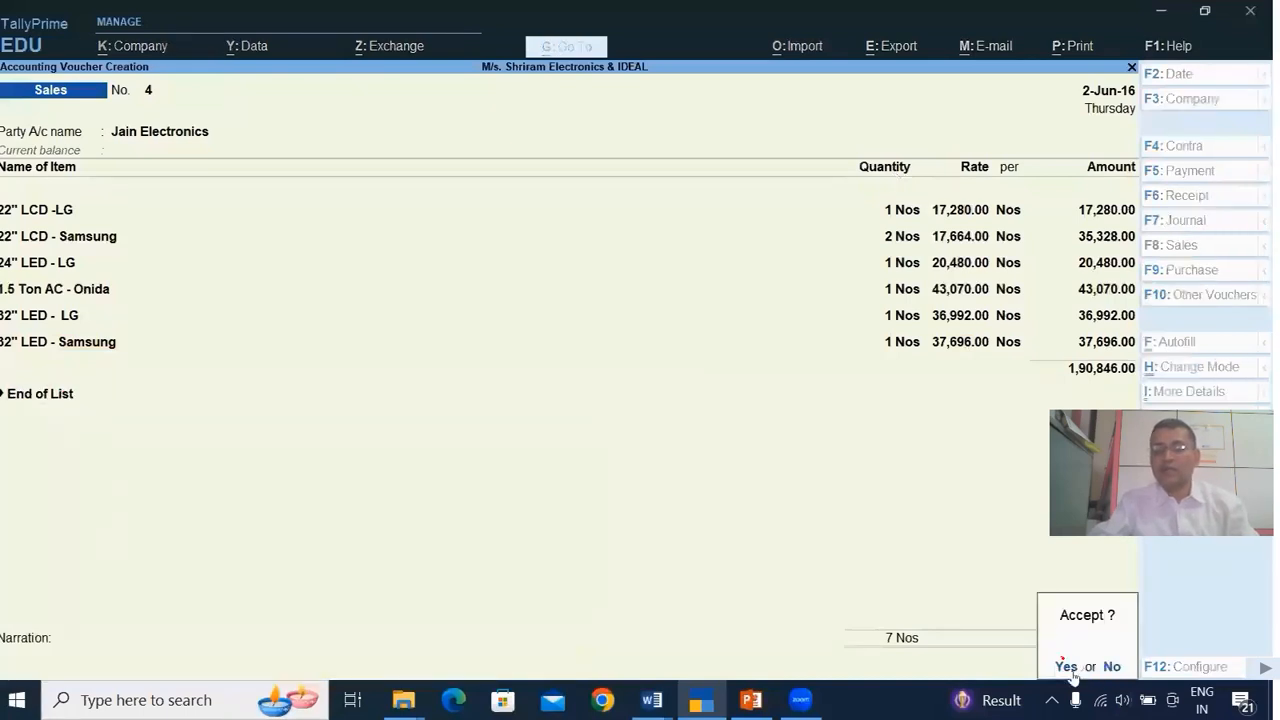
{"action": "left_click", "coordinate": [1071, 673]}
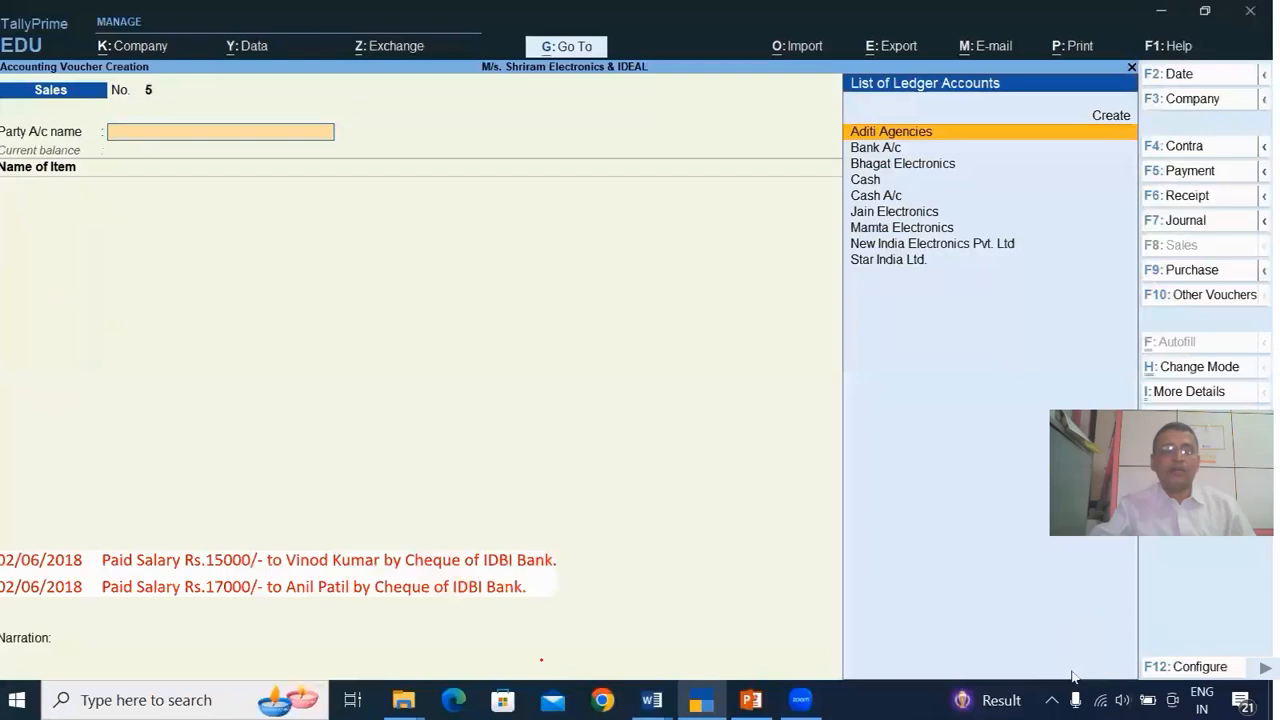
Step: Set the voucher date to 2/6 and switch to a Payment voucher
{"action": "key", "text": "F2"}
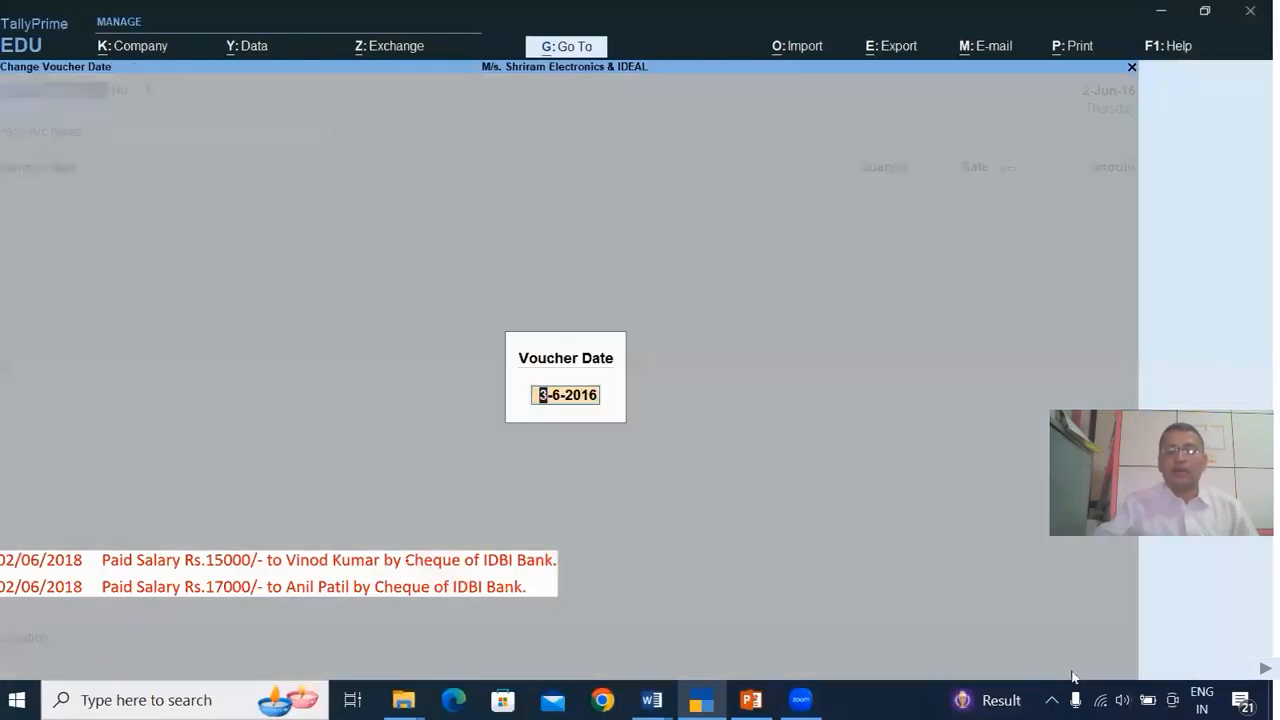
{"action": "type", "text": "2"}
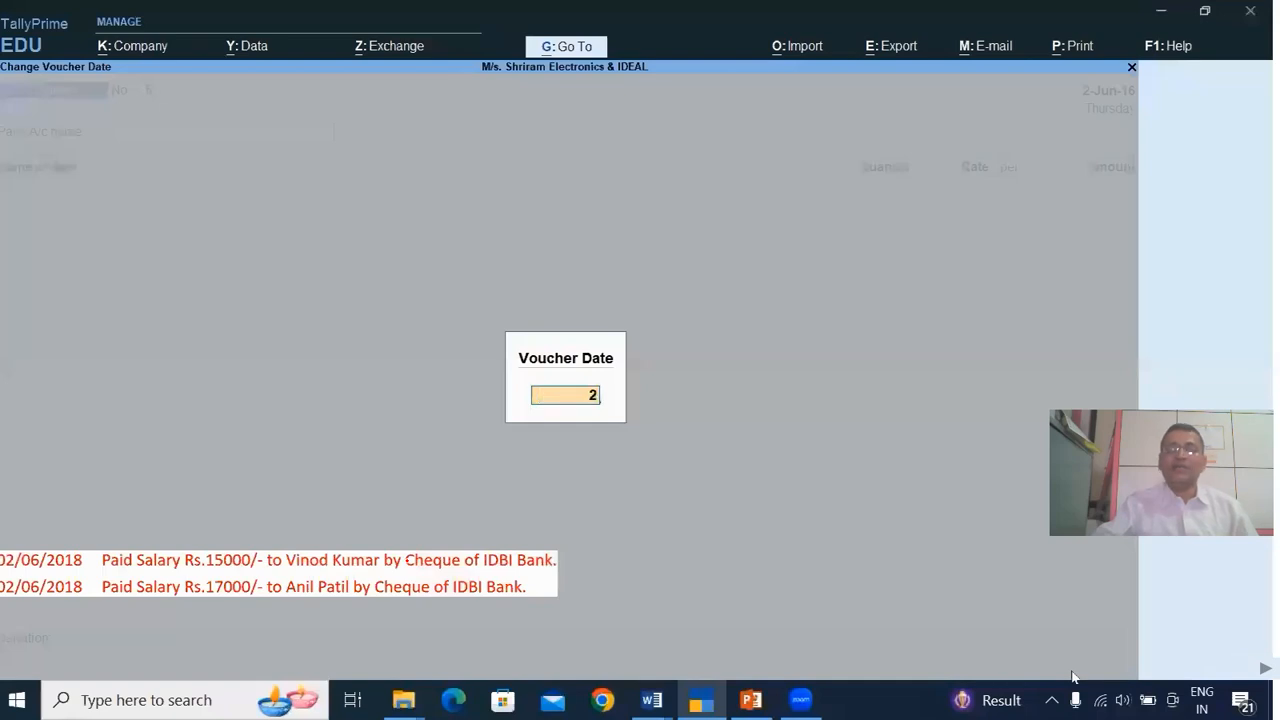
{"action": "type", "text": "/6"}
{"action": "key", "text": "Return"}
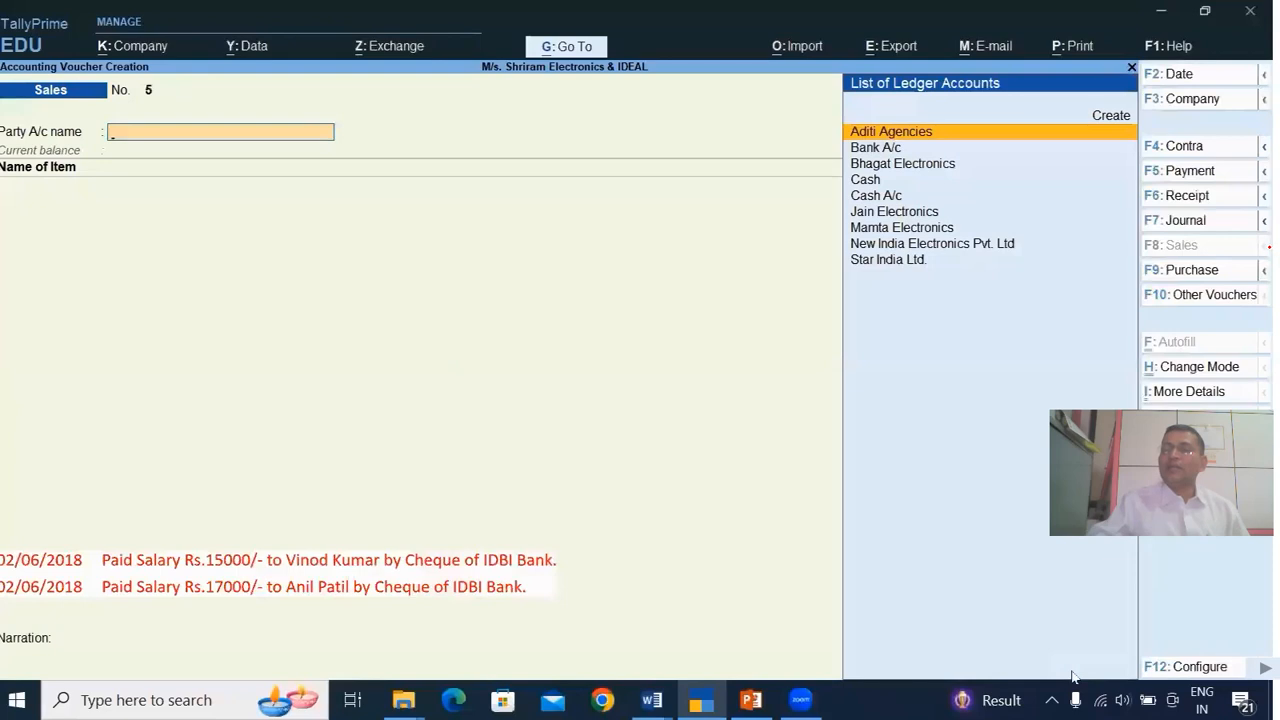
{"action": "mouse_move", "coordinate": [1224, 174]}
{"action": "left_mouse_down"}
{"action": "mouse_move", "coordinate": [1230, 183]}
{"action": "mouse_move", "coordinate": [1250, 157]}
{"action": "left_mouse_up"}
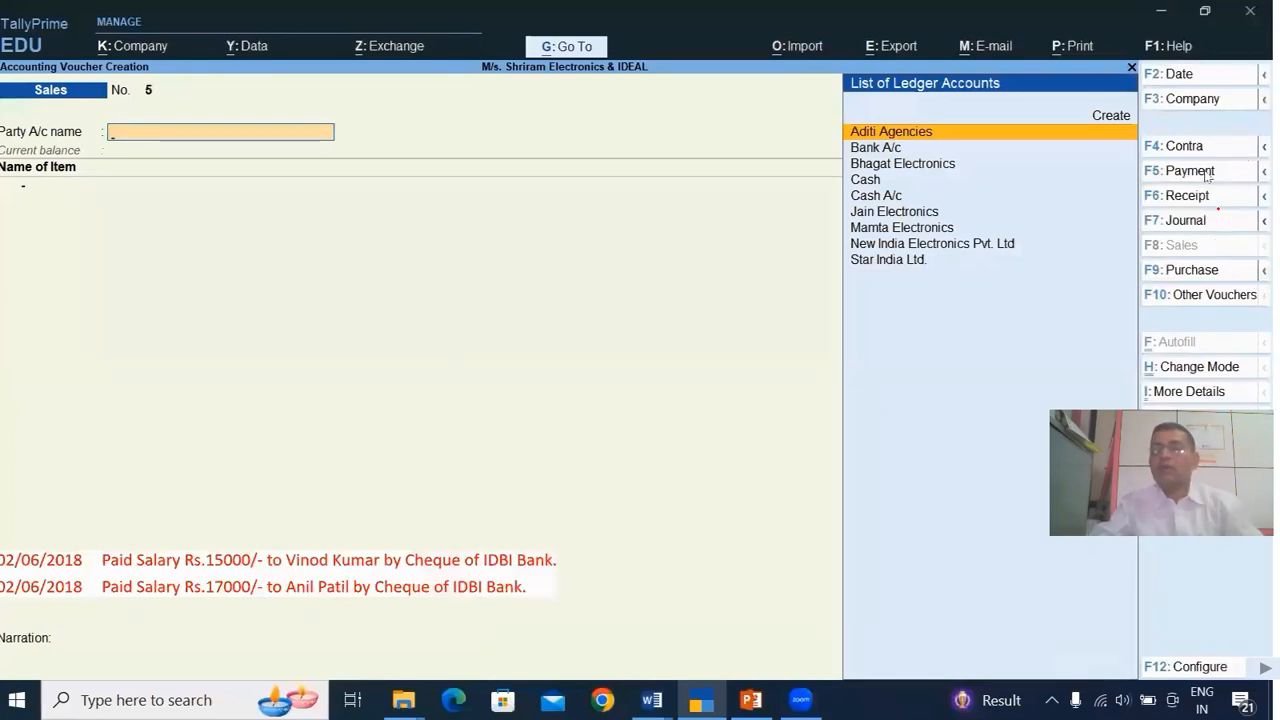
{"action": "left_click", "coordinate": [1190, 171]}
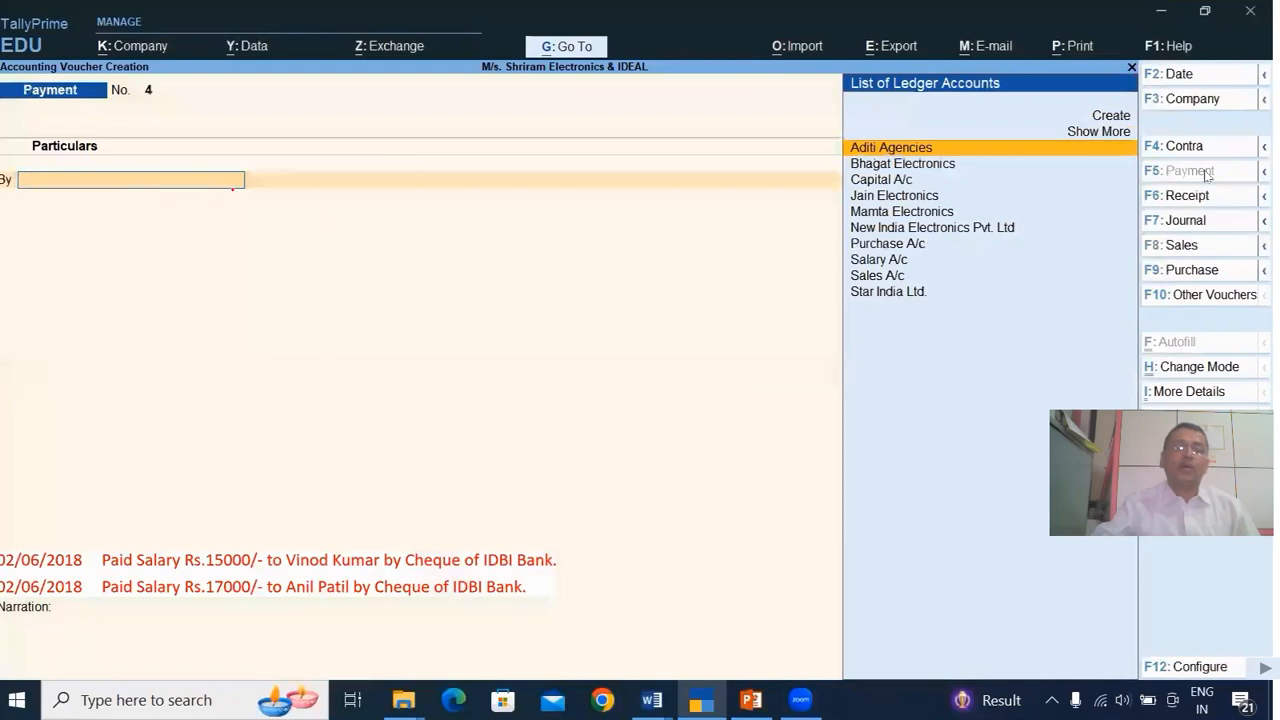
Step: Debit Salary A/c with 15000 in the payment voucher
{"action": "left_click_drag", "start_coordinate": [192, 198], "coordinate": [210, 196]}
{"action": "type", "text": "S"}
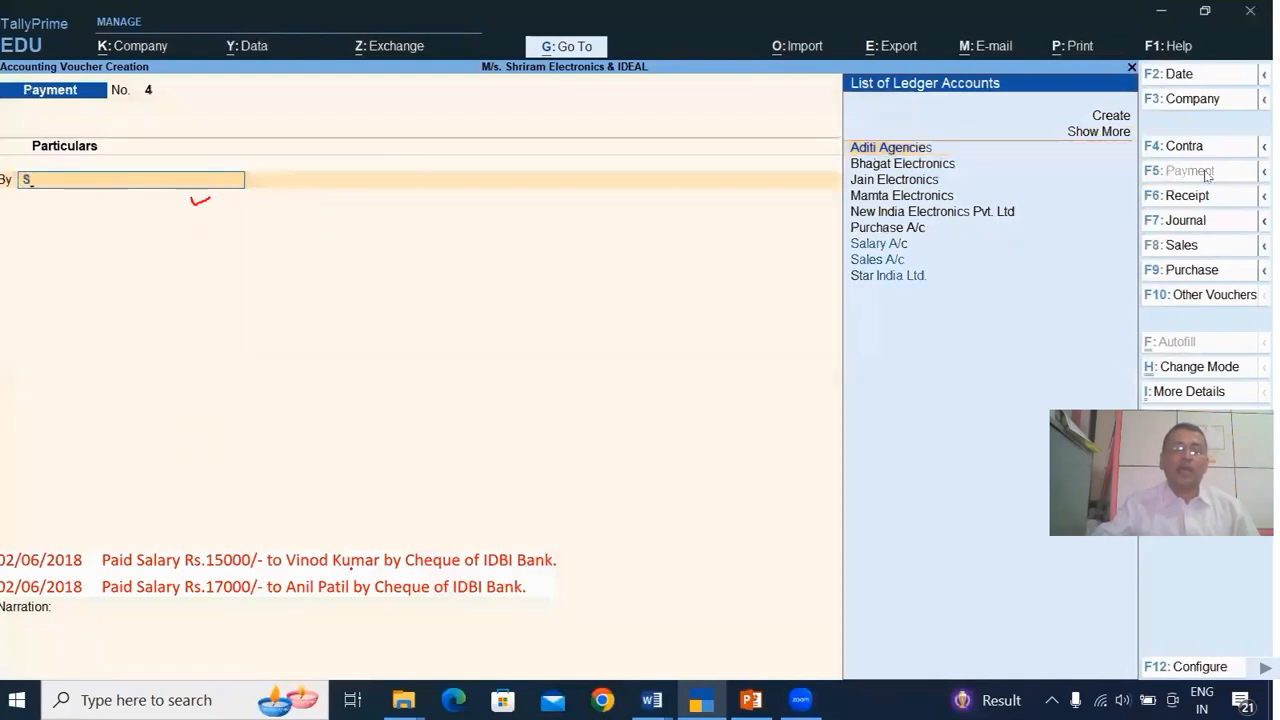
{"action": "left_click_drag", "start_coordinate": [956, 244], "coordinate": [913, 246]}
{"action": "left_click", "coordinate": [912, 249]}
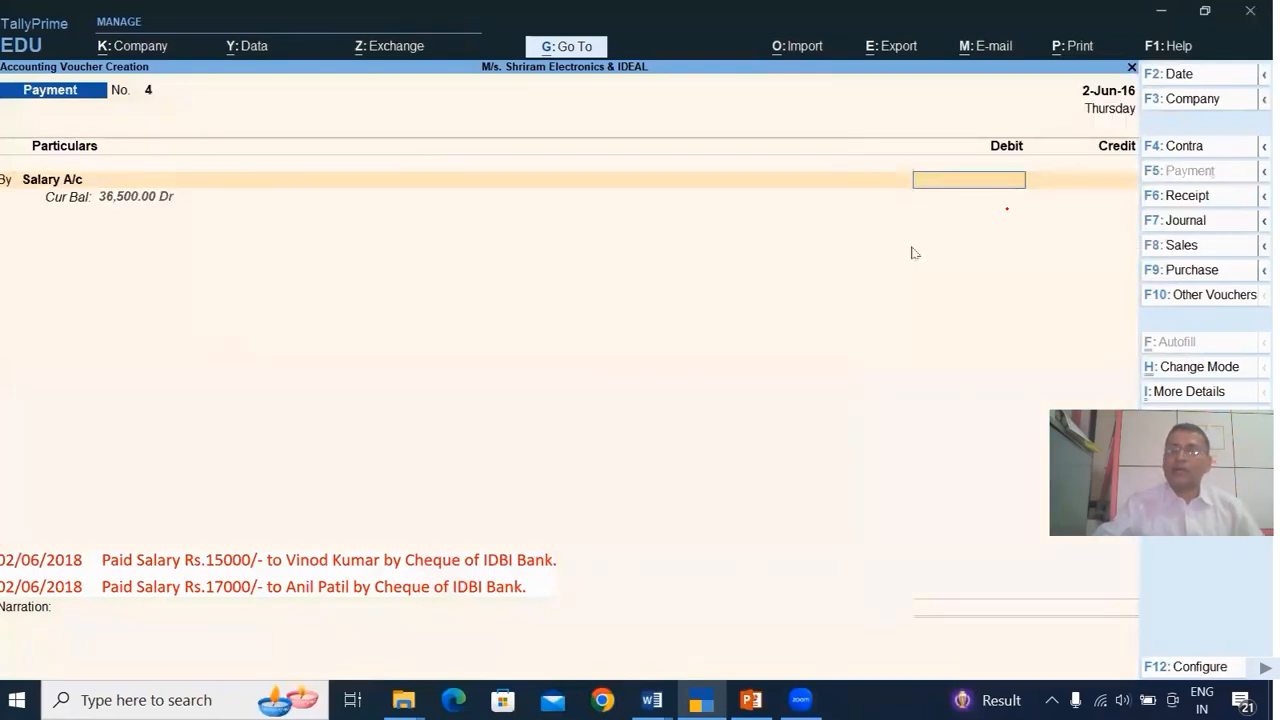
{"action": "type", "text": "15000"}
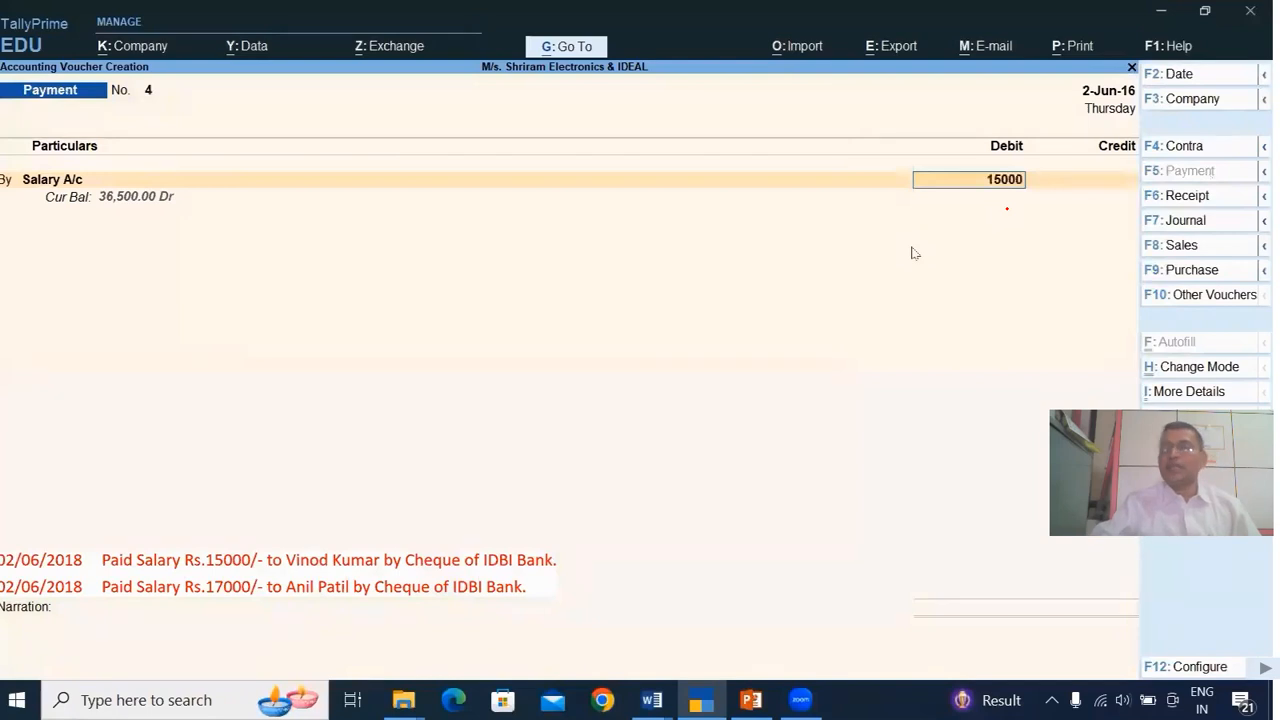
{"action": "key", "text": "Return"}
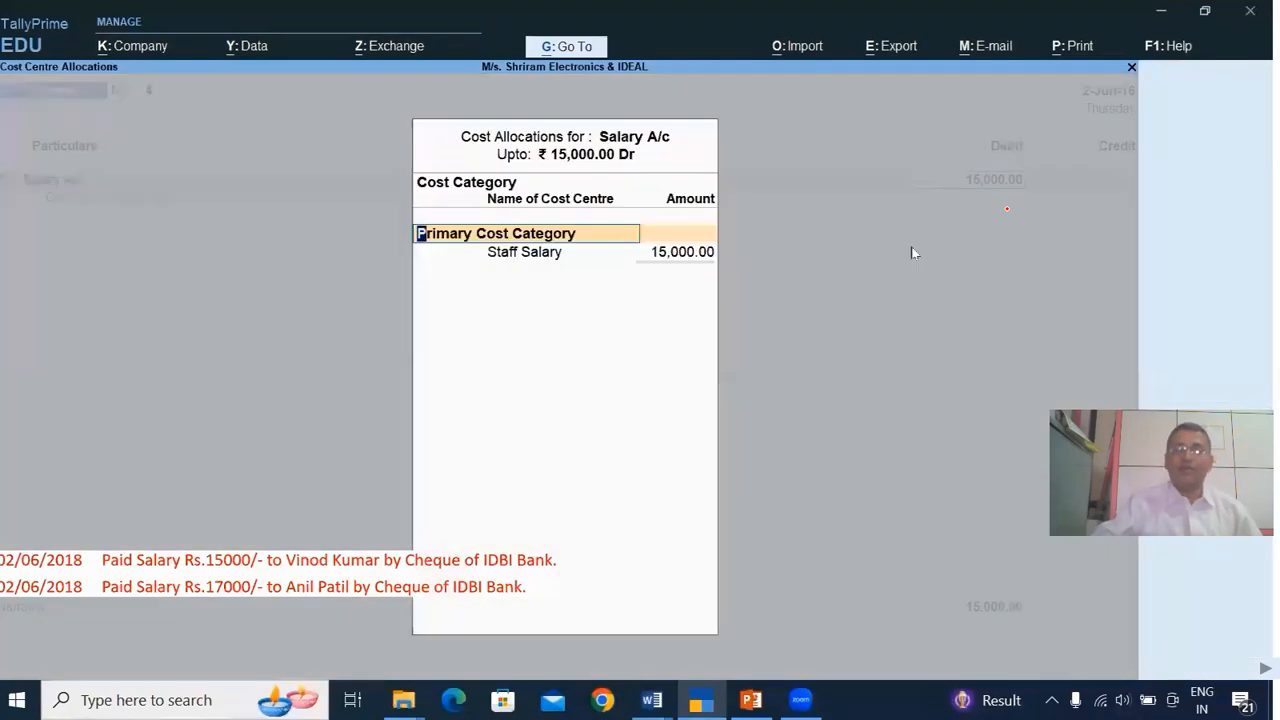
Step: Allocate the 15,000.00 salary to the salesman's own cost category and his salary cost centre
{"action": "key", "text": "Return"}
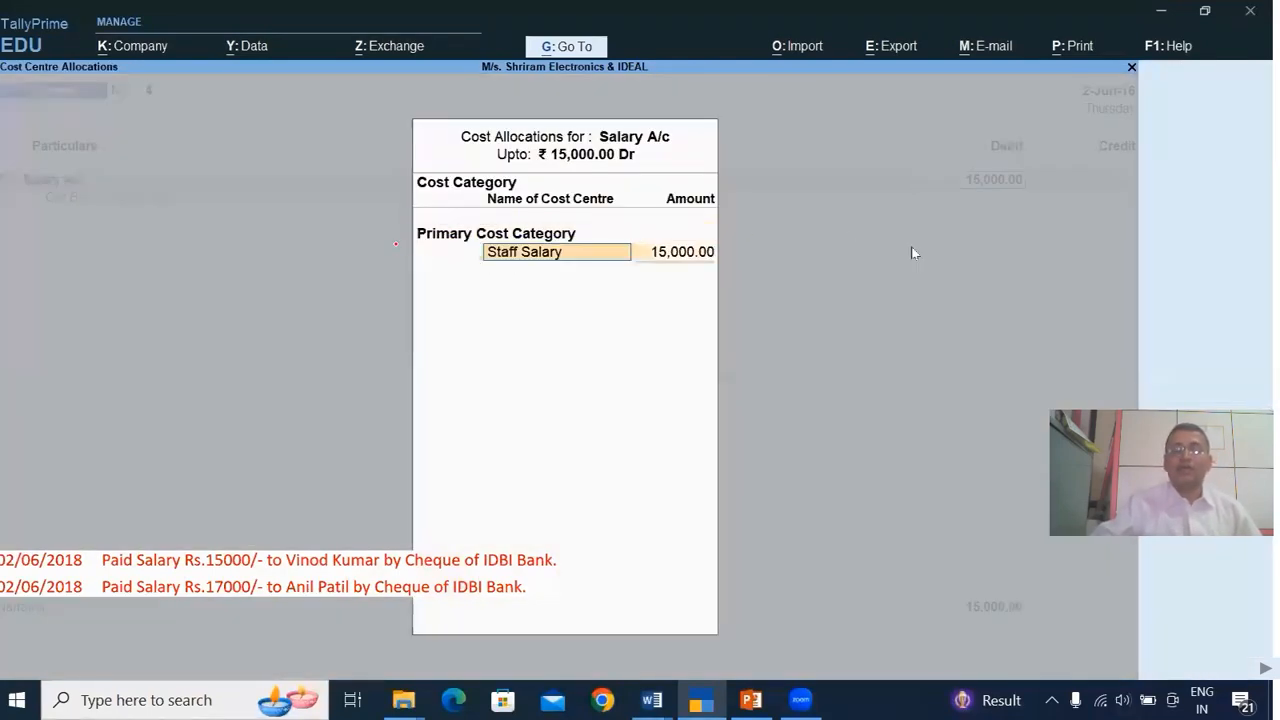
{"action": "key", "text": "BackSpace"}
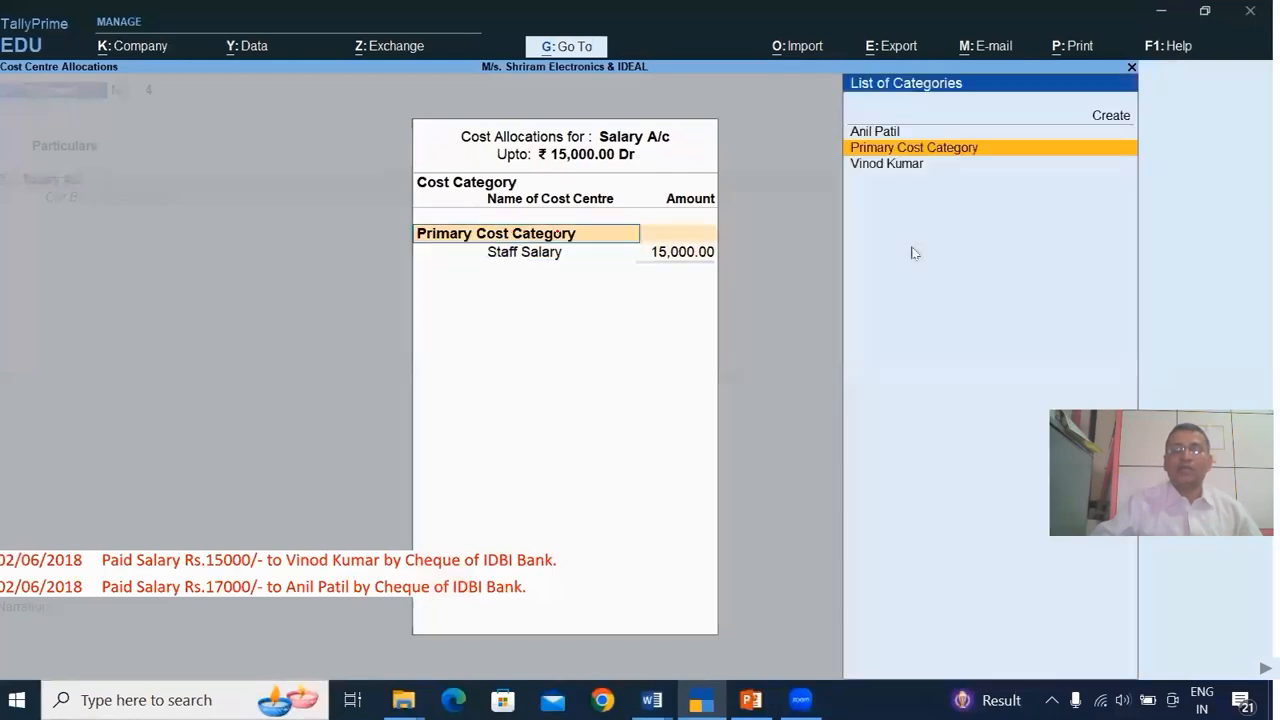
{"action": "key", "text": "Down"}
{"action": "key", "text": "Return"}
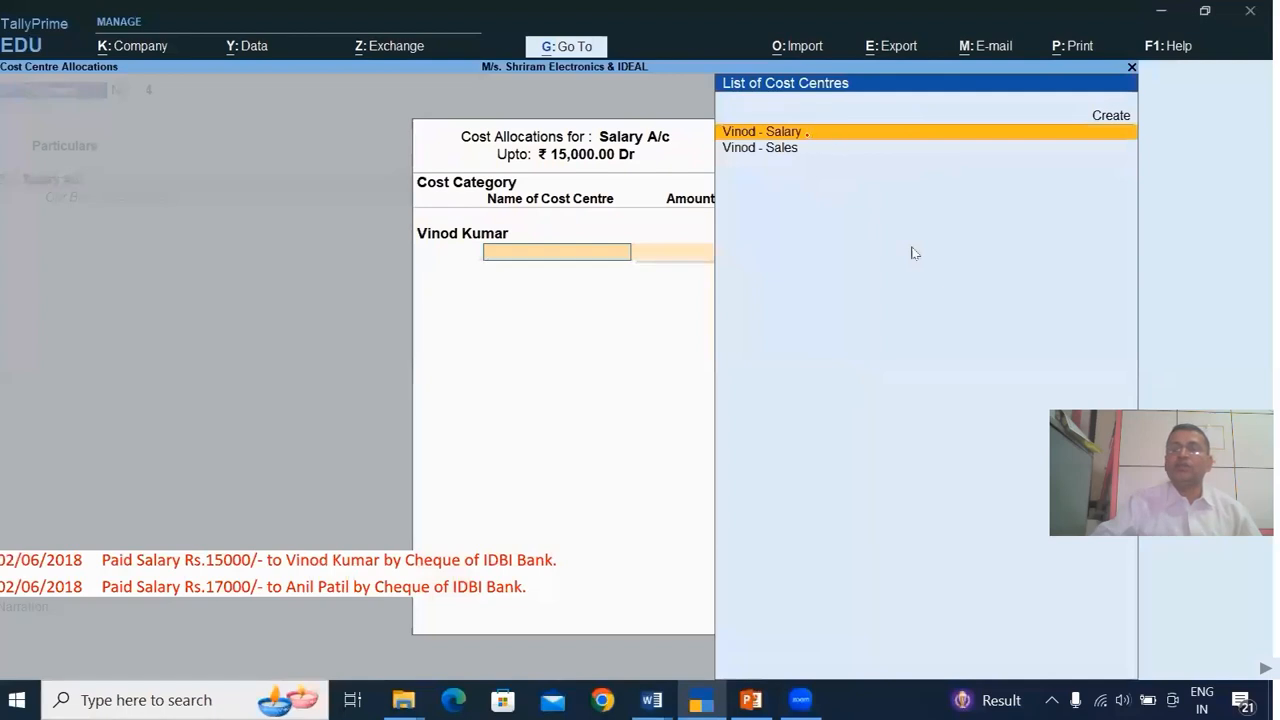
{"action": "key", "text": "Return"}
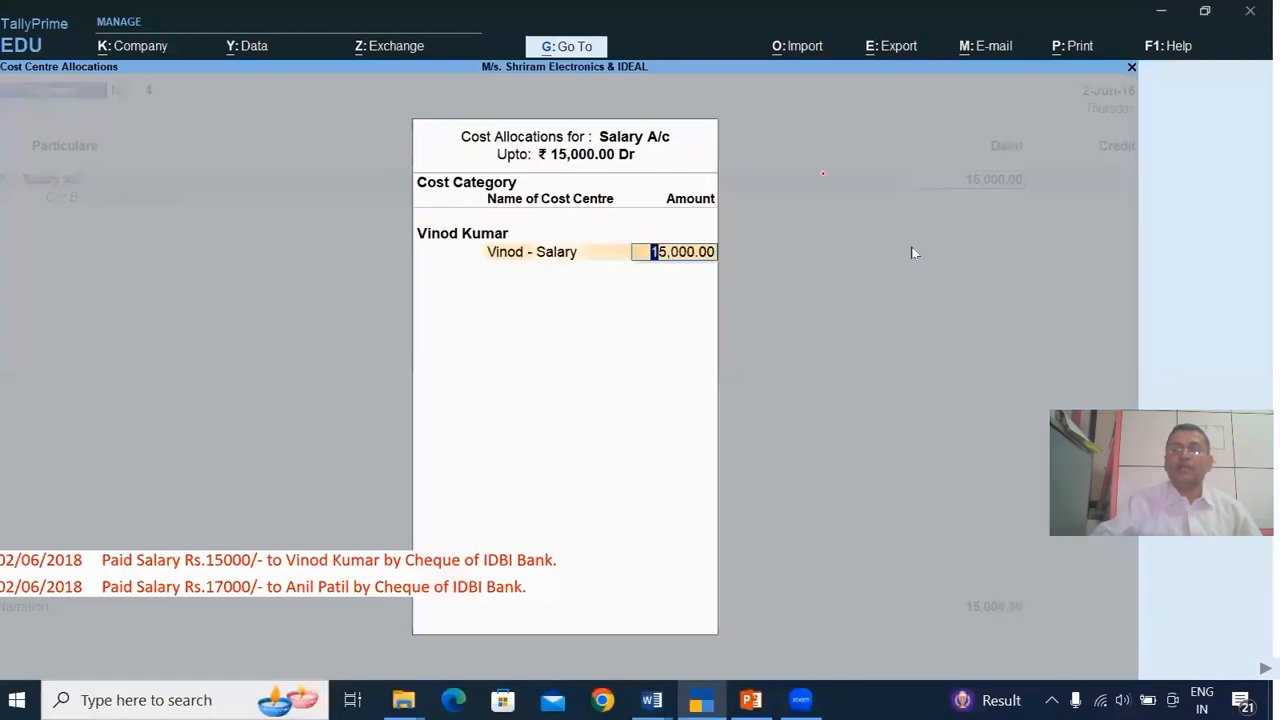
{"action": "key", "text": "Return"}
{"action": "key", "text": "Return"}
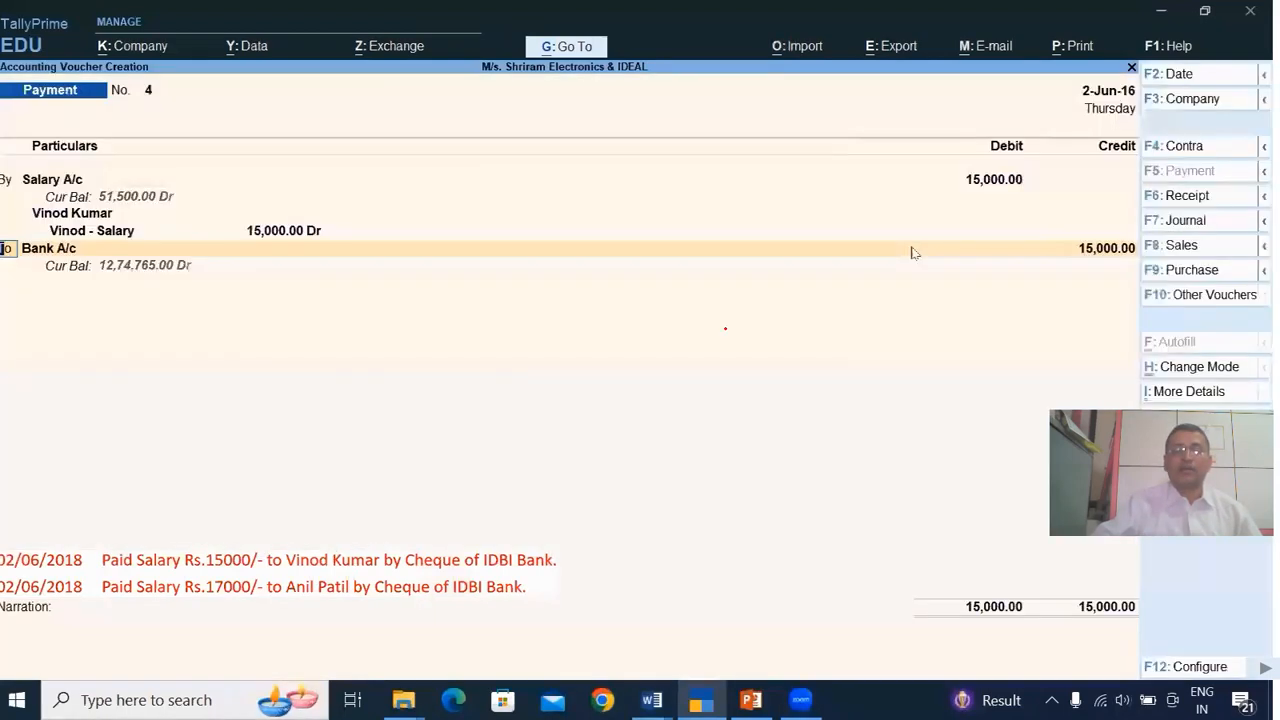
Step: Credit Bank A/c with 15,000.00, enter the paid employee's full name as narration, and save the payment voucher
{"action": "key", "text": "Return"}
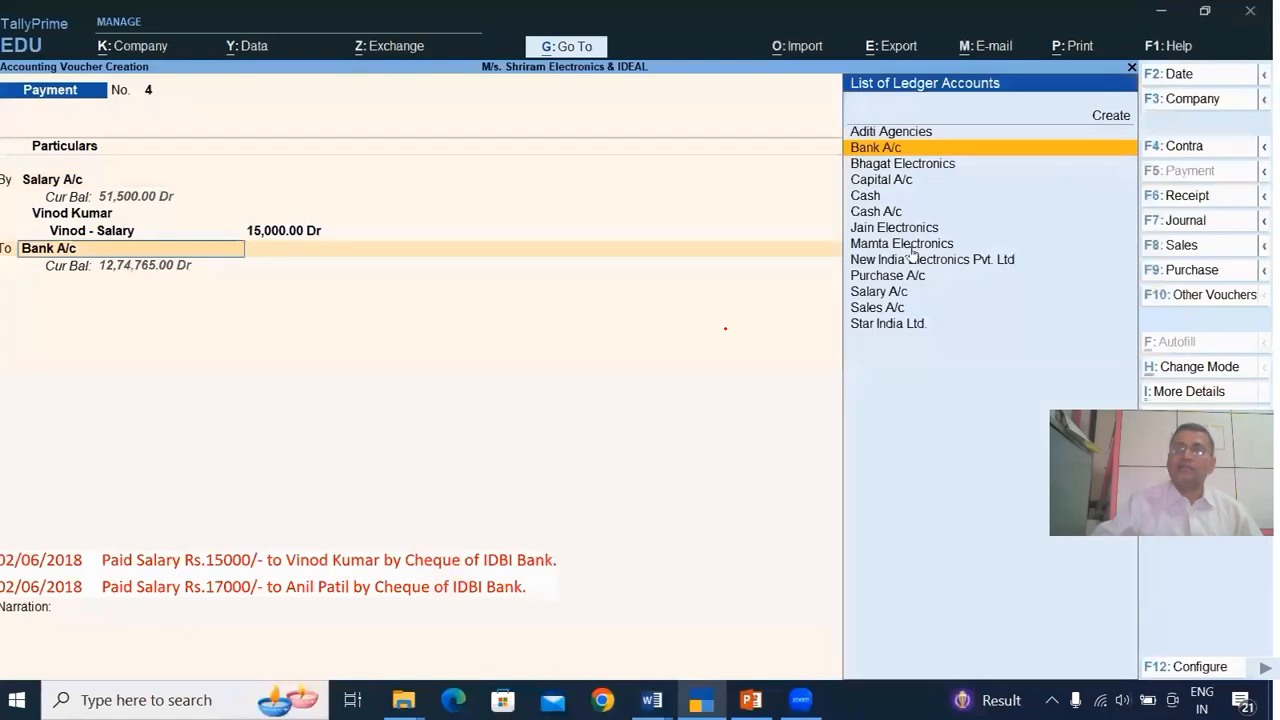
{"action": "key", "text": "Return"}
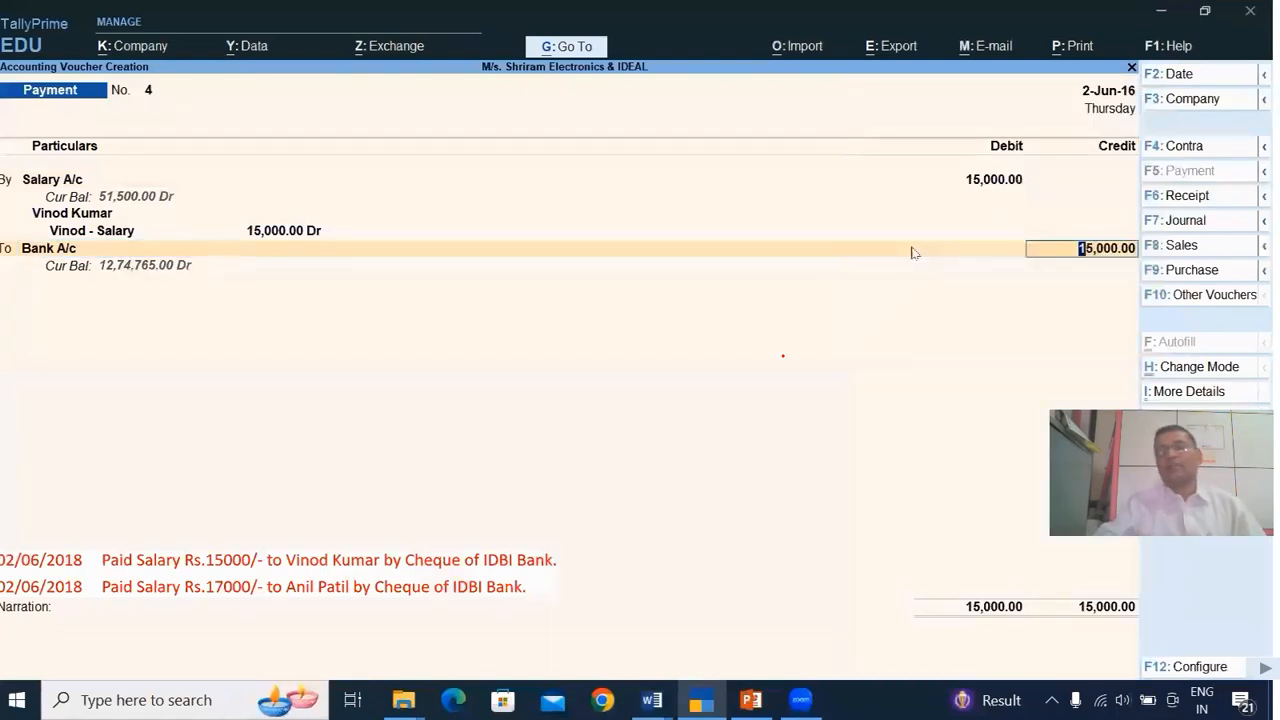
{"action": "key", "text": "Return"}
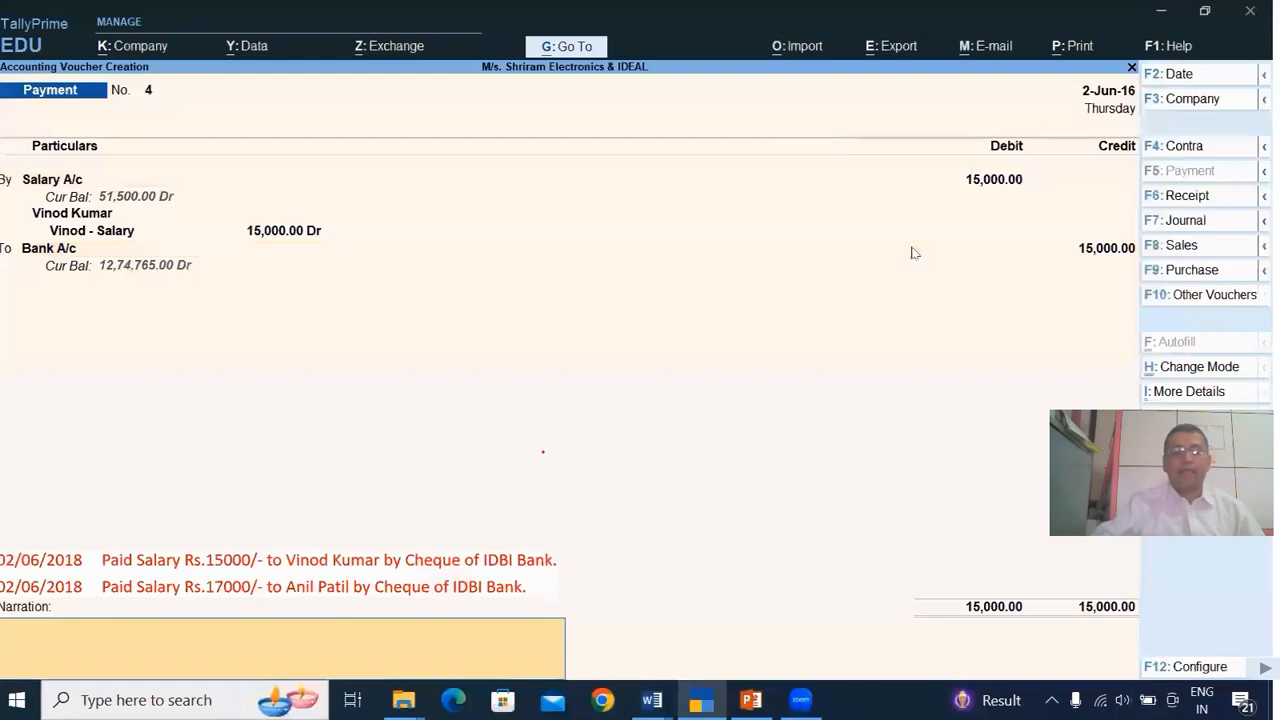
{"action": "type", "text": "Vi"}
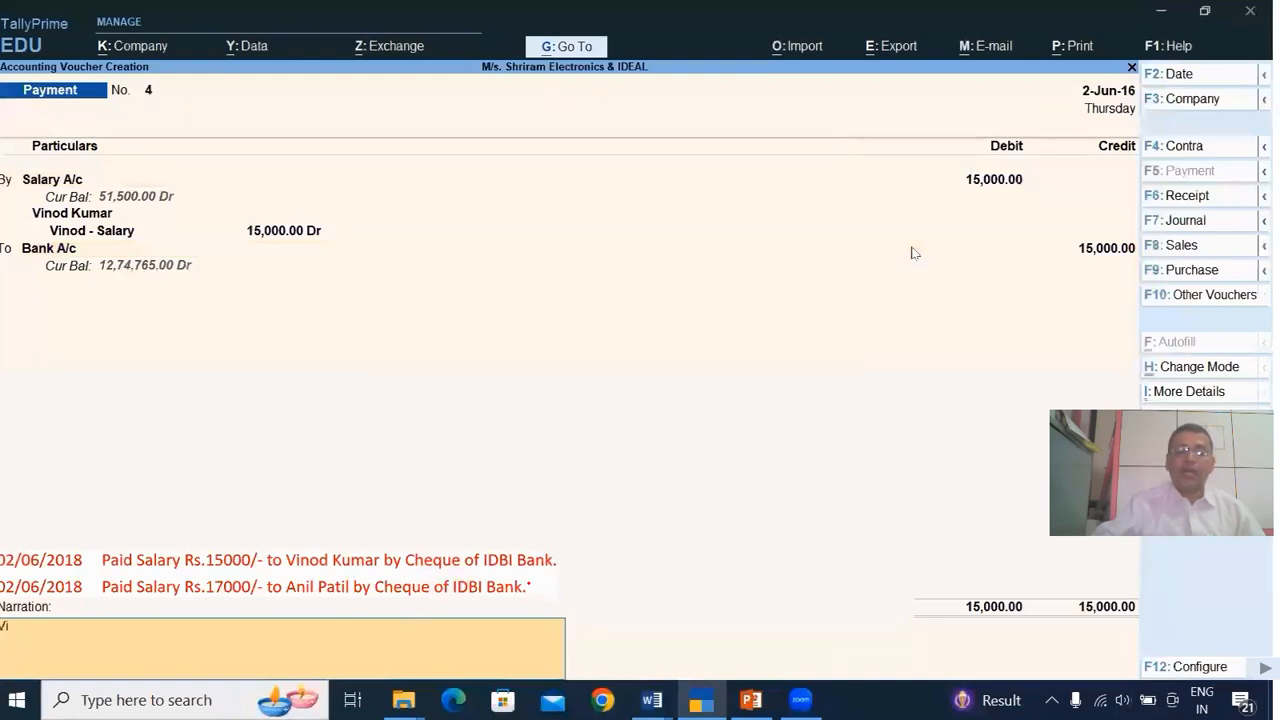
{"action": "type", "text": "nod Kum"}
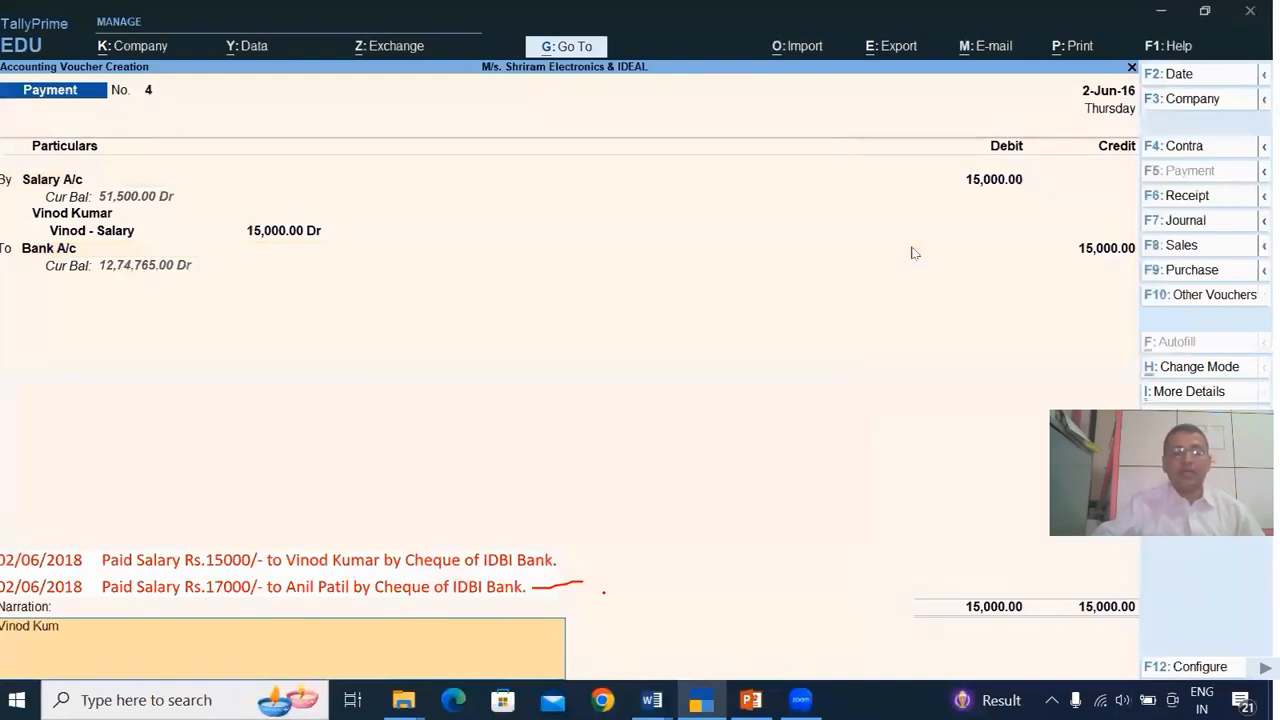
{"action": "type", "text": "ar"}
{"action": "key", "text": "Return"}
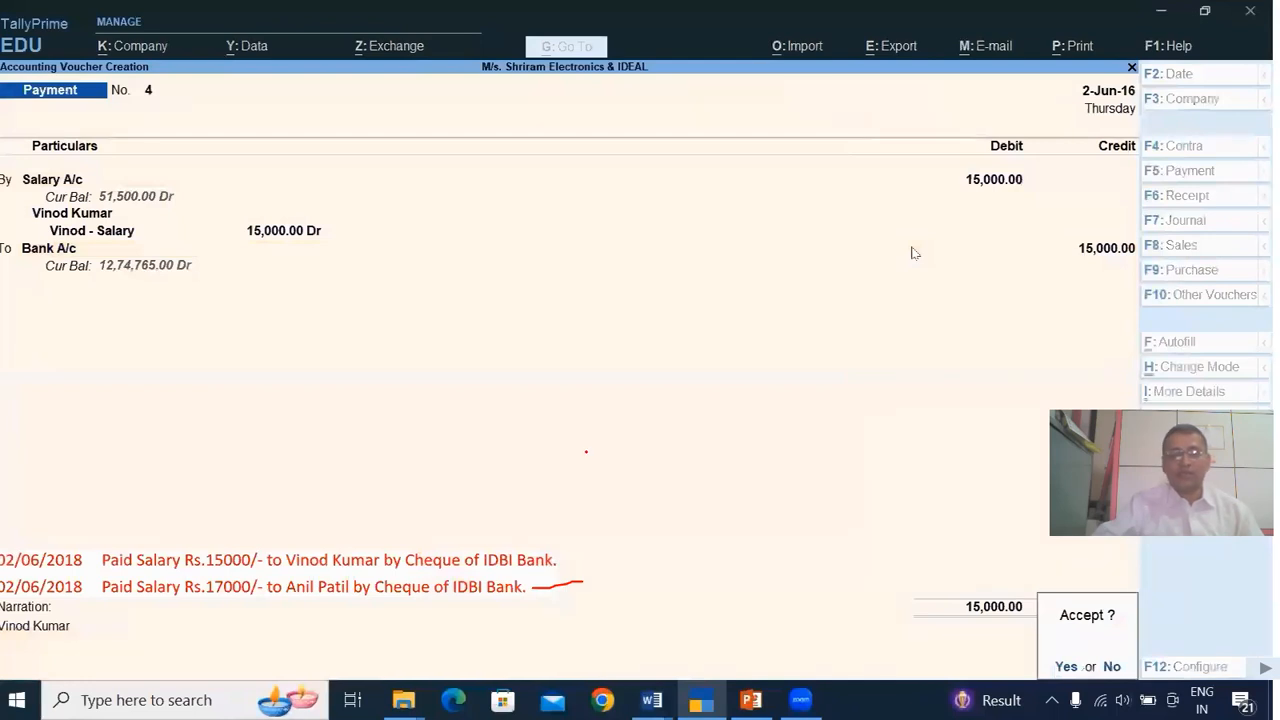
{"action": "left_click", "coordinate": [1074, 674]}
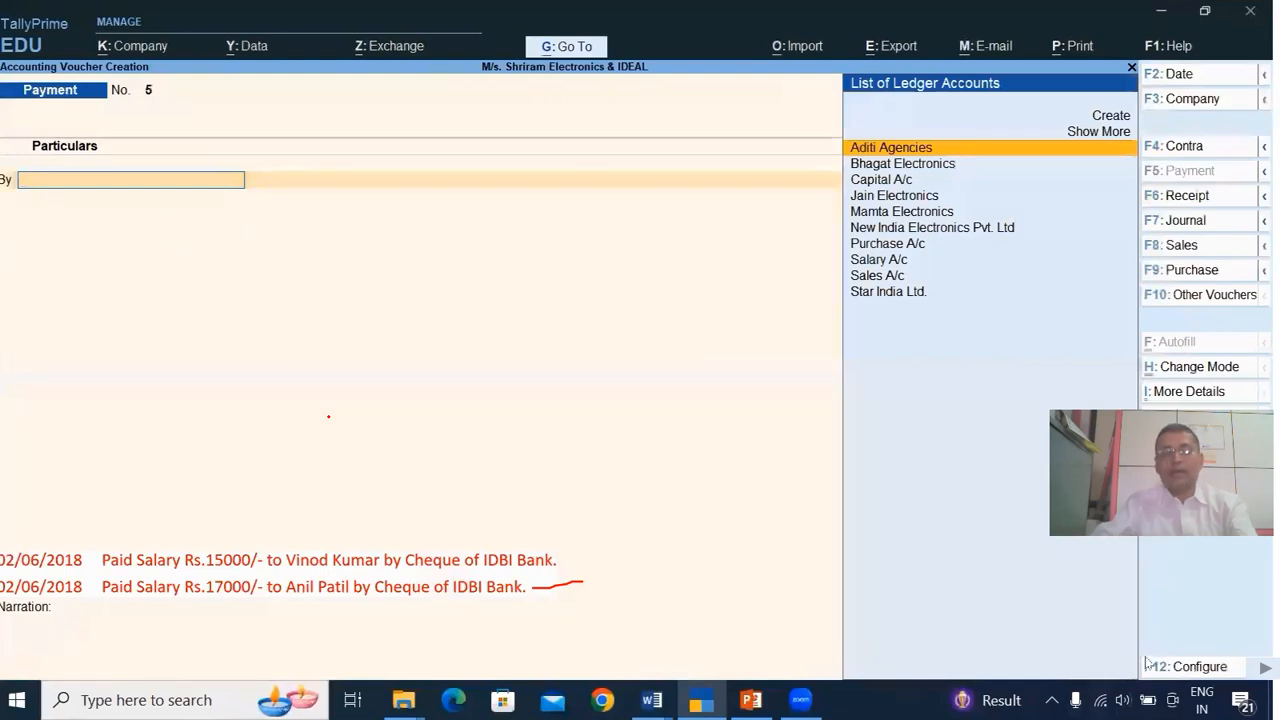
Step: Debit Salary A/c with 17,000 in the new payment voucher
{"action": "type", "text": "S"}
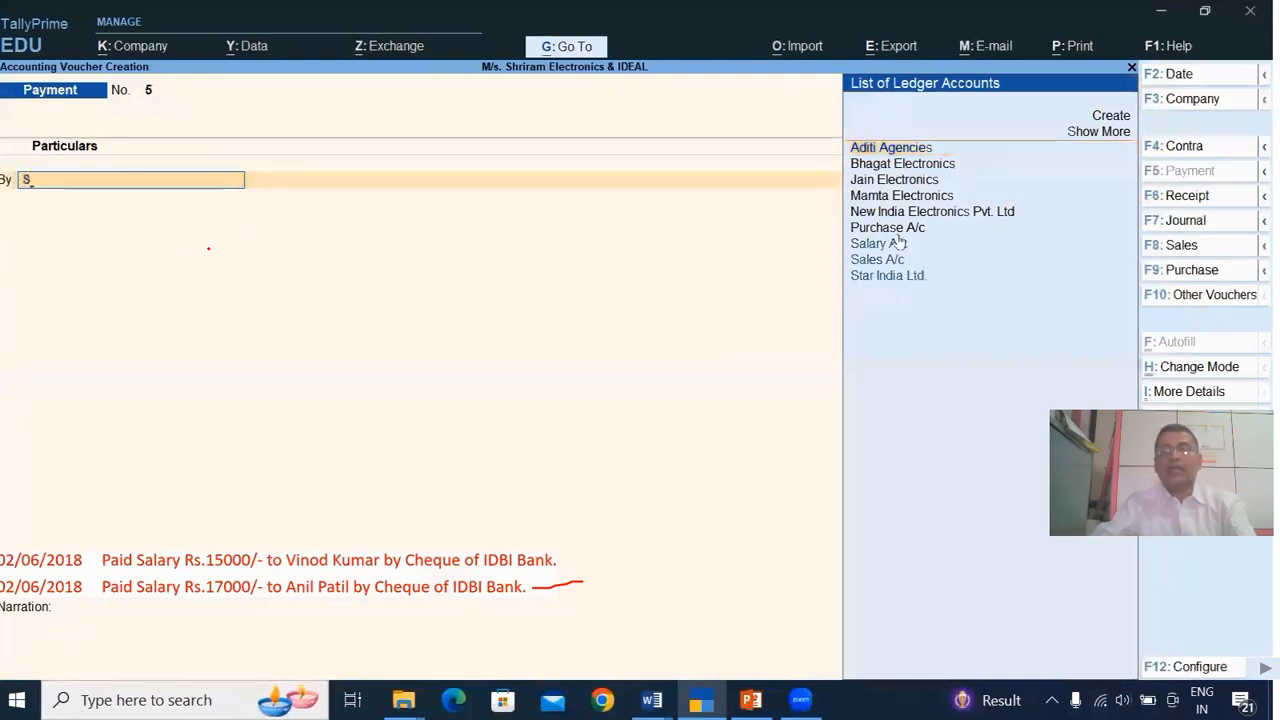
{"action": "left_click", "coordinate": [905, 246]}
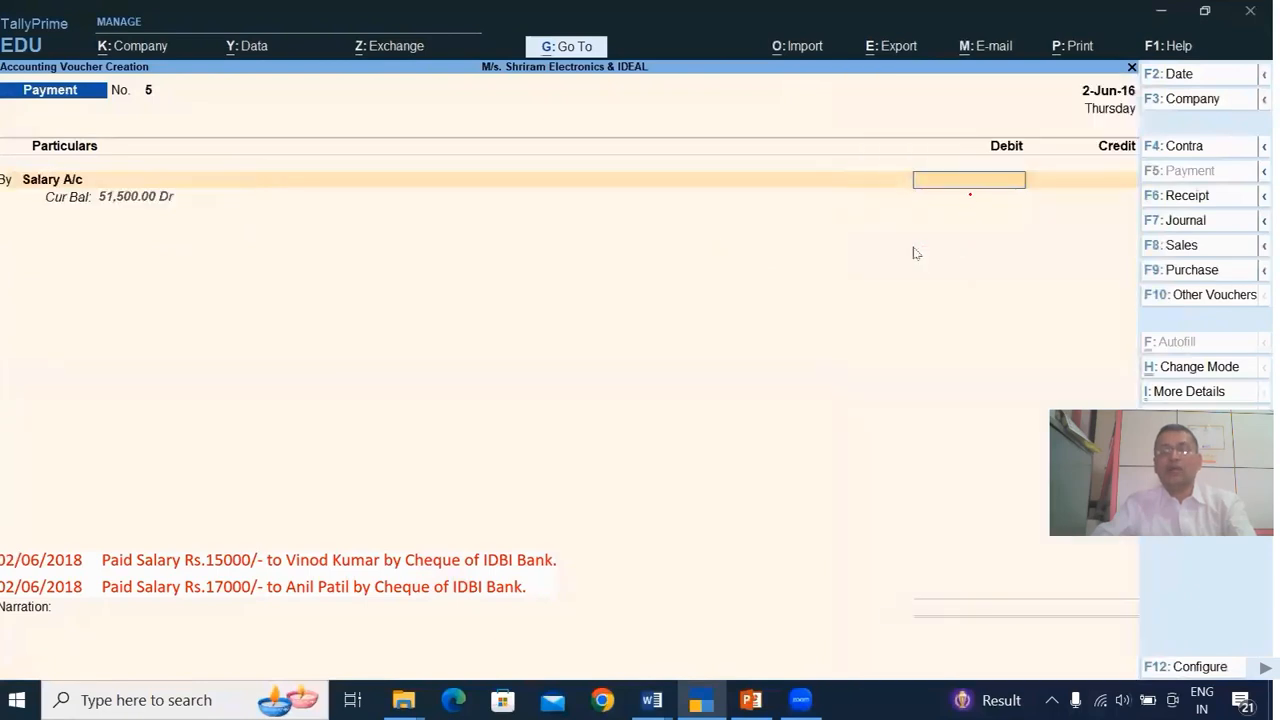
{"action": "type", "text": "17,000"}
{"action": "key", "text": "Return"}
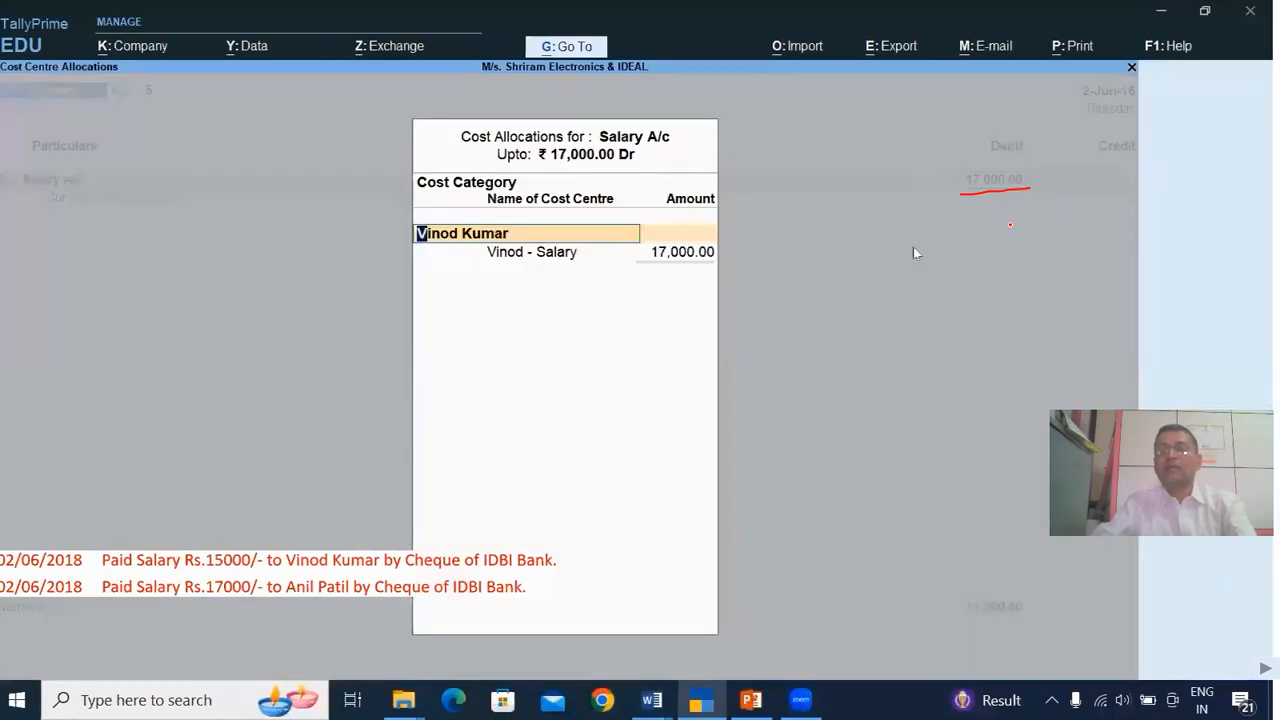
Step: Allocate the 17,000.00 salary to the second employee's cost category and his sales cost centre
{"action": "key", "text": "Return"}
{"action": "key", "text": "BackSpace"}
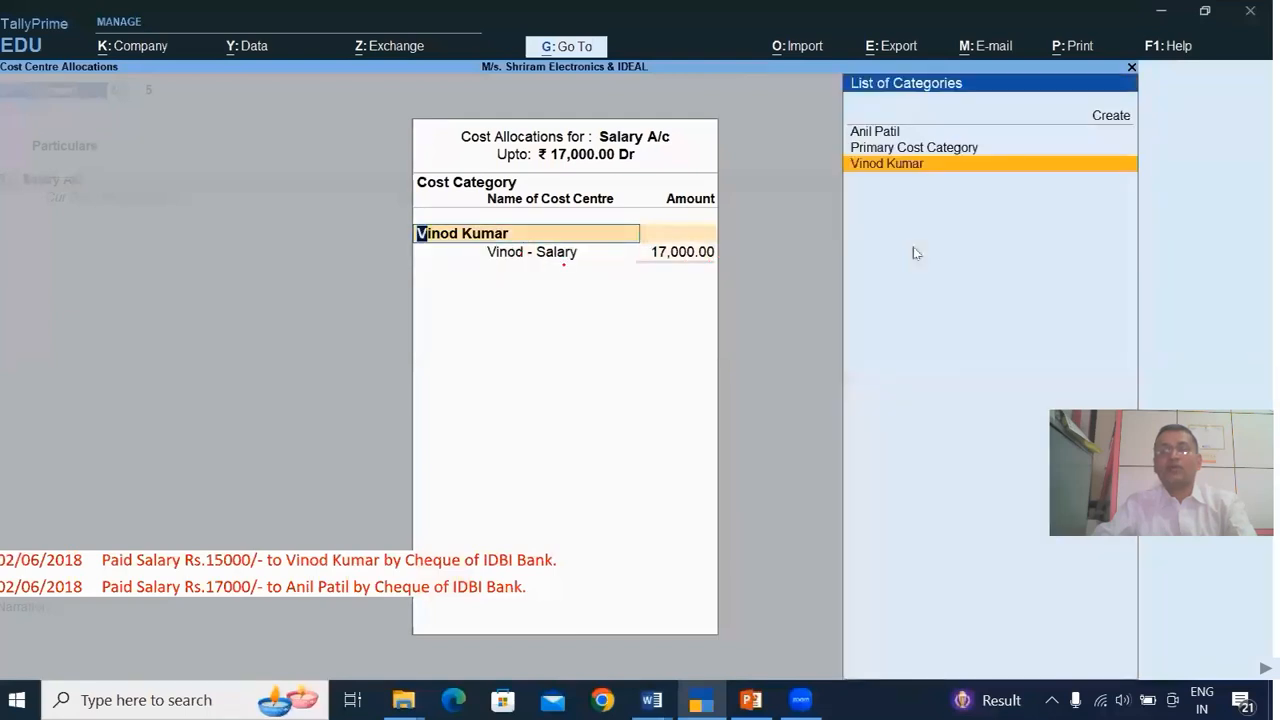
{"action": "type", "text": "A"}
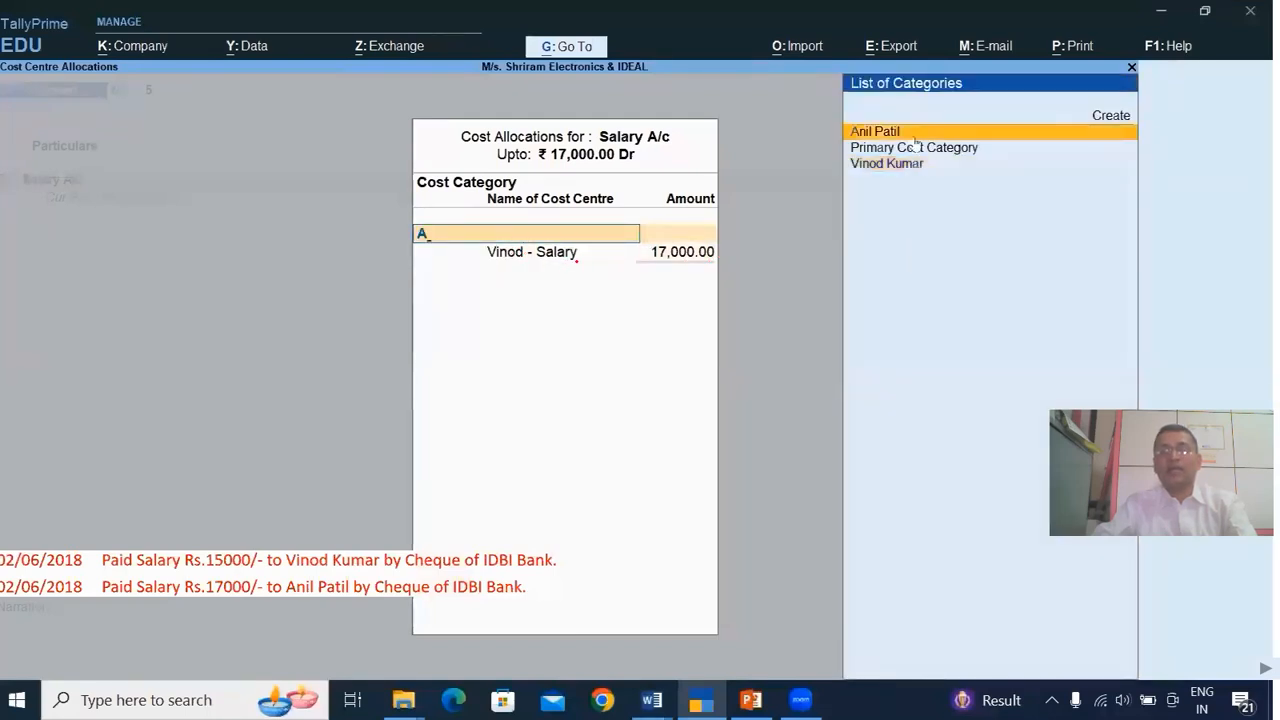
{"action": "left_click", "coordinate": [951, 130]}
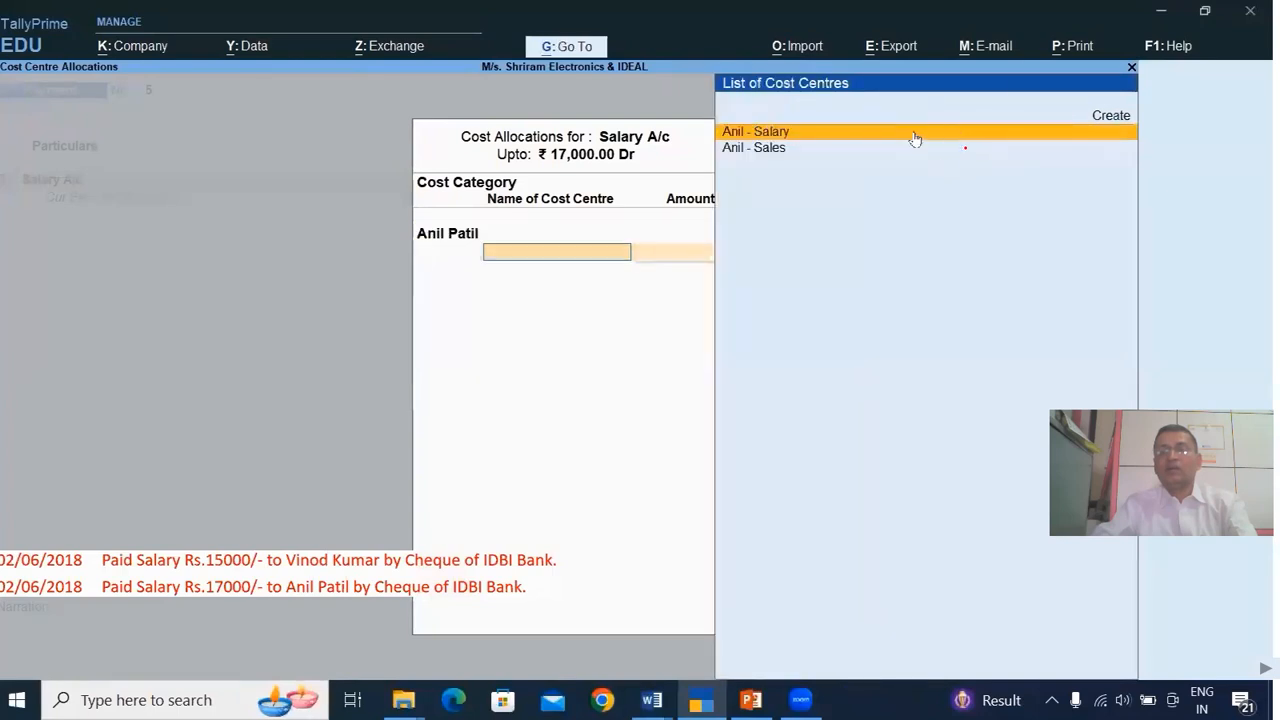
{"action": "key", "text": "Down"}
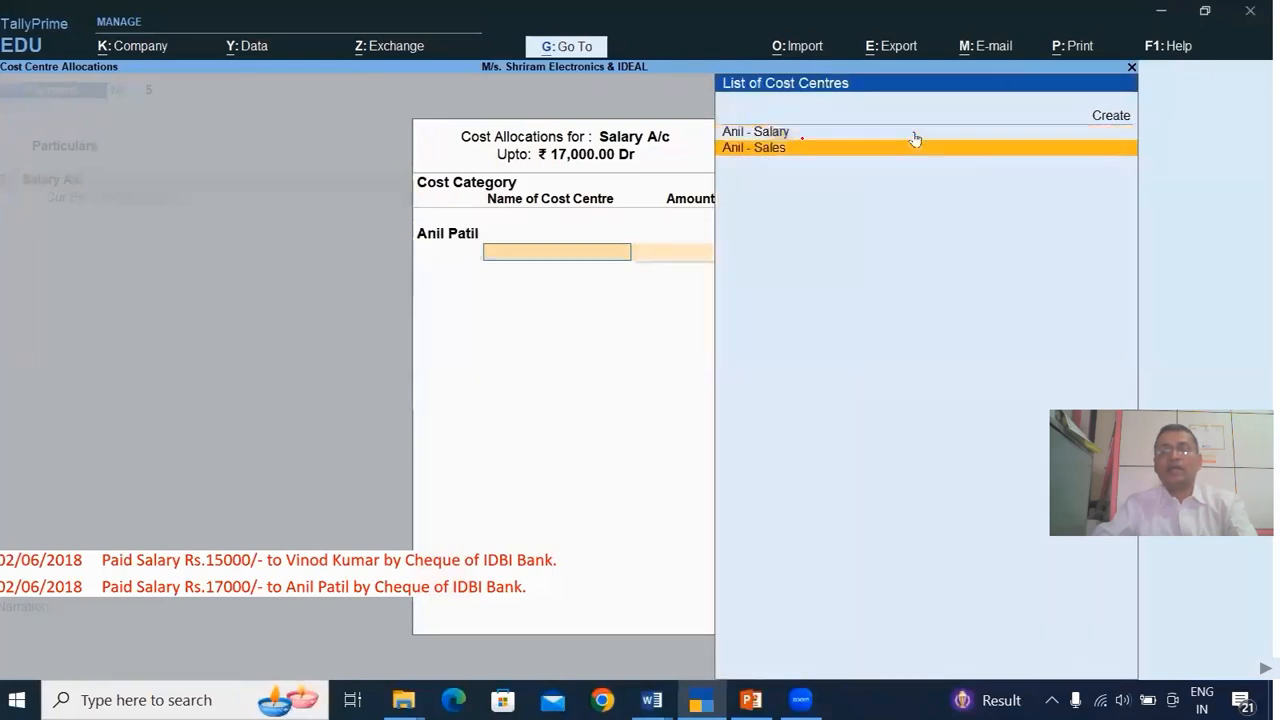
{"action": "left_click_drag", "start_coordinate": [802, 136], "coordinate": [838, 134]}
{"action": "key", "text": "Return"}
{"action": "key", "text": "Return"}
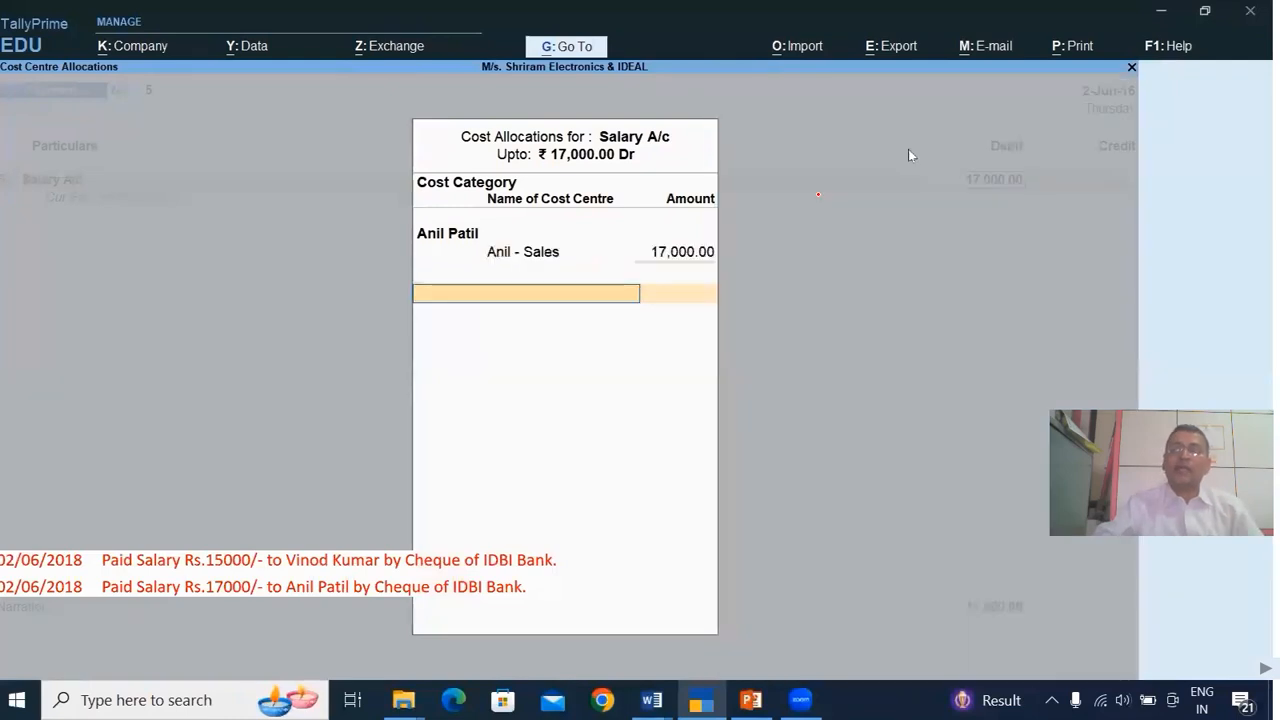
{"action": "key", "text": "Return"}
{"action": "key", "text": "Return"}
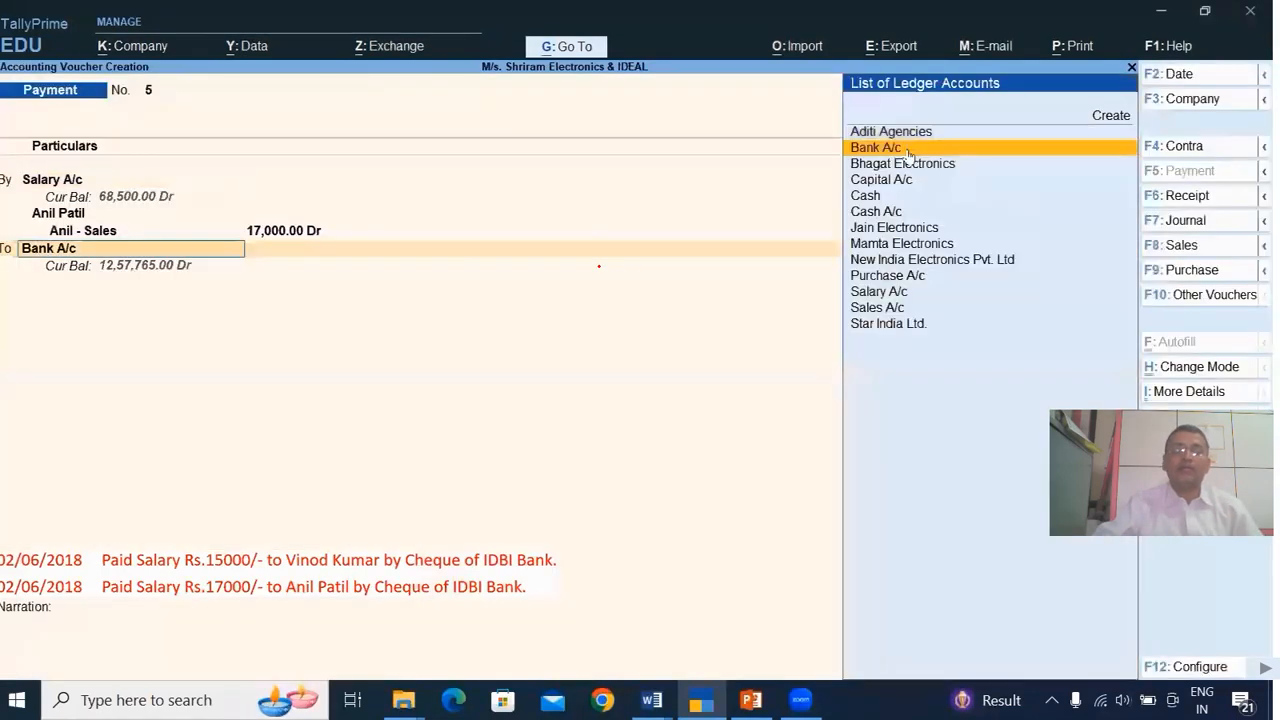
Step: Credit Bank A/c with 17,000.00, enter the second employee's full name as narration, and save the payment voucher
{"action": "key", "text": "Return"}
{"action": "key", "text": "Return"}
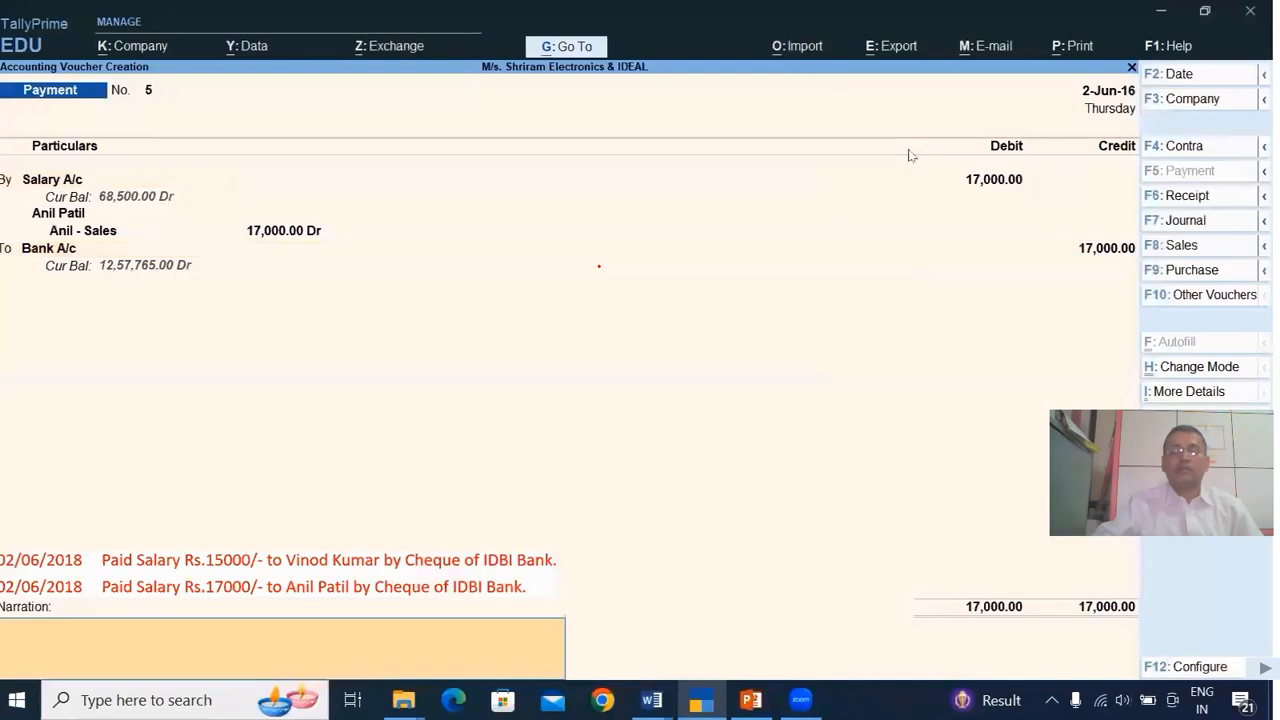
{"action": "type", "text": "A"}
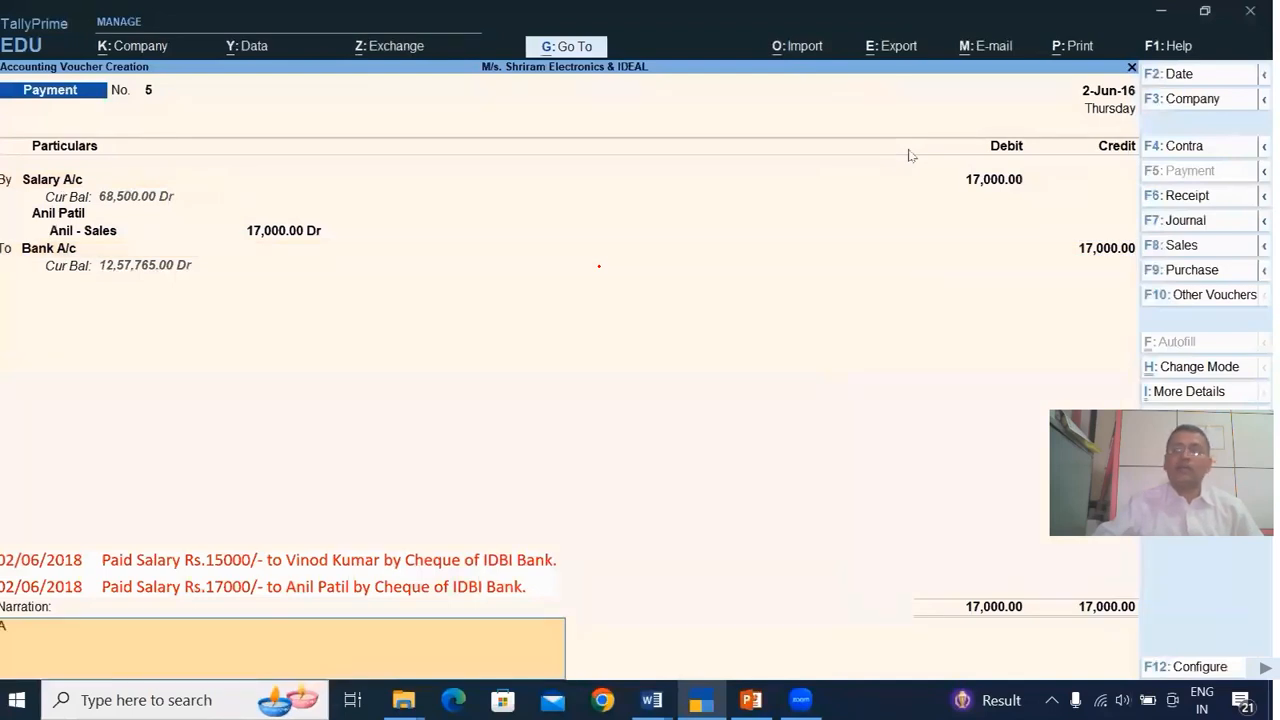
{"action": "type", "text": "nil Patil"}
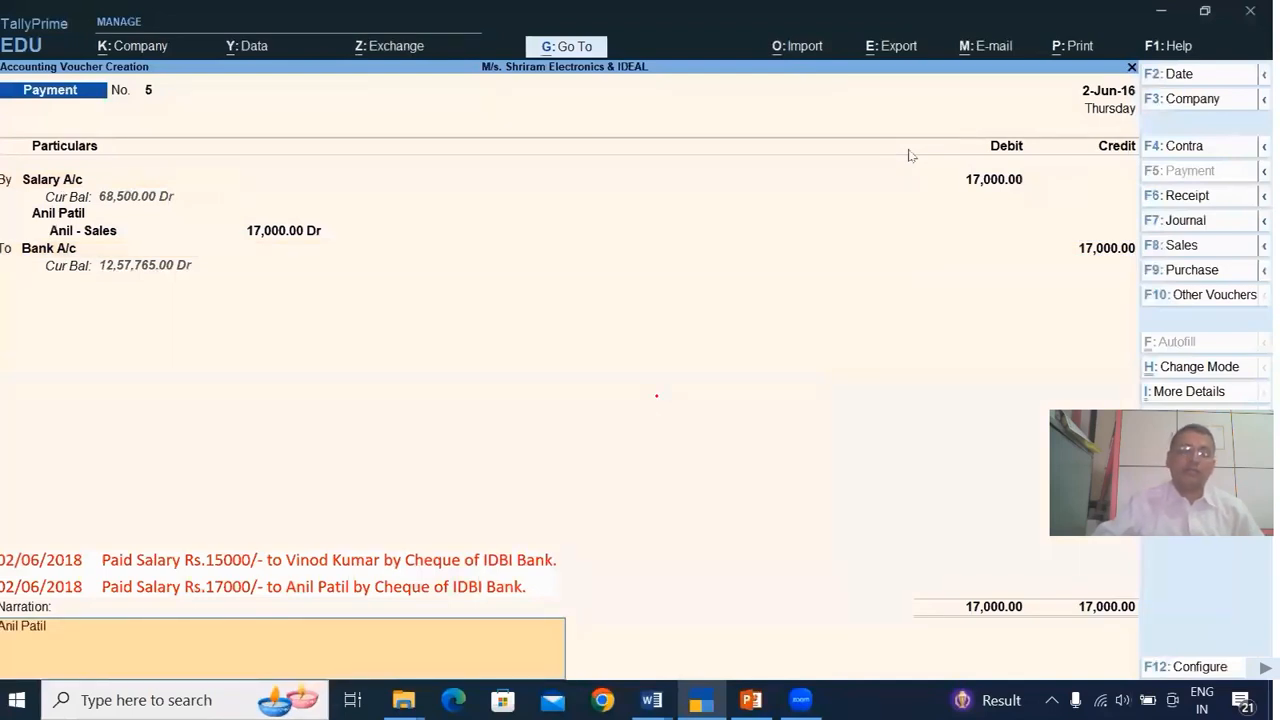
{"action": "key", "text": "Return"}
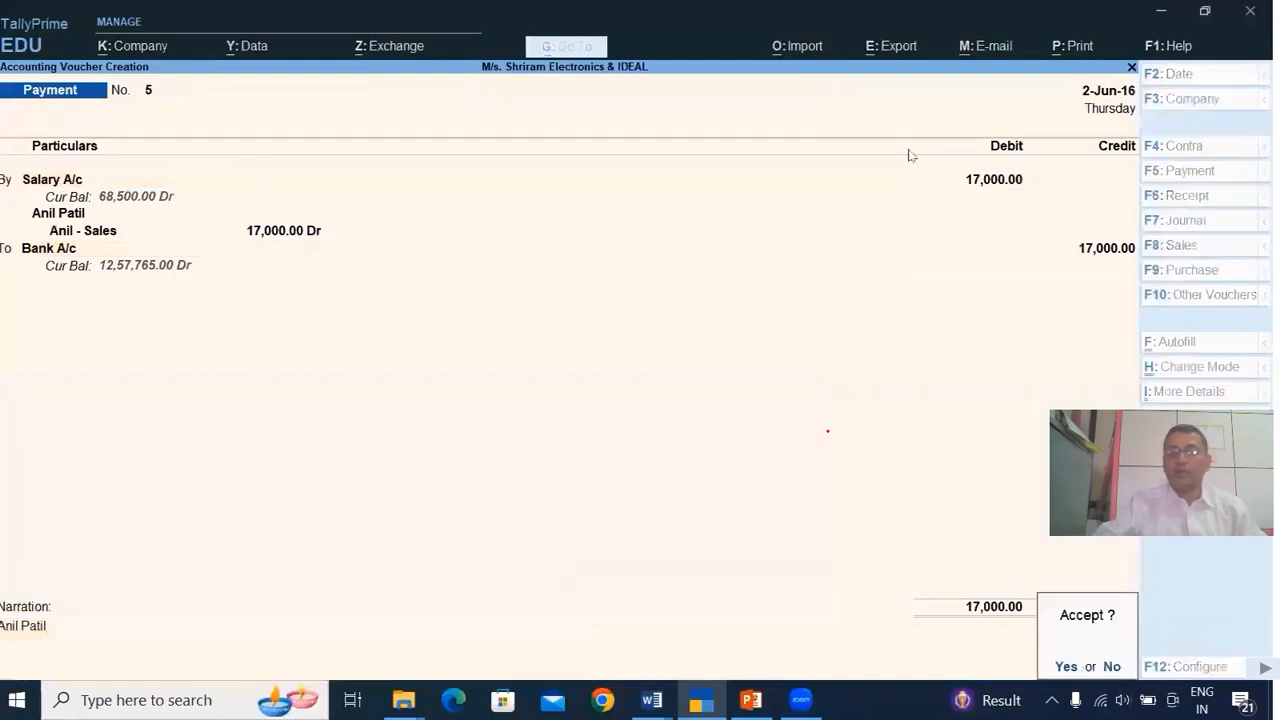
{"action": "left_click_drag", "start_coordinate": [1068, 655], "coordinate": [1102, 647]}
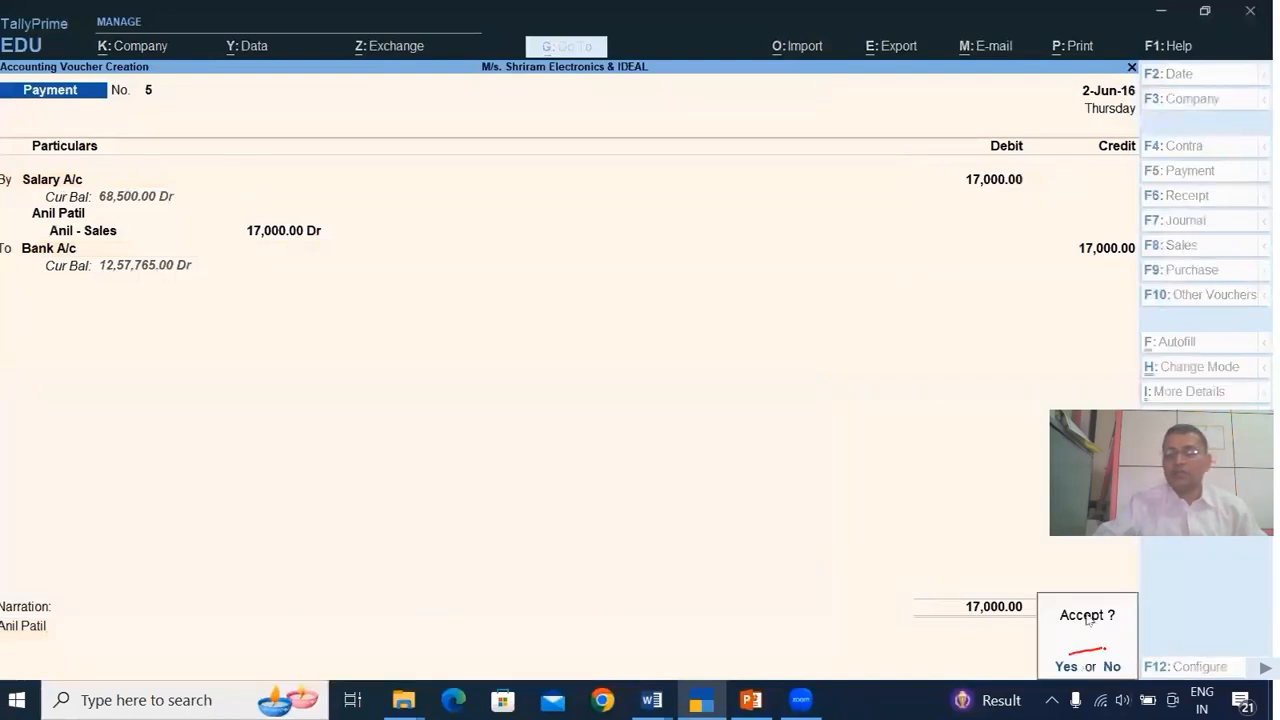
{"action": "left_click", "coordinate": [1068, 667]}
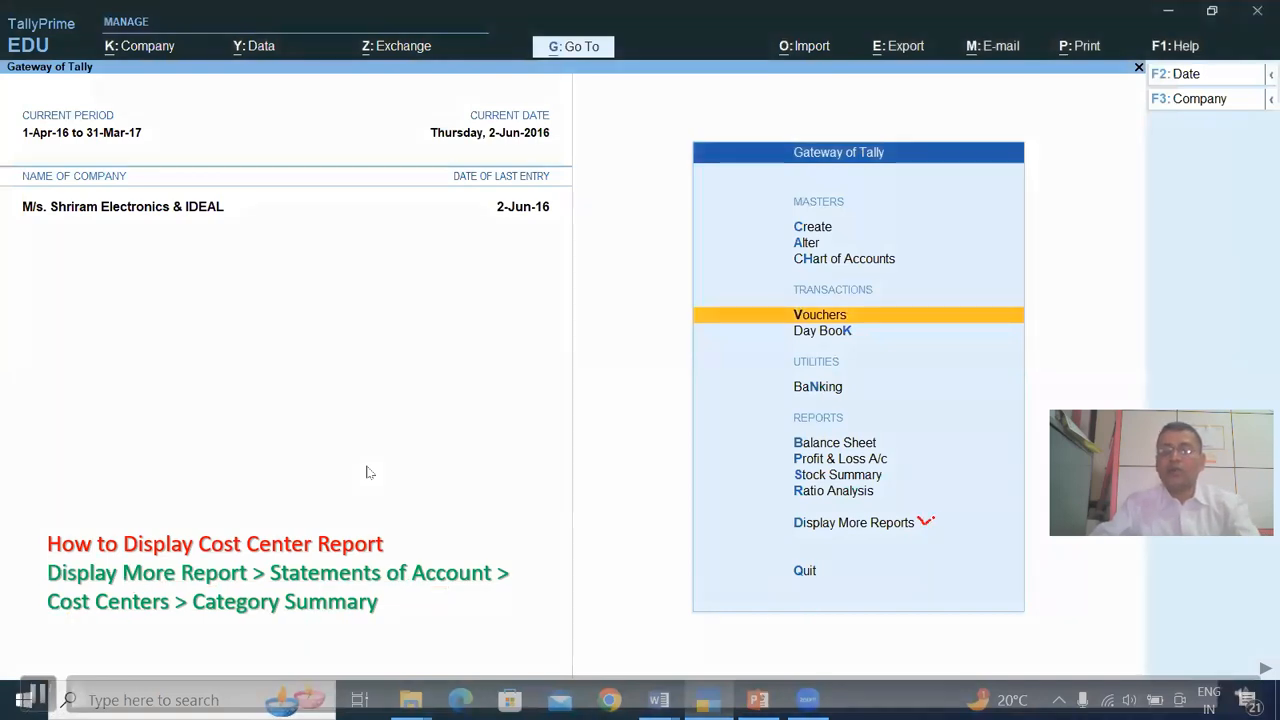
Step: Go to the additional reports from the Gateway of Tally
{"action": "key", "text": "Down"}
{"action": "key", "text": "Down"}
{"action": "key", "text": "Down"}
{"action": "key", "text": "Down"}
{"action": "key", "text": "Down"}
{"action": "key", "text": "Down"}
{"action": "key", "text": "Down"}
{"action": "key", "text": "Down"}
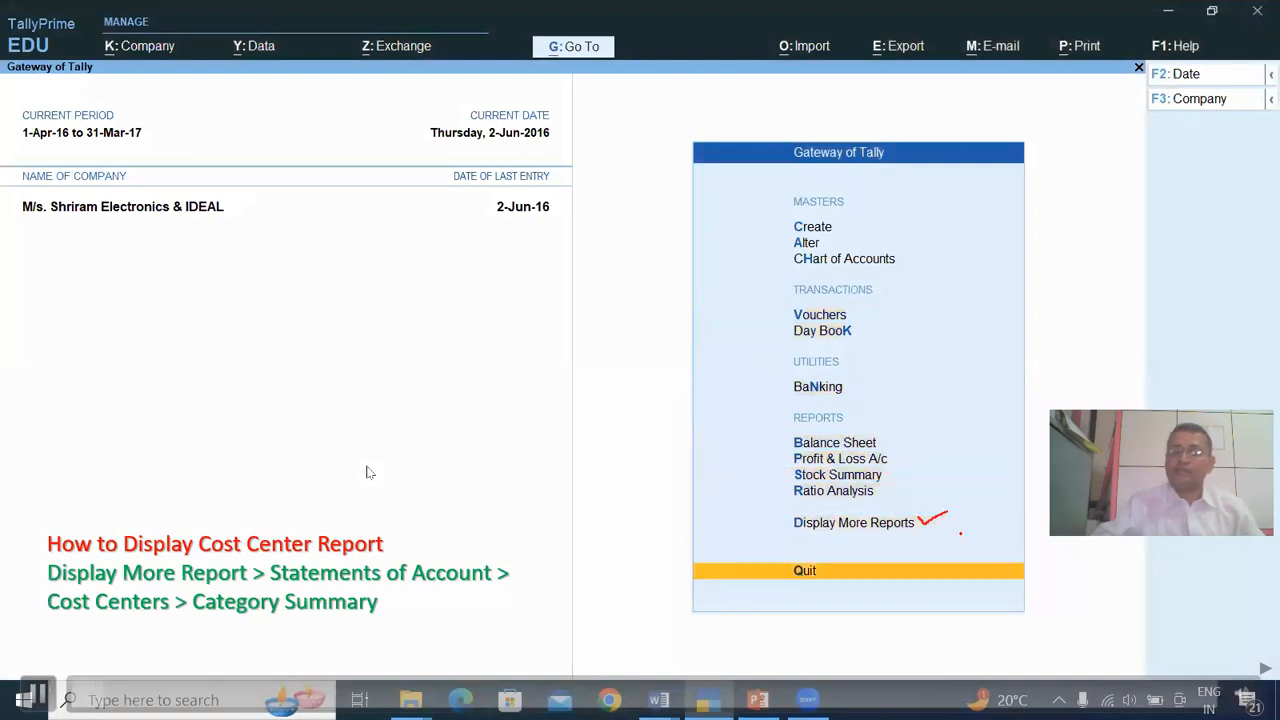
{"action": "key", "text": "Up"}
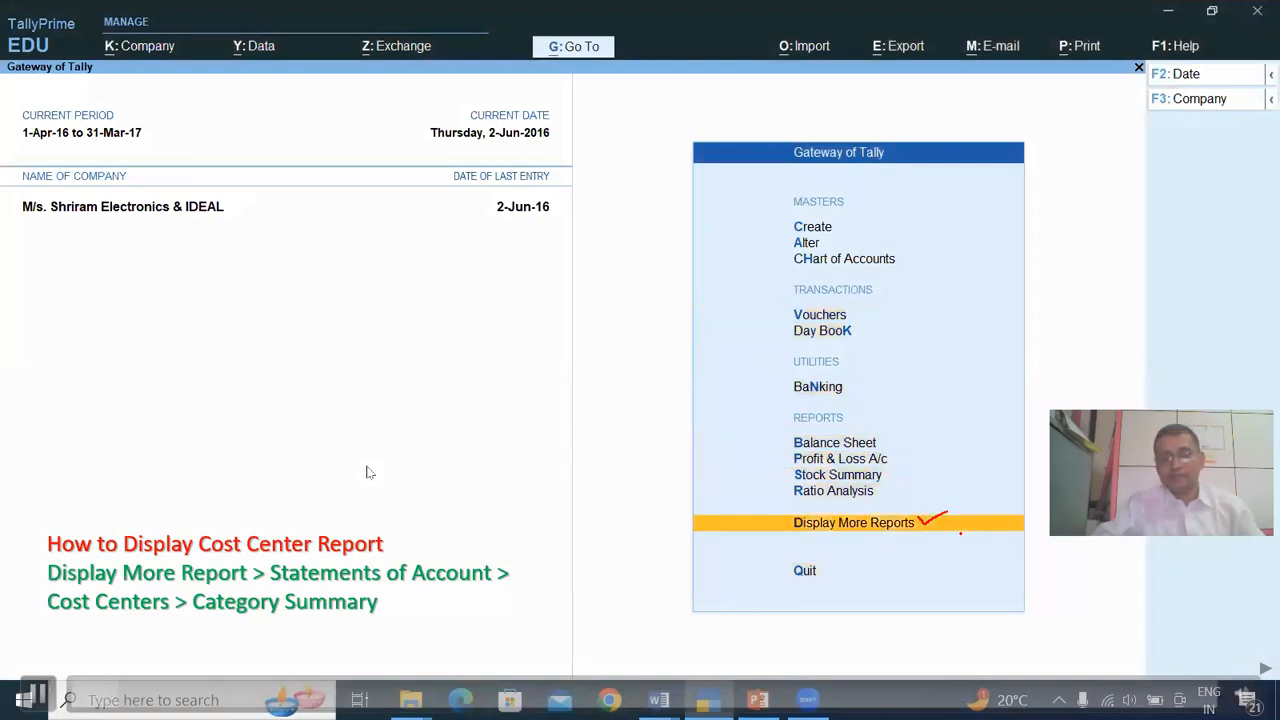
{"action": "key", "text": "ctrl"}
{"action": "left_click", "coordinate": [987, 528]}
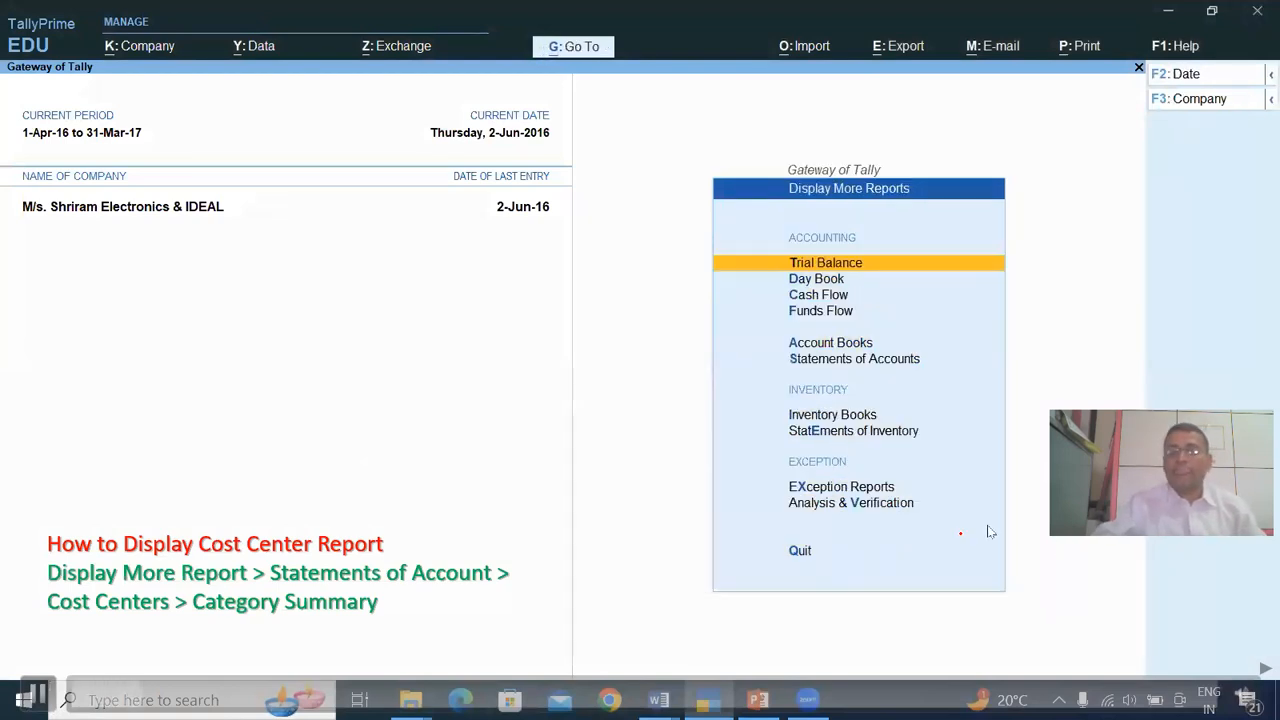
Step: Display the cost centre Category Summary from the Statements of Accounts and examine each category's debit, credit and closing balance
{"action": "key", "text": "Down"}
{"action": "key", "text": "Down"}
{"action": "key", "text": "Down"}
{"action": "key", "text": "Down"}
{"action": "key", "text": "Down"}
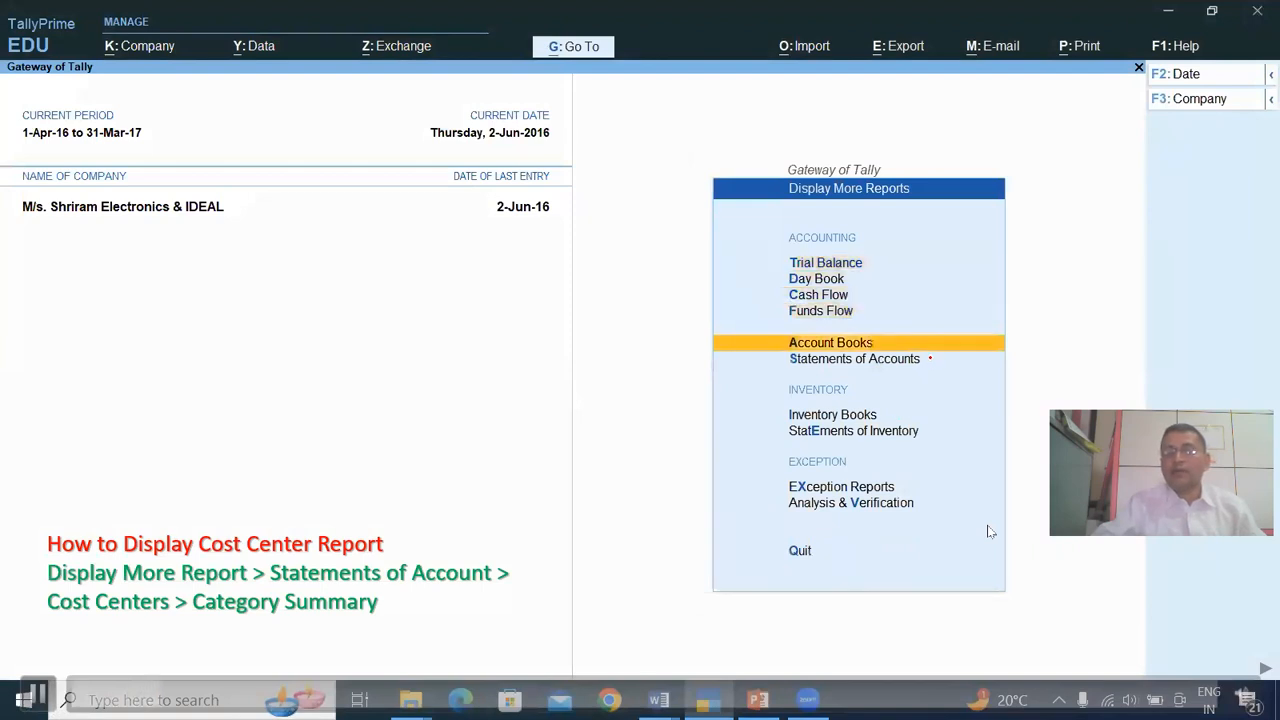
{"action": "key", "text": "ctrl"}
{"action": "left_click", "coordinate": [968, 366]}
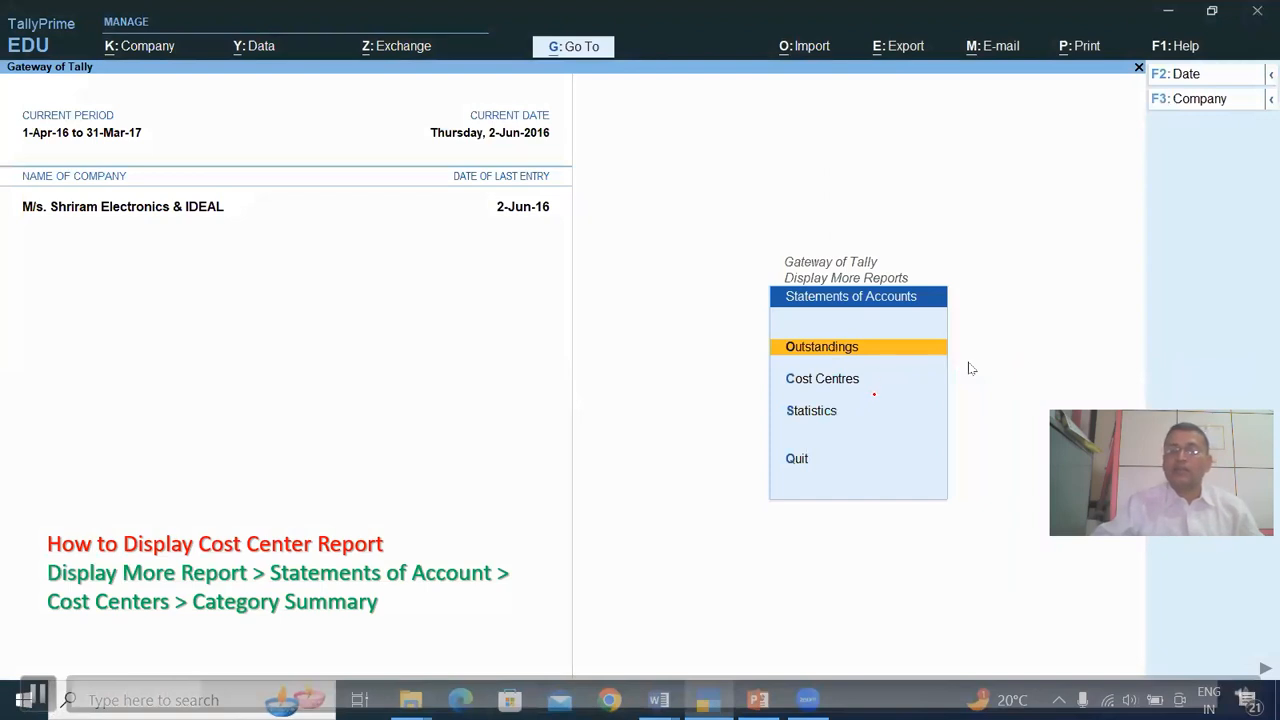
{"action": "left_click", "coordinate": [849, 385]}
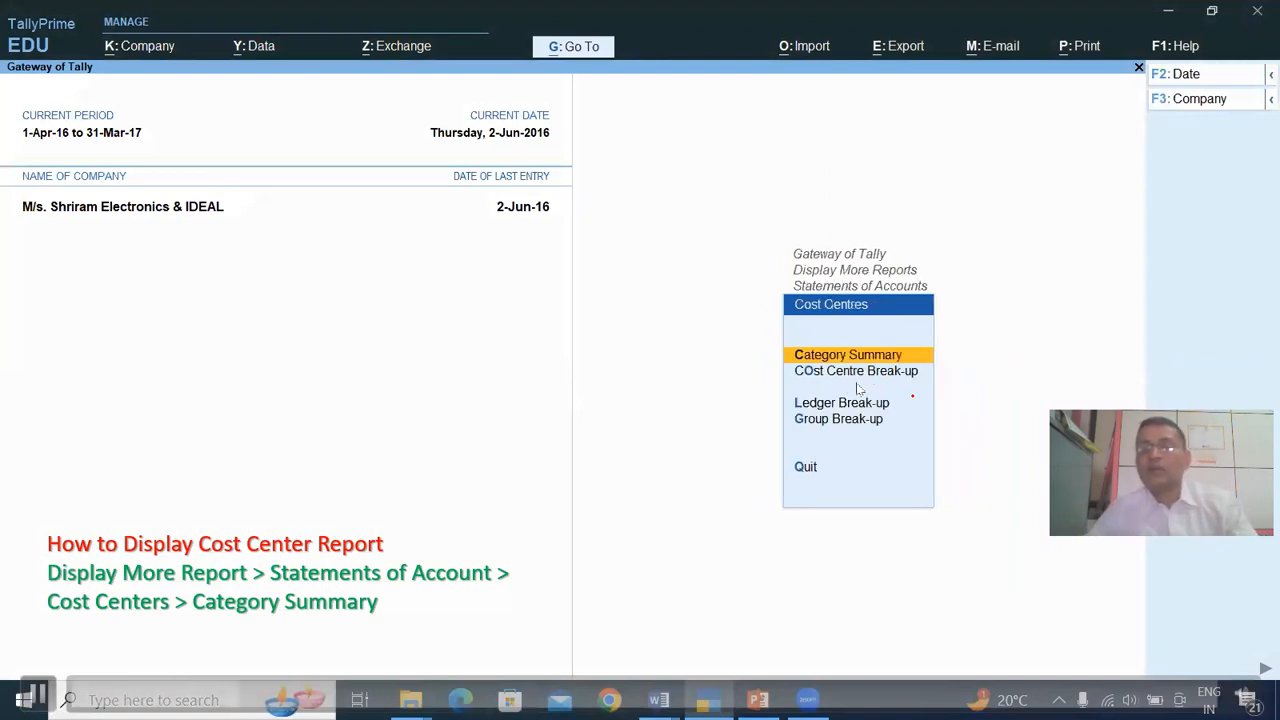
{"action": "key", "text": "Escape"}
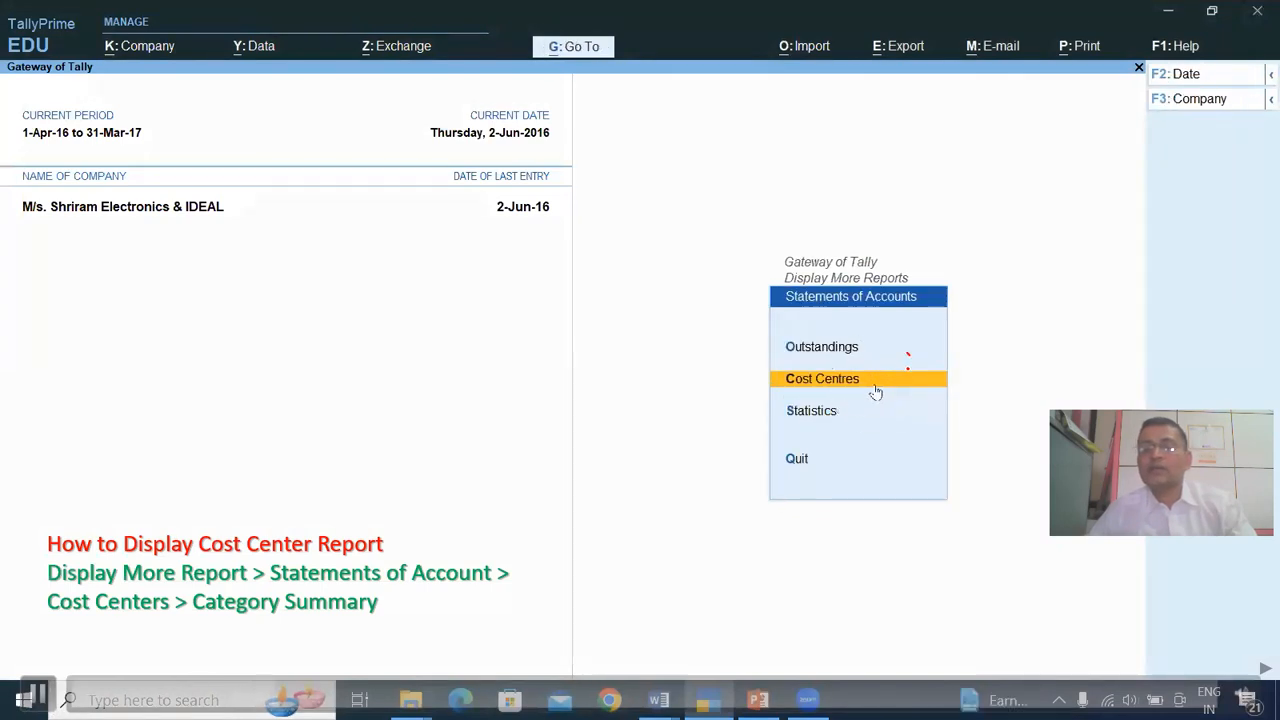
{"action": "left_click", "coordinate": [874, 388]}
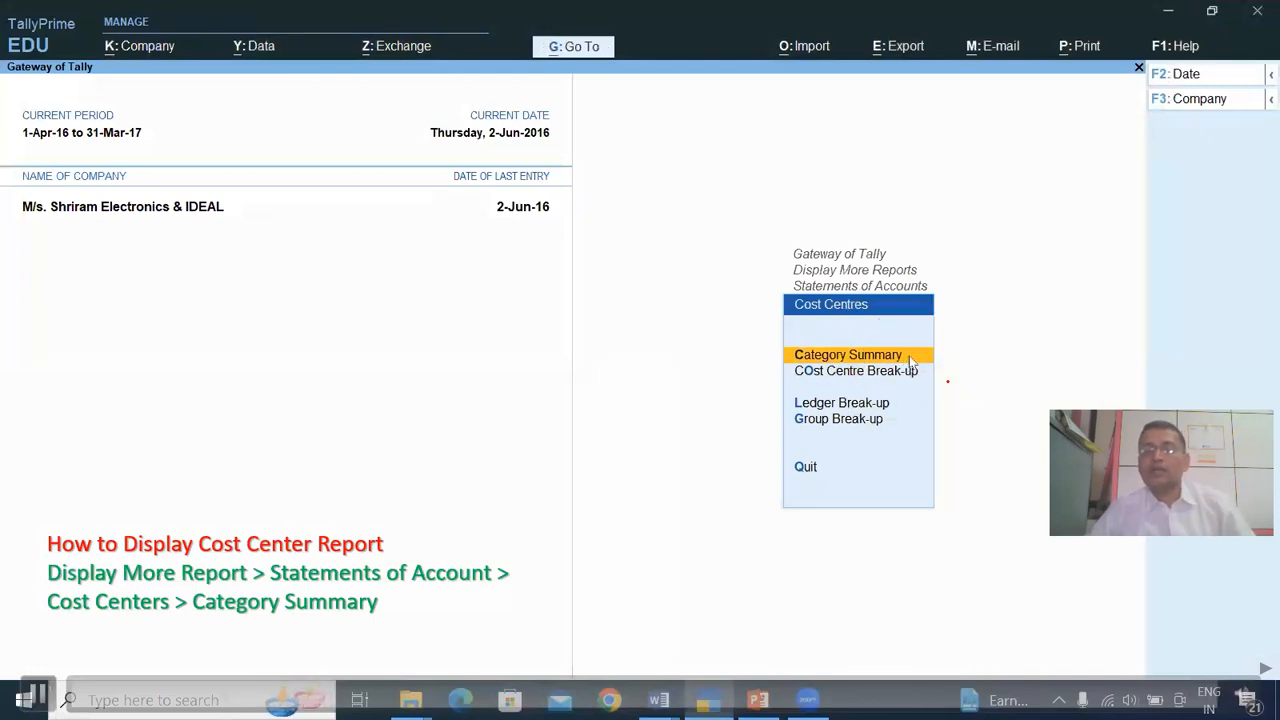
{"action": "left_click", "coordinate": [908, 356]}
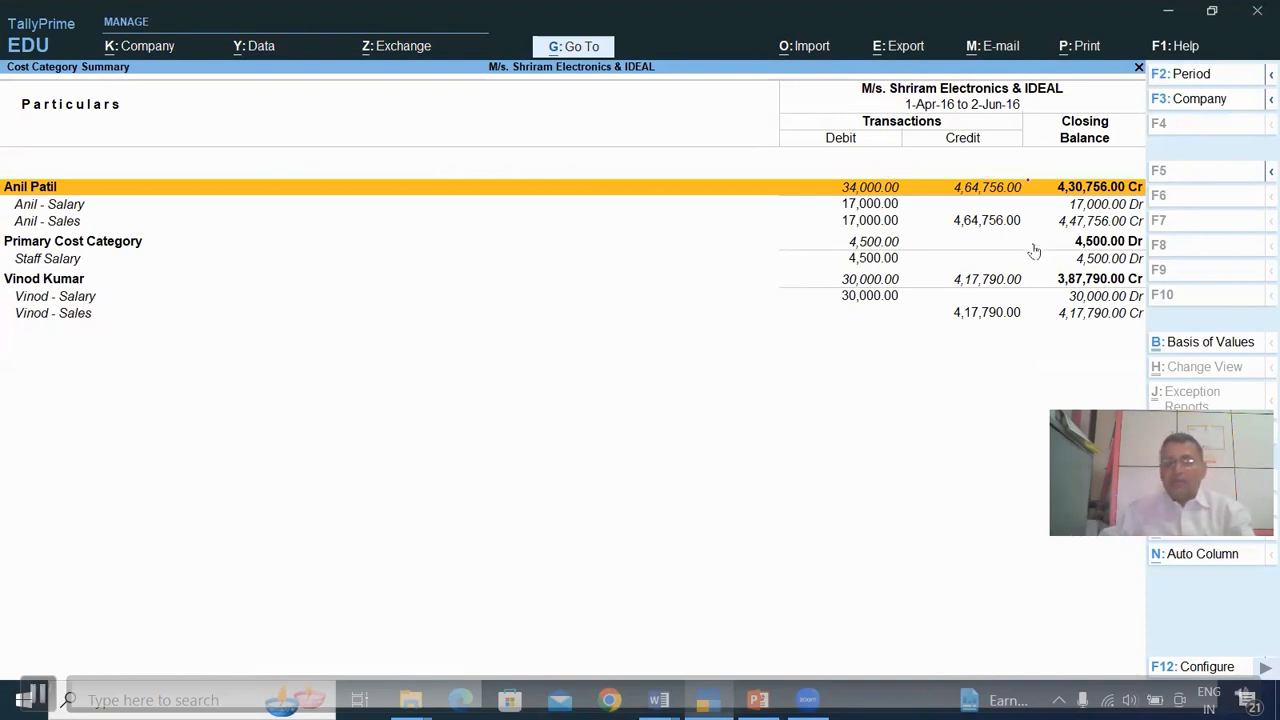
Step: Leave the Category Summary, view the Cost Centre Break-up for the second employee's salary cost centre, and return to the cost centre selection
{"action": "key", "text": "ctrl"}
{"action": "key", "text": "Escape"}
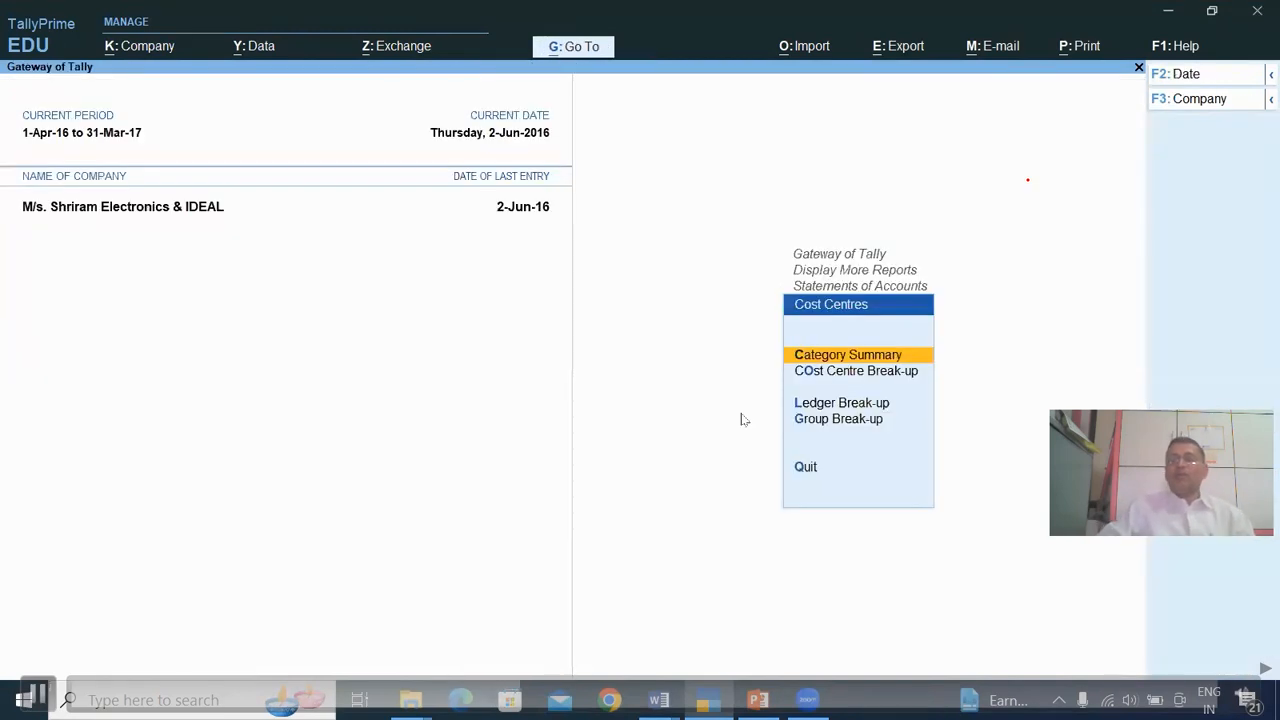
{"action": "key", "text": "Down"}
{"action": "left_click", "coordinate": [888, 376]}
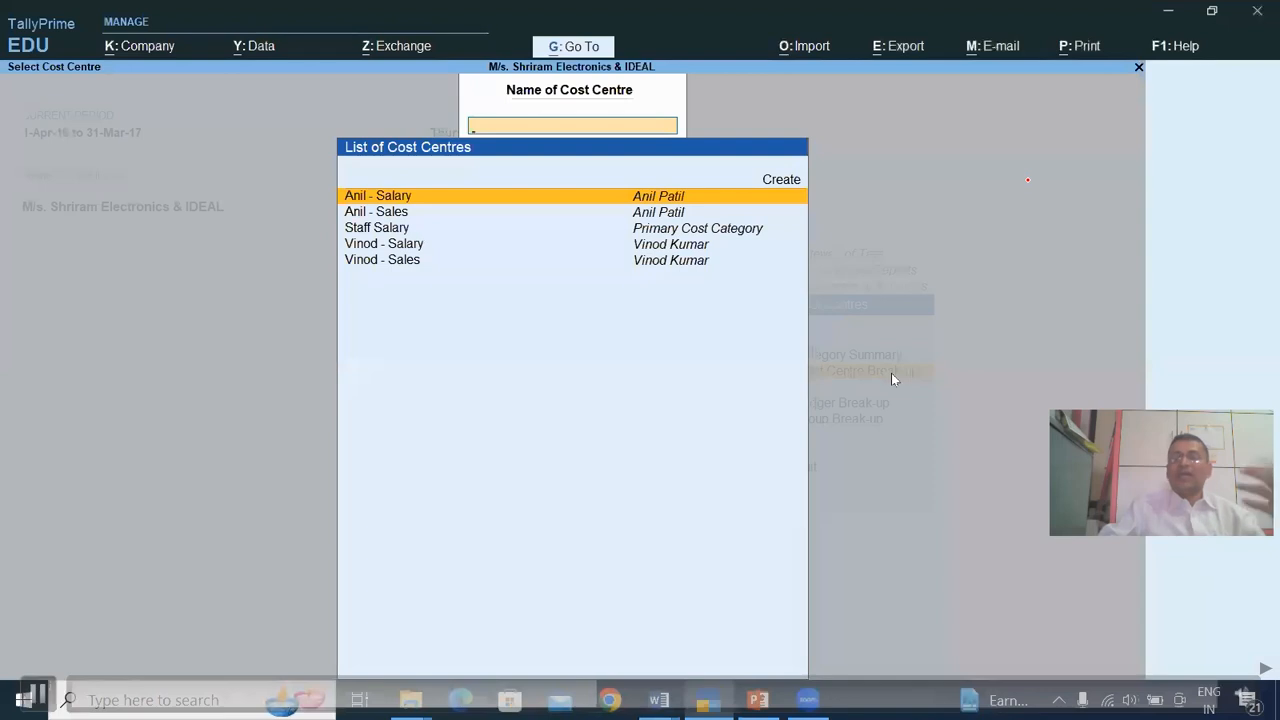
{"action": "key", "text": "Return"}
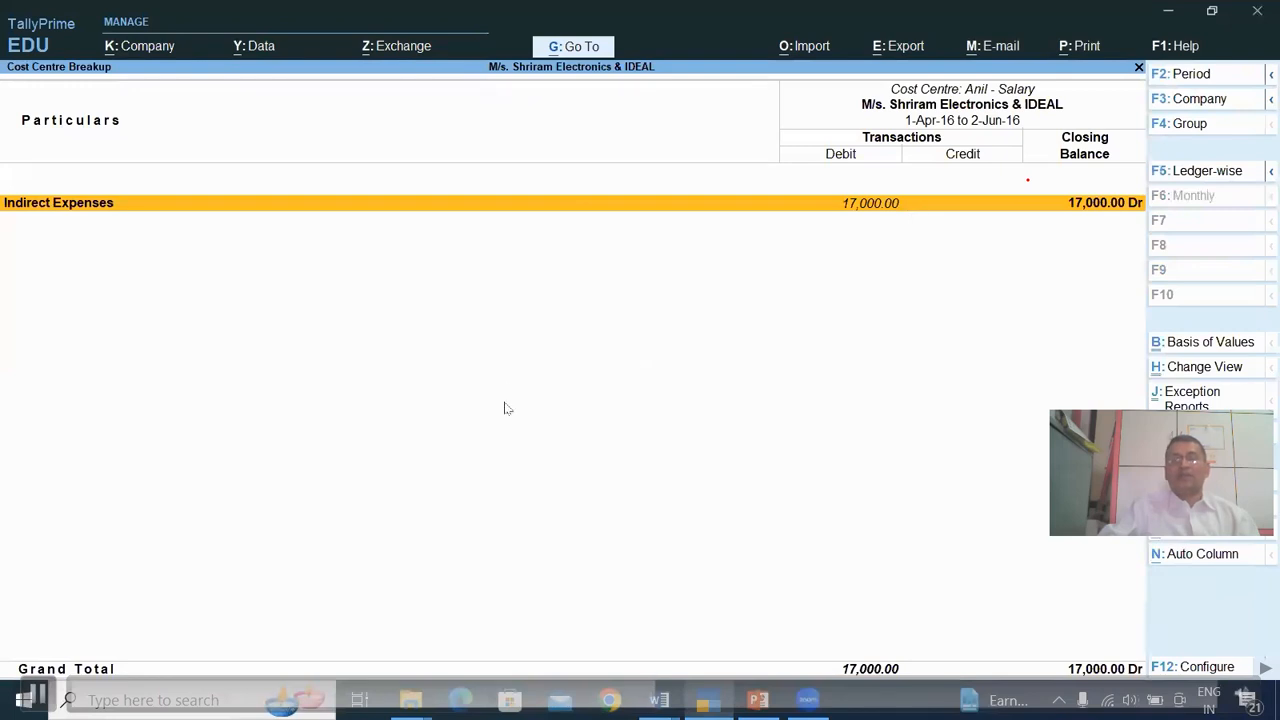
{"action": "key", "text": "Escape"}
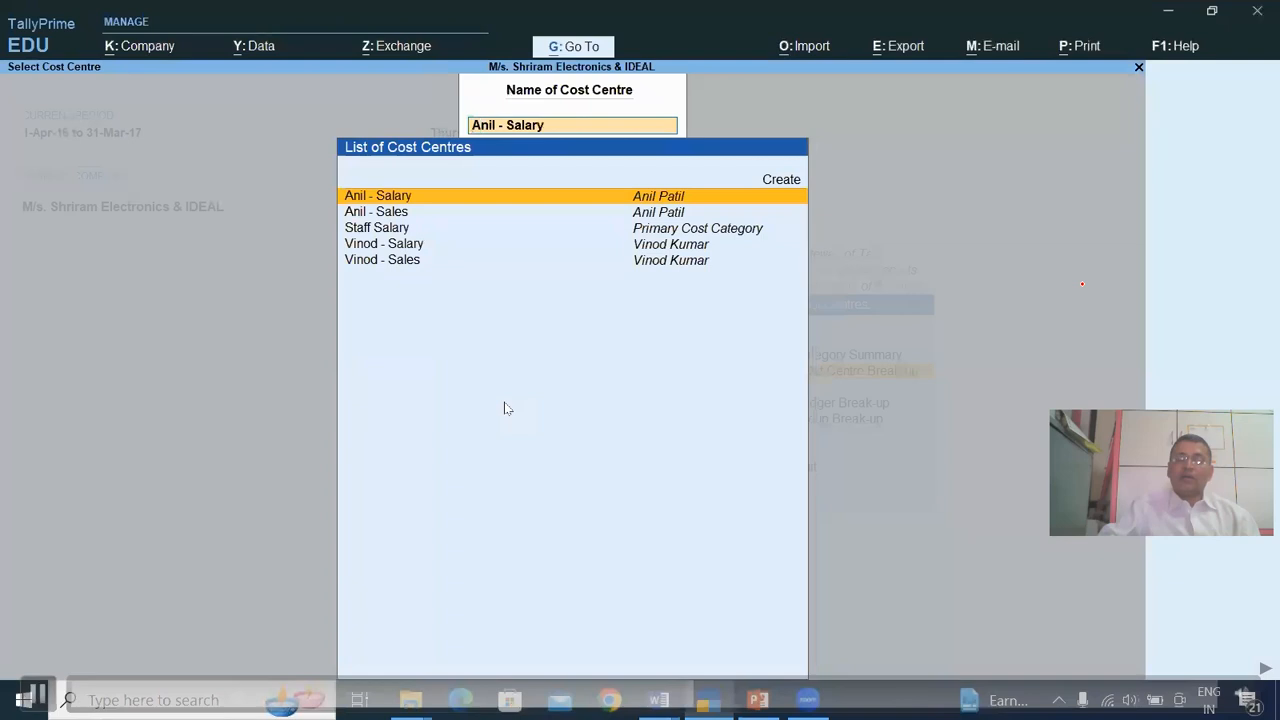
Step: Leave the cost centre selection, view the cost centre Ledger Break-up for Sales A/c, and return to the Cost Centres reports
{"action": "key", "text": "ctrl"}
{"action": "key", "text": "BackSpace"}
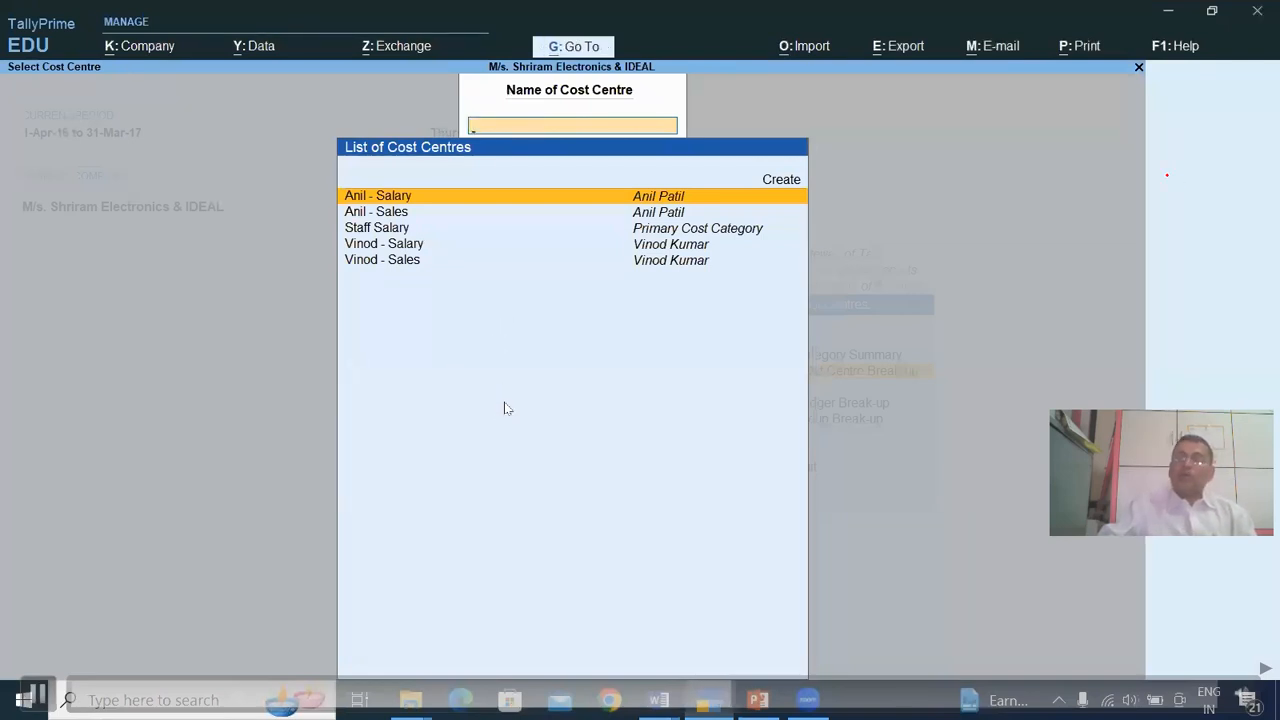
{"action": "key", "text": "Escape"}
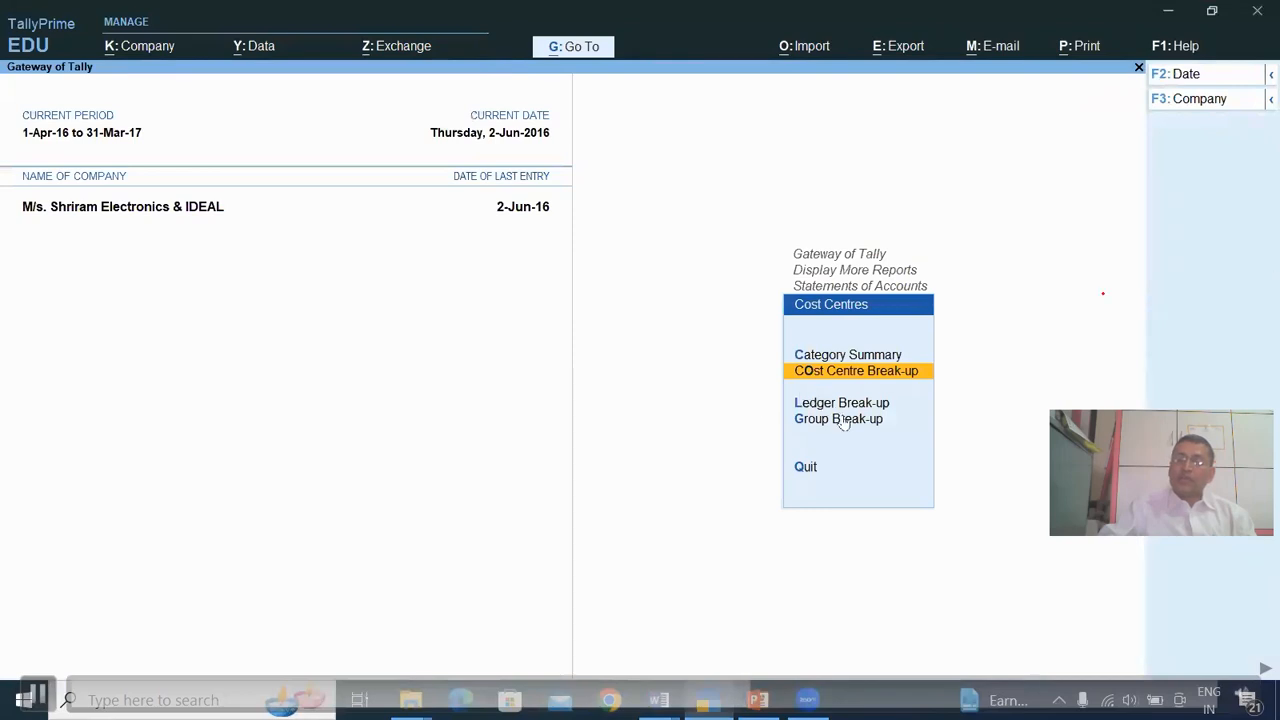
{"action": "key", "text": "Down"}
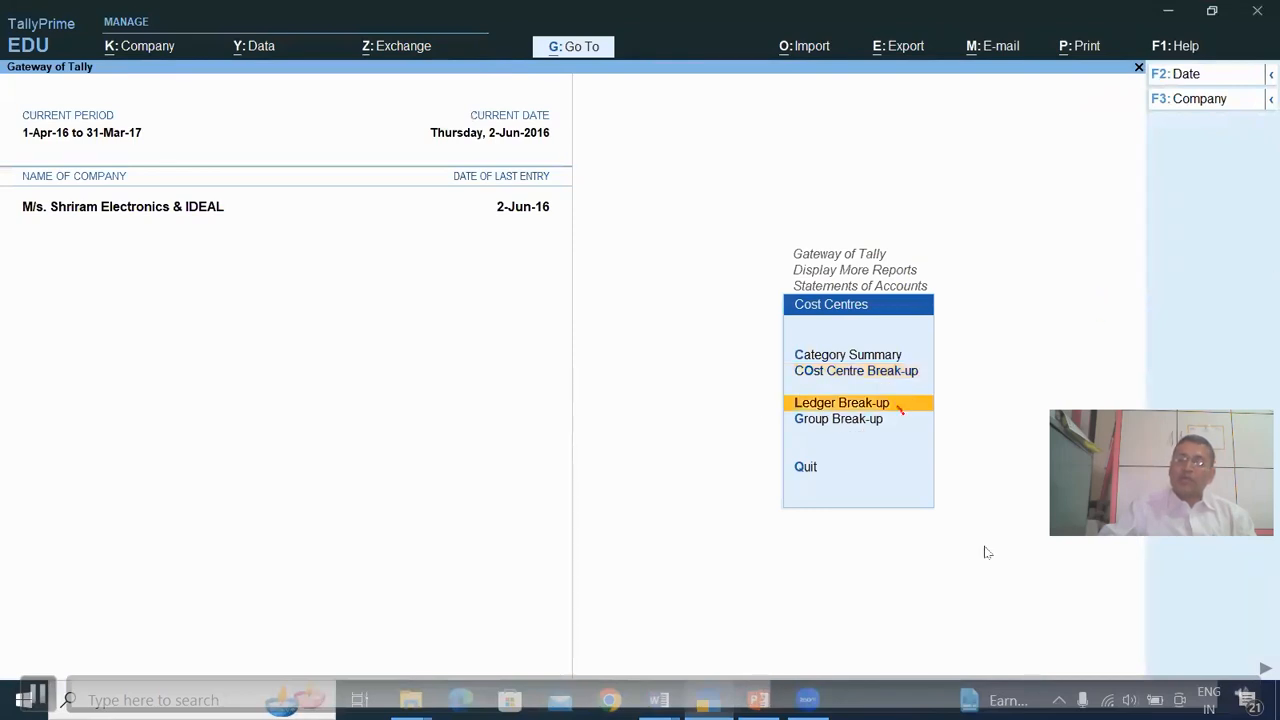
{"action": "key", "text": "Return"}
{"action": "key", "text": "Down"}
{"action": "key", "text": "Down"}
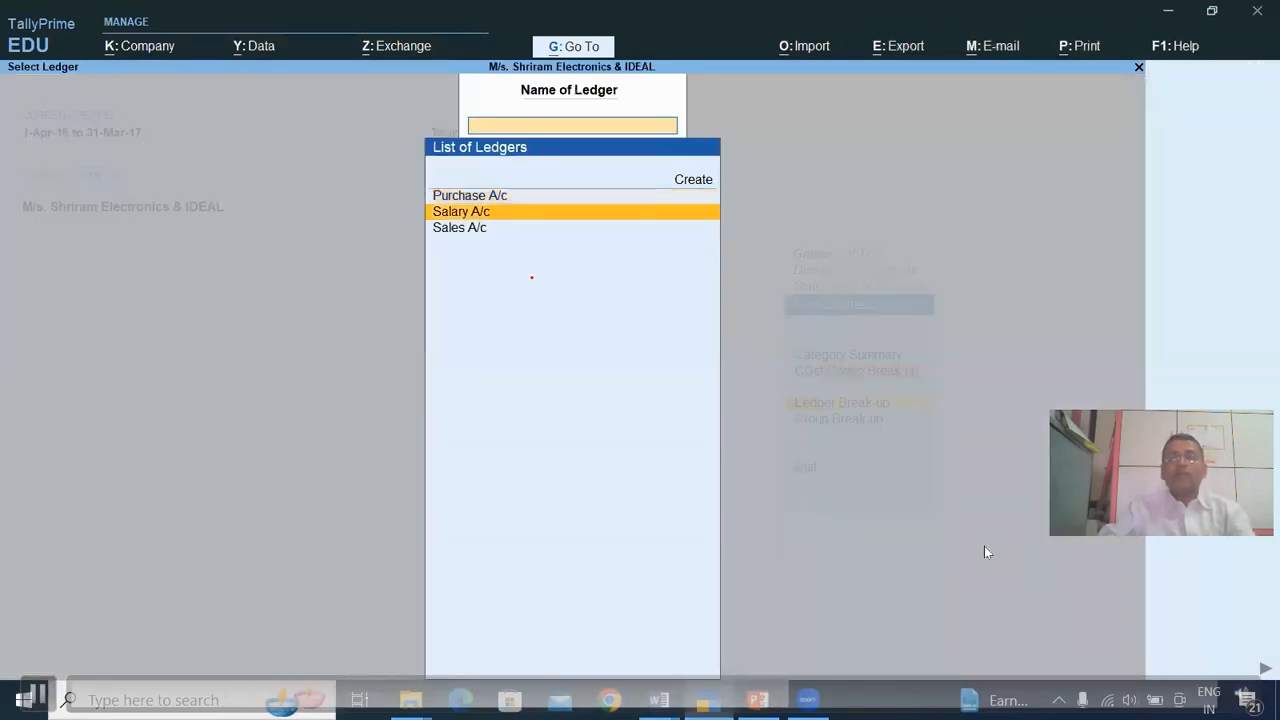
{"action": "key", "text": "ctrl"}
{"action": "left_click", "coordinate": [615, 228]}
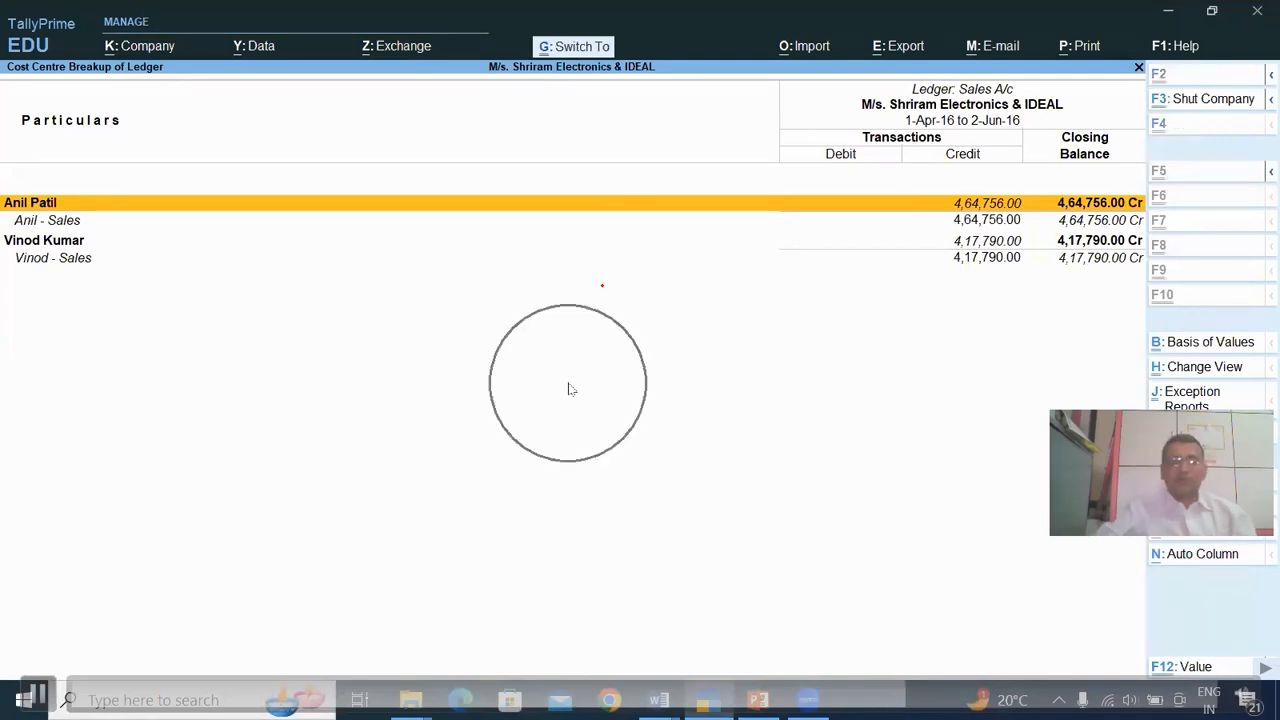
{"action": "key", "text": "Escape"}
{"action": "key", "text": "Escape"}
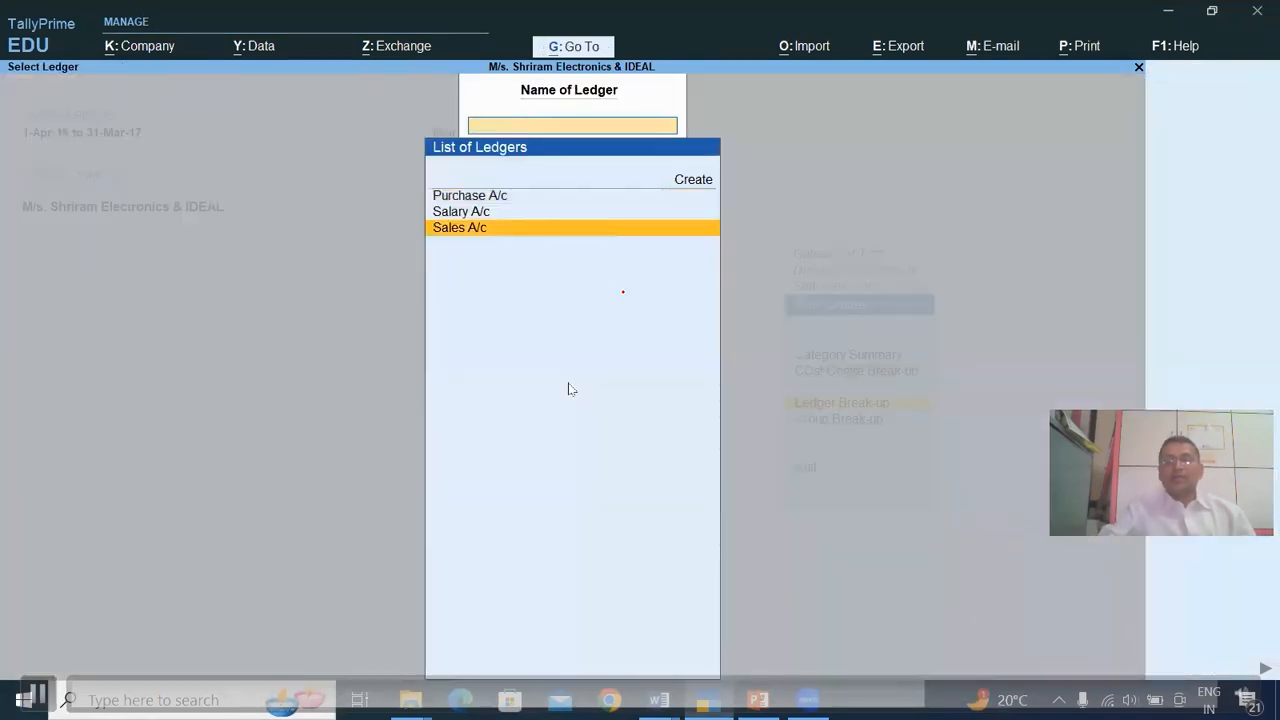
{"action": "key", "text": "ctrl"}
{"action": "key", "text": "Escape"}
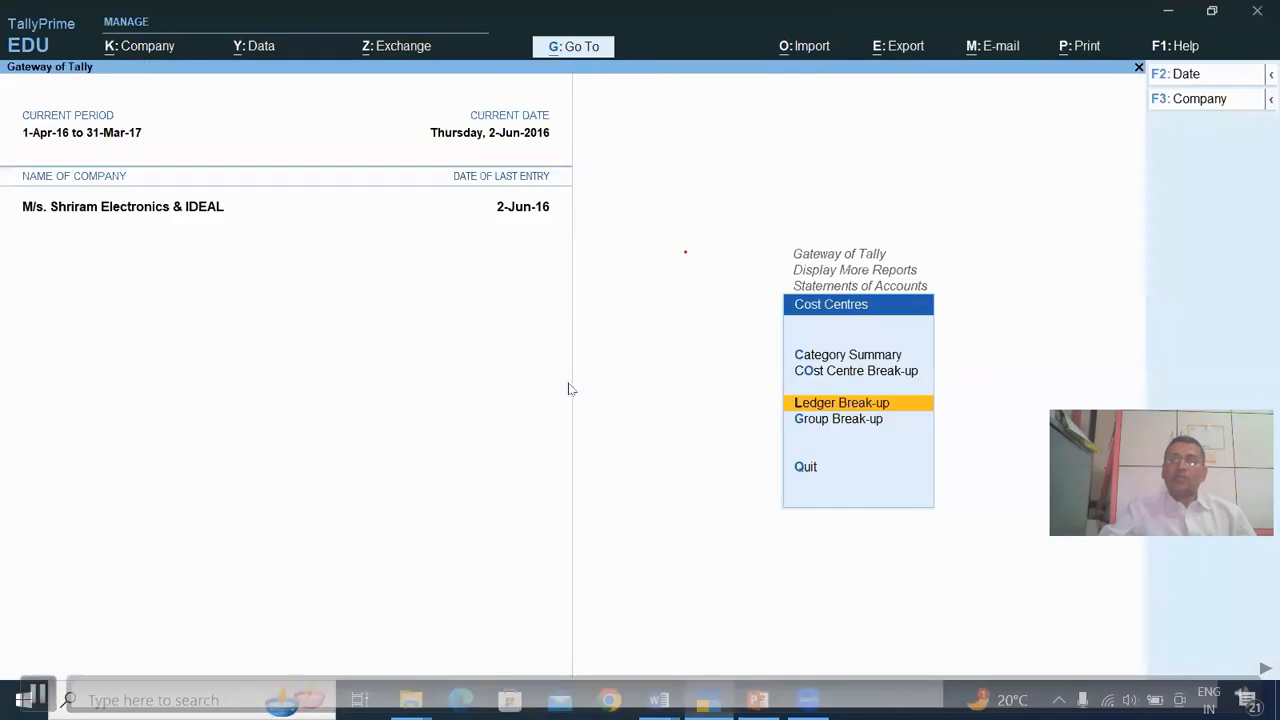
Step: View the cost centre Group Break-up for the Sales Accounts group and close it again
{"action": "left_click", "coordinate": [845, 421]}
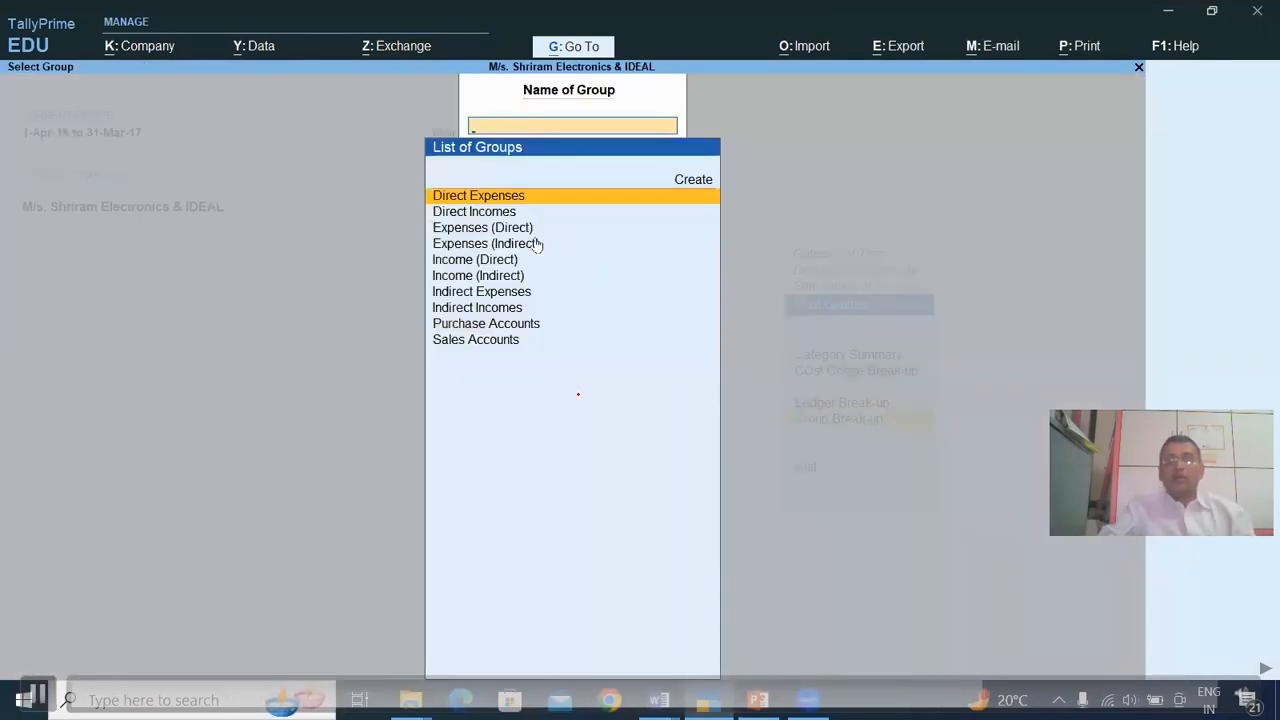
{"action": "left_click", "coordinate": [484, 341]}
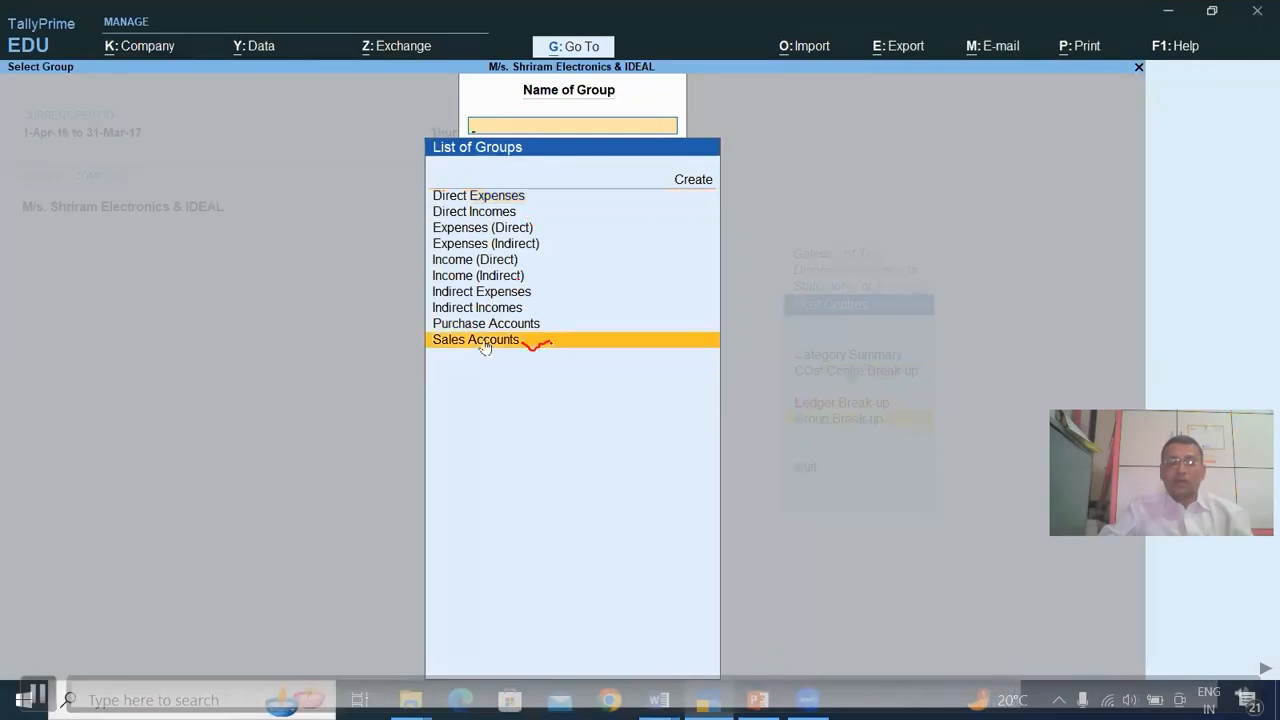
{"action": "left_click", "coordinate": [487, 345]}
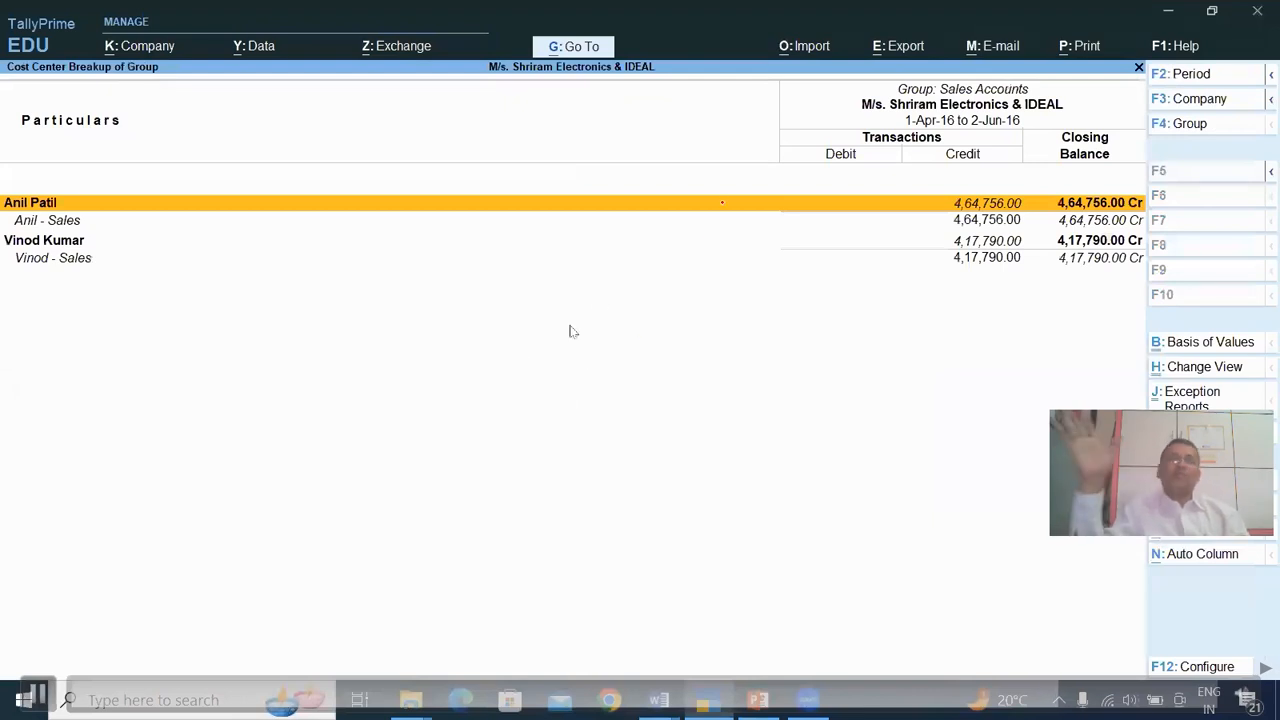
{"action": "key", "text": "ctrl"}
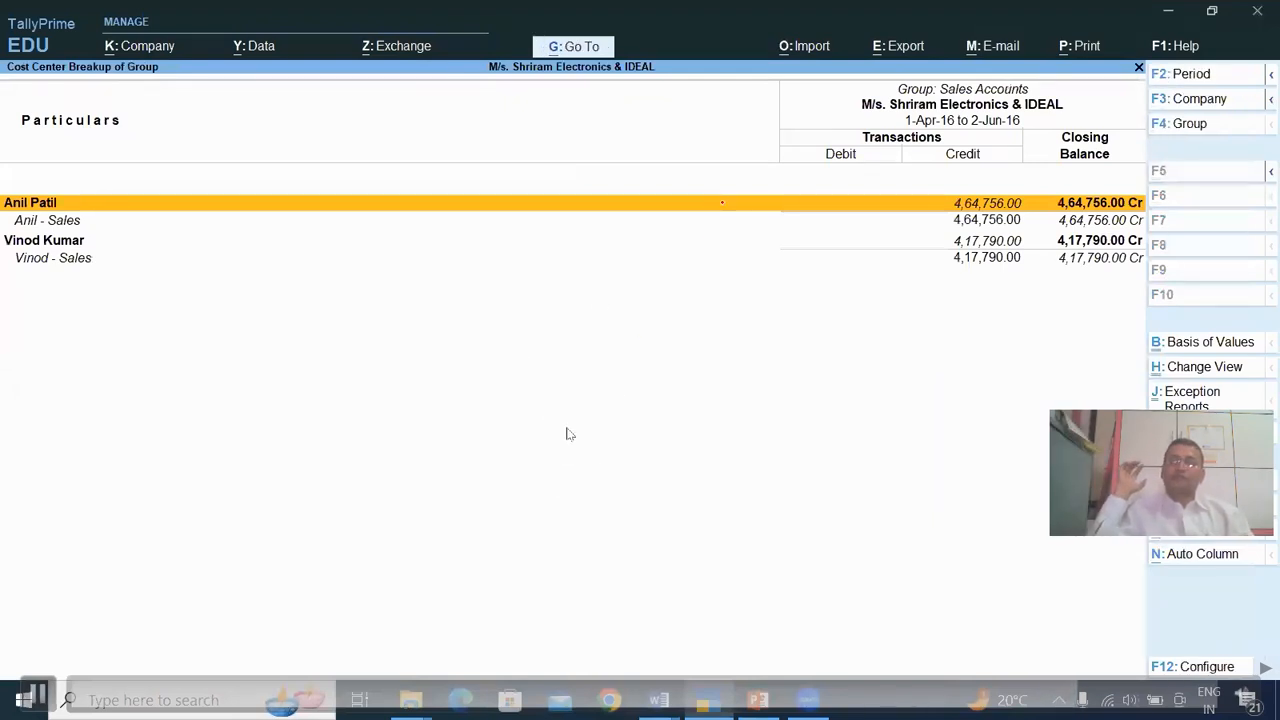
{"action": "key", "text": "Escape"}
{"action": "key", "text": "ctrl"}
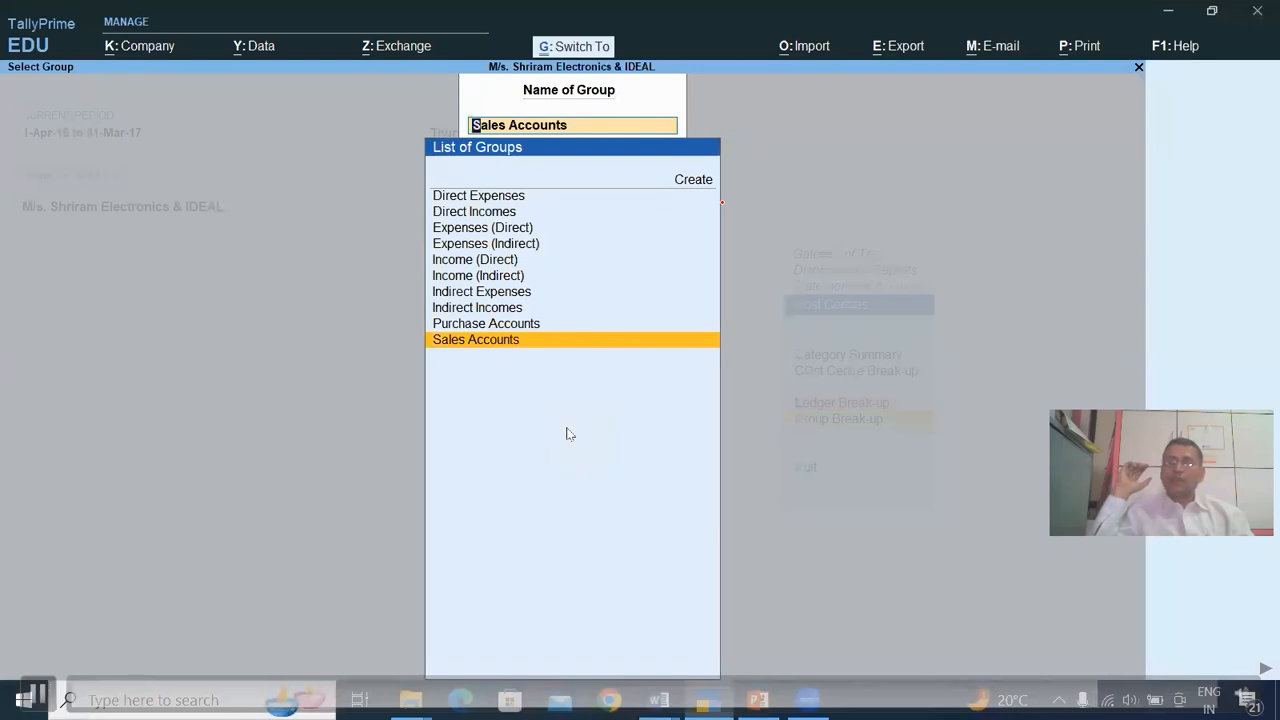
{"action": "key", "text": "Escape"}
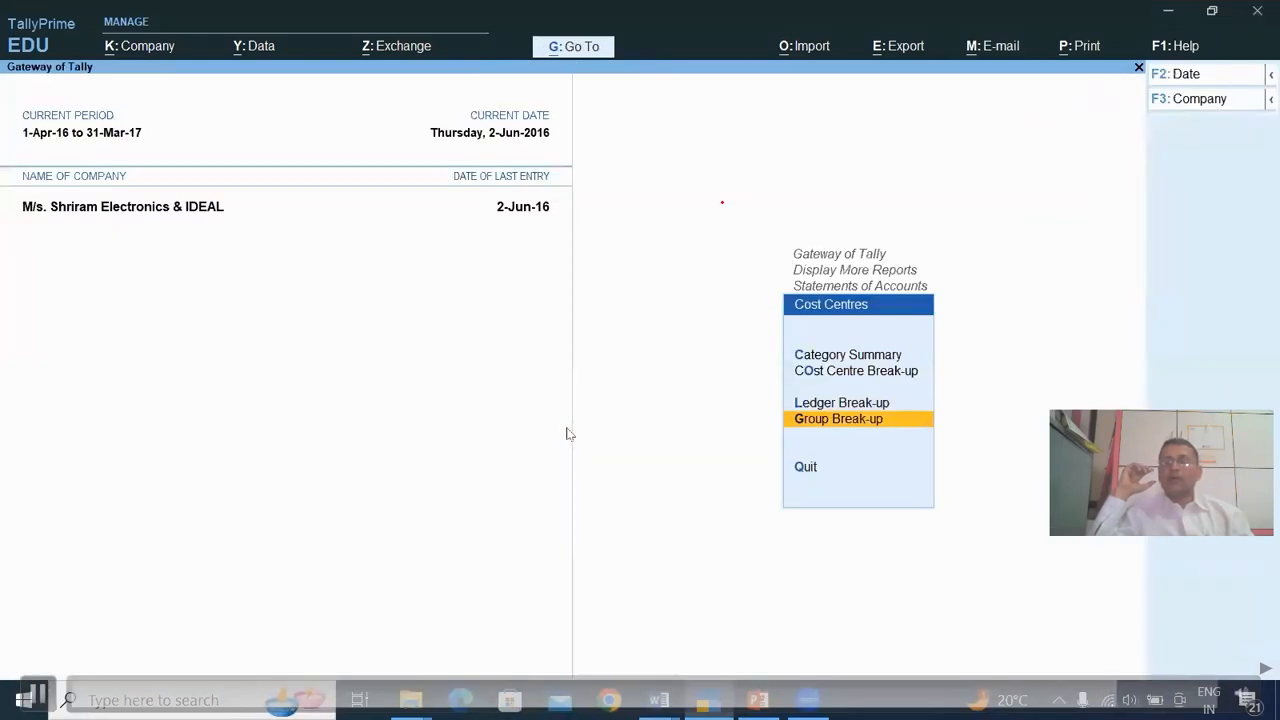
Step: Leave the Cost Centres reports and go back to the Gateway of Tally
{"action": "key", "text": "ctrl"}
{"action": "key", "text": "Escape"}
{"action": "key", "text": "ctrl"}
{"action": "key", "text": "Escape"}
{"action": "key", "text": "ctrl"}
{"action": "key", "text": "Escape"}
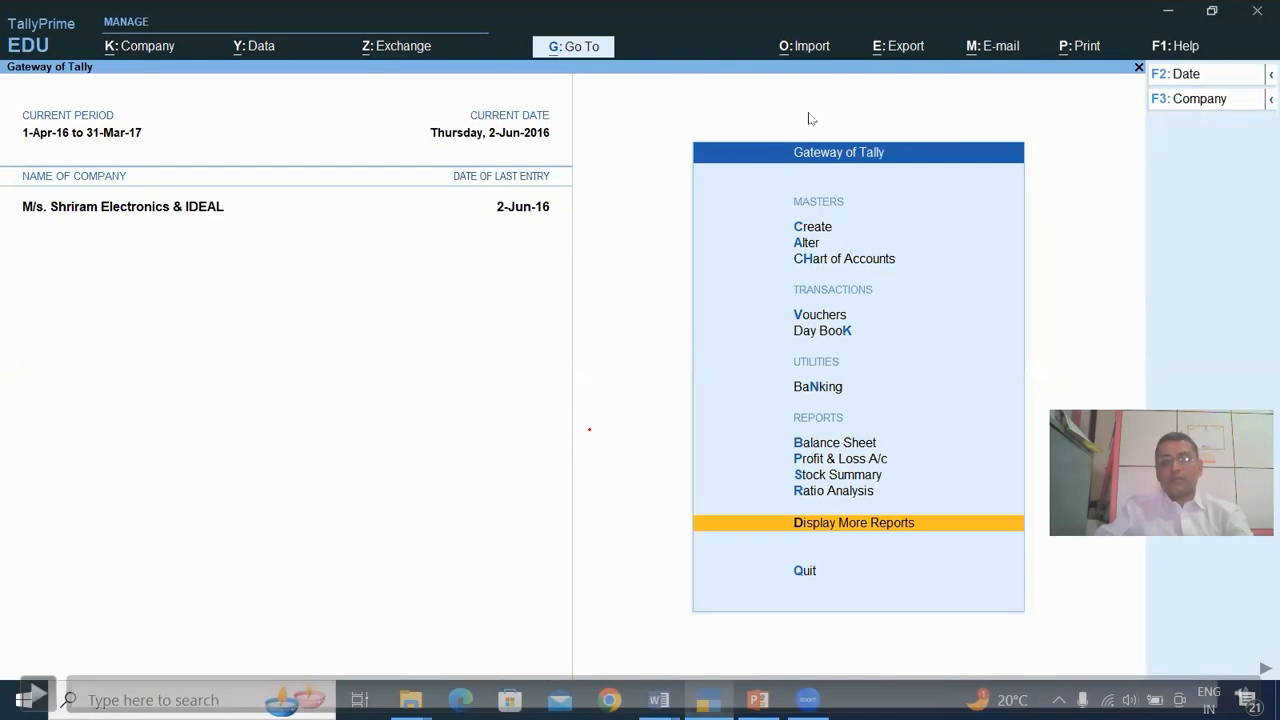
{"action": "left_click", "coordinate": [1257, 668]}
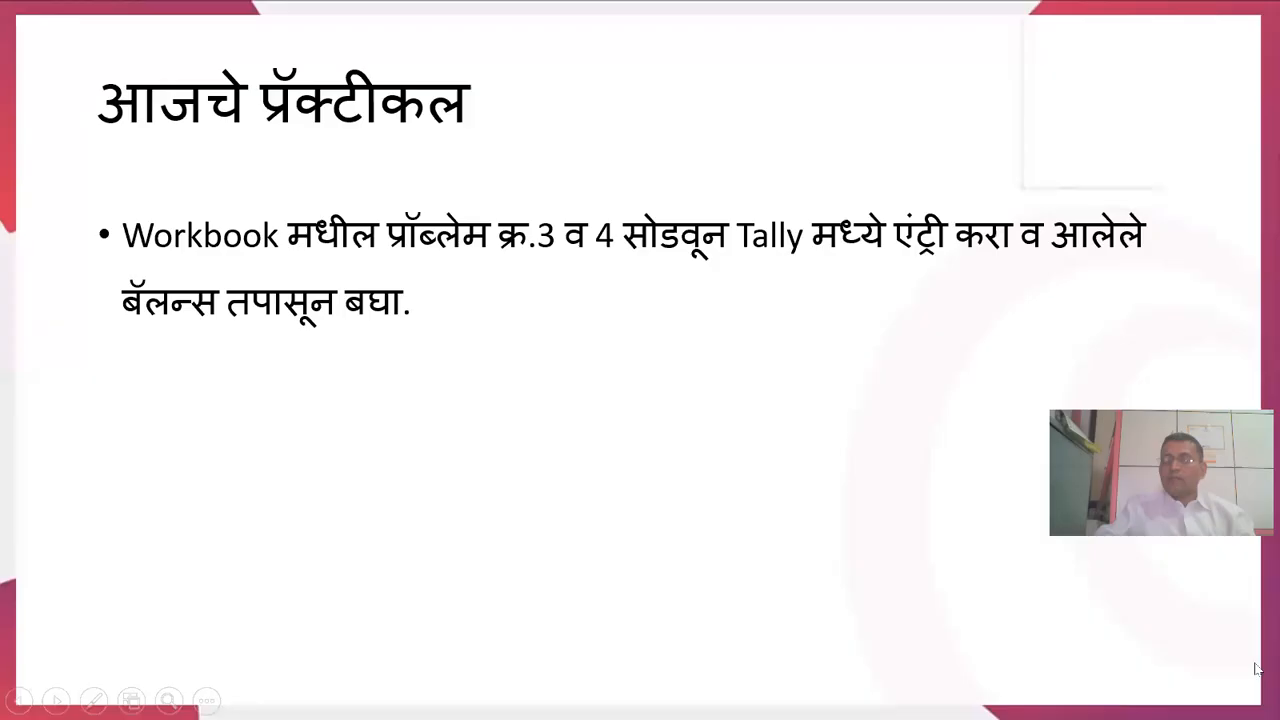